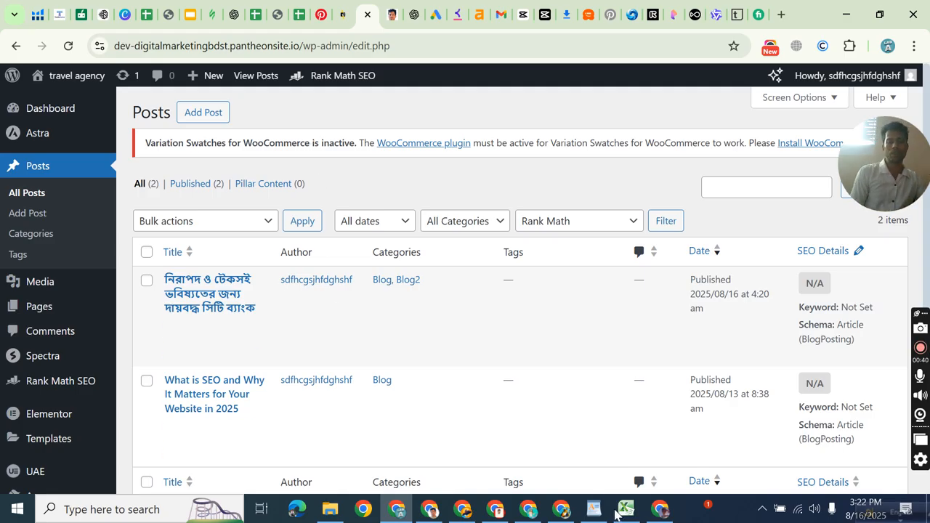
Switch to the Excel workbook, copy the keyword "cotton t shirt" from cell D2, and return to the browser.
left_click(625, 508)
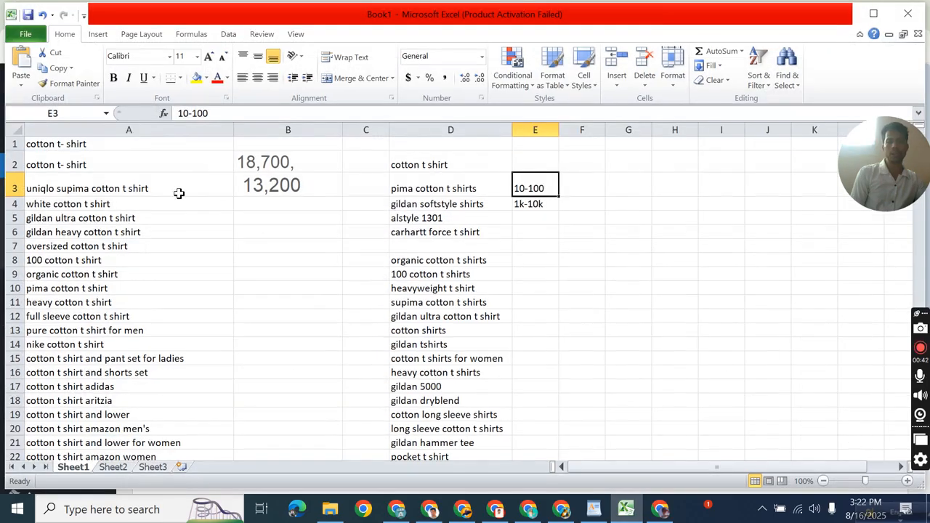
left_click(425, 192)
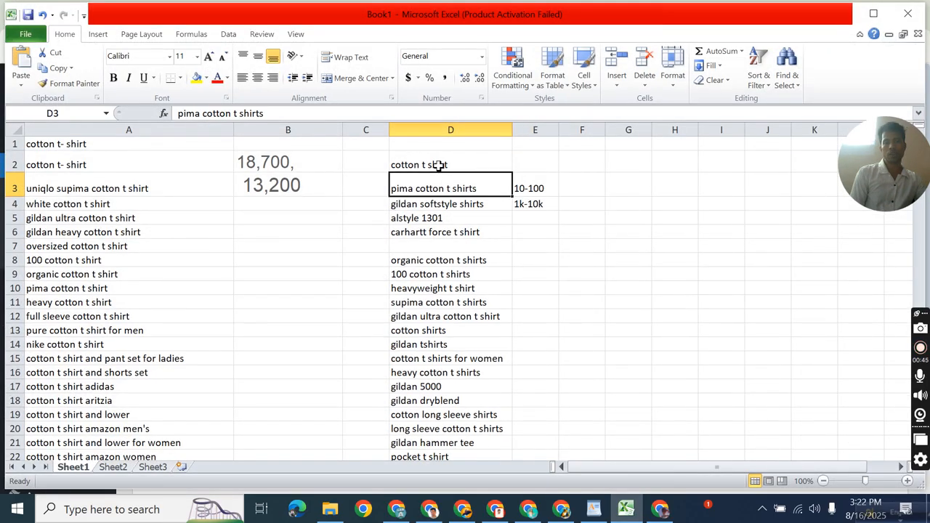
left_click(436, 164)
right_click(441, 166)
left_click(479, 187)
key("alt+Tab")
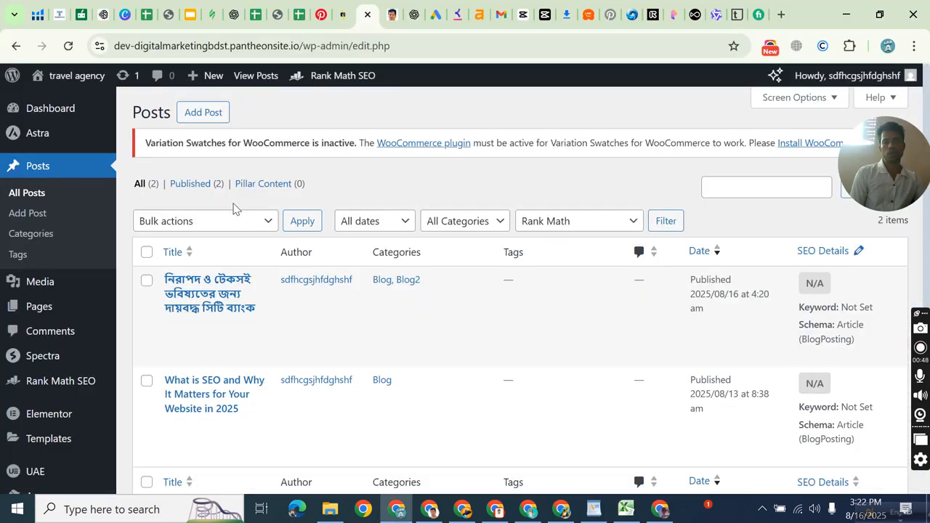
left_click(624, 512)
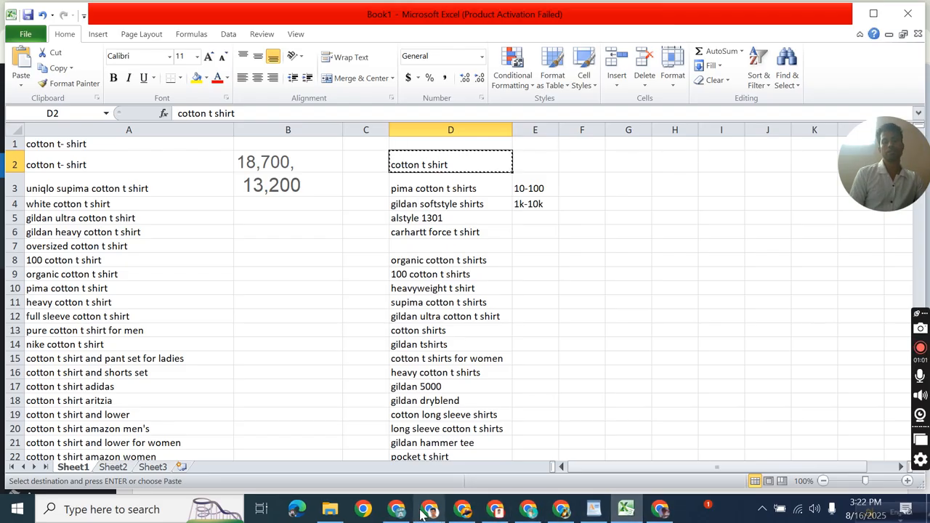
left_click(626, 510)
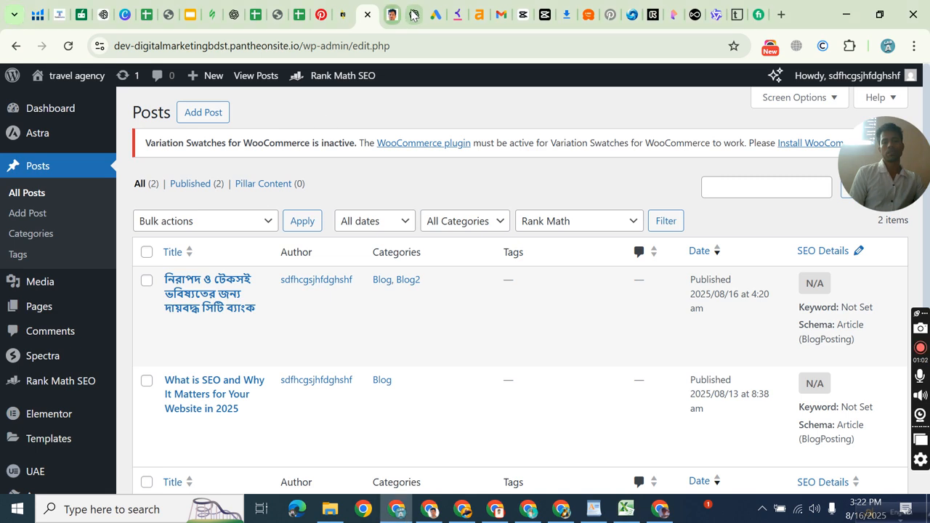
Search Google for "cotton t shirt" and go to the "People also search for" suggestions.
left_click(425, 27)
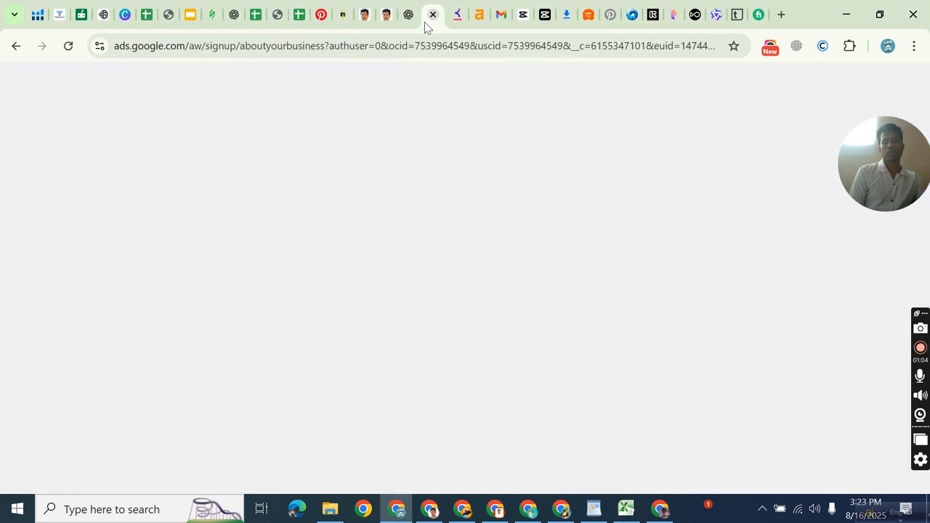
left_click(362, 54)
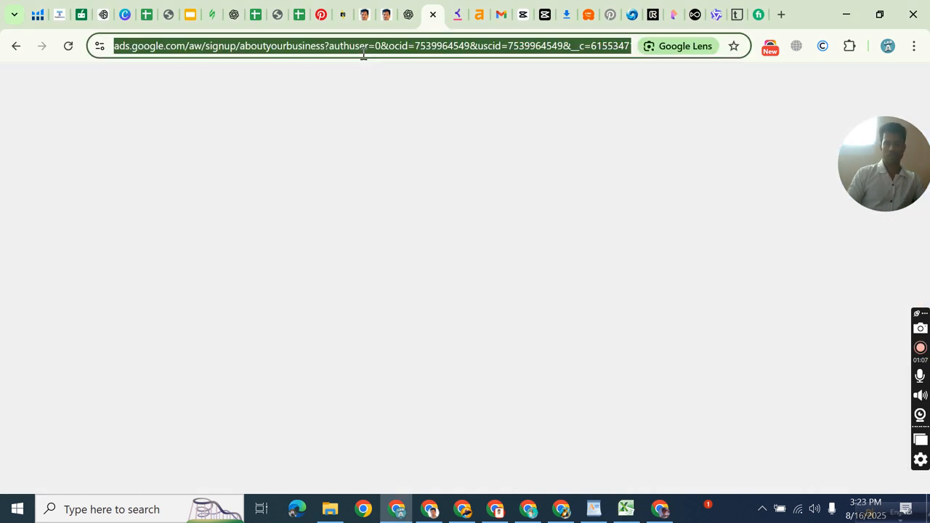
type("cotton t shirt")
key("Return")
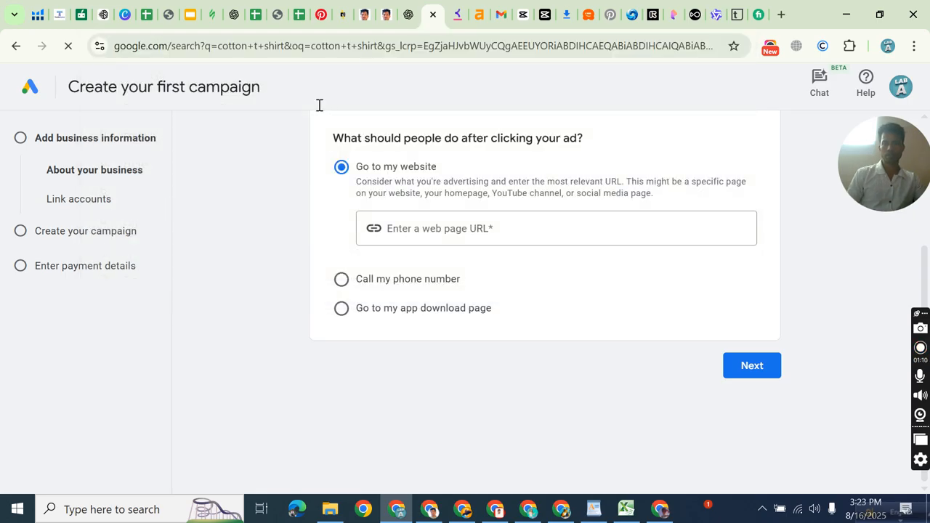
scroll(192, 247, "down", 20)
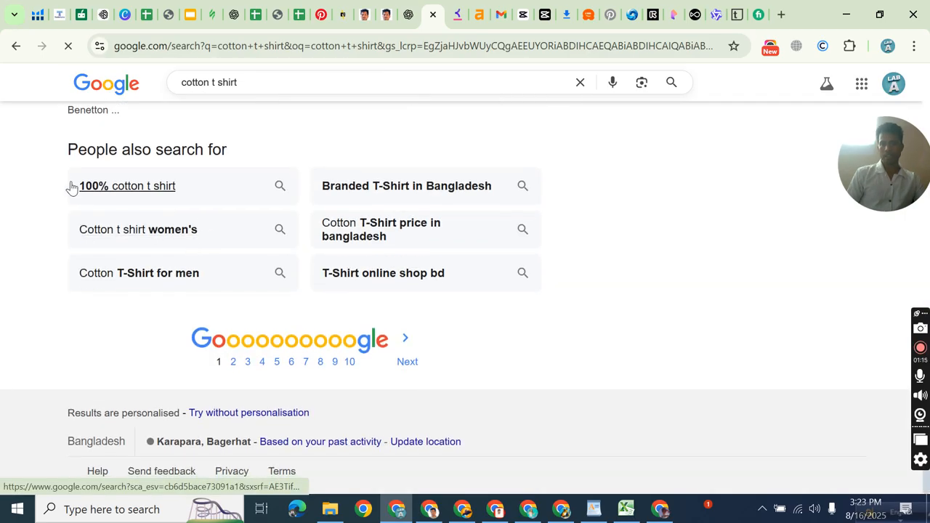
Copy the related searches "100% cotton t shirt", "Cotton t shirt women's" and "Cotton T-Shirt for men" from the results page.
left_click_drag(42, 181, 485, 290)
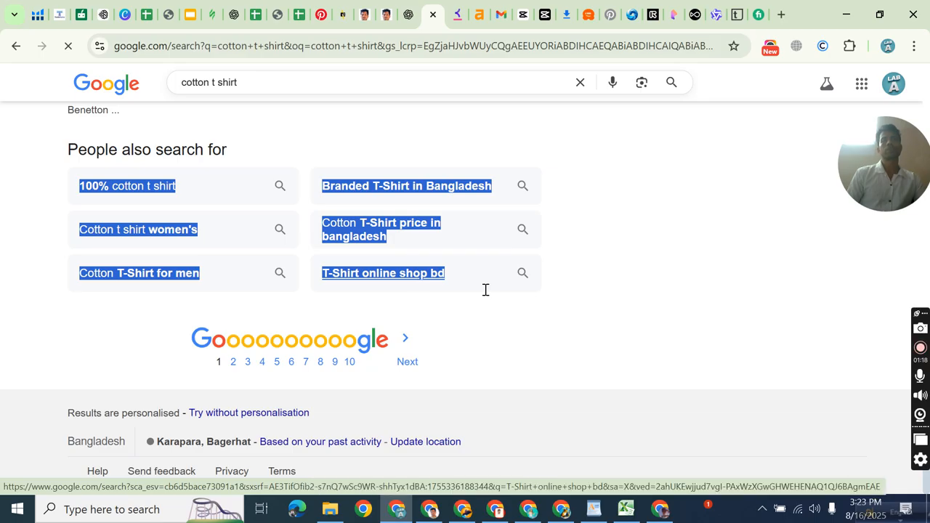
left_click(38, 187)
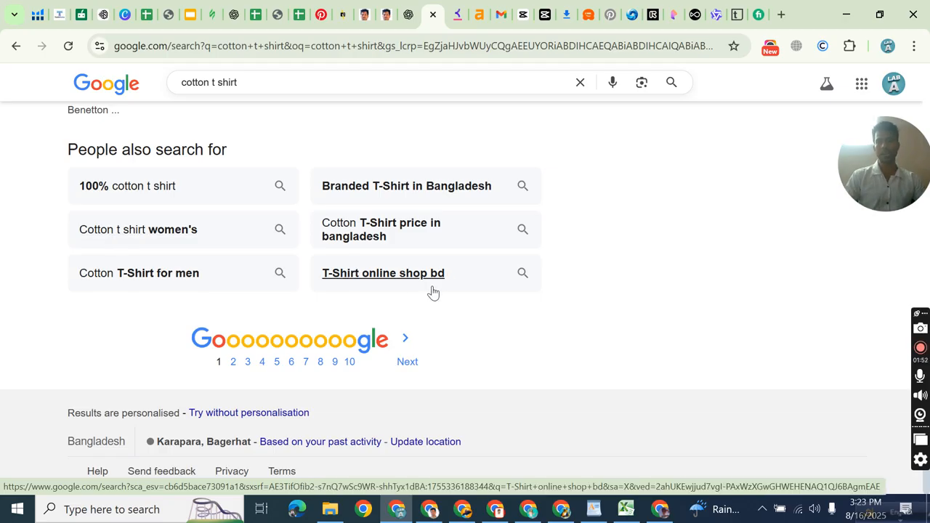
left_click_drag(60, 174, 199, 275)
right_click(170, 249)
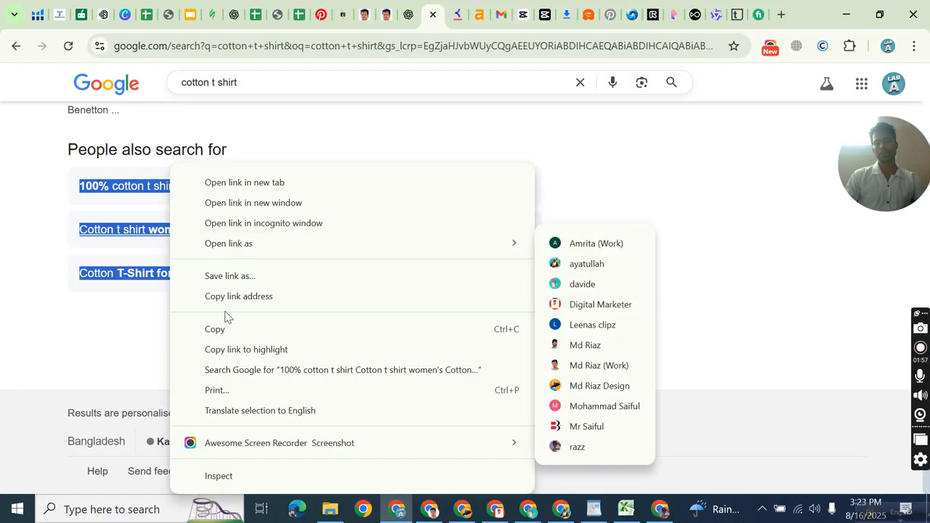
left_click(216, 329)
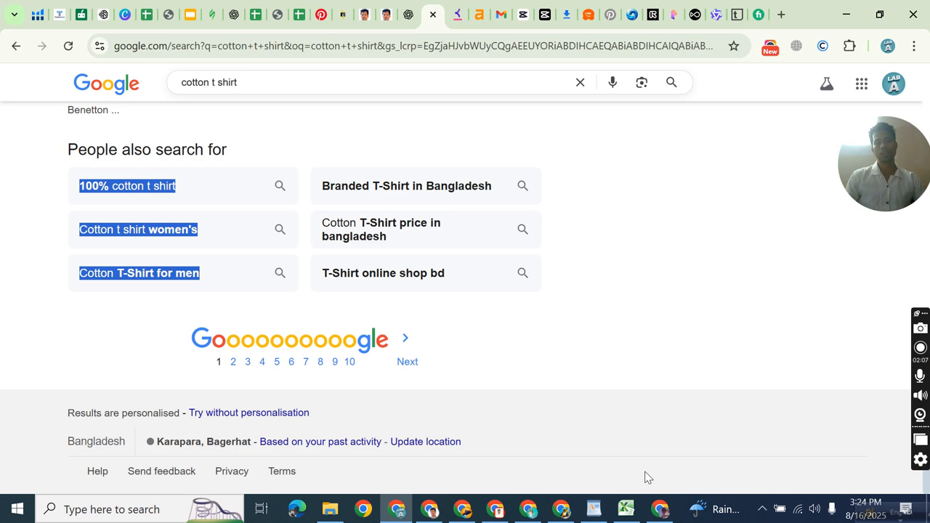
Switch to Excel, paste the copied related searches starting in cell E2, and widen column E to fit them on one line.
left_click(626, 507)
left_click(542, 166)
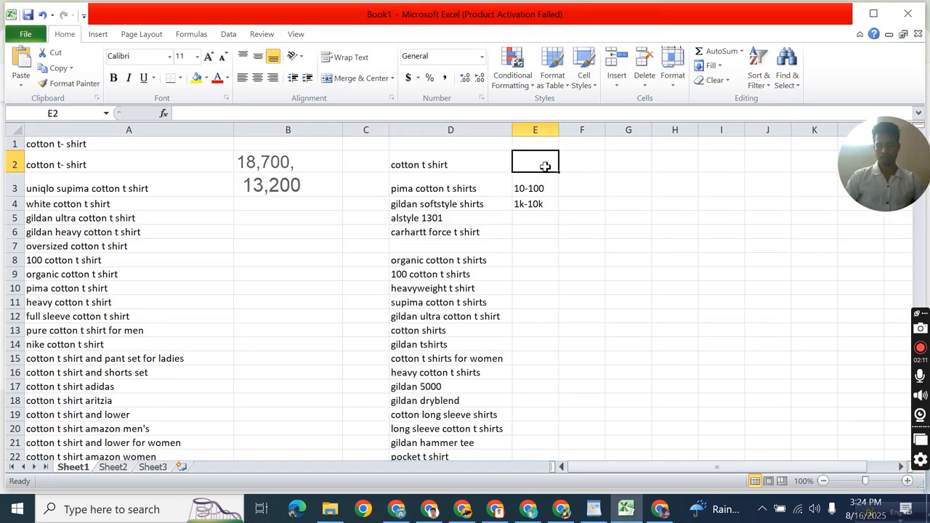
key("ctrl+v")
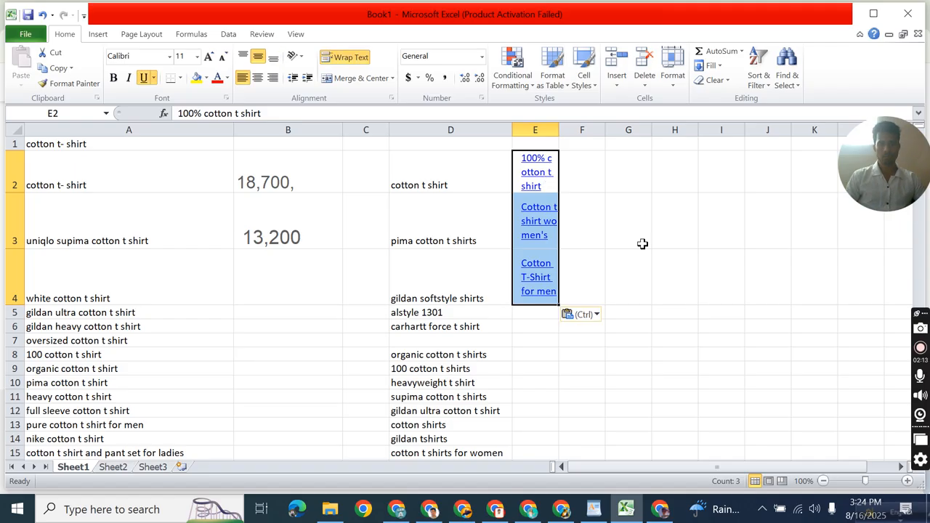
left_click(642, 242)
left_click_drag(558, 129, 762, 131)
Remove the hyperlinks from the three pasted keywords in cells E2, E3 and E4, closing any browser window opened by accident.
left_click(640, 172)
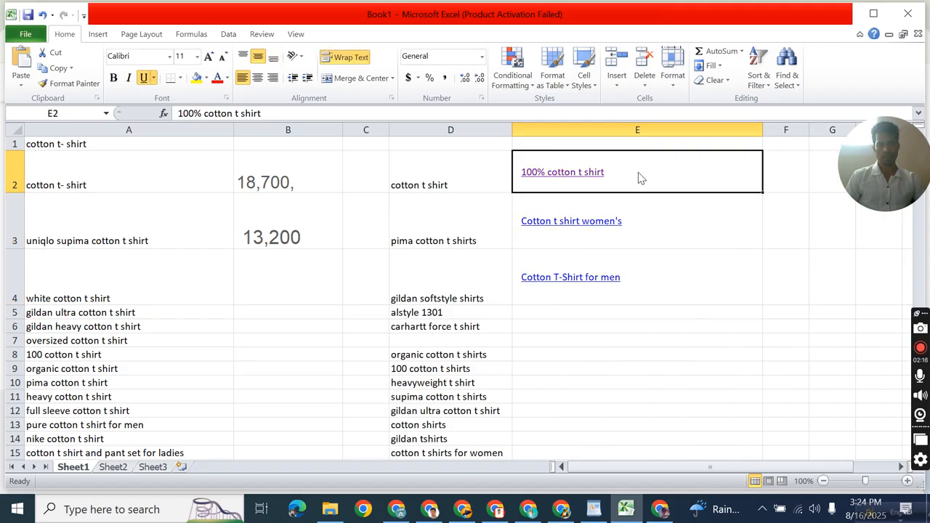
right_click(638, 172)
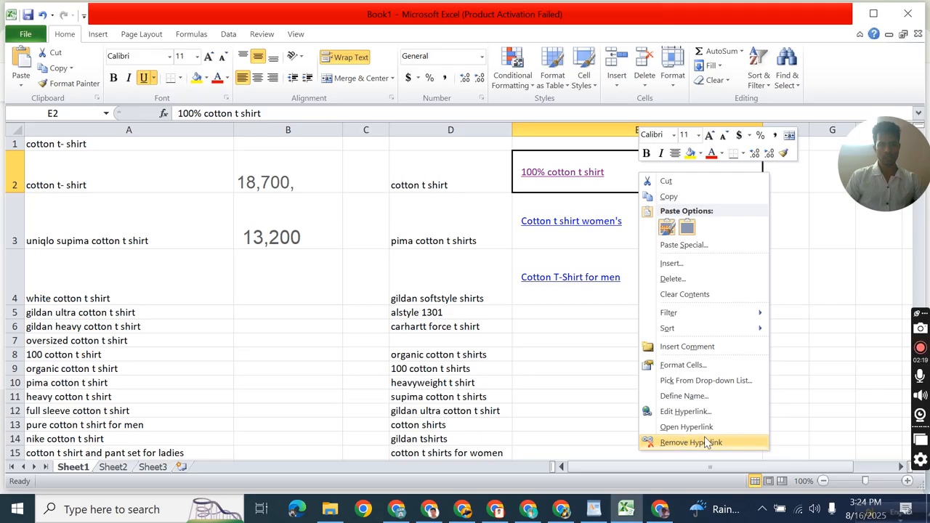
left_click(737, 441)
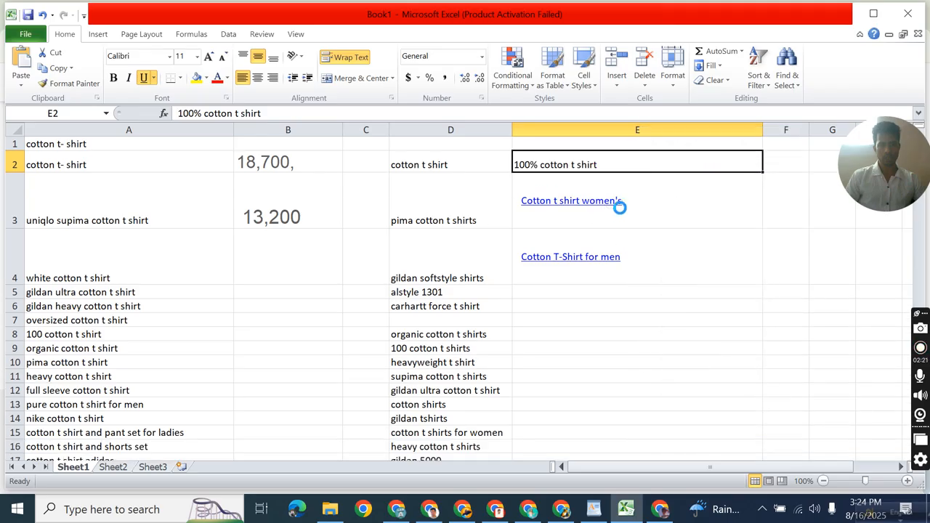
left_click(634, 199)
right_click(635, 200)
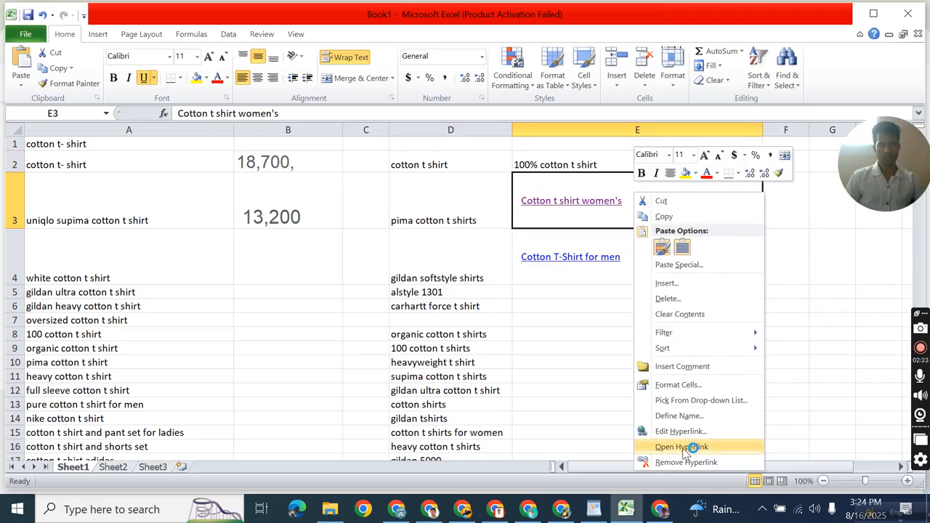
left_click(683, 458)
left_click(635, 229)
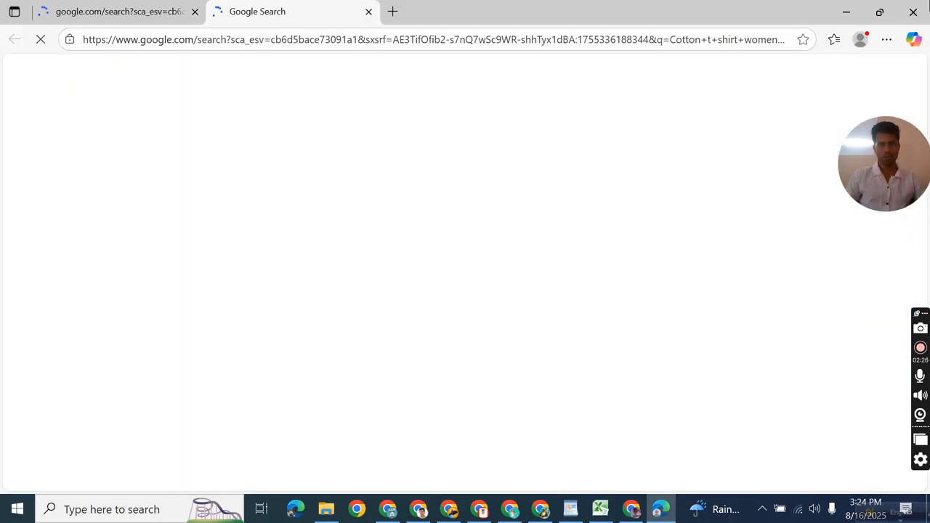
left_click(915, 15)
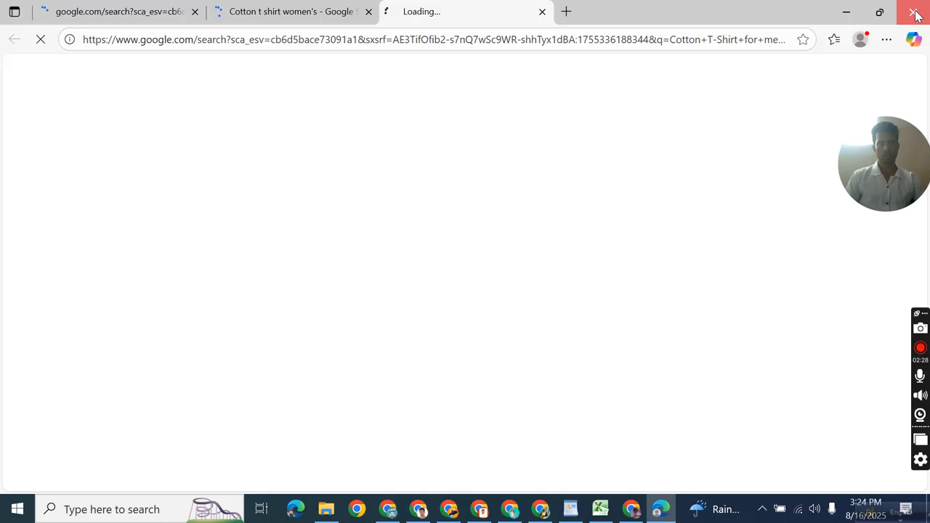
right_click(571, 226)
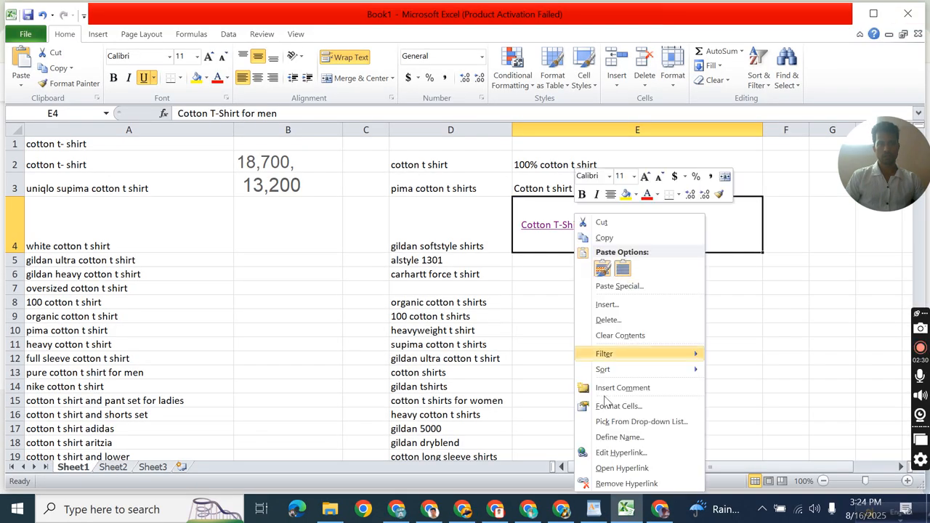
left_click(607, 484)
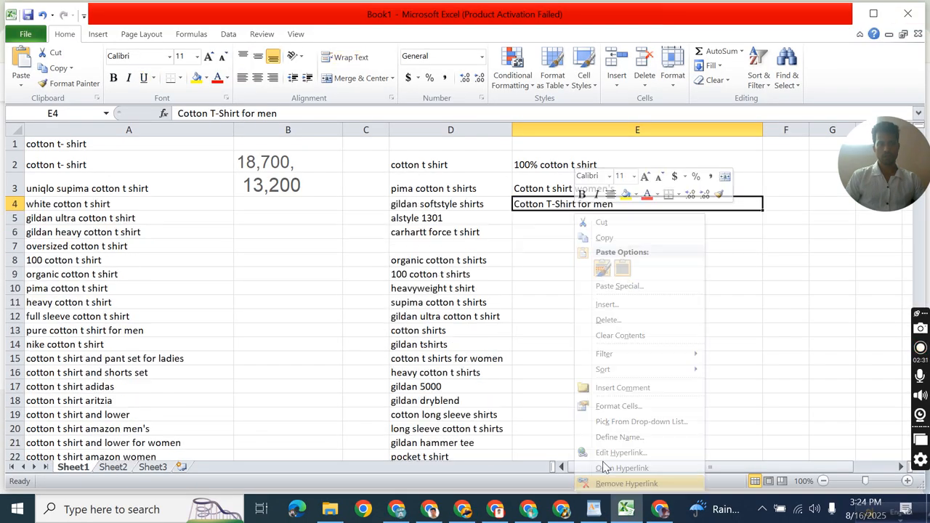
left_click(449, 165)
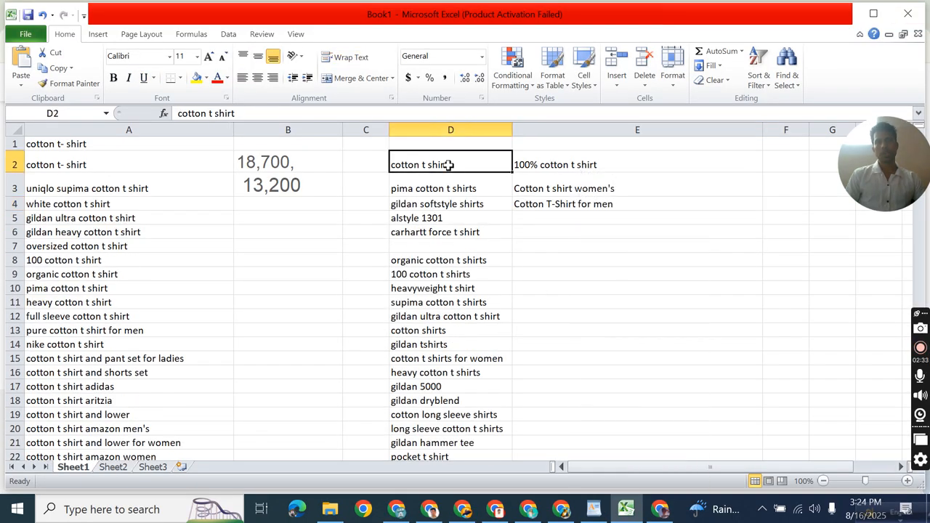
left_click(557, 165)
left_click(553, 189)
left_click(551, 208)
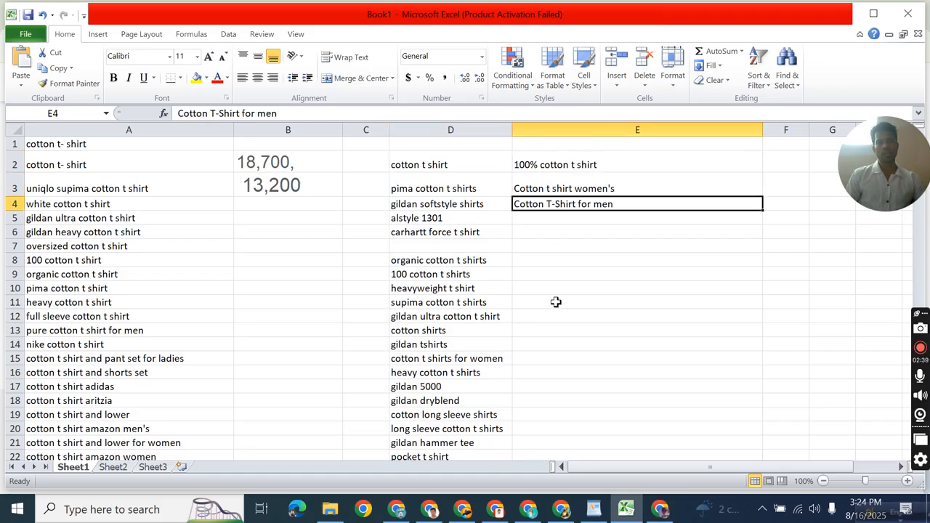
left_click(461, 165)
double_click(458, 165)
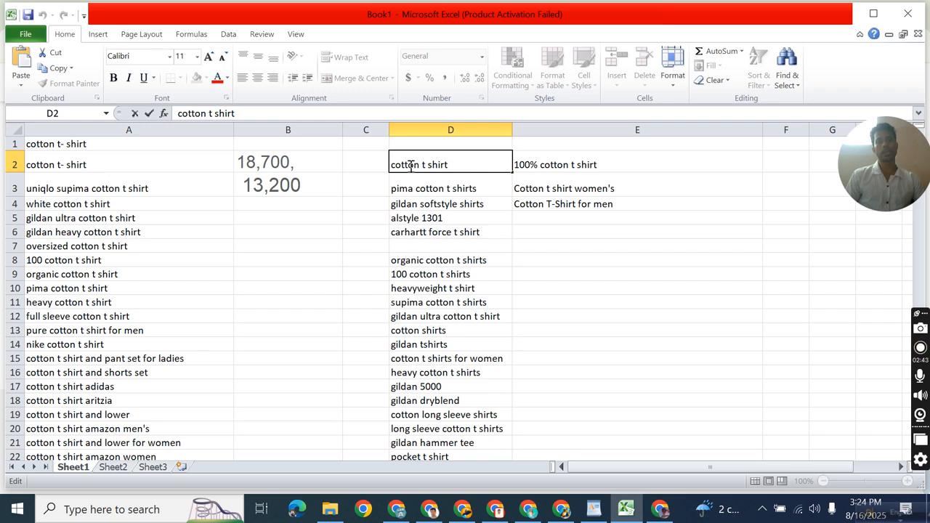
Switch to the WordPad document and add the line "Focus Keyword And relevent keyword" below the volume line, leaving a blank line between.
left_click(593, 509)
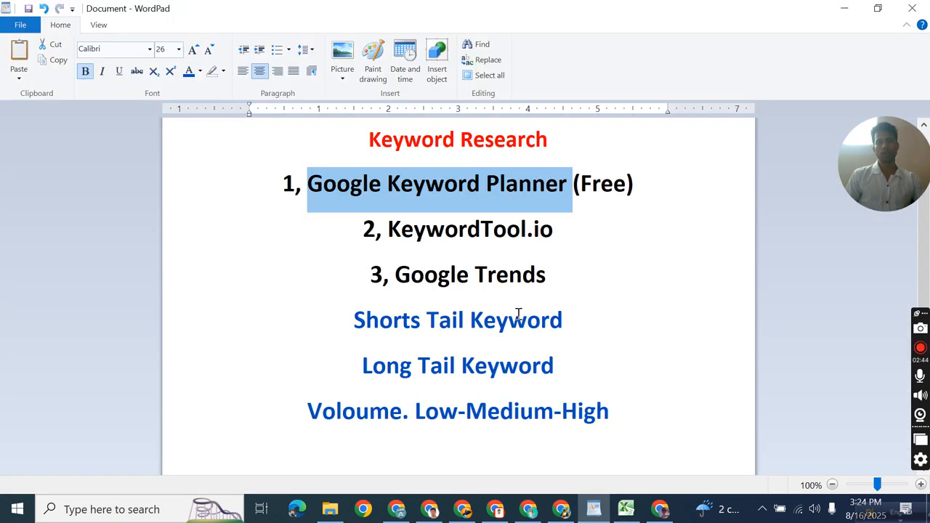
scroll(657, 440, "up", 1)
left_click(626, 452)
key("Return")
key("Return")
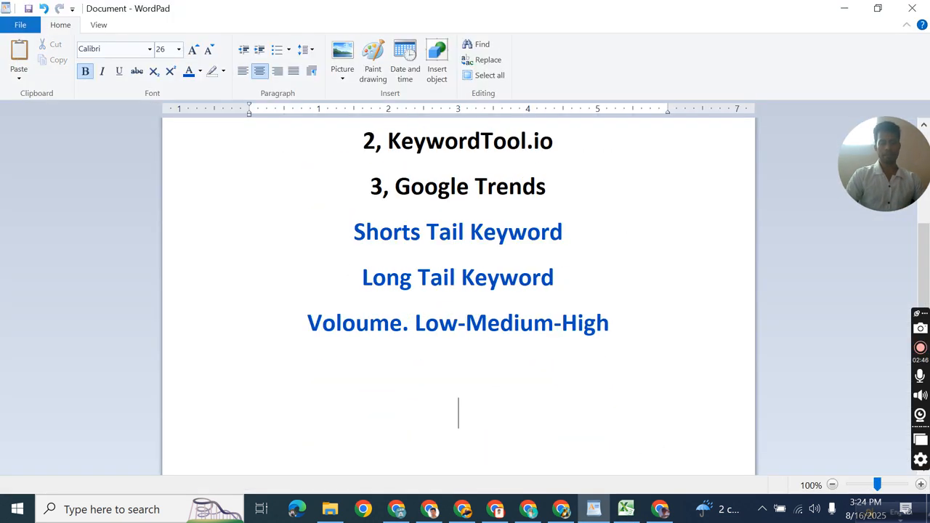
type("Foc")
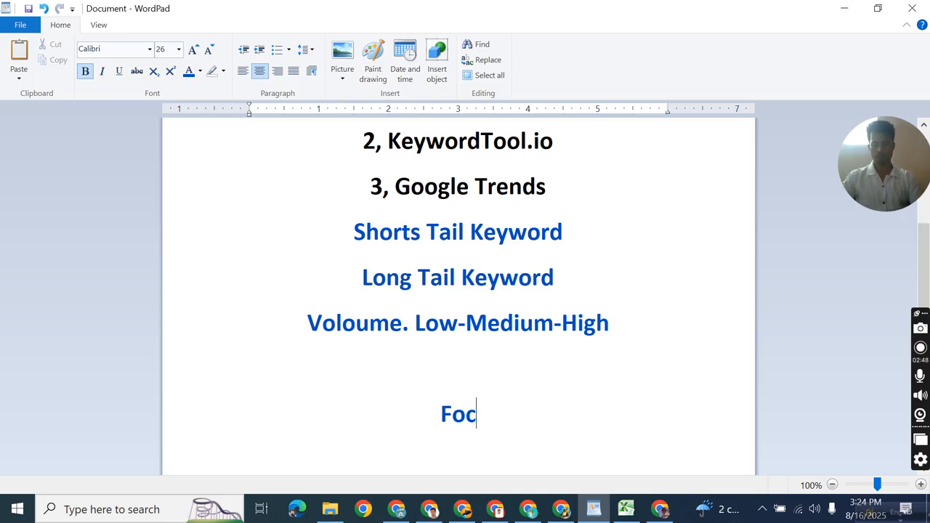
type("us K")
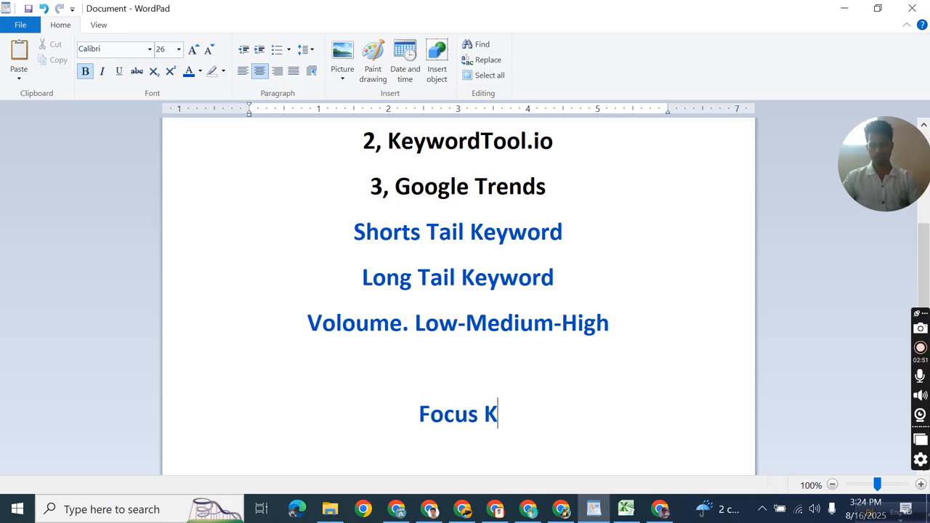
type("eyword")
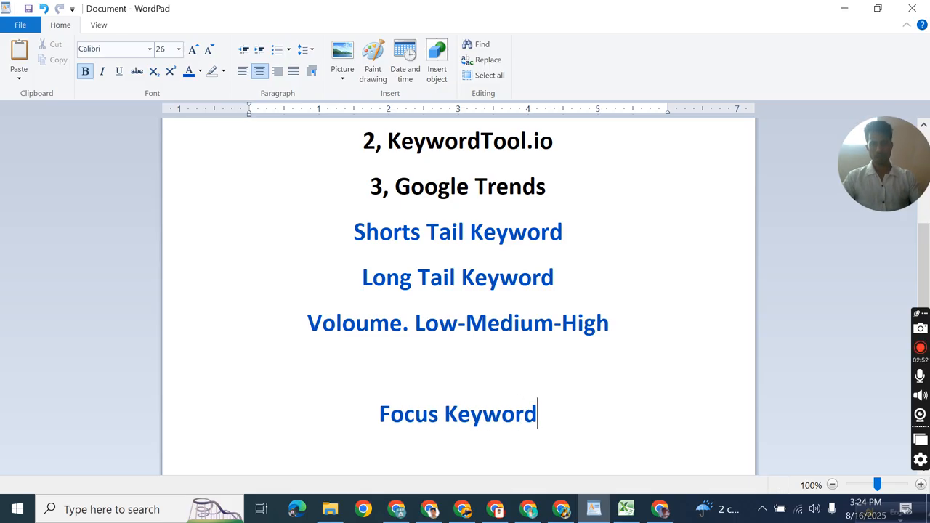
type(" W")
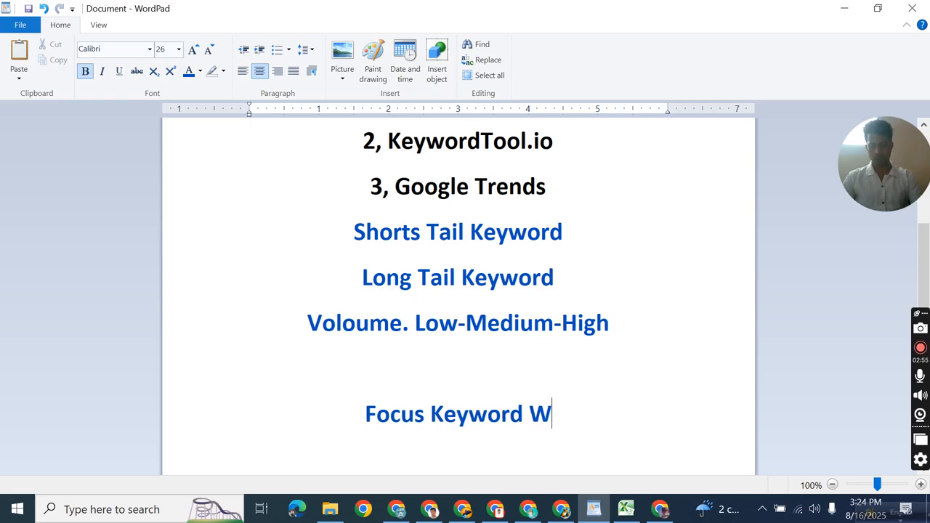
key("BackSpace")
type("A")
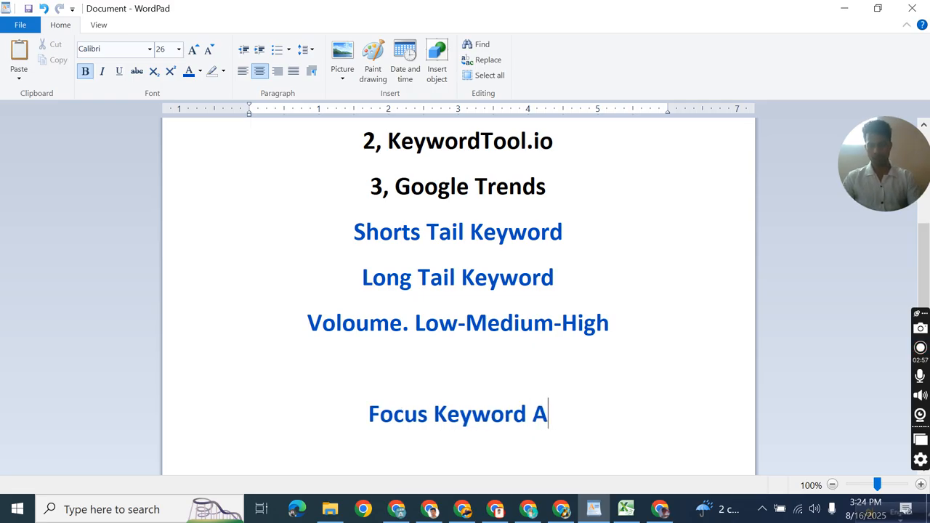
type("nd releve")
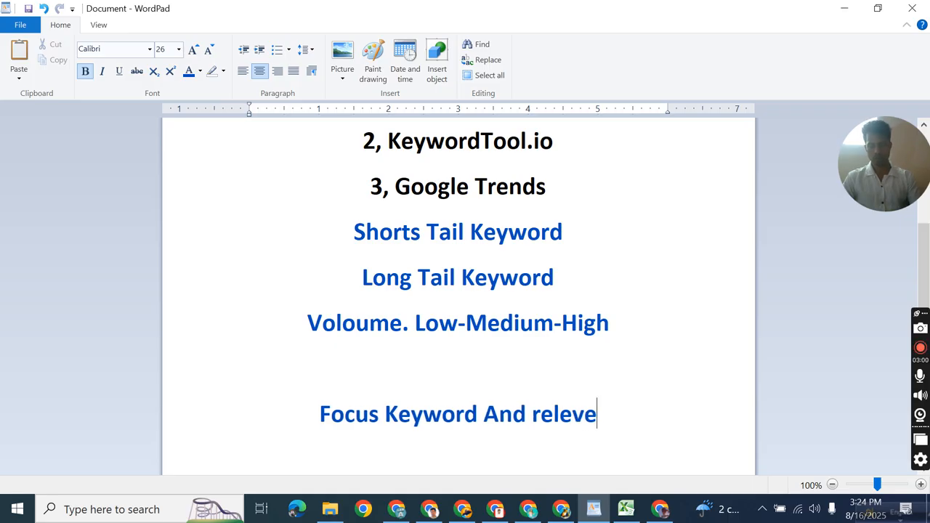
type("nt keyword")
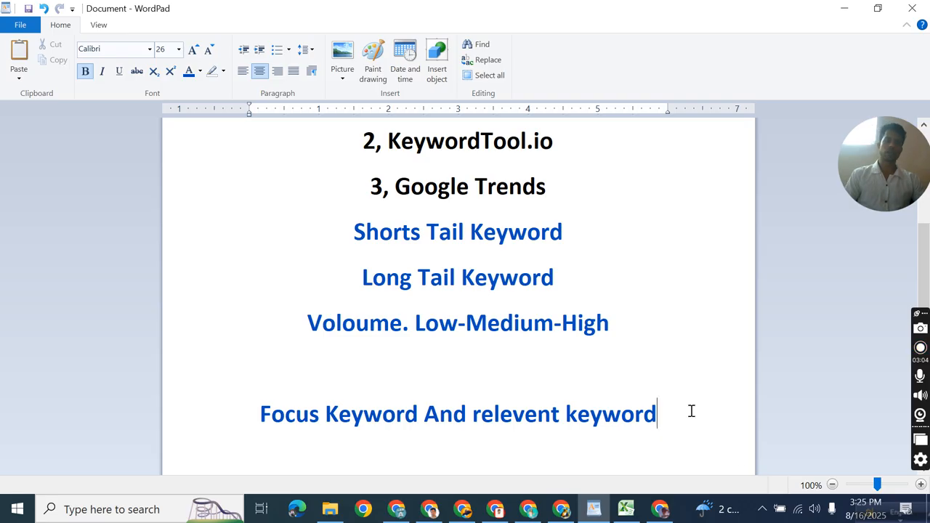
left_click(625, 509)
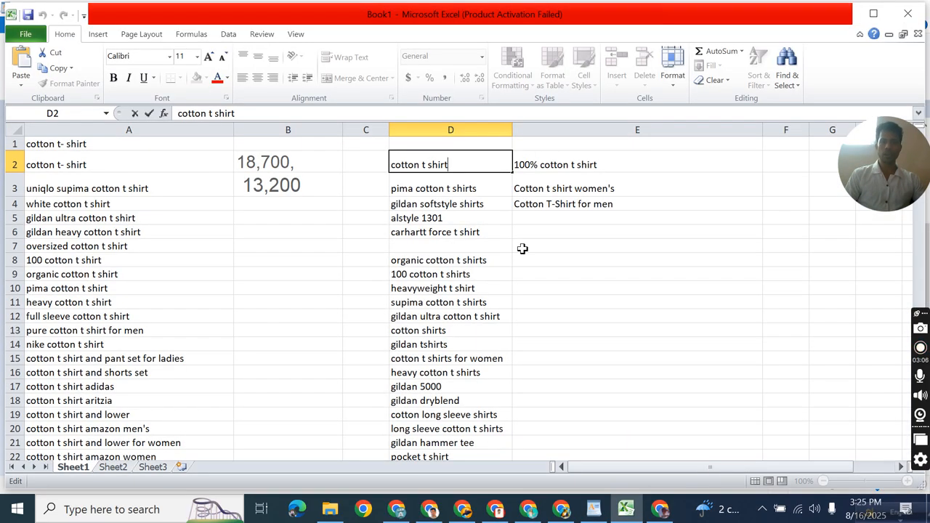
right_click(445, 168)
left_click(474, 191)
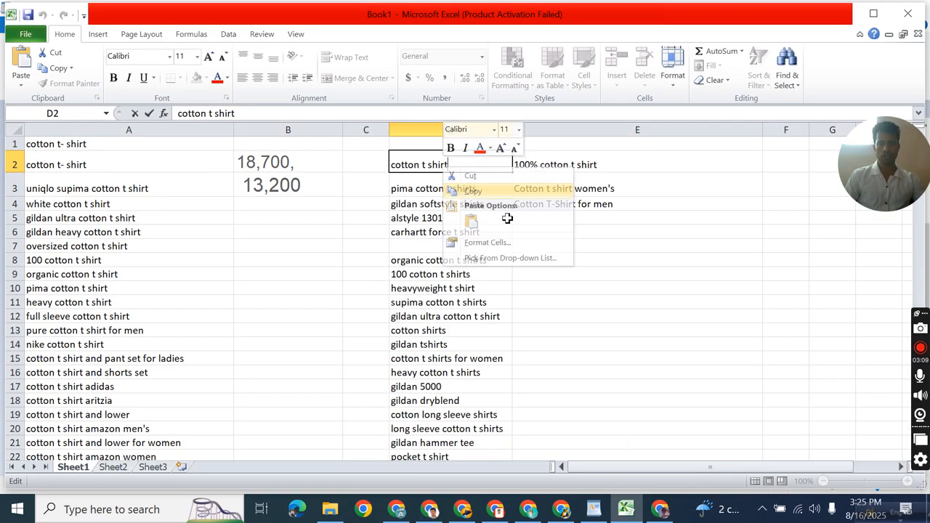
left_click(593, 509)
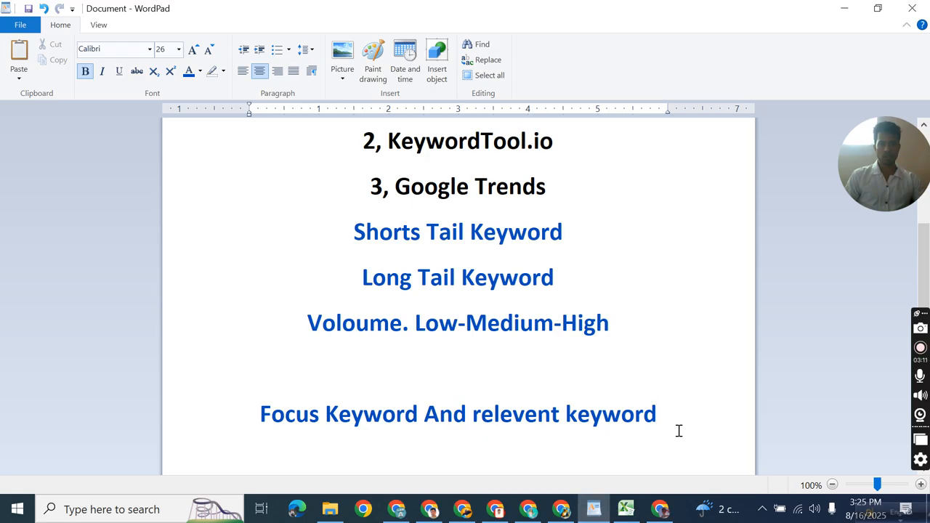
Add a new line below "Focus Keyword And relevent keyword" in WordPad and paste "cotton t shirt" there, copied from Excel cell D2.
key("Return")
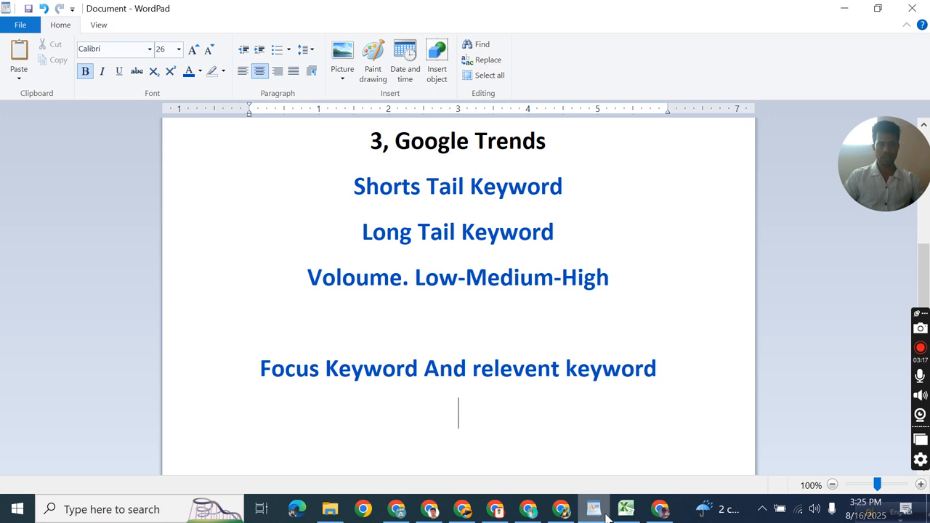
key("alt+Tab")
key("Return")
left_click(448, 161)
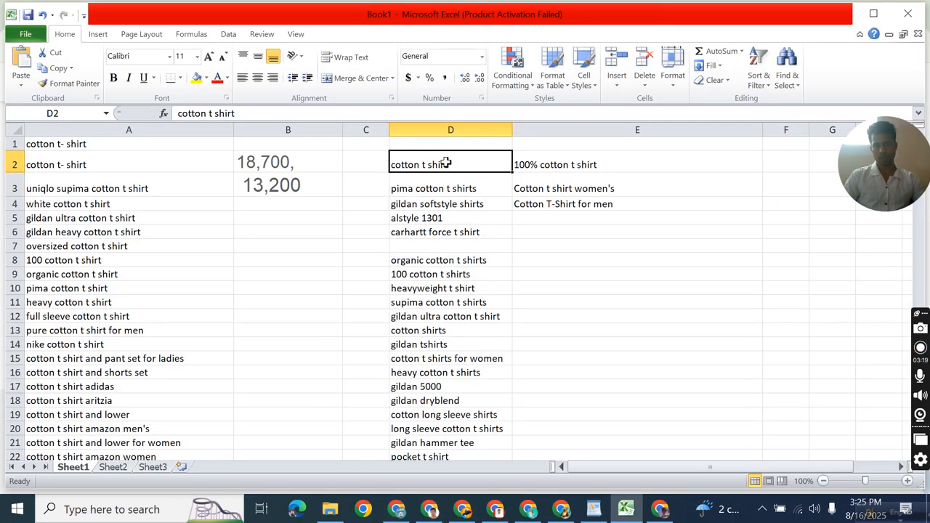
right_click(448, 164)
left_click(479, 187)
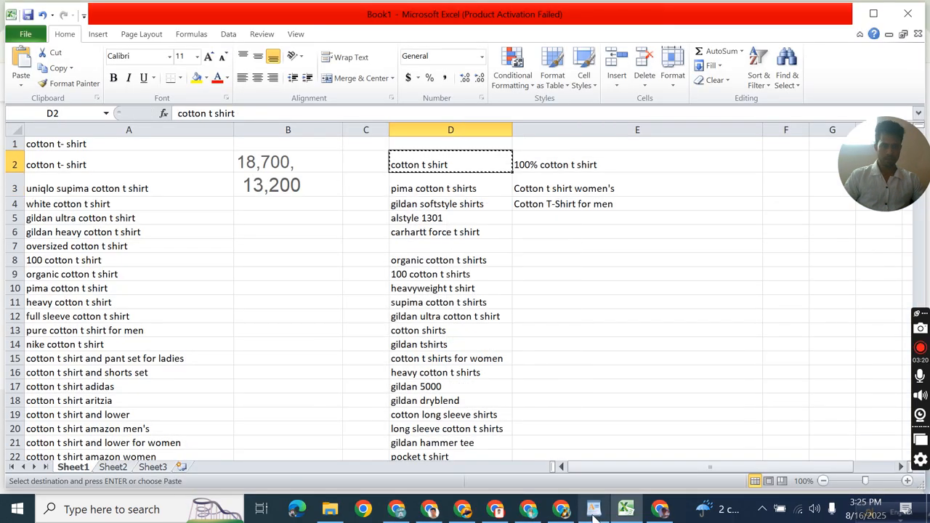
key("alt+Tab")
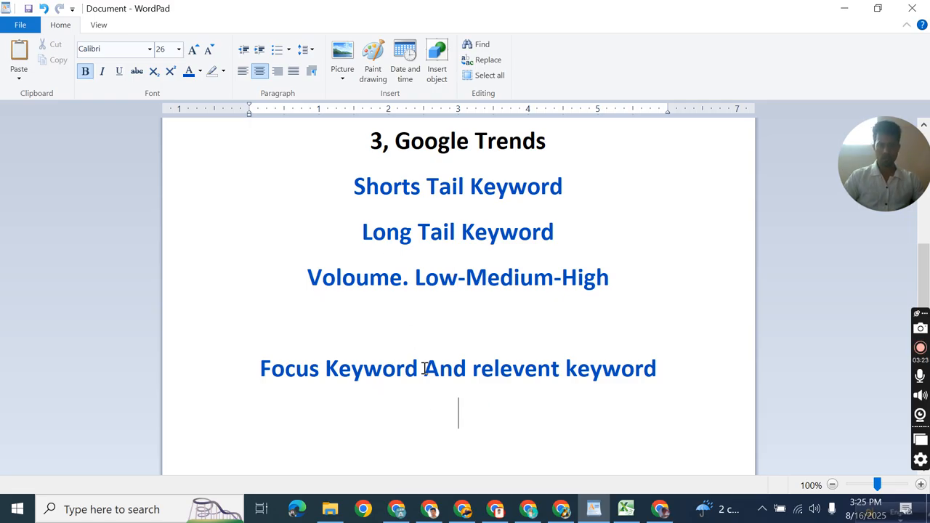
key("ctrl+v")
Copy "100% cotton t shirt" from Excel cell E2 and paste it on a new line below "cotton t shirt" in WordPad.
key("alt+Tab")
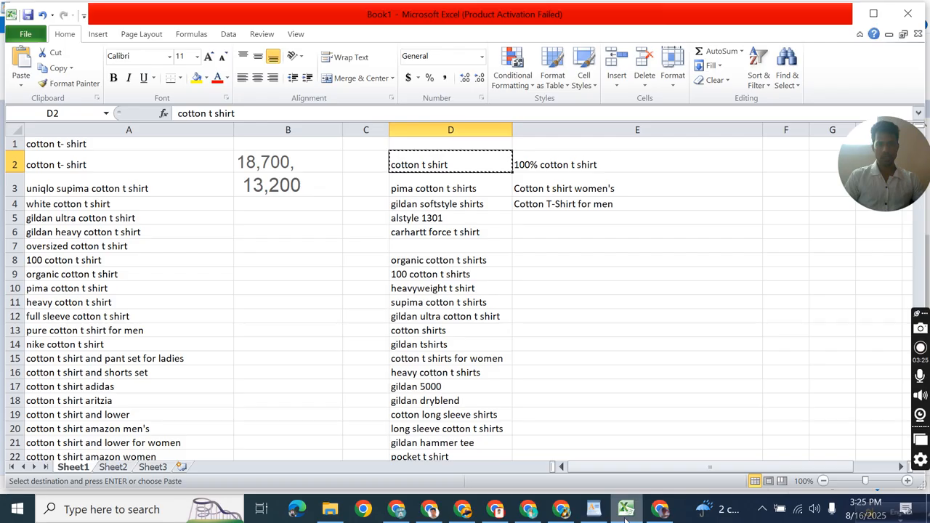
left_click(533, 166)
right_click(533, 166)
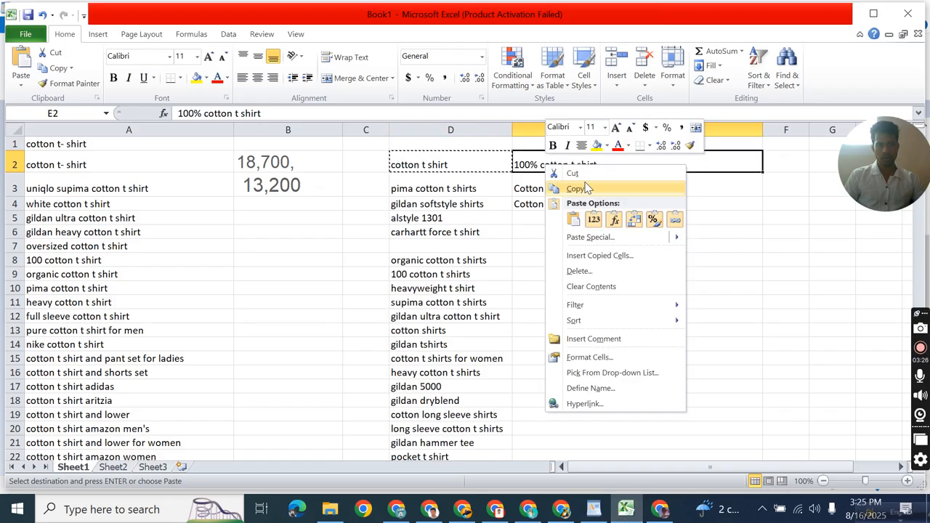
left_click(563, 186)
left_click(593, 509)
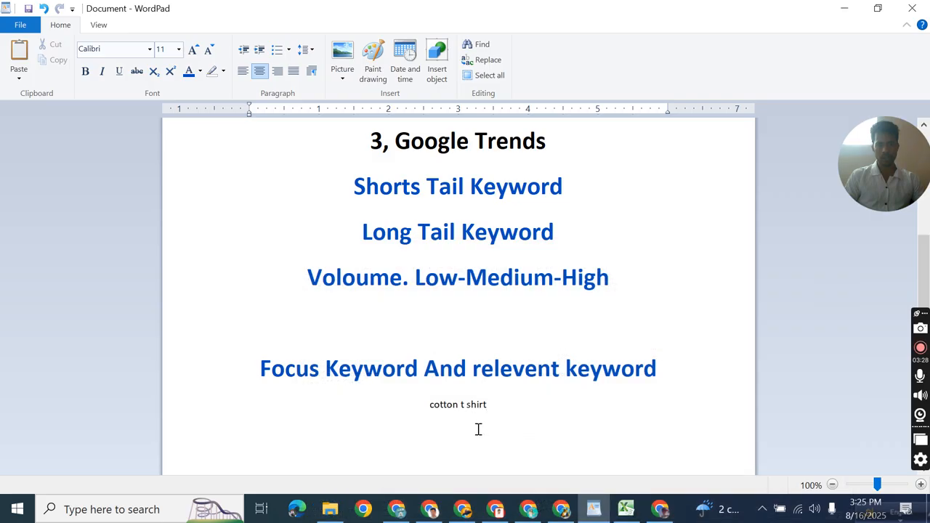
key("Return")
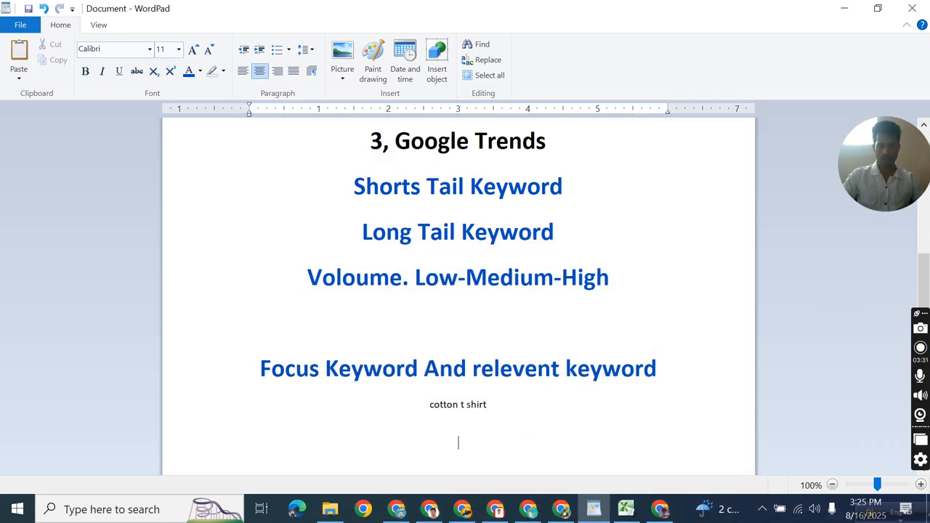
key("ctrl+v")
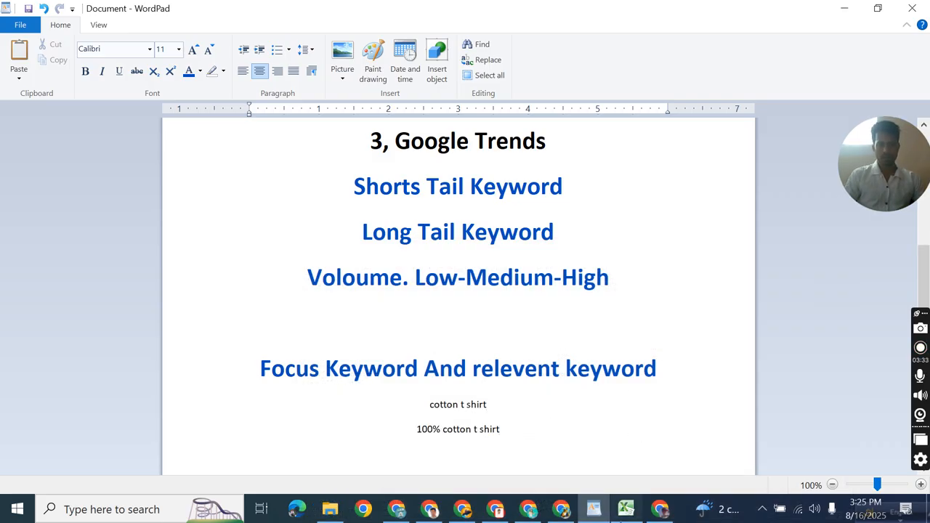
Copy "Cotton t shirt women's" from Excel cell E3 and paste it below "100% cotton t shirt" in the WordPad document.
left_click(626, 509)
left_click(590, 188)
right_click(590, 189)
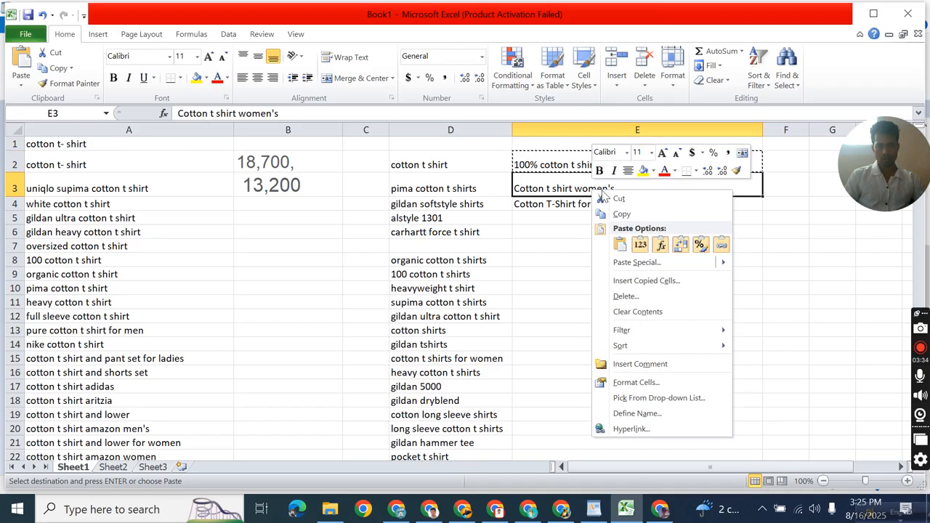
left_click(614, 211)
left_click(593, 508)
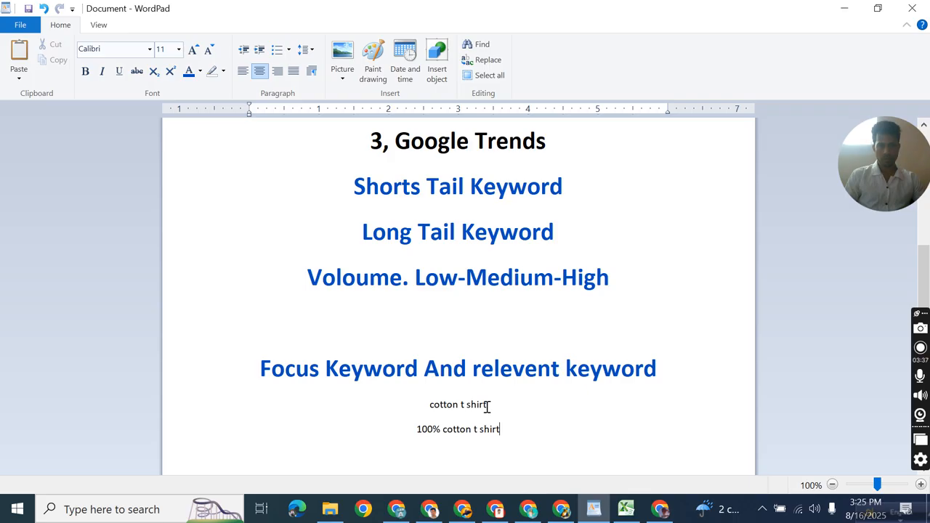
scroll(457, 428, "down", 1)
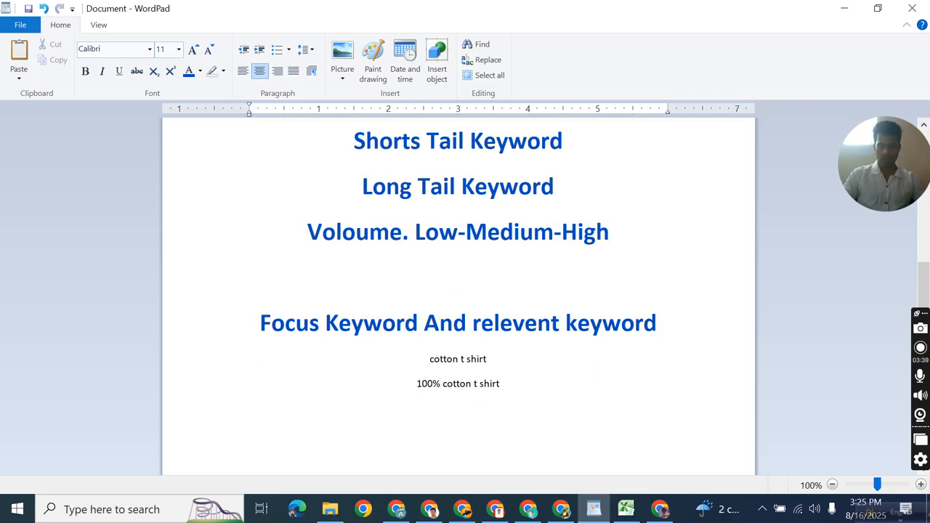
key("ctrl+v")
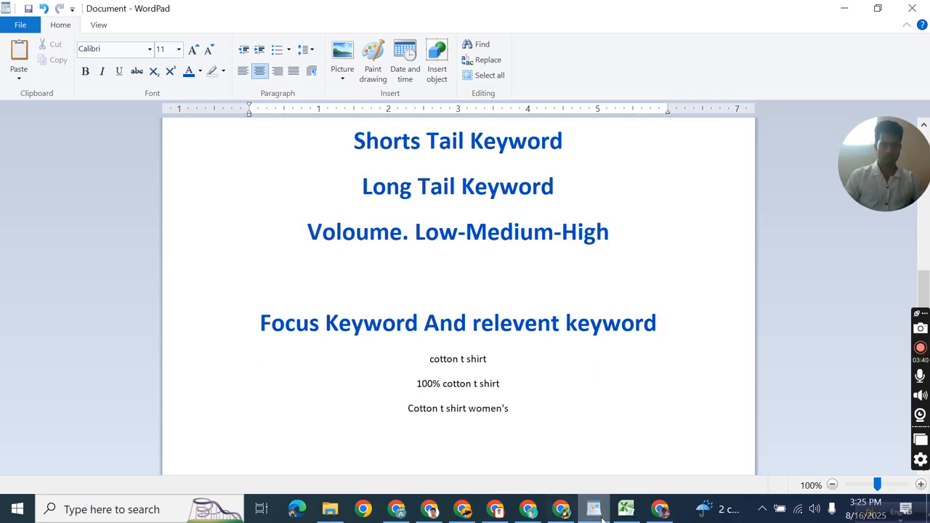
Copy "Cotton T-Shirt for men" from Excel cell E4 and paste it as the last keyword in the WordPad list.
left_click(597, 512)
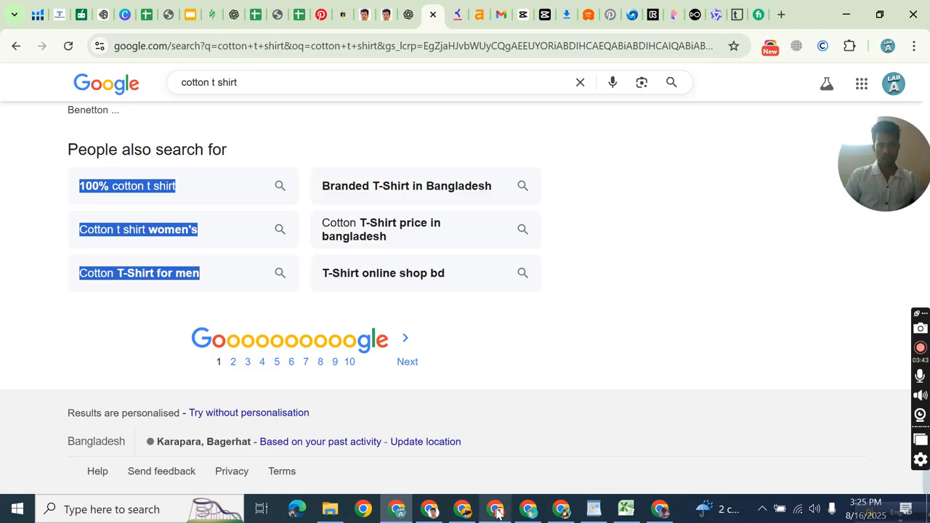
left_click(625, 509)
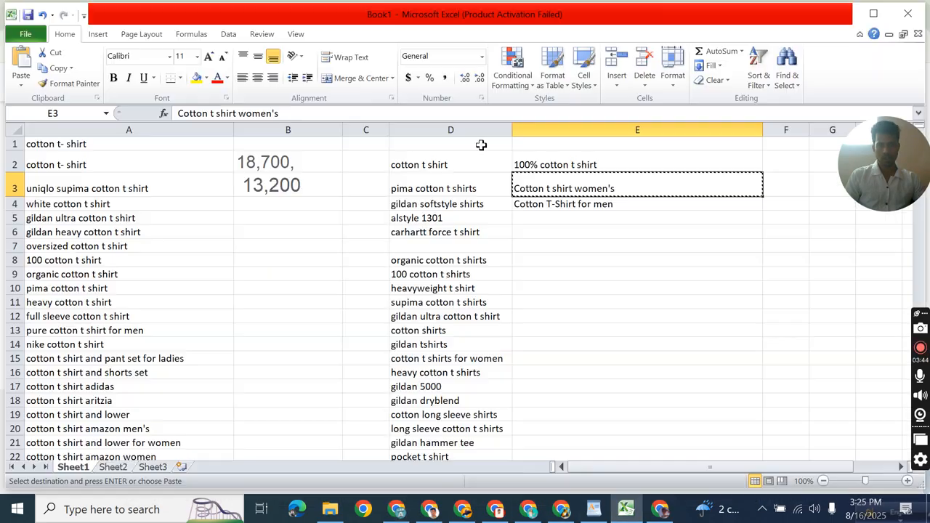
right_click(536, 205)
left_click(571, 231)
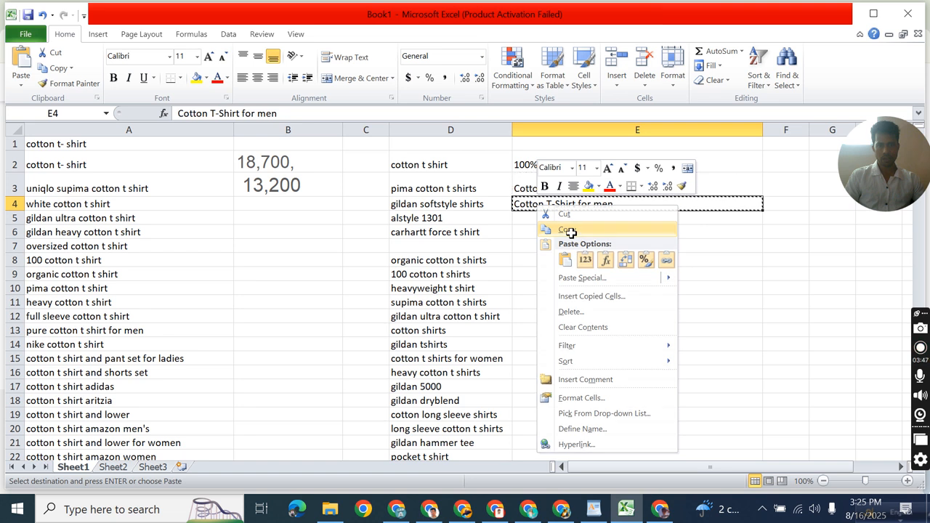
left_click(397, 508)
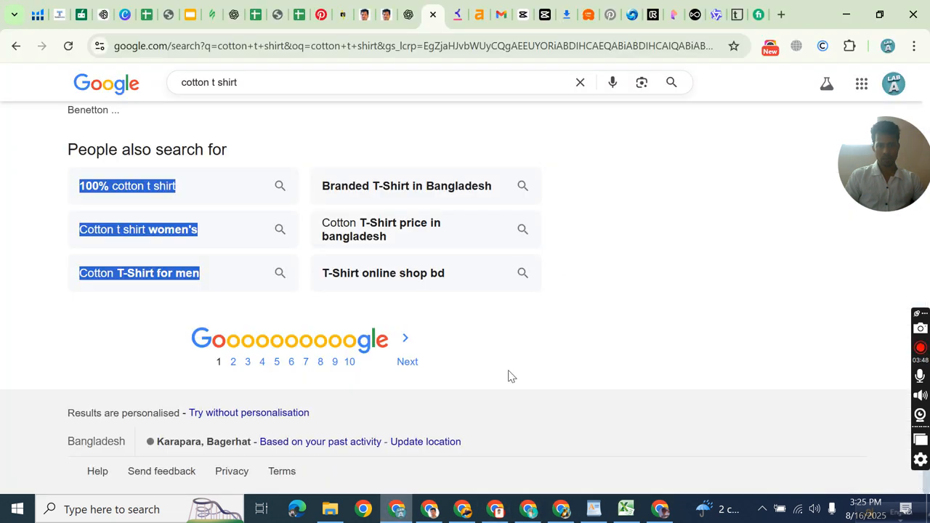
left_click(594, 508)
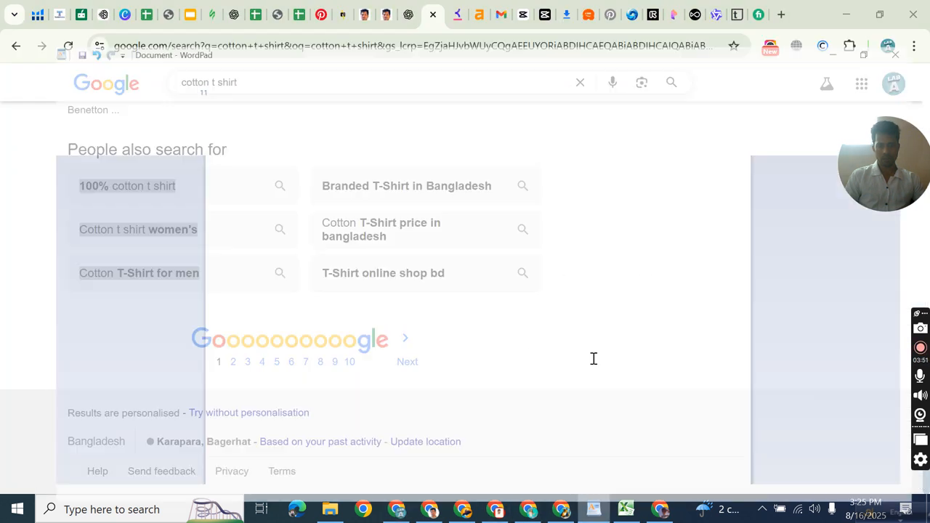
key("ctrl+v")
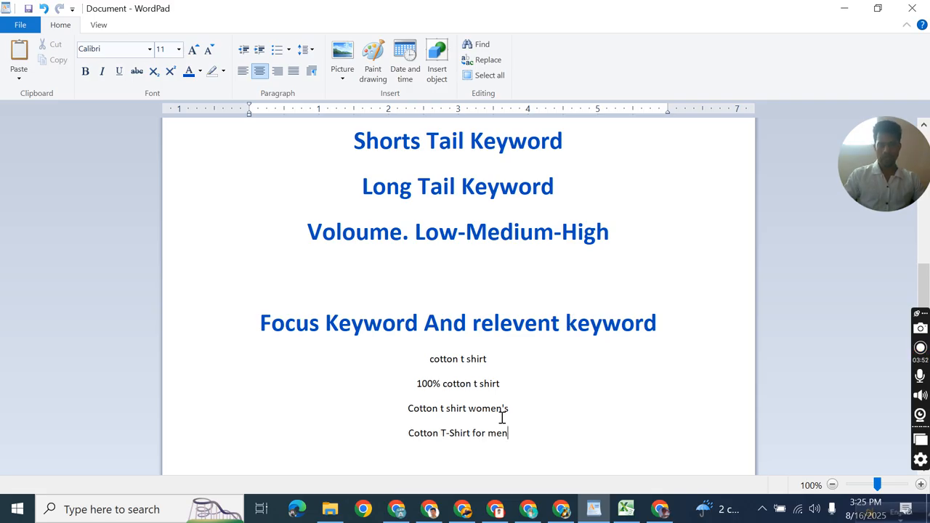
Make the first keyword under the heading, "cotton t shirt", bold to mark it as the focus keyword.
left_click_drag(416, 361, 498, 456)
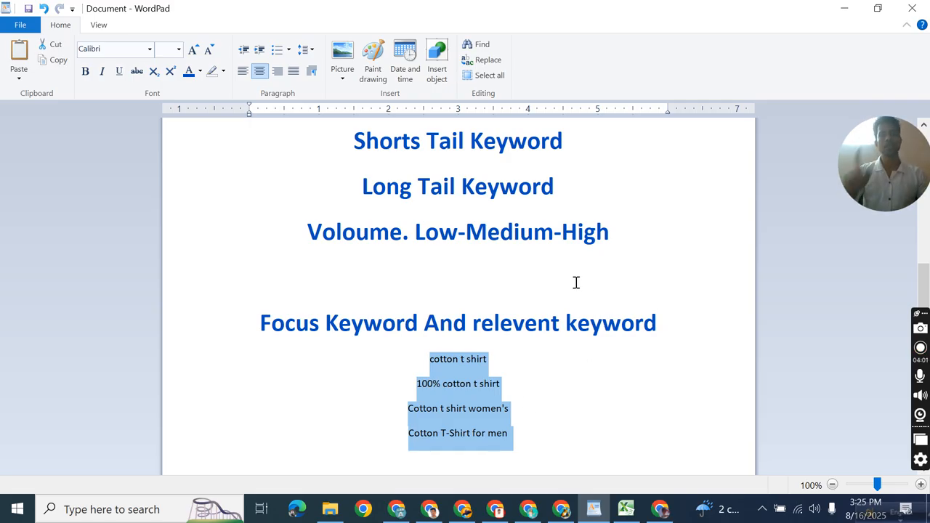
left_click(472, 367)
triple_click(480, 361)
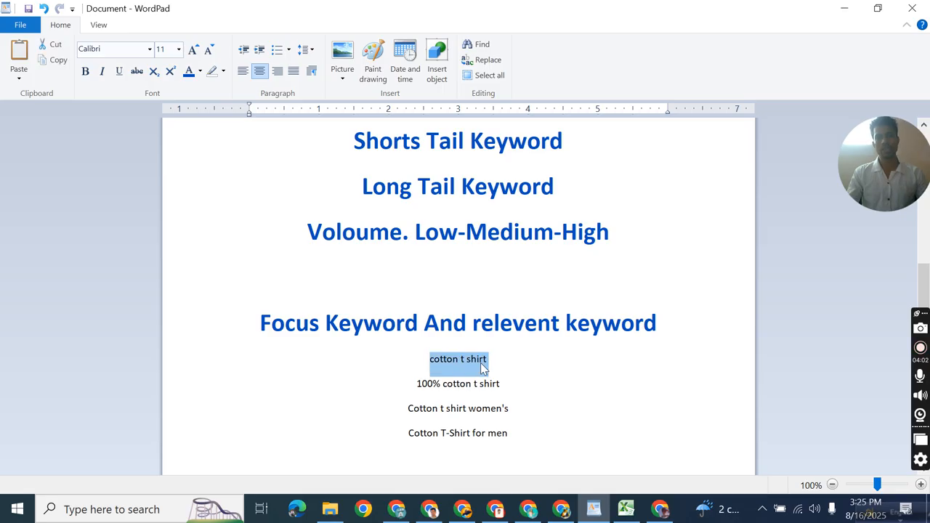
left_click(85, 70)
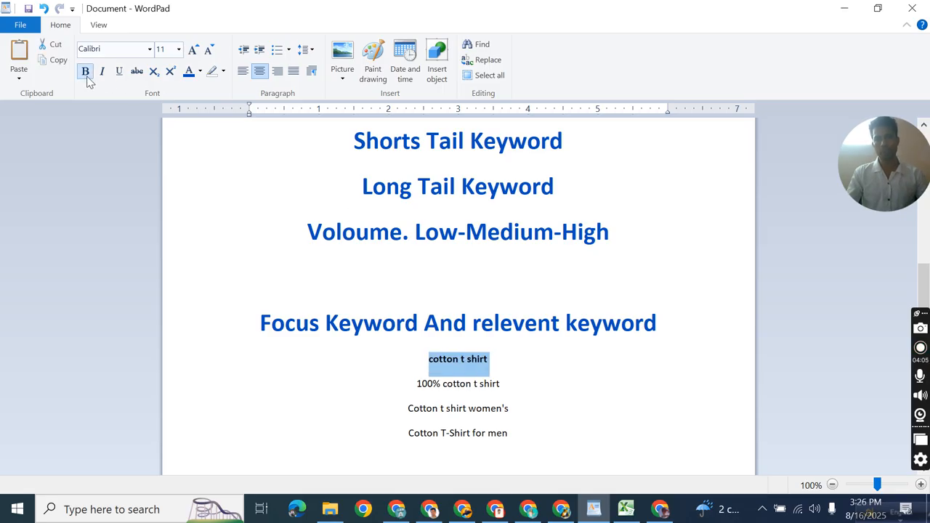
left_click(493, 372)
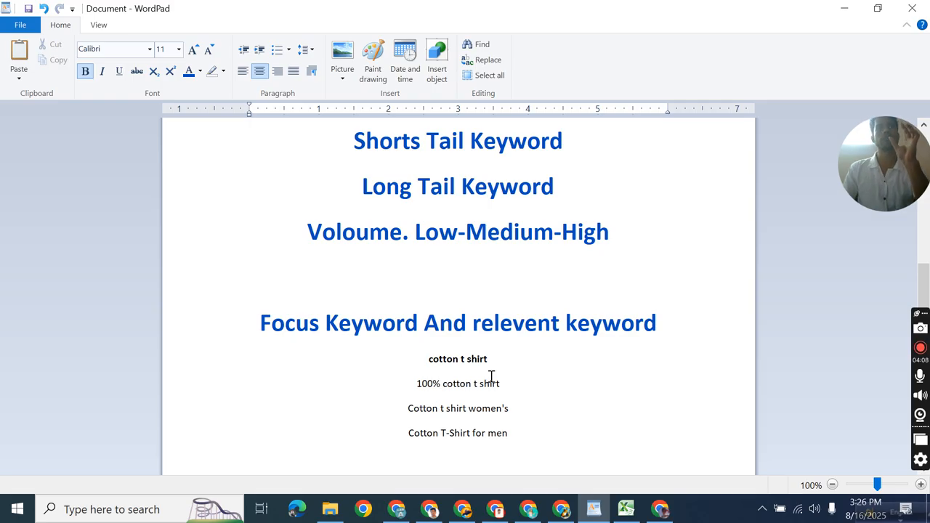
Copy the bold "cotton t shirt" keyword, switch to Chrome, and open and reload chatgpt.com in the ChatGPT tab.
left_click_drag(494, 361, 435, 361)
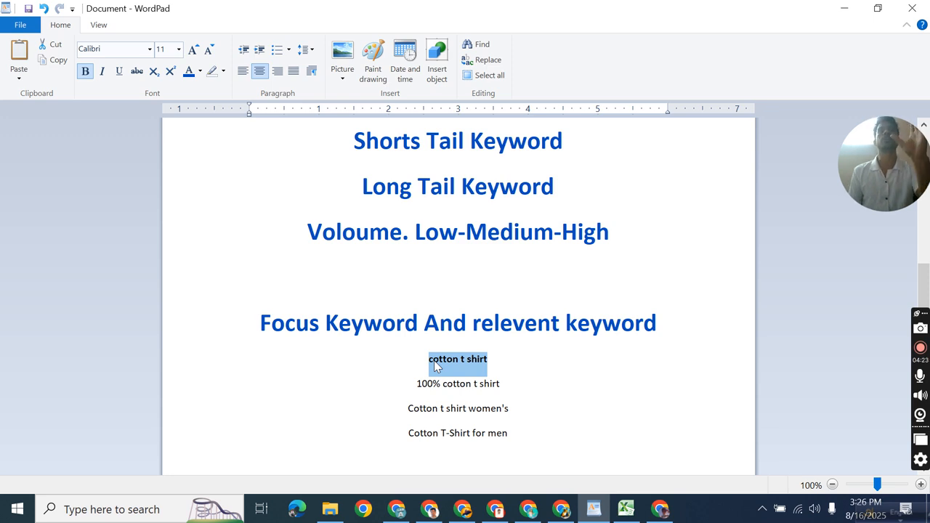
right_click(435, 361)
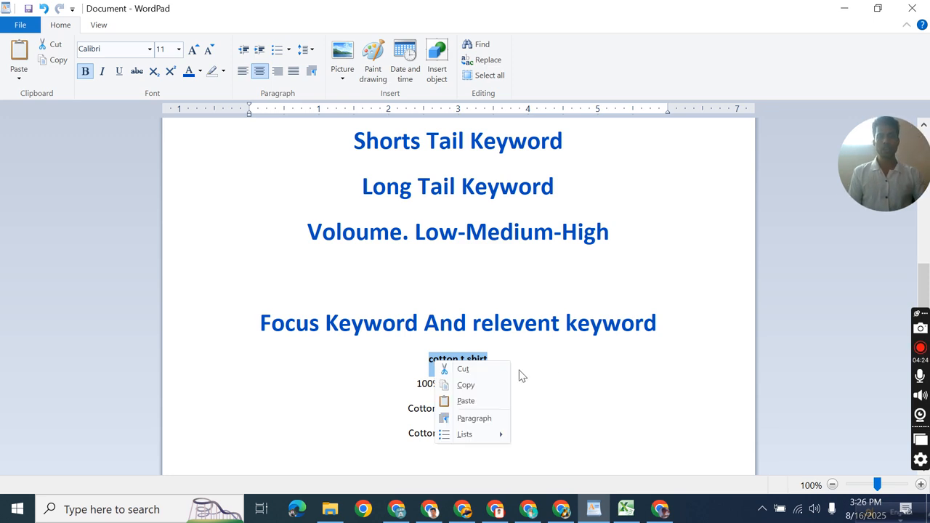
left_click(472, 385)
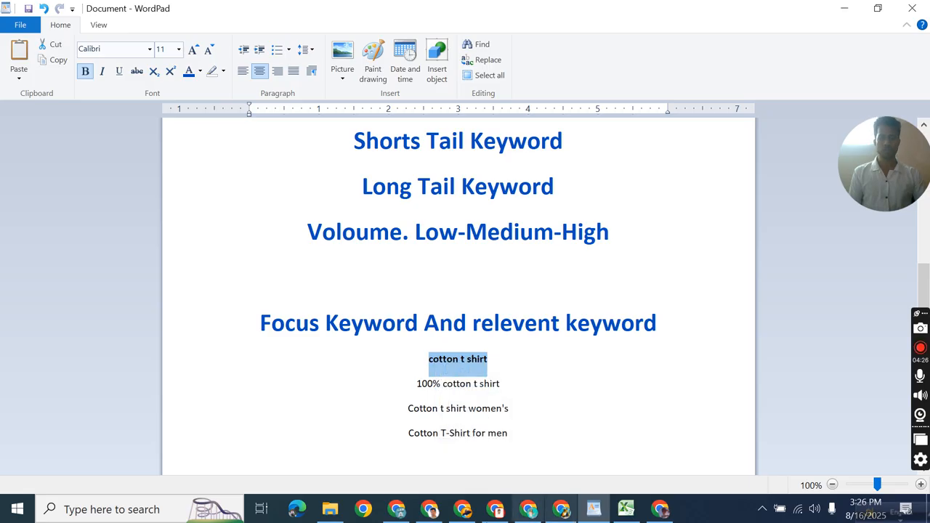
left_click(397, 509)
left_click(407, 15)
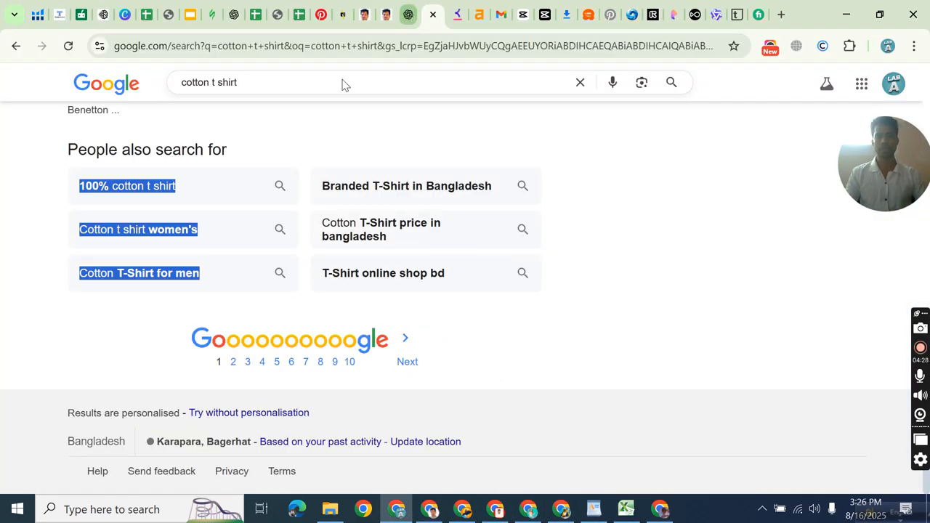
left_click(179, 46)
key("Return")
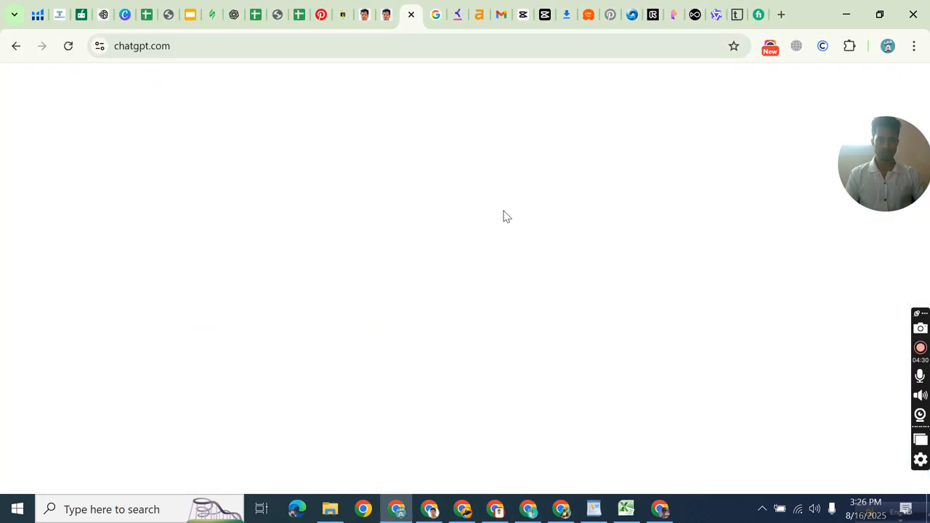
left_click(69, 45)
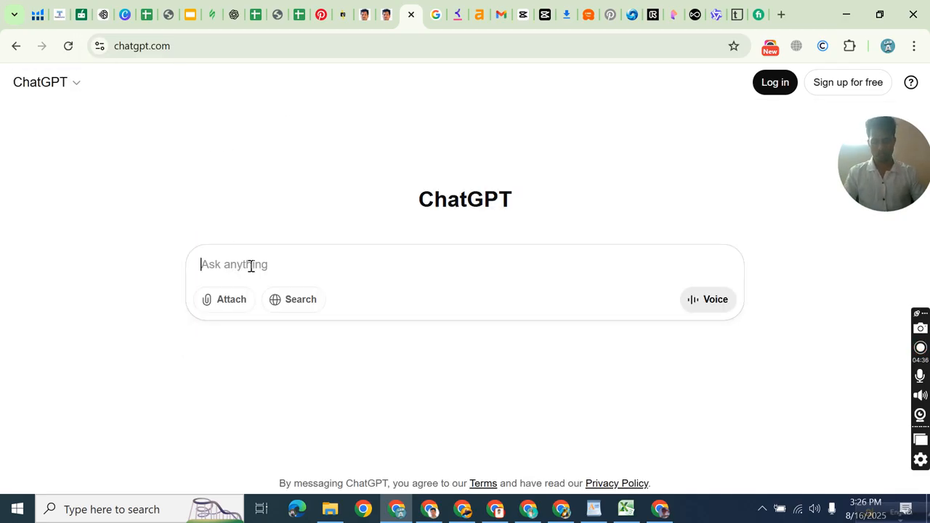
Draft the ChatGPT prompt 'please make a human search title for website post about the focus keyword "', ending with an opening quotation mark.
type("please make a")
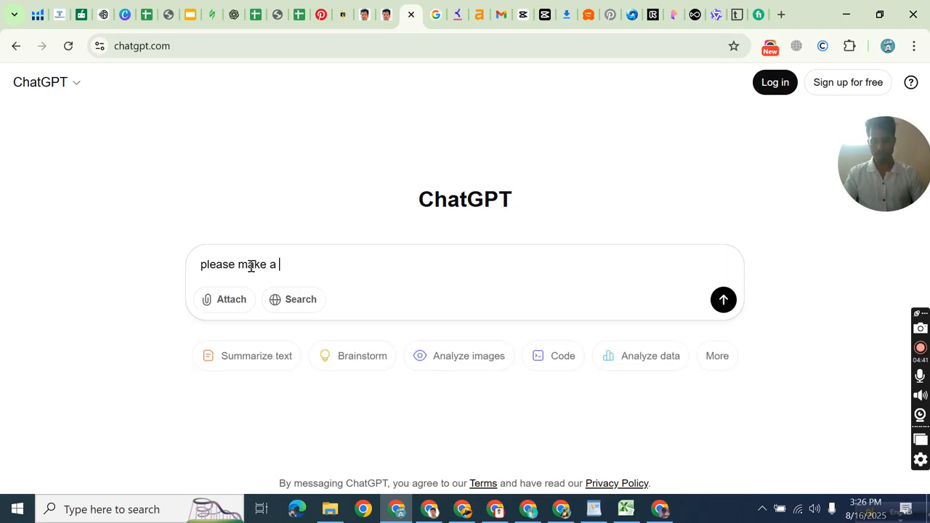
type(" human search title for")
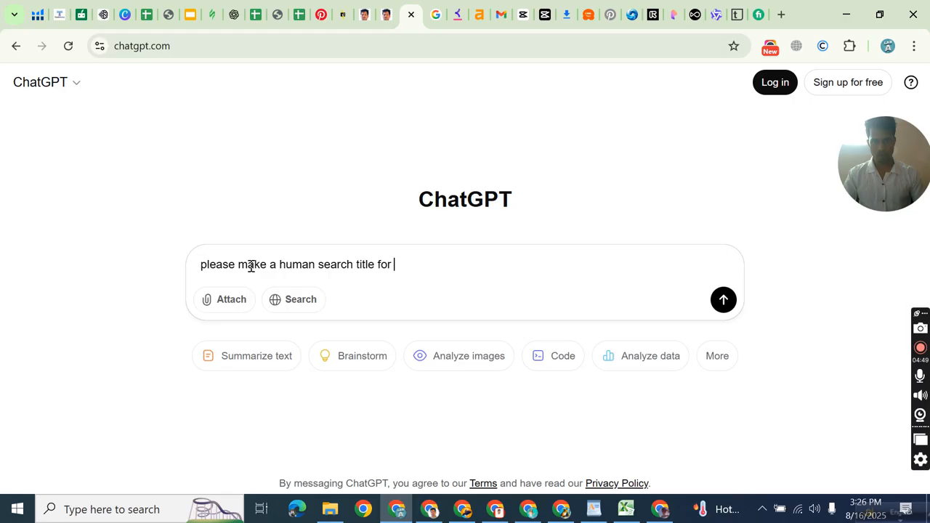
type("website post about the fo")
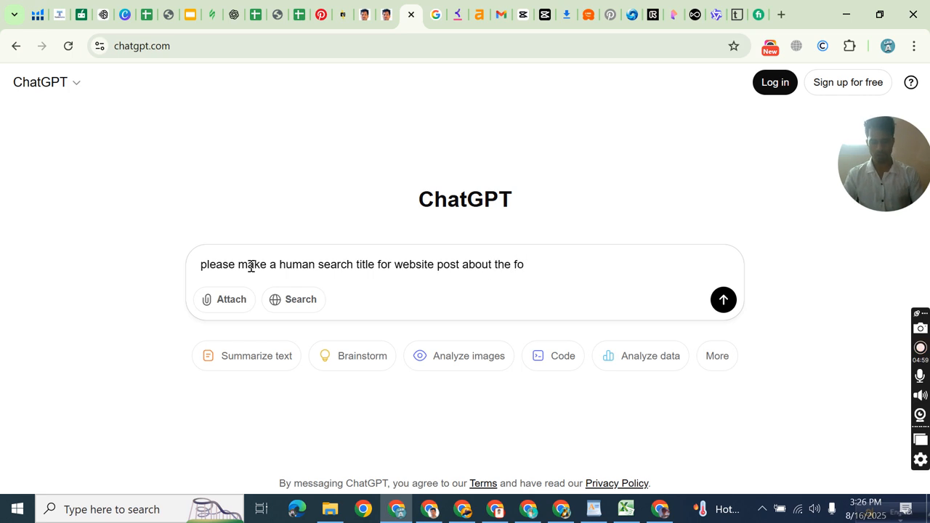
type("cus keyword")
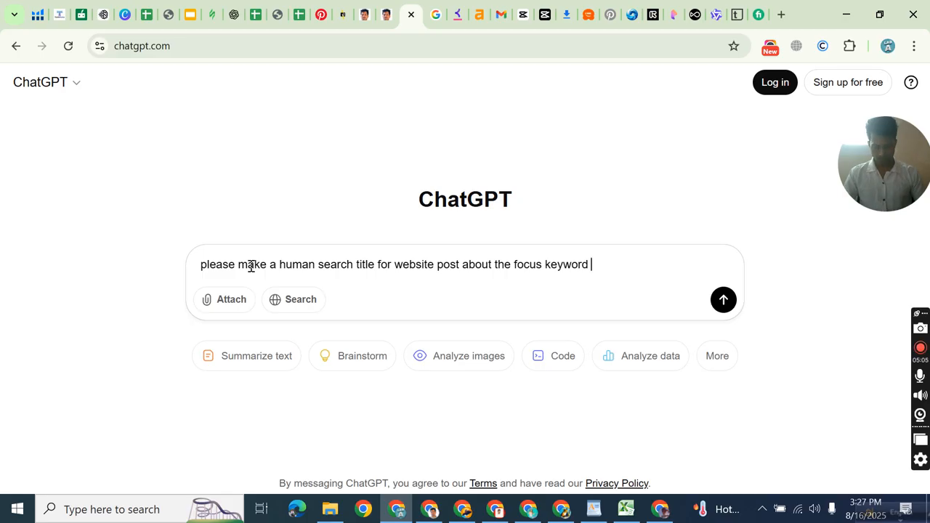
type(" \"")
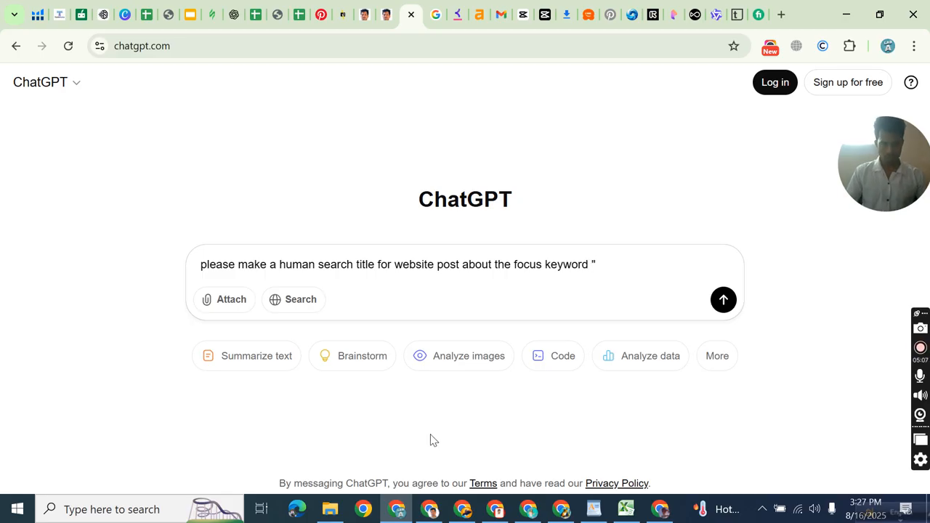
Copy the bold "cotton t shirt" keyword from WordPad, insert it in quotation marks at the prompt's end in ChatGPT, and send the prompt.
left_click(602, 510)
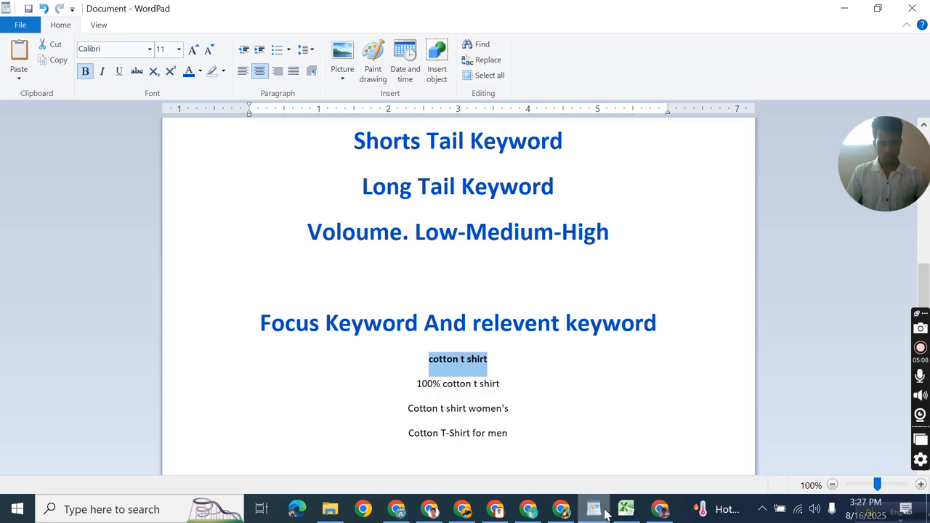
right_click(459, 357)
left_click(488, 380)
left_click(594, 512)
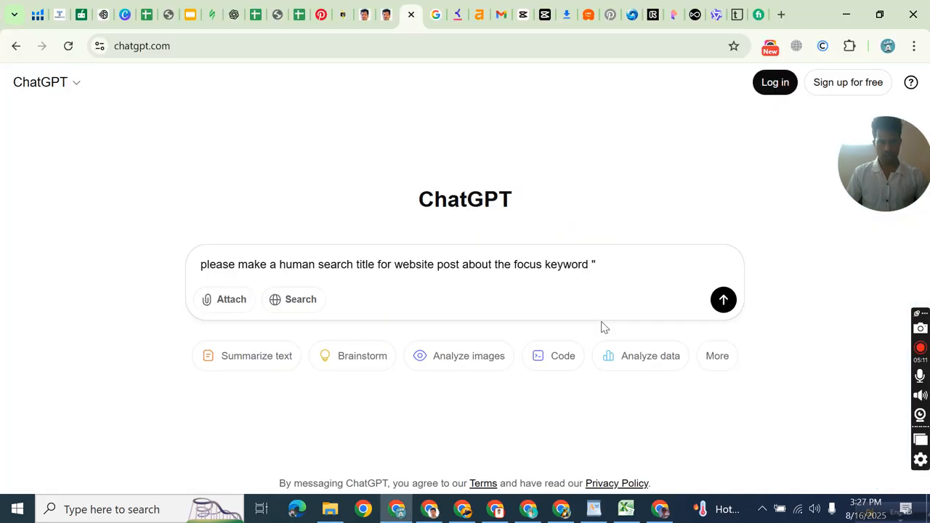
key("ctrl+v")
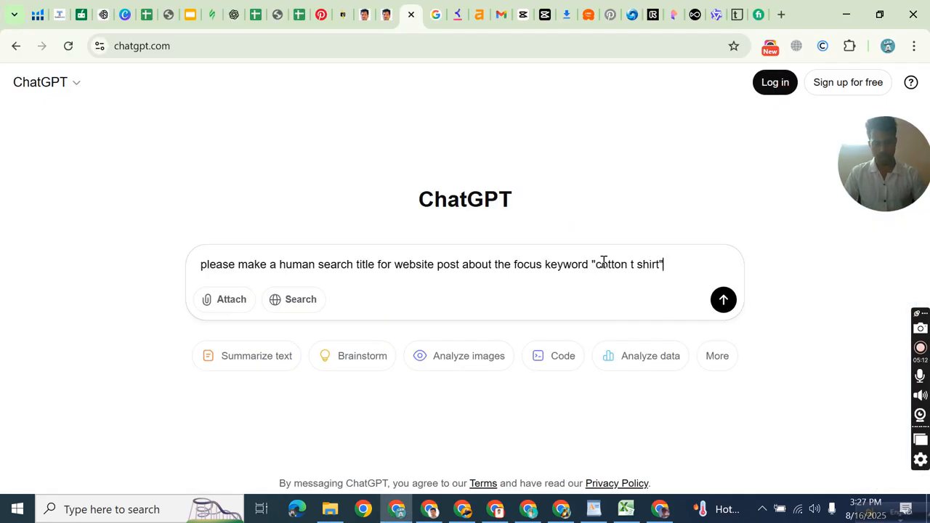
key("Return")
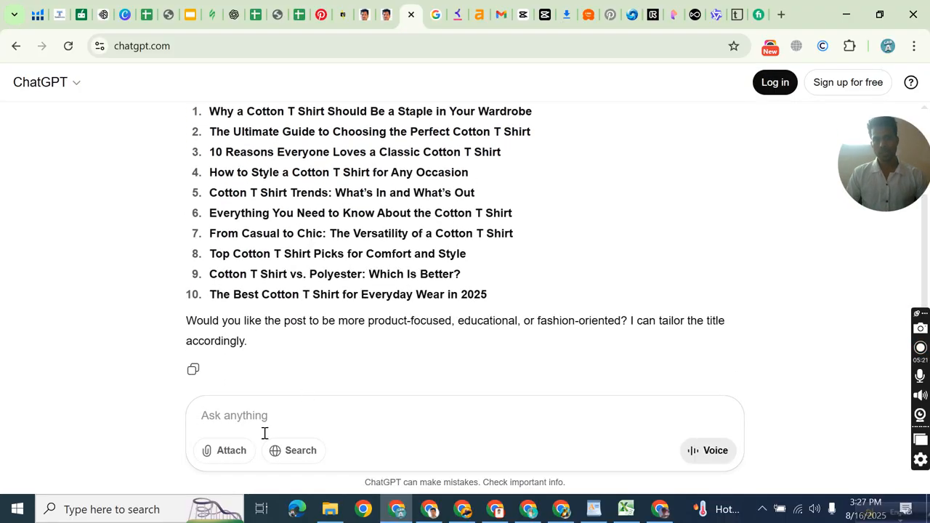
Ask ChatGPT to pick one of its suggested titles with the message "best one choose for me".
type("best one")
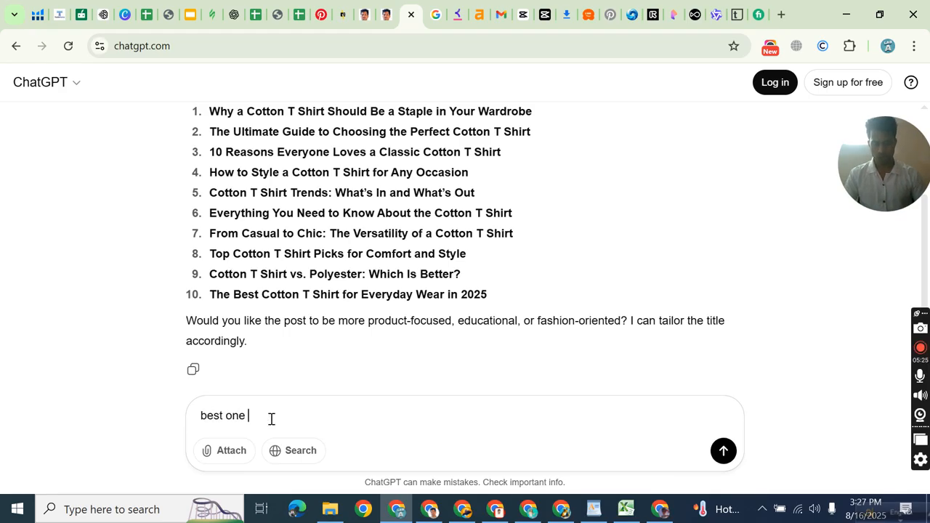
type(" choos")
type("ose")
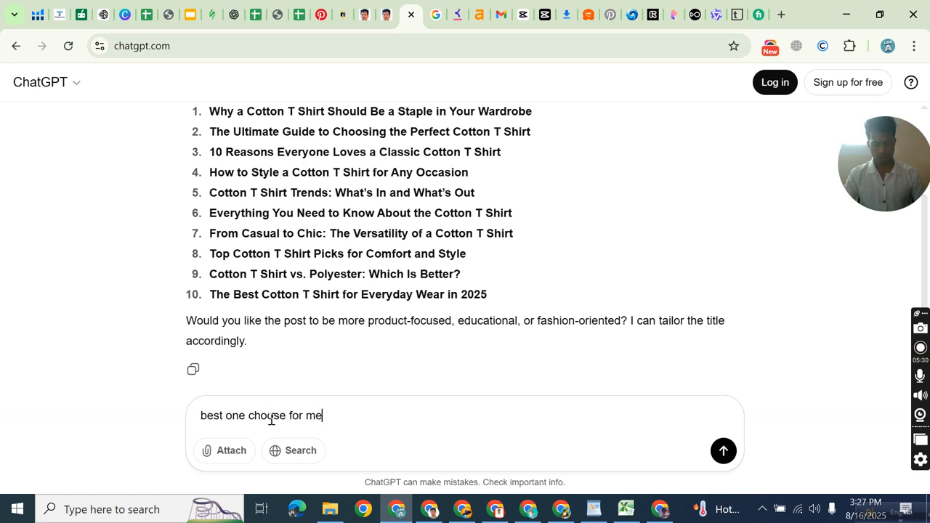
key("Return")
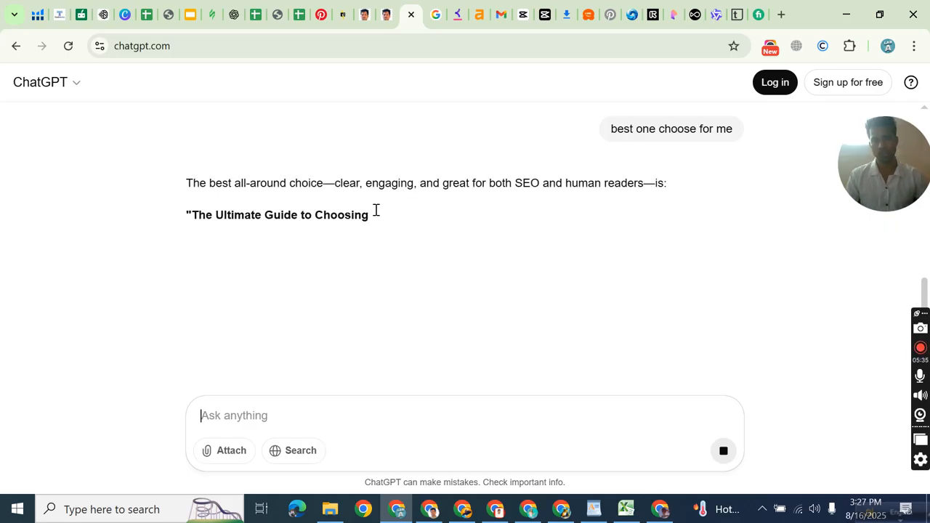
Copy ChatGPT's recommended title, switch to the WordPress admin site's posts, and add a new post.
left_click_drag(514, 215, 192, 216)
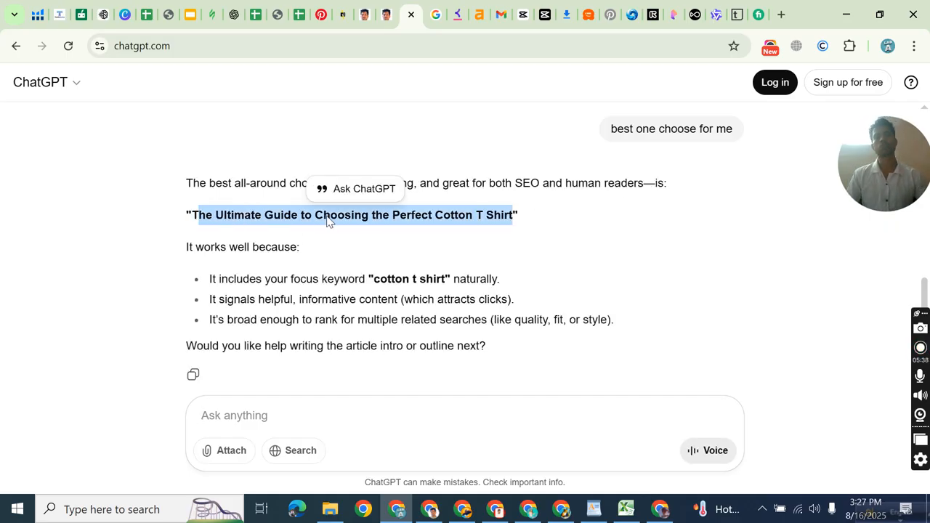
right_click(327, 225)
left_click(237, 213)
left_click(350, 19)
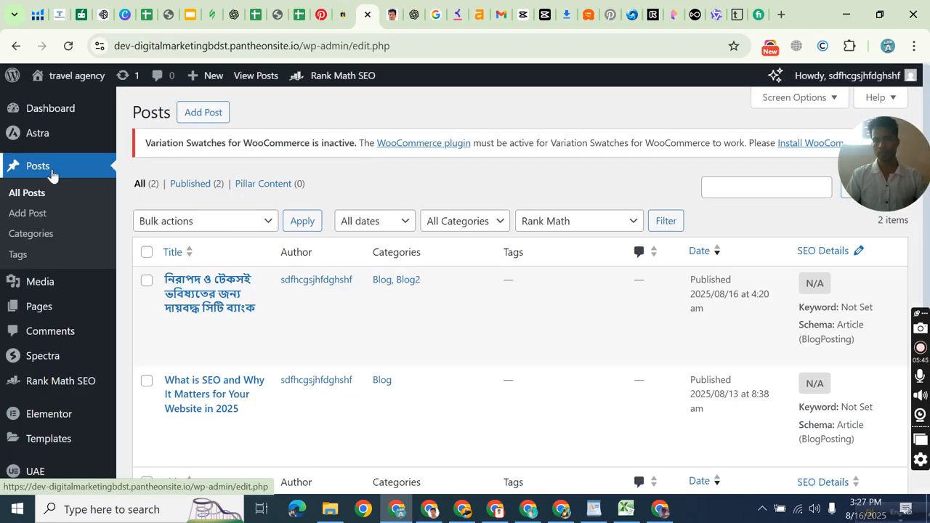
left_click(206, 120)
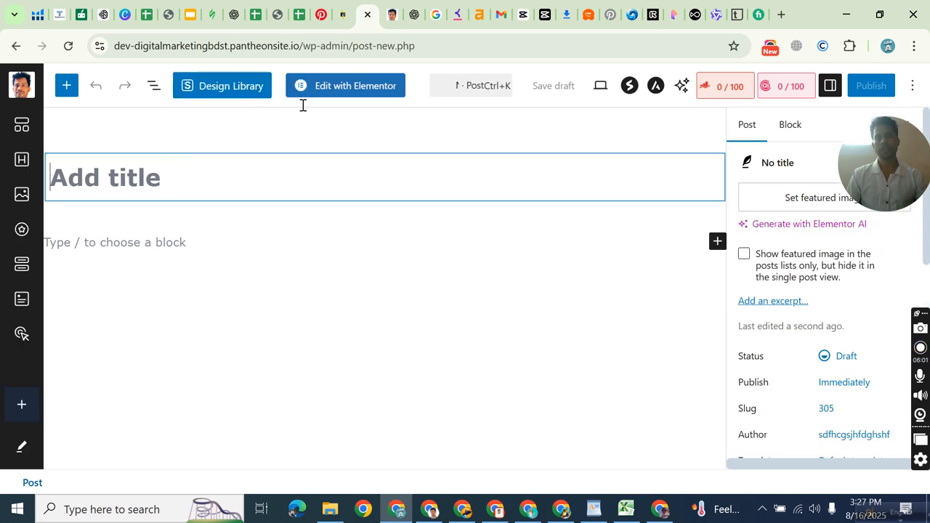
Copy "The Ultimate Guide to Choosing the Perfect Cotton T Shirt" from ChatGPT without its quotation marks and paste it as the new WordPress post's title.
left_click(416, 16)
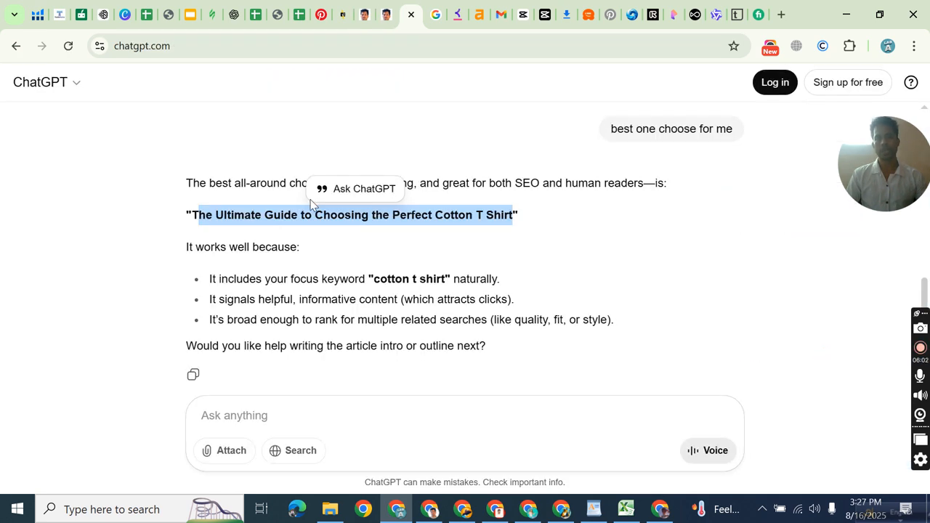
left_click(193, 212)
left_click_drag(193, 213, 497, 220)
right_click(522, 232)
left_click(530, 239)
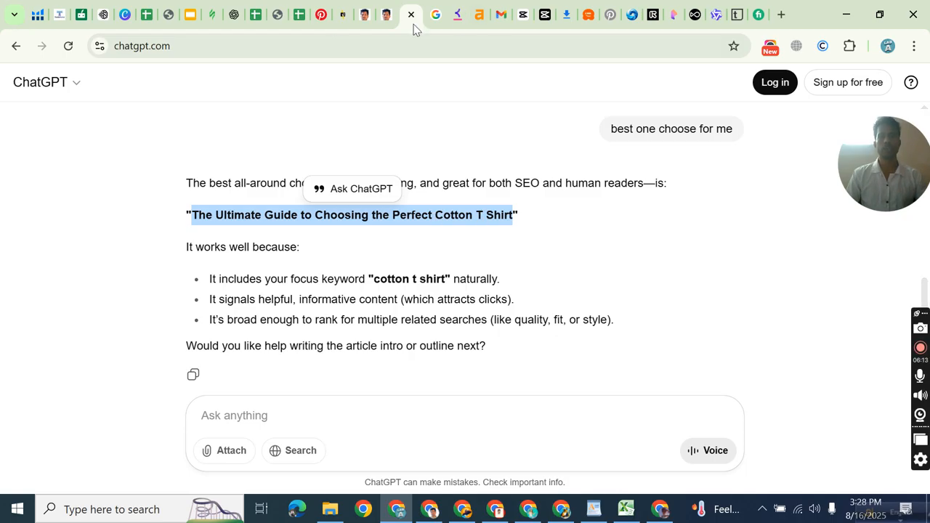
left_click(364, 16)
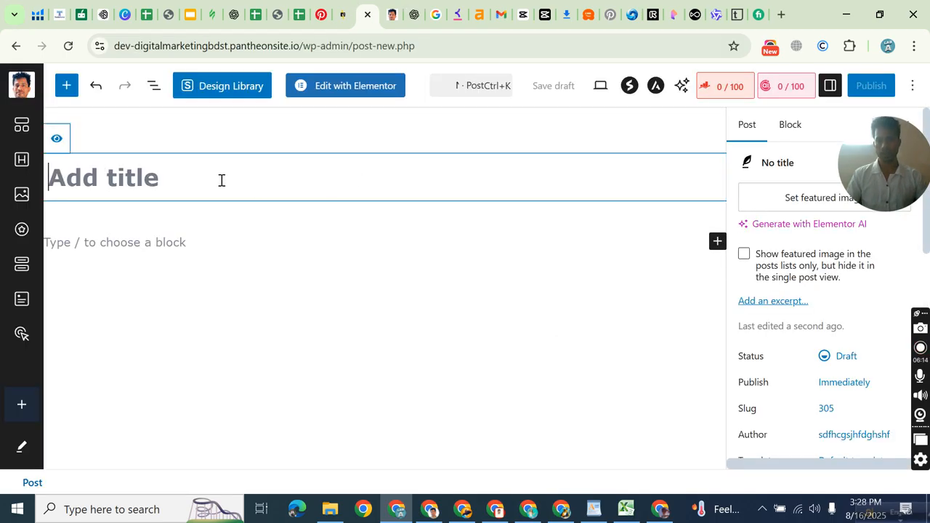
key("ctrl+v")
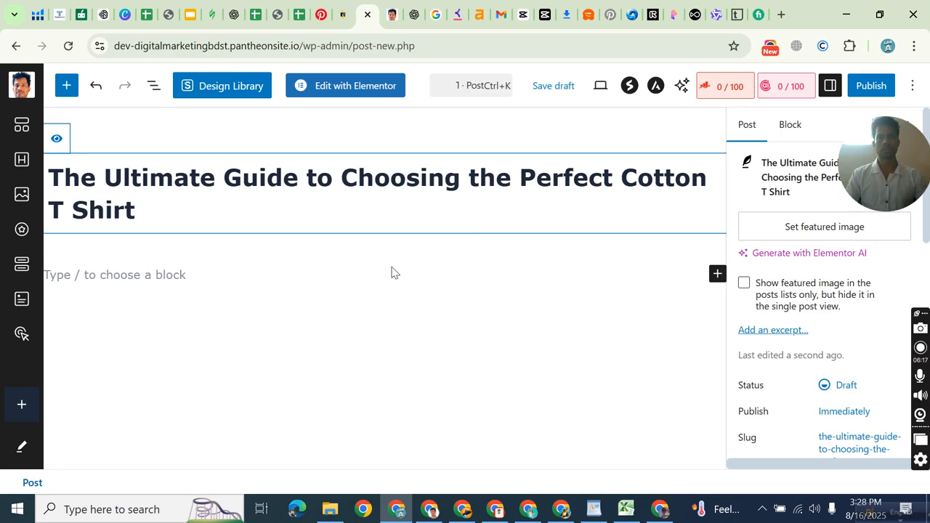
left_click(382, 269)
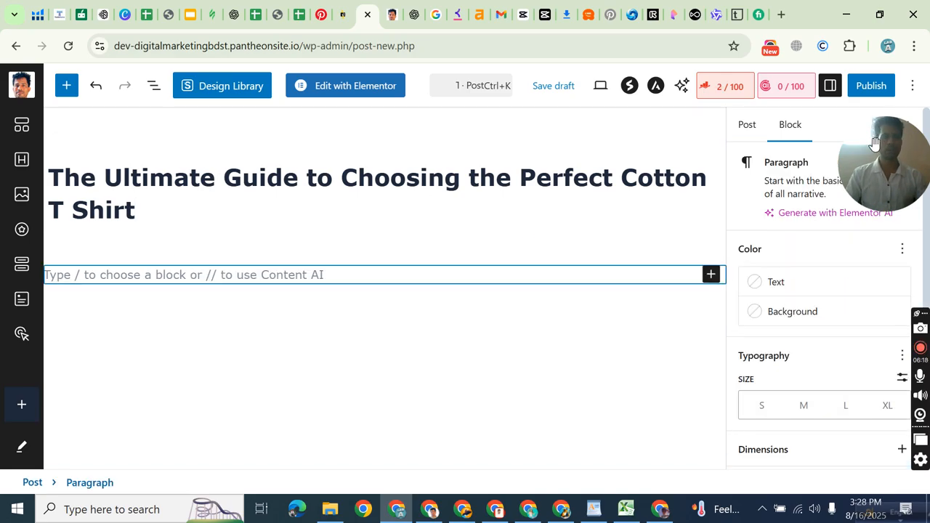
left_click_drag(907, 141, 908, 247)
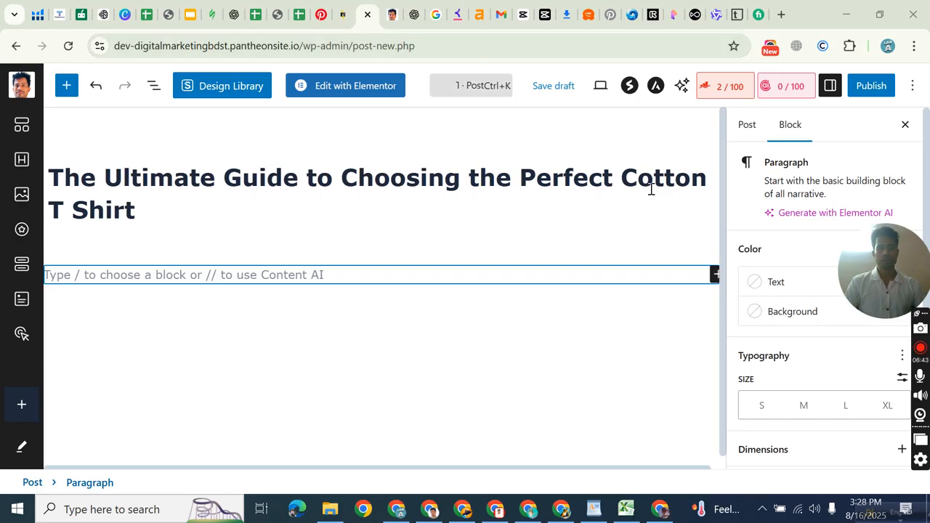
left_click(626, 226)
left_click(262, 270)
left_click(269, 271)
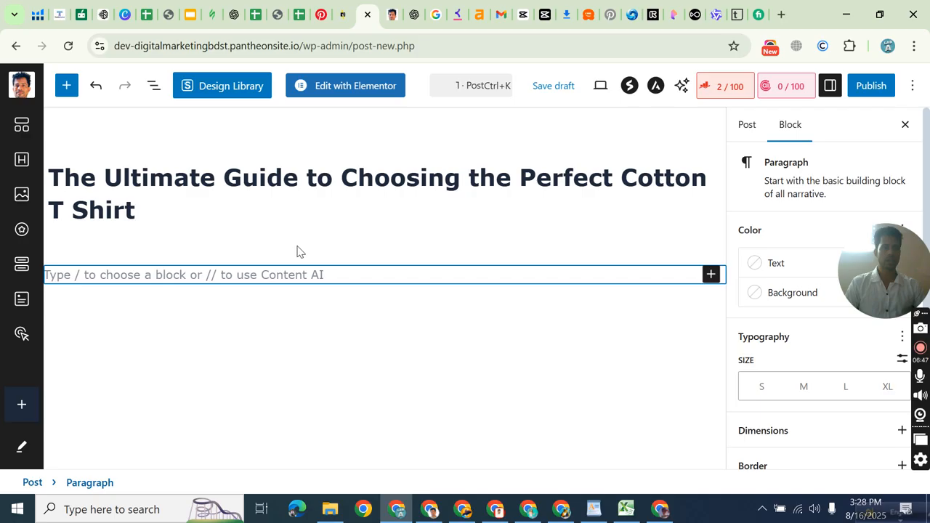
left_click(201, 196)
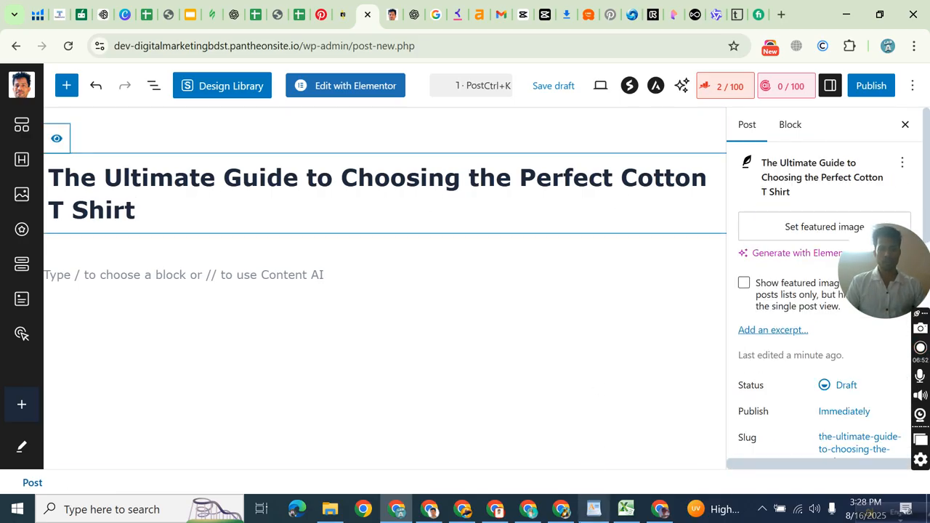
Switch to WordPad and add the line "Focus keyword in title" below "Cotton T-Shirt for men".
left_click(593, 508)
left_click(531, 432)
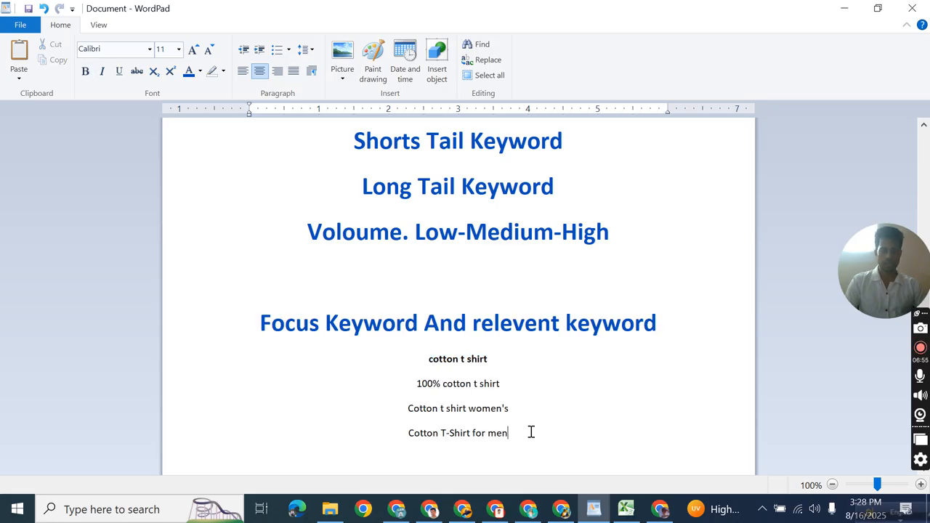
key("Return")
type("Focus ke")
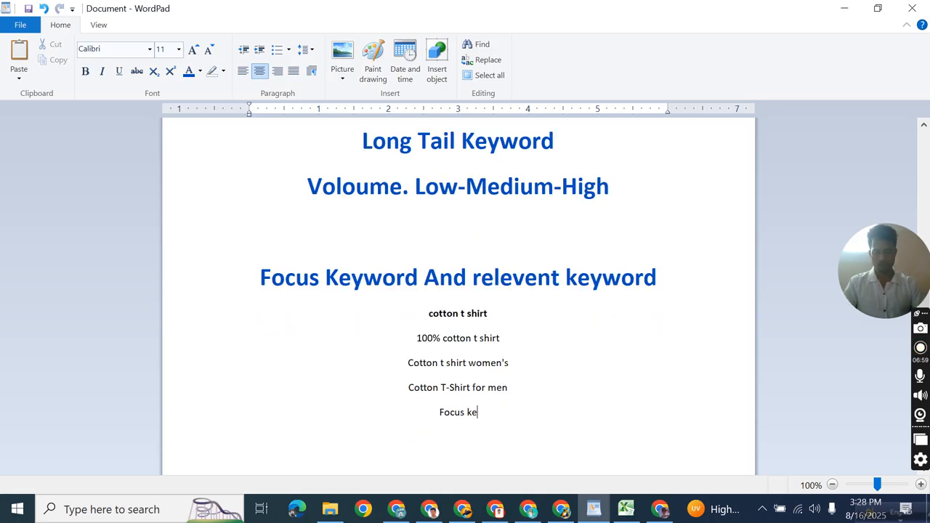
type("yword in")
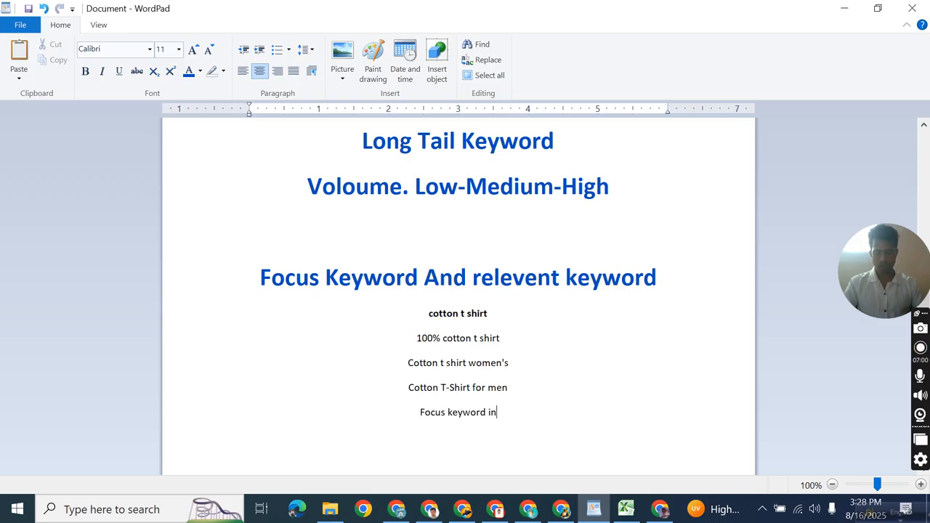
type(" title")
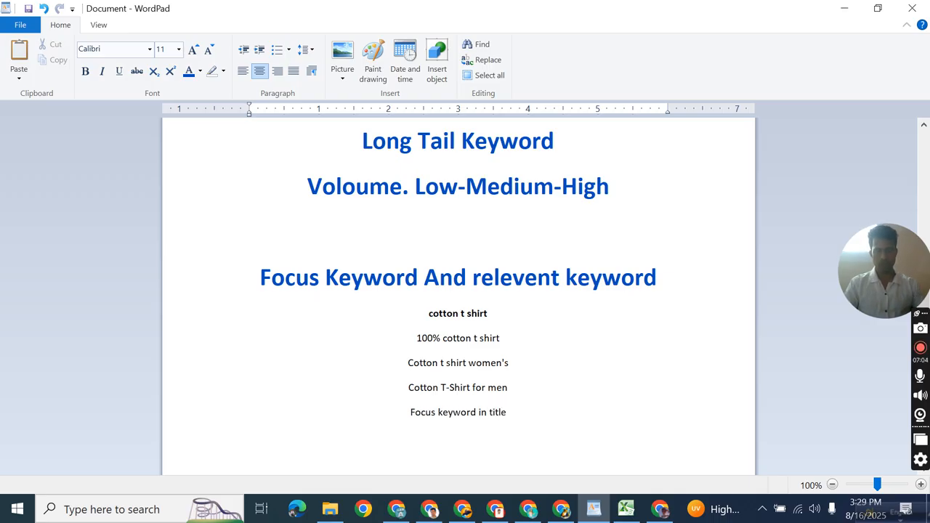
Set the font size of the "Focus keyword in title" line to 18.
left_click_drag(600, 420, 392, 416)
right_click(465, 427)
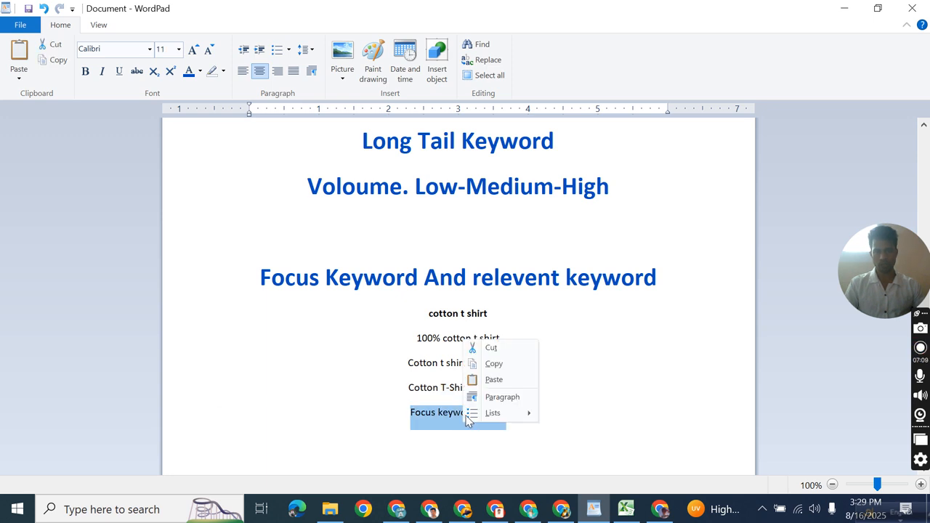
key("Escape")
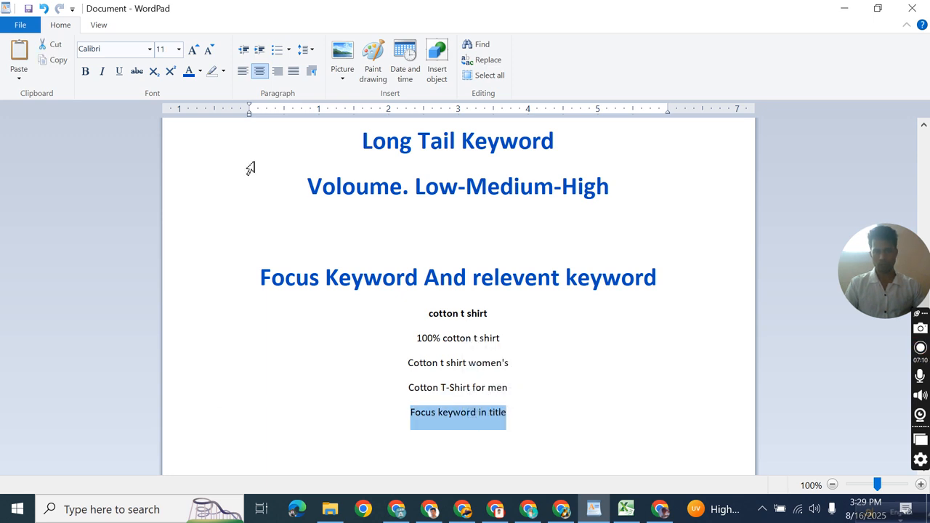
left_click(179, 49)
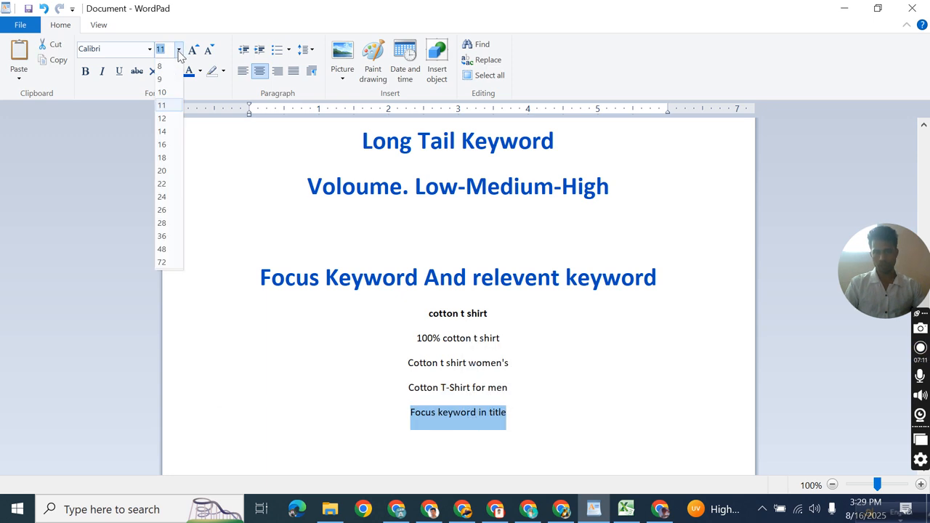
left_click(162, 157)
left_click(533, 394)
left_click(571, 411)
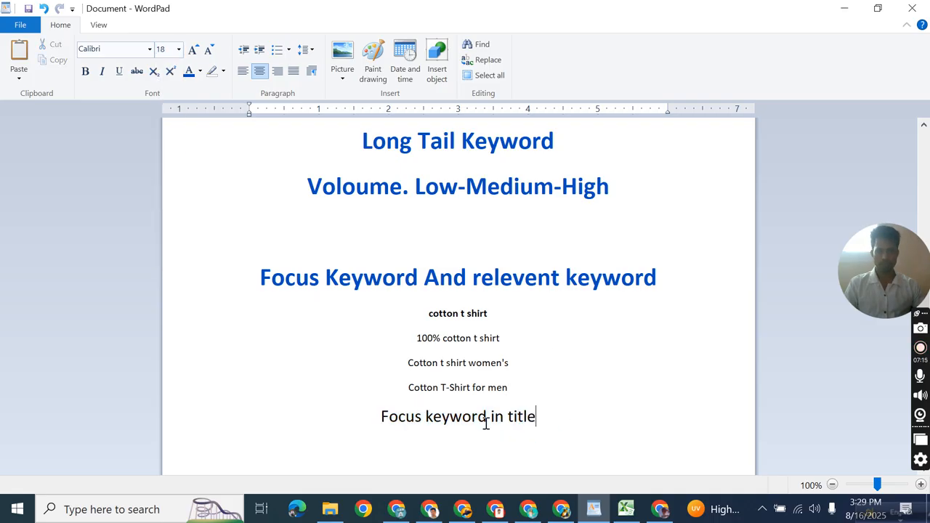
Put a hyphen in front of "Focus keyword in title" and start a new line below it.
left_click(382, 417)
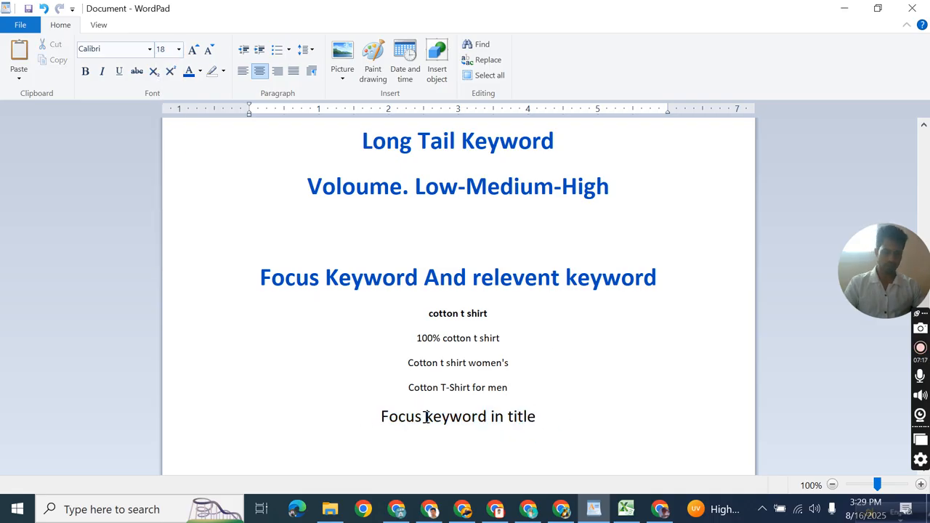
type("-")
left_click(556, 417)
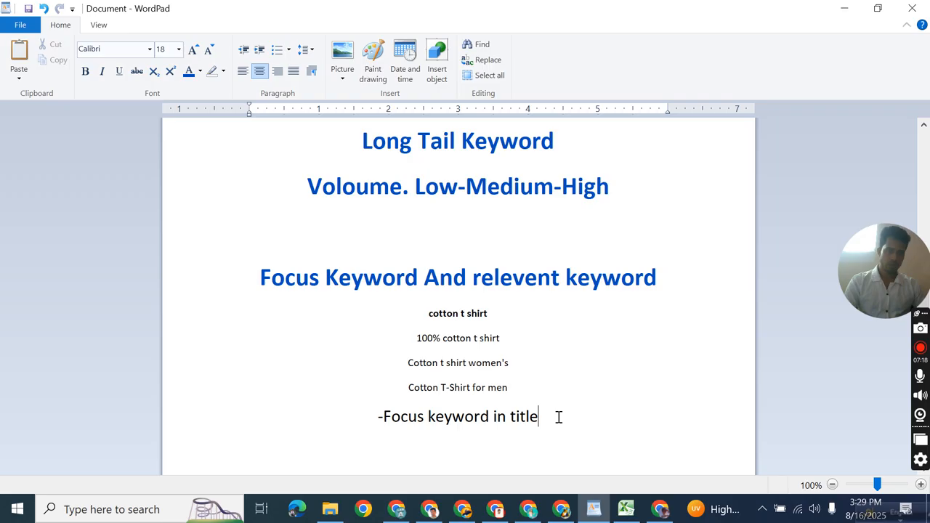
key("Return")
Switch to ChatGPT in the browser and send "please make long description include h1, h2, h3 and p tag. pragarph must 600 word long".
left_click(593, 509)
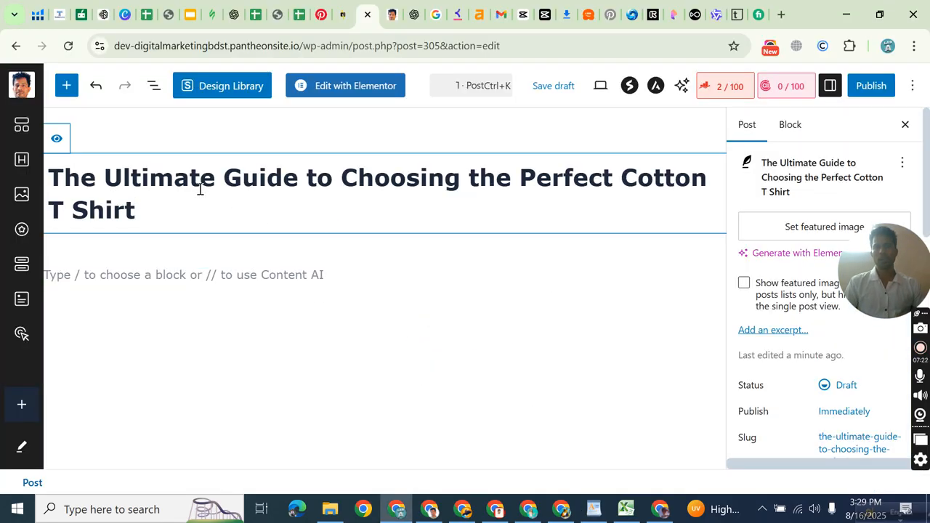
left_click(414, 16)
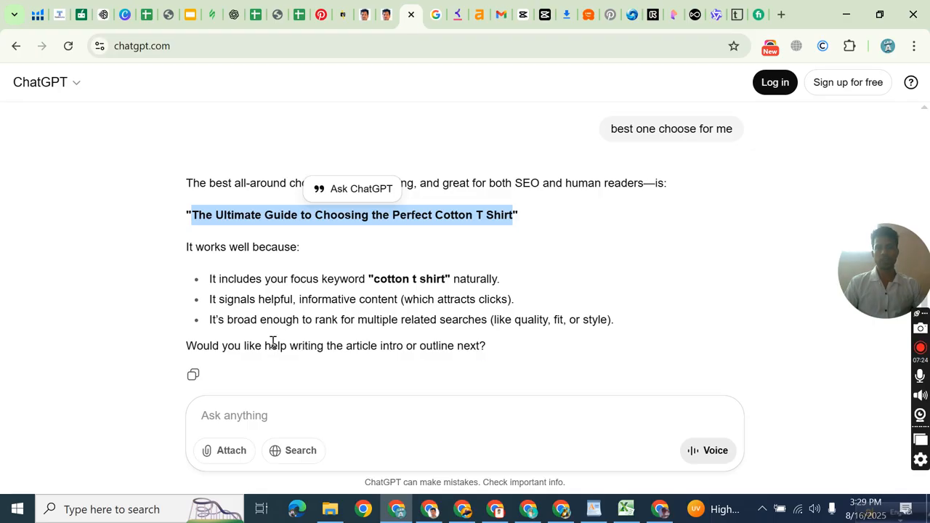
scroll(272, 363, "down", 2)
left_click(258, 415)
type("please make lo")
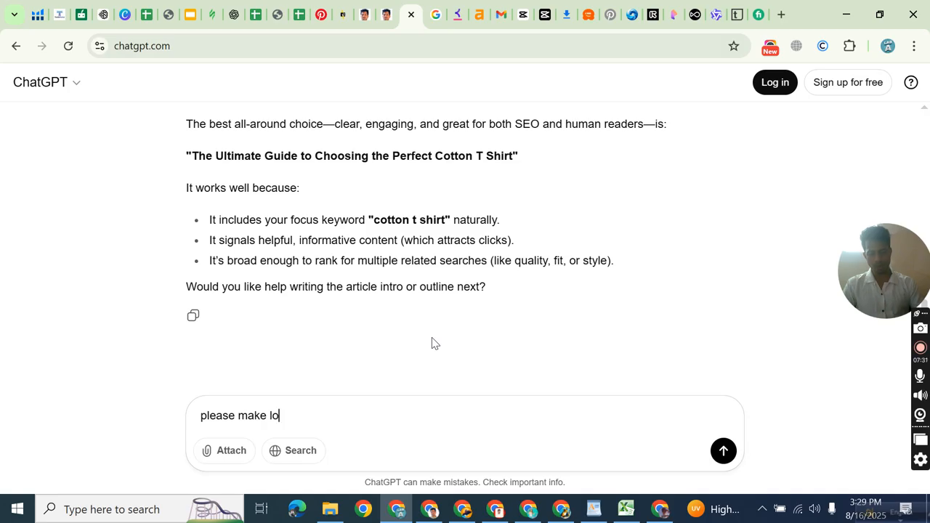
type("ng desc")
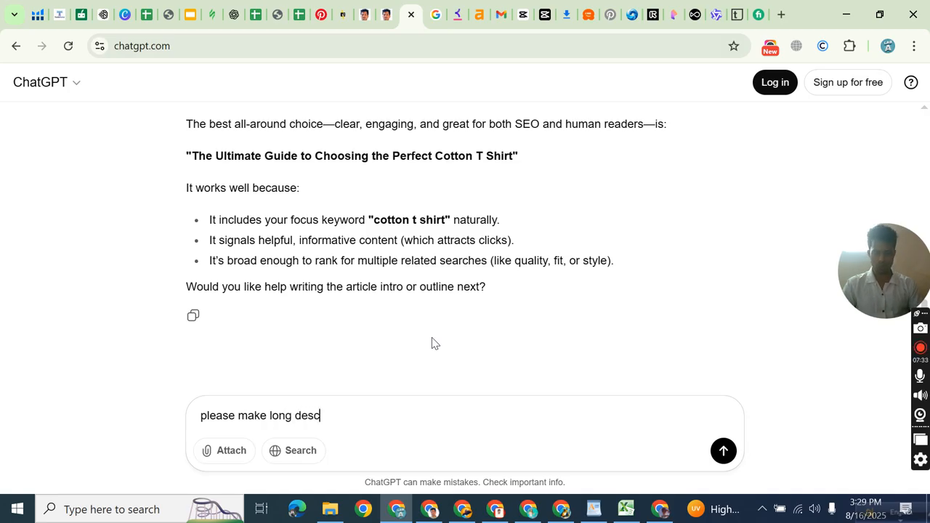
type("ription include h1, h2, h")
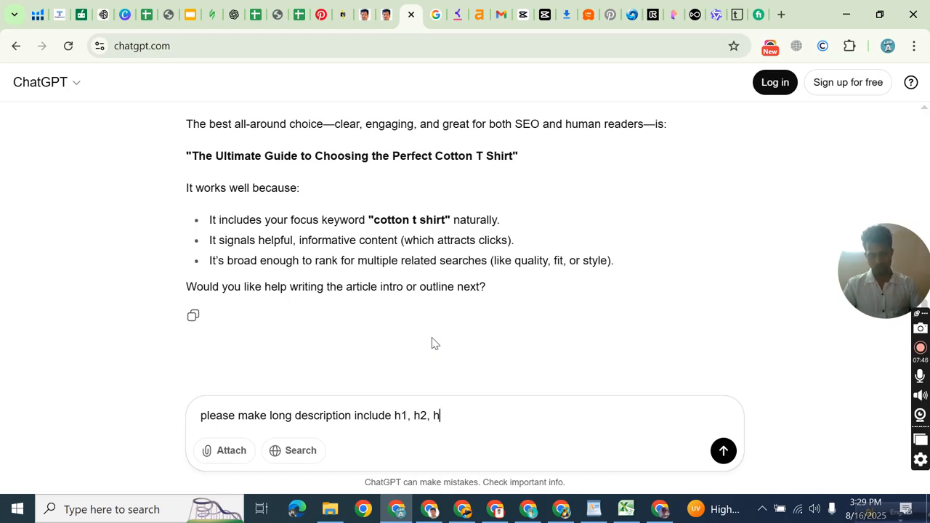
type("and p tag")
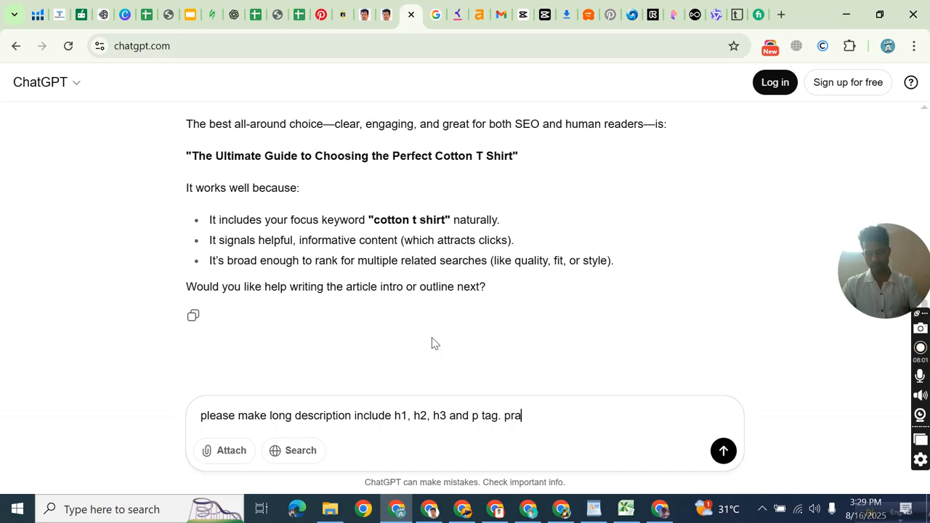
type("m")
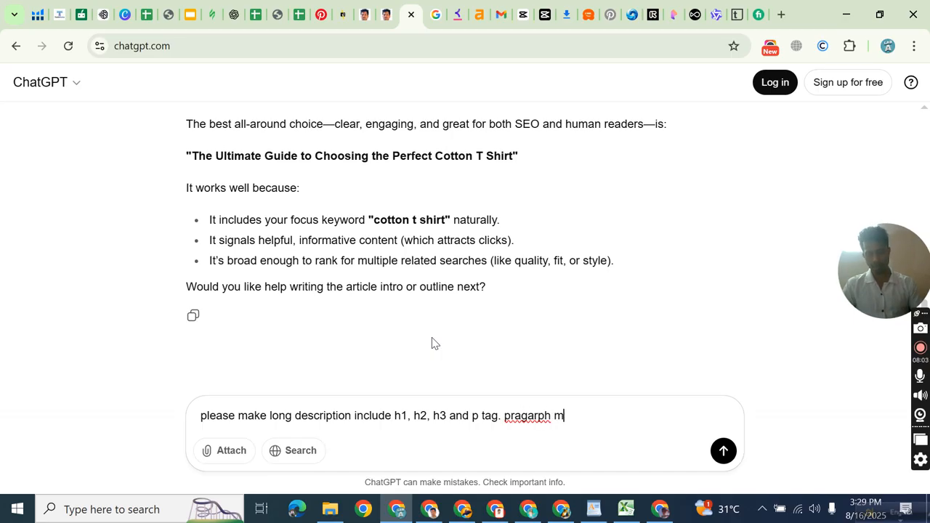
type("ust 600 word long")
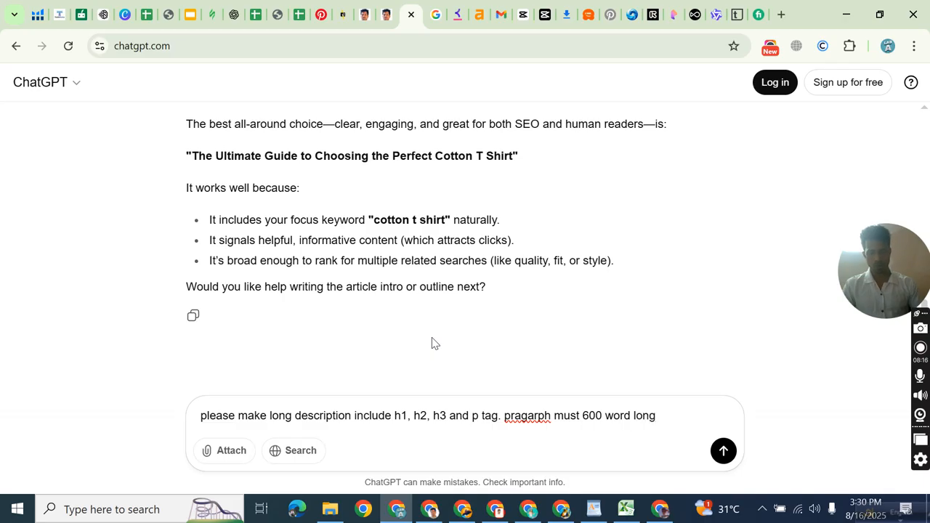
left_click(733, 452)
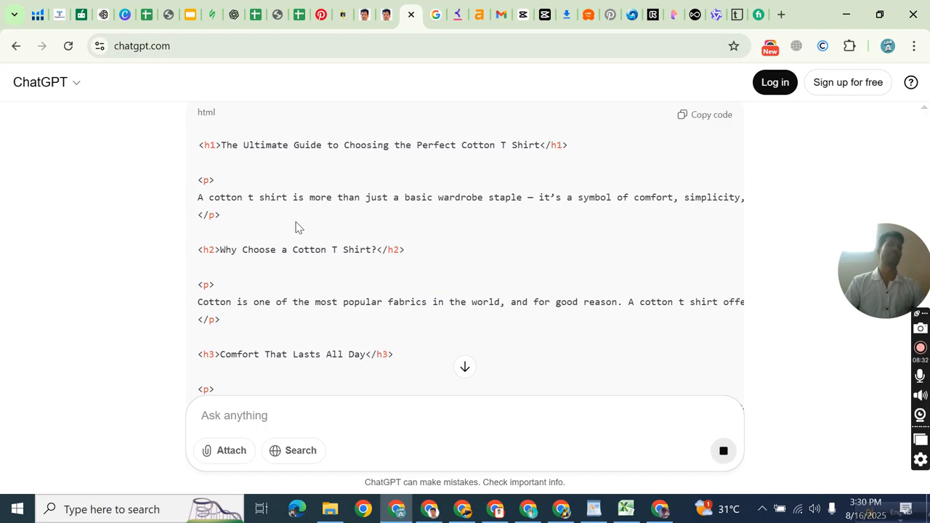
Send ChatGPT the follow-up "please dont use code" to get the description as plain formatted text.
scroll(300, 222, "down", 4)
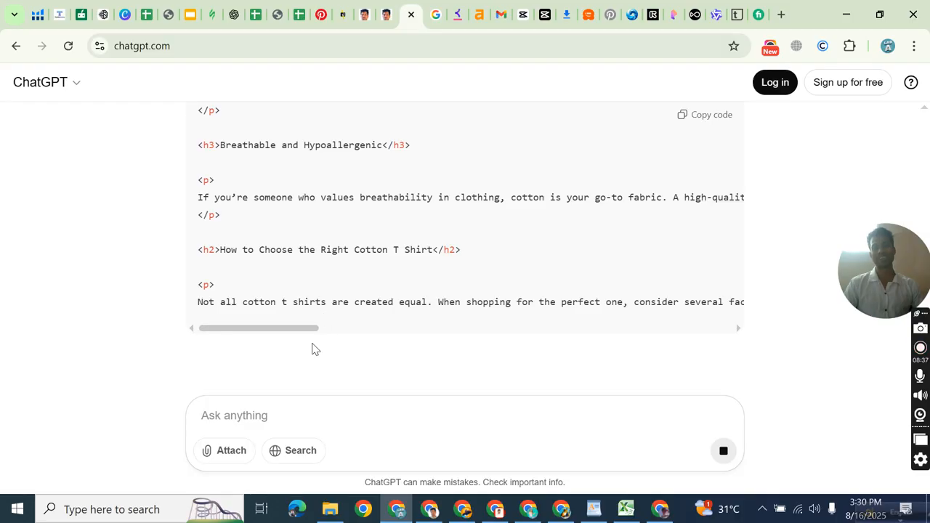
left_click(256, 419)
type("please dont use code")
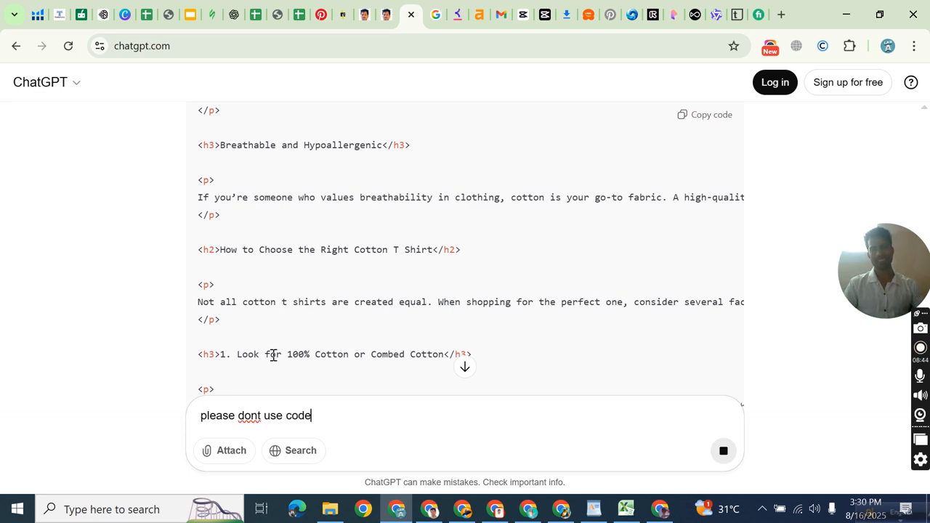
scroll(654, 290, "down", 5)
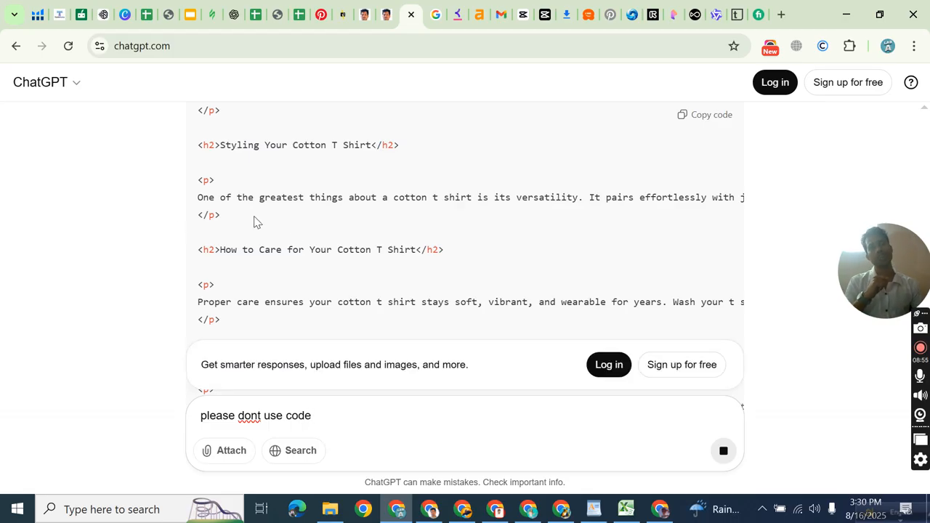
key("Return")
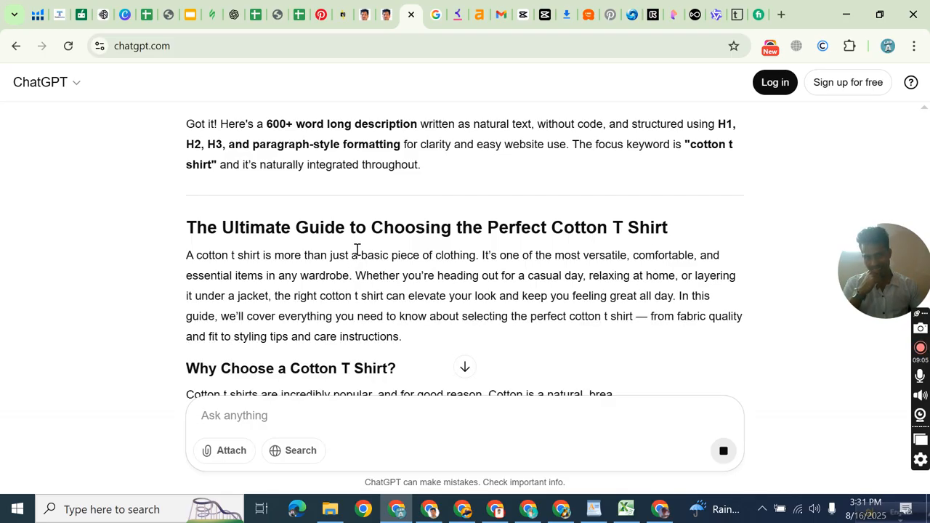
Copy ChatGPT's introductory paragraph starting "A cotton t shirt is more than" into the WordPress post's body and start a new block below it.
left_click_drag(166, 156, 419, 240)
right_click(383, 203)
left_click(428, 220)
left_click(376, 18)
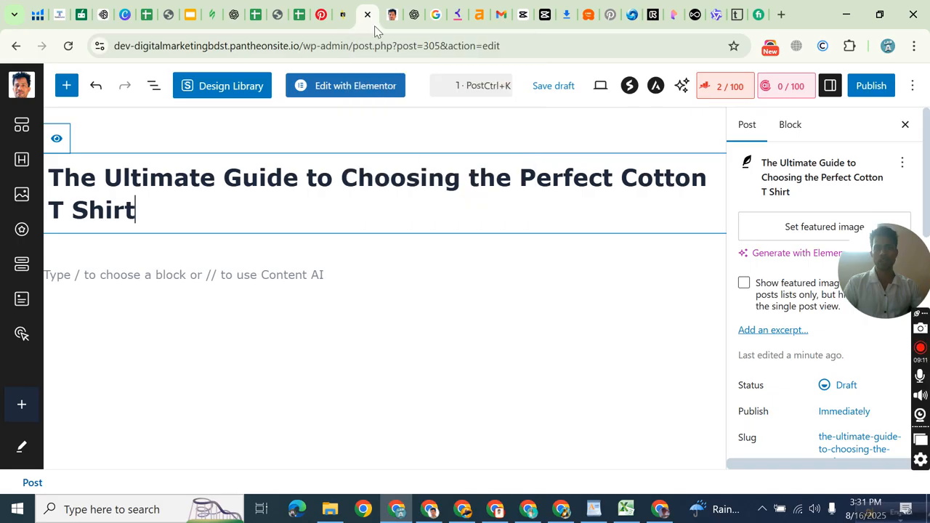
left_click(168, 276)
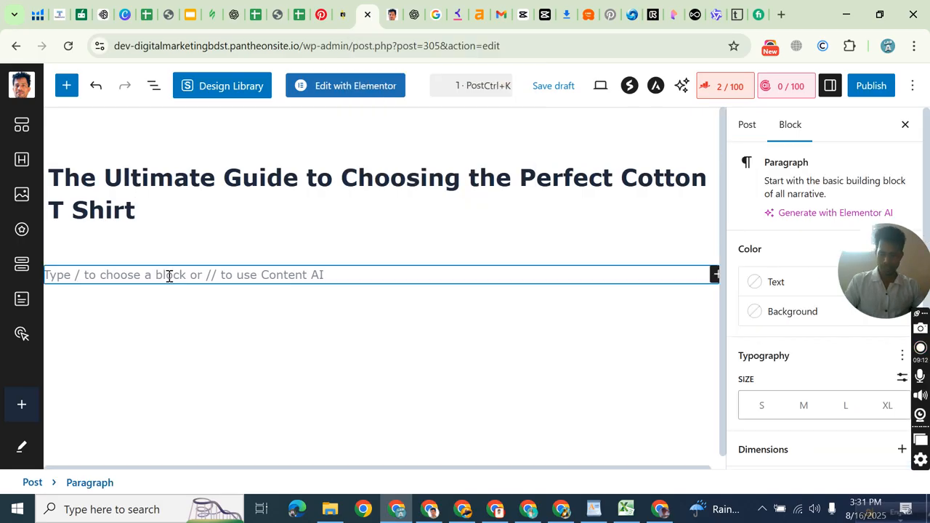
key("ctrl+v")
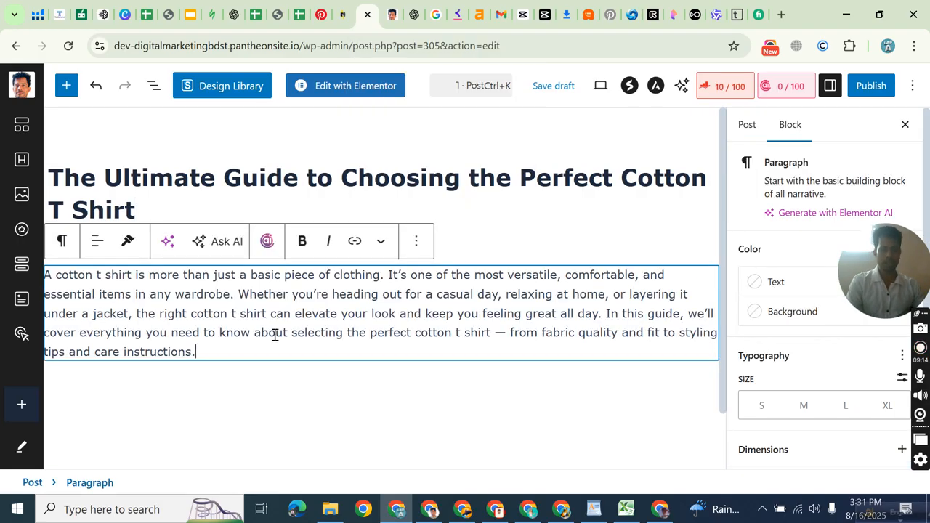
key("Return")
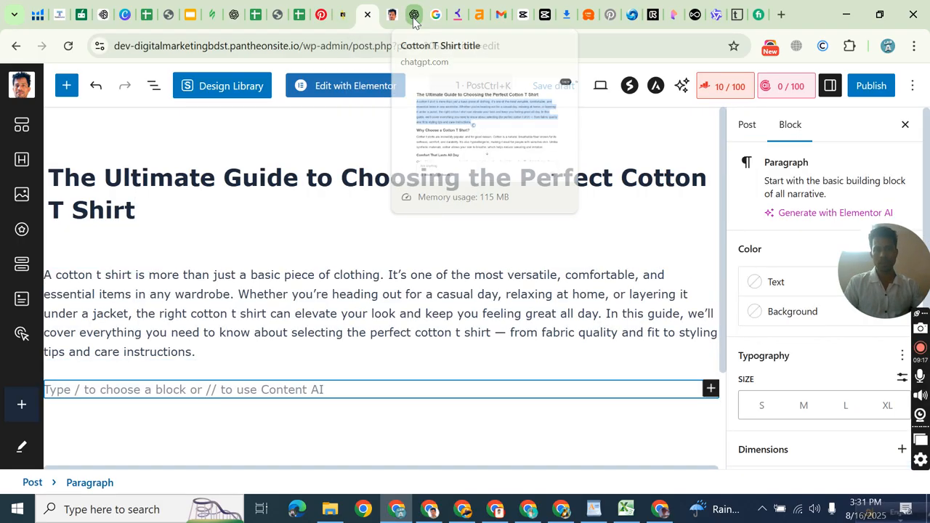
Copy "Why Choose a Cotton T Shirt?" from ChatGPT and paste it into a new Heading block below the introductory paragraph.
left_click(366, 18)
triple_click(211, 275)
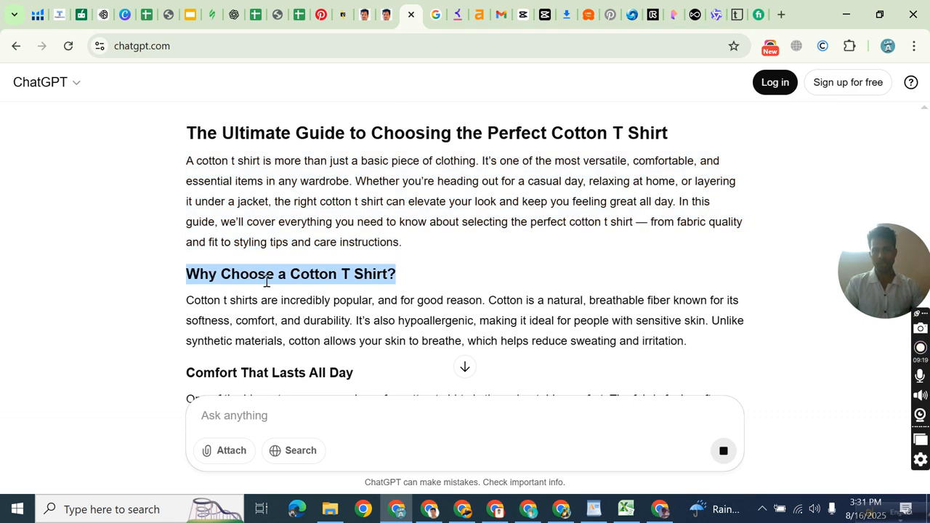
right_click(339, 273)
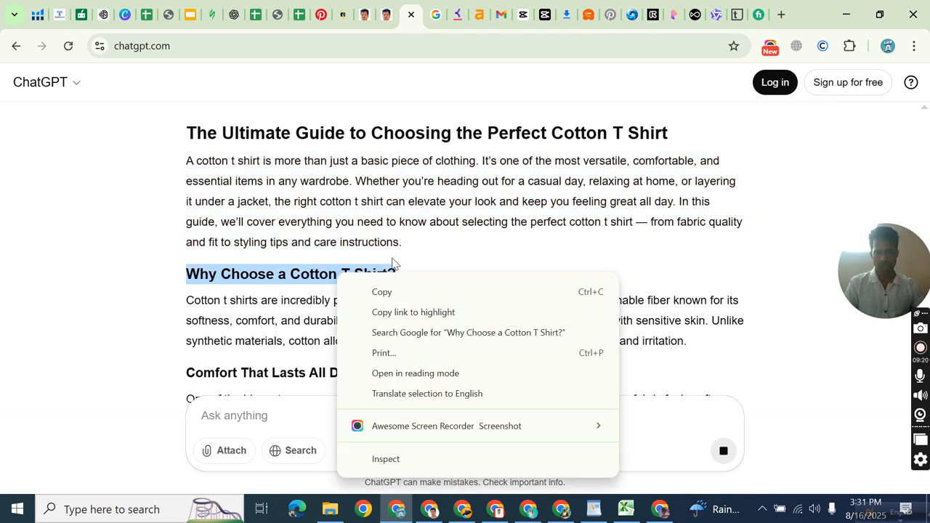
left_click(382, 292)
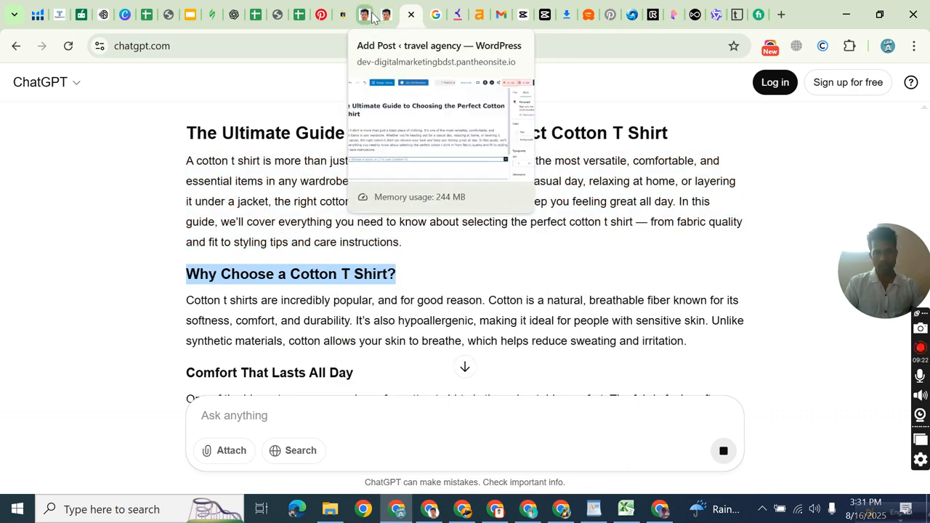
left_click(370, 16)
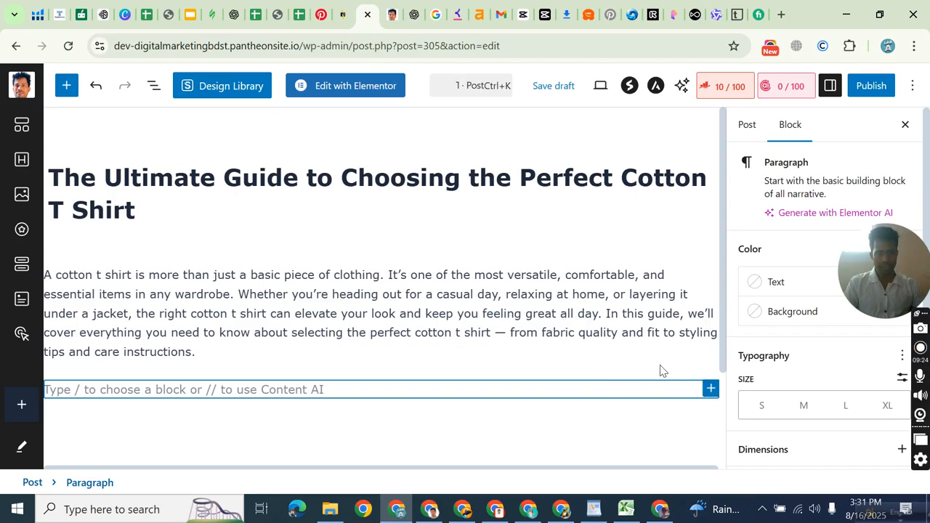
left_click(710, 389)
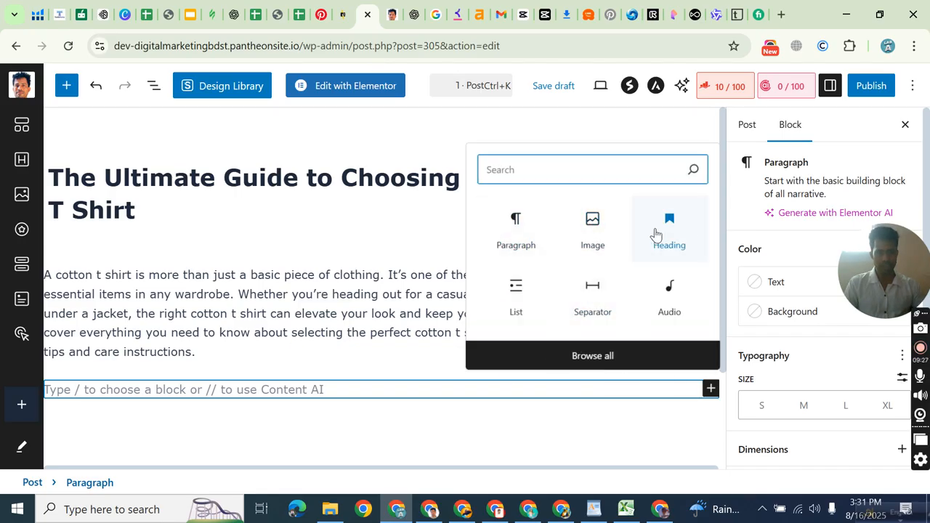
left_click(669, 239)
left_click(670, 242)
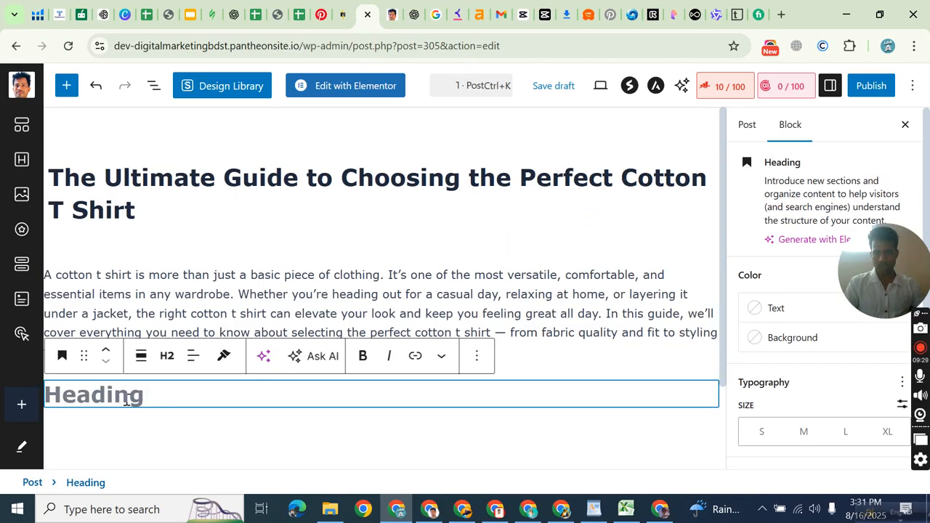
key("ctrl+v")
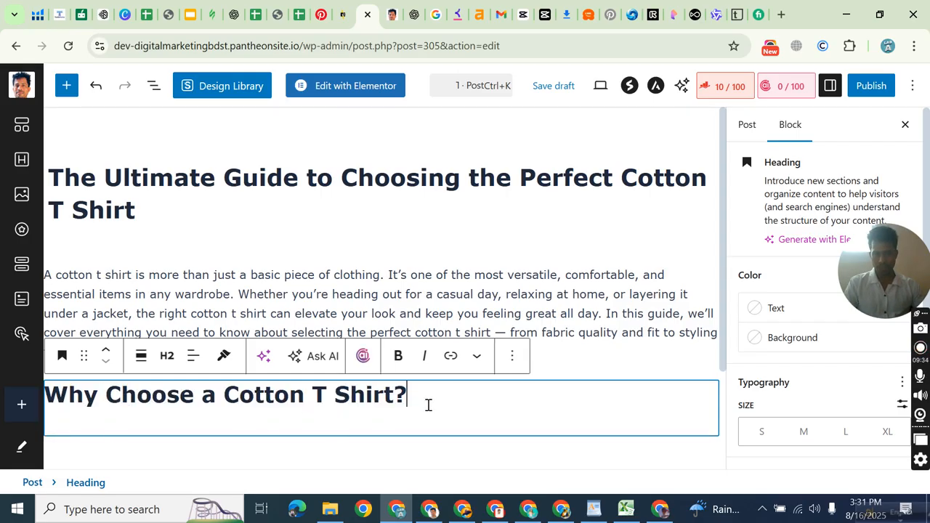
Check the heading level of "Why Choose a Cotton T Shirt?" and compare it with the post title.
left_click(167, 356)
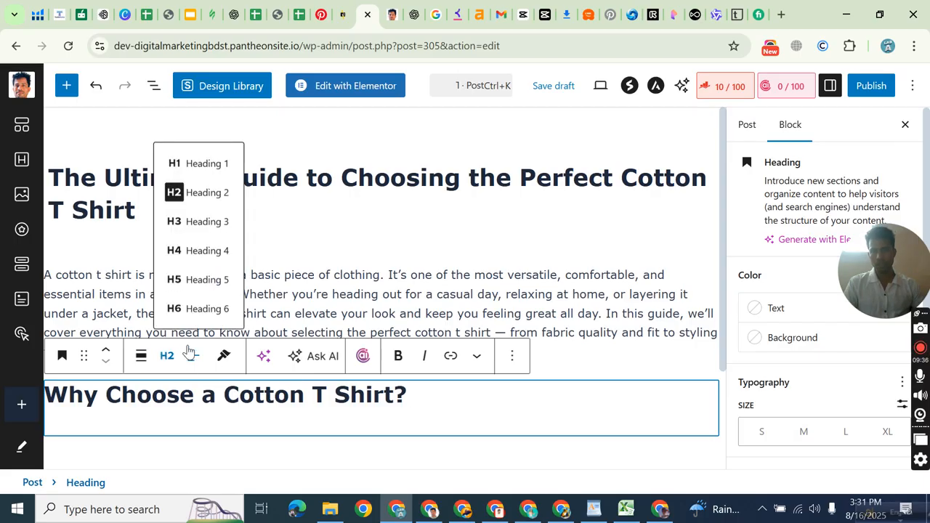
left_click(369, 186)
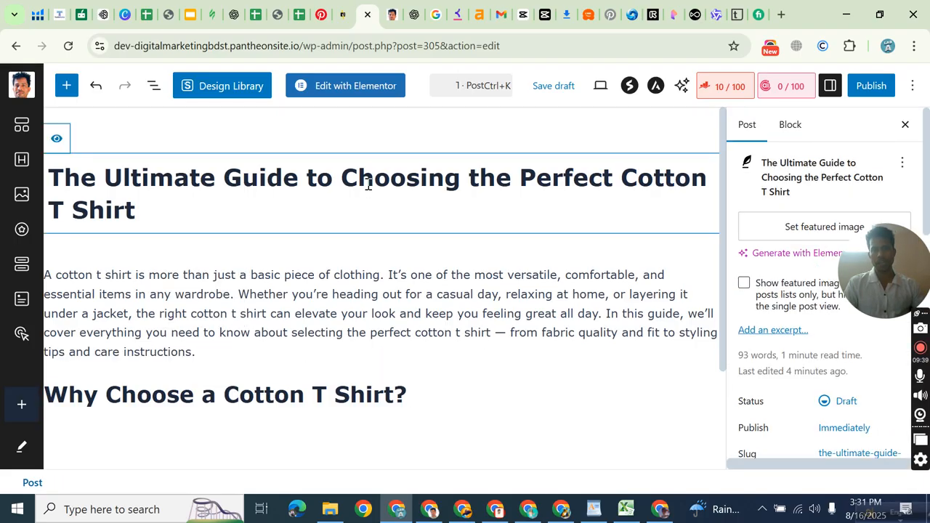
left_click(341, 393)
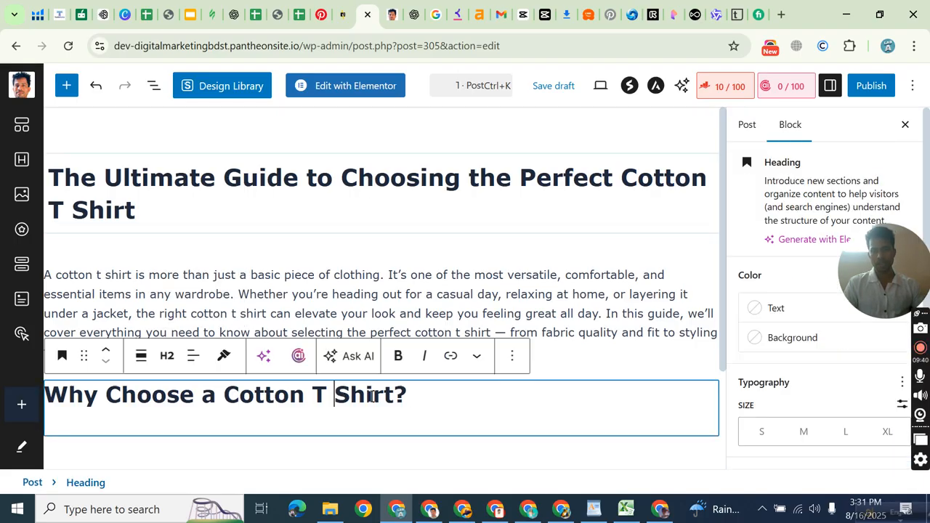
left_click(166, 356)
Add one empty paragraph block below the "Why Choose a Cotton T Shirt?" heading and remove the surplus blank lines.
left_click(423, 393)
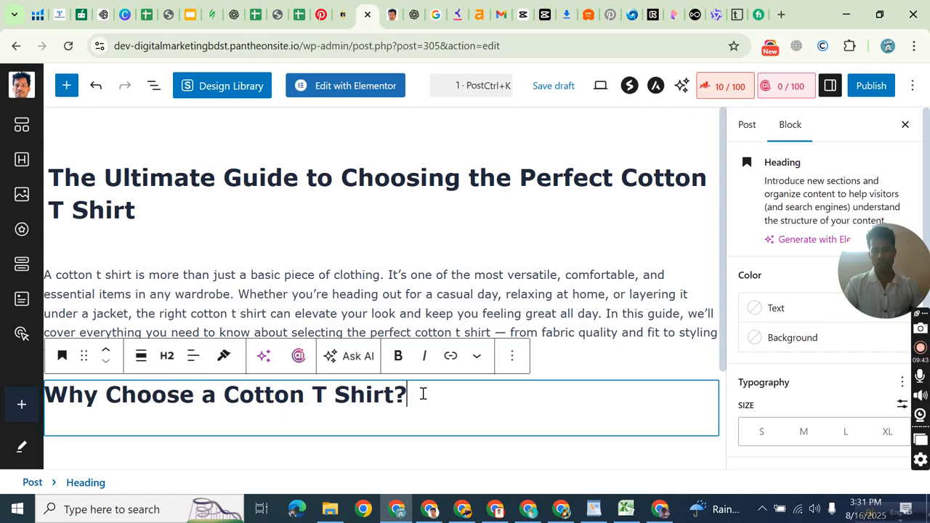
key("Return")
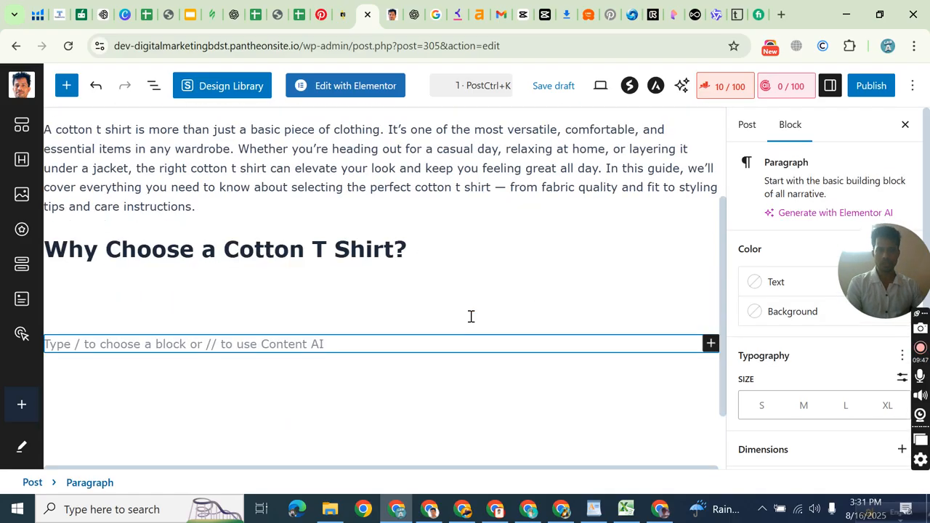
left_click(195, 300)
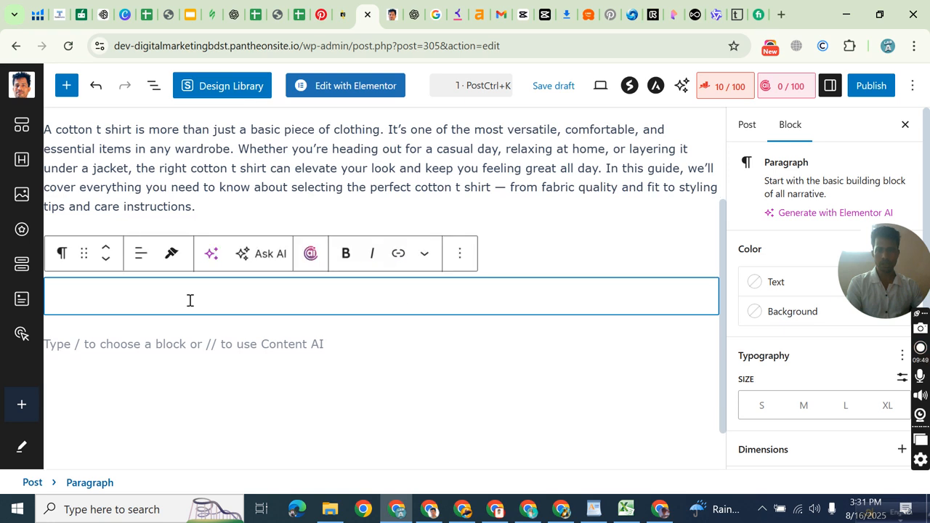
left_click(459, 252)
scroll(505, 475, "down", 1)
scroll(505, 474, "down", 2)
left_click(502, 475)
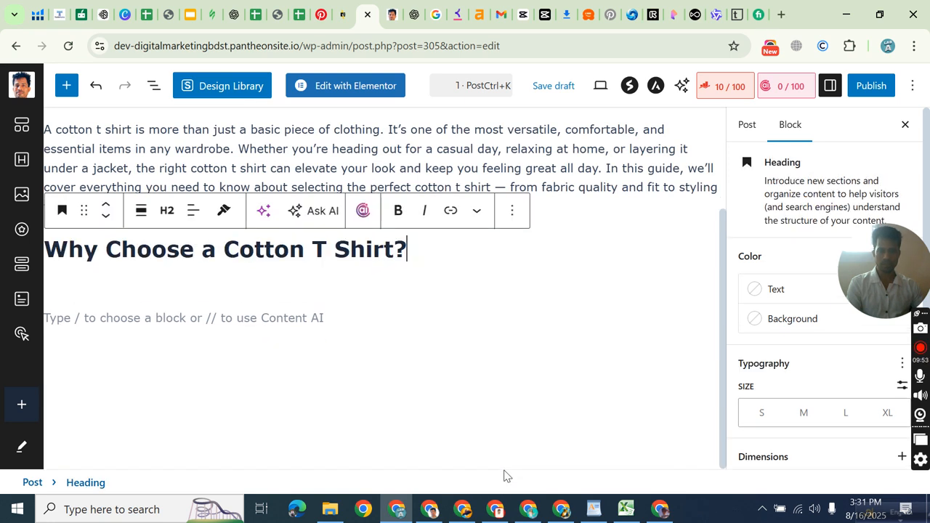
left_click(321, 281)
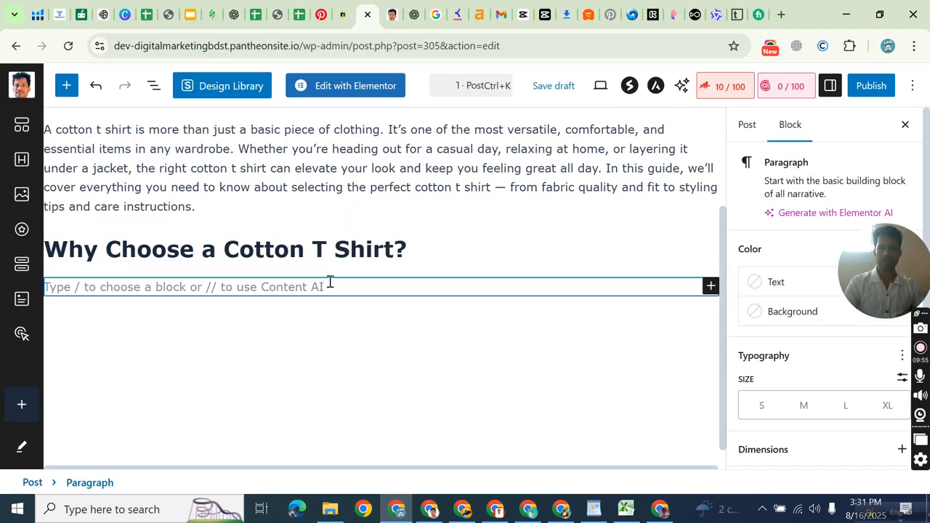
Copy ChatGPT's paragraph starting "Cotton t shirts are incredibly popular" into the WordPress post below "Why Choose a Cotton T Shirt?" and start a new block.
left_click(416, 16)
scroll(234, 302, "down", 1)
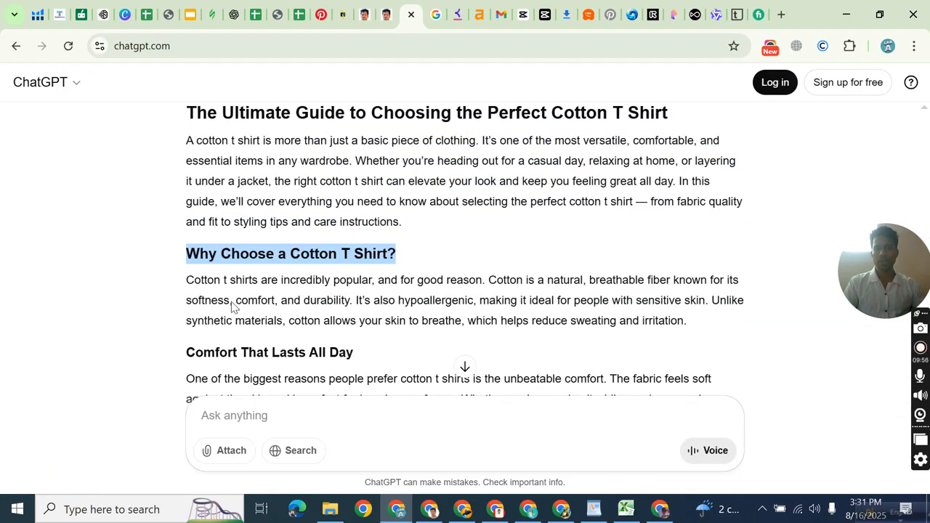
left_click_drag(181, 232, 685, 268)
right_click(599, 262)
left_click(577, 283)
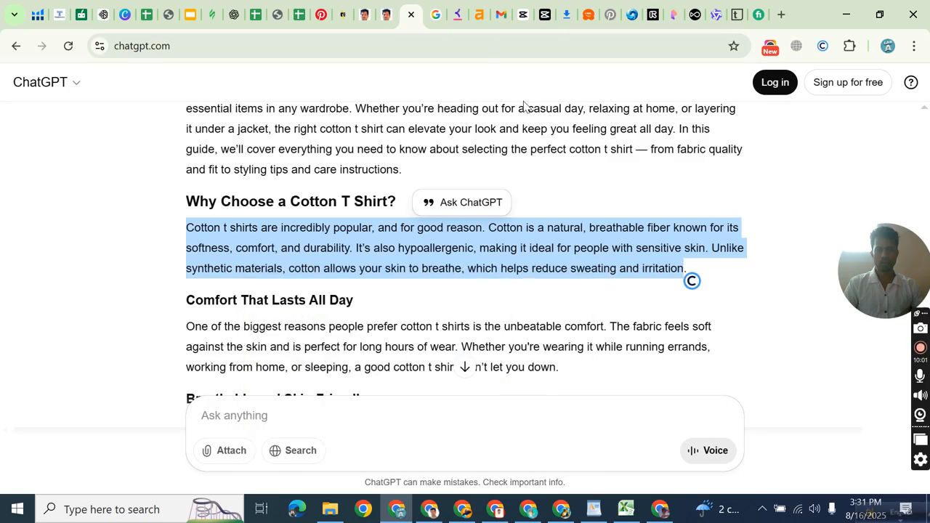
left_click(369, 14)
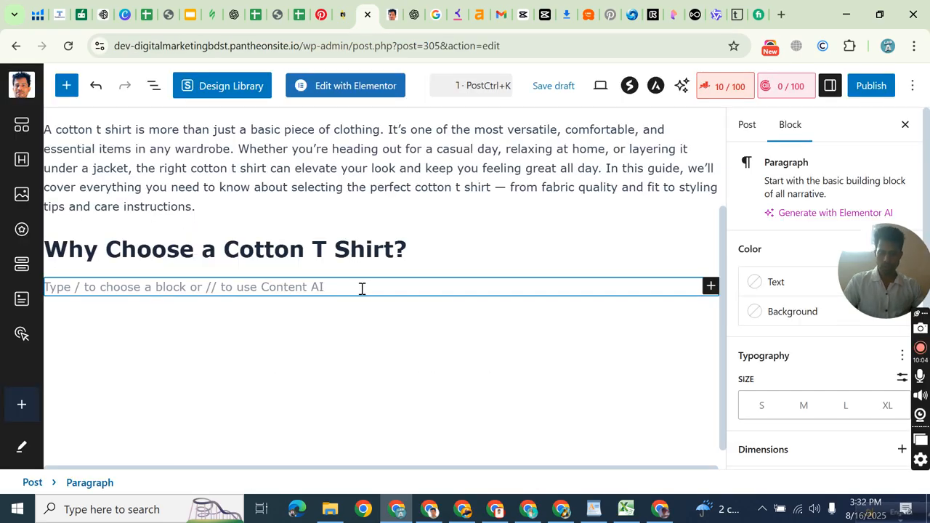
key("ctrl+v")
key("Return")
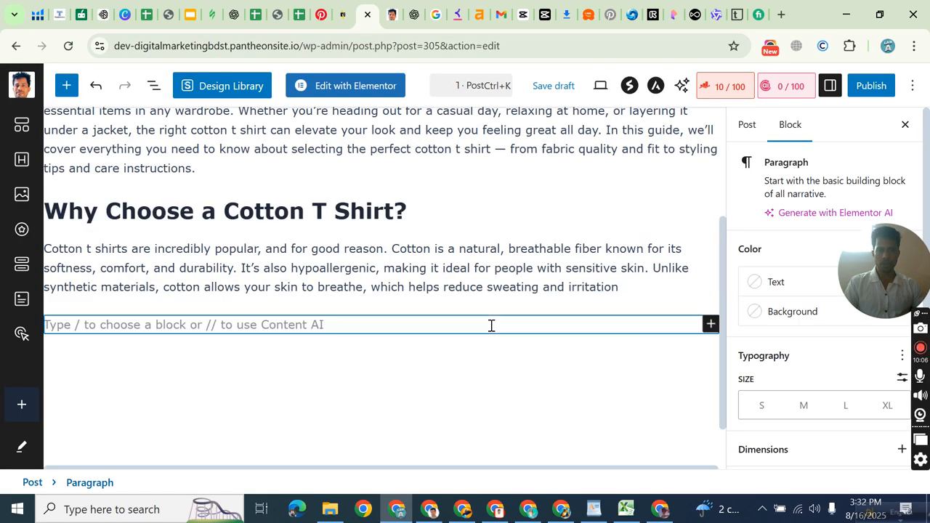
Copy "Comfort That Lasts All Day" from ChatGPT into a new Heading 3 block at the post's end and start a paragraph below it.
left_click(411, 16)
left_click_drag(361, 236, 187, 228)
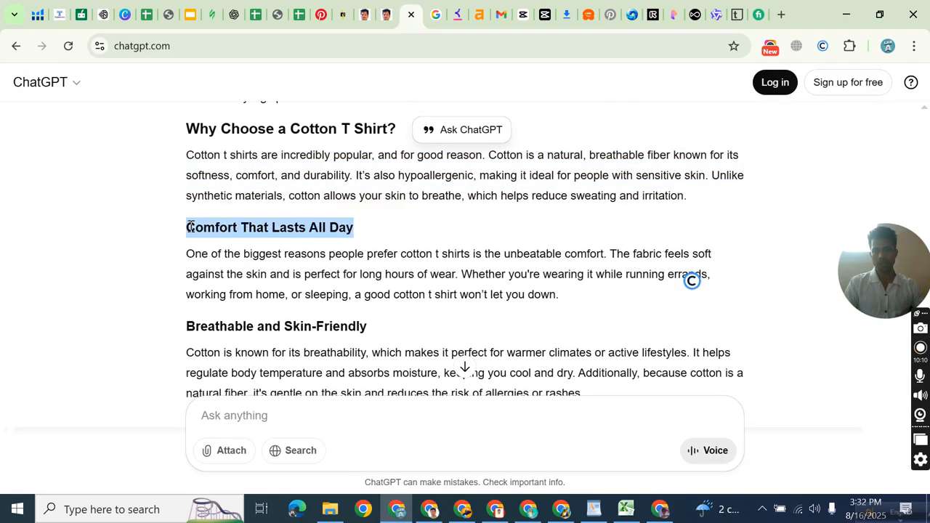
right_click(241, 231)
left_click(269, 251)
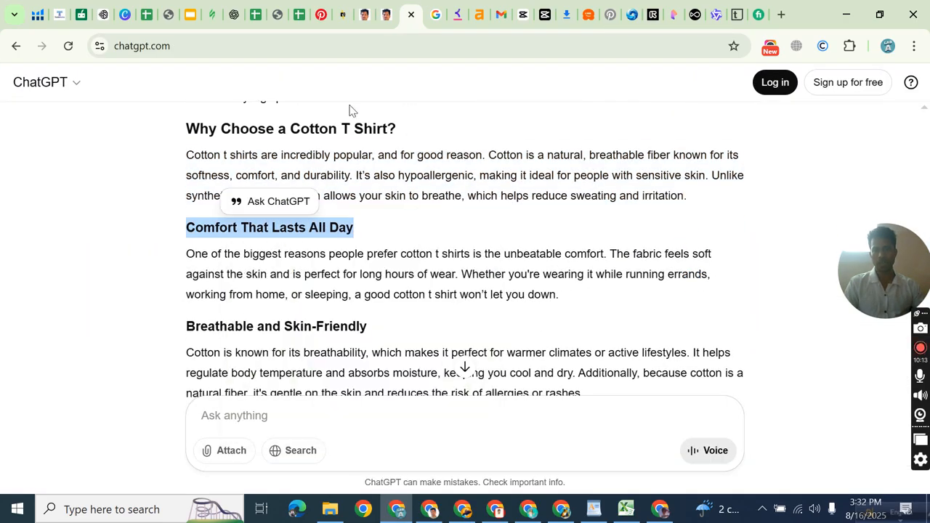
left_click(366, 20)
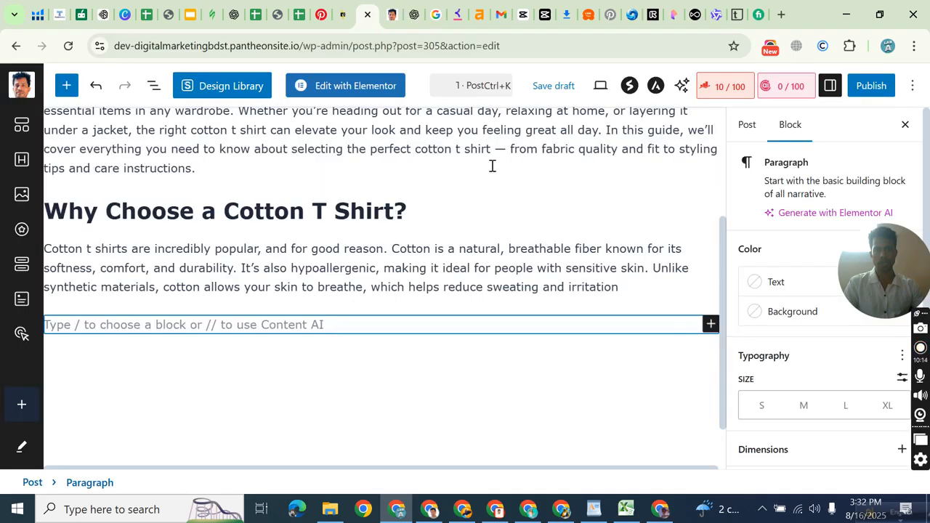
left_click(709, 327)
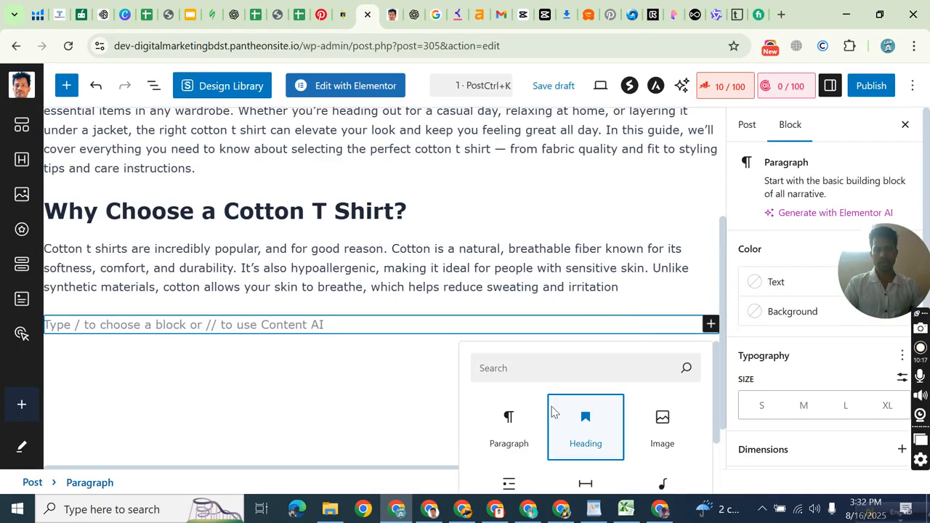
left_click(552, 412)
left_click(166, 292)
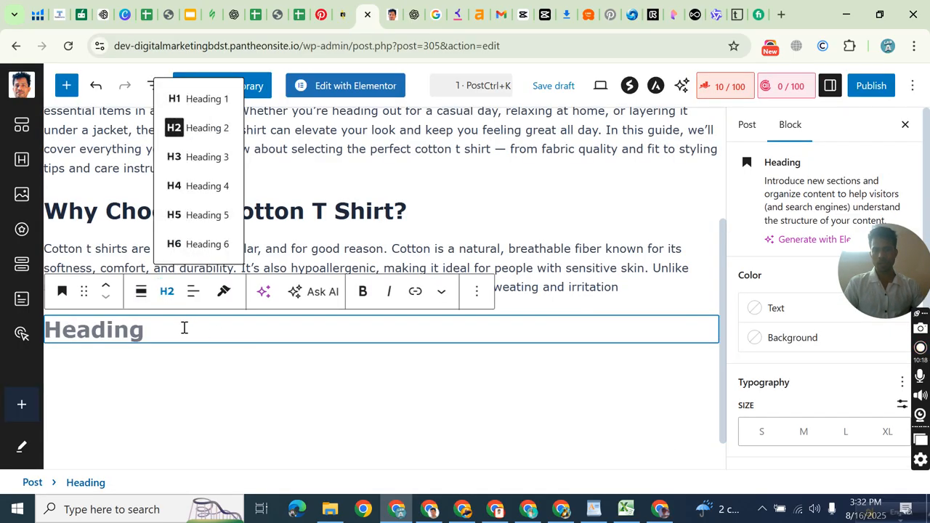
left_click(183, 158)
left_click(149, 329)
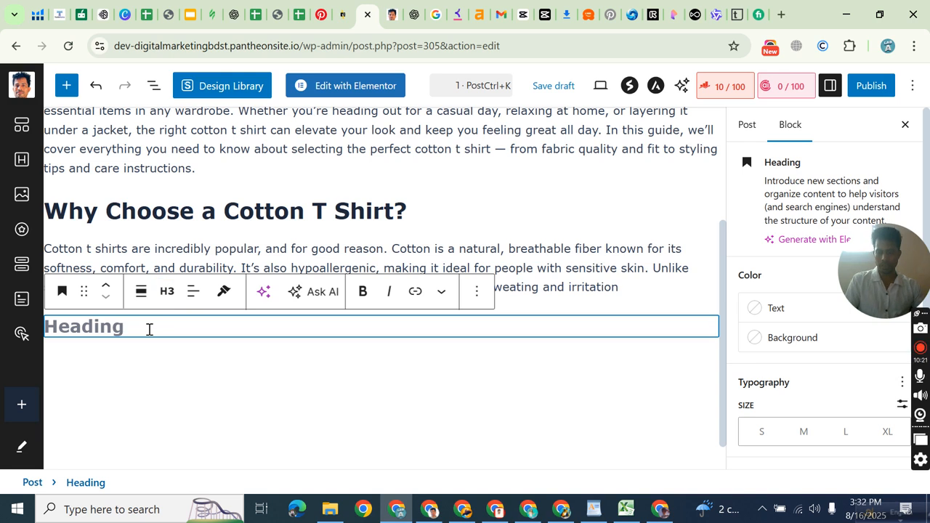
key("ctrl+v")
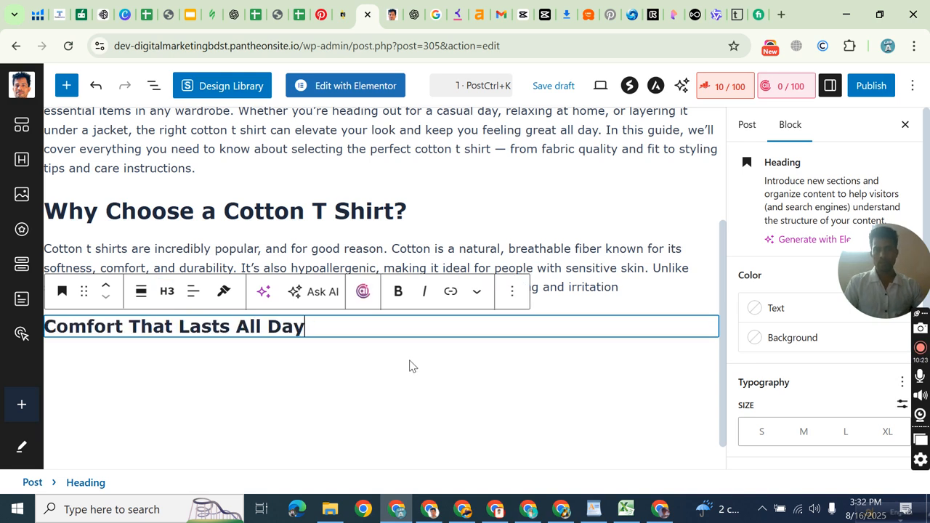
key("Return")
Copy ChatGPT's paragraph starting "One of the biggest reasons people prefer cotton t shirts" into the WordPress post below "Comfort That Lasts All Day".
left_click(414, 15)
scroll(420, 245, "down", 2)
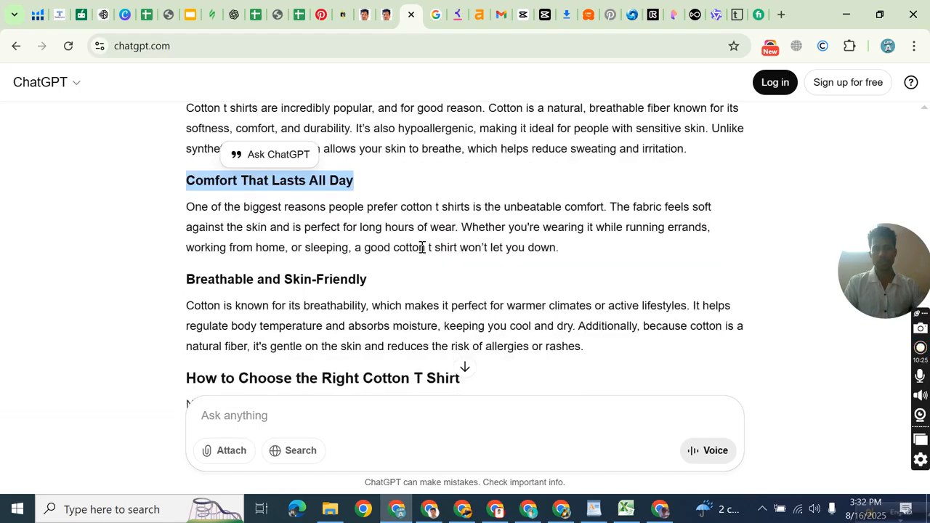
scroll(420, 245, "up", 1)
left_click_drag(187, 177, 561, 225)
right_click(565, 231)
left_click(567, 218)
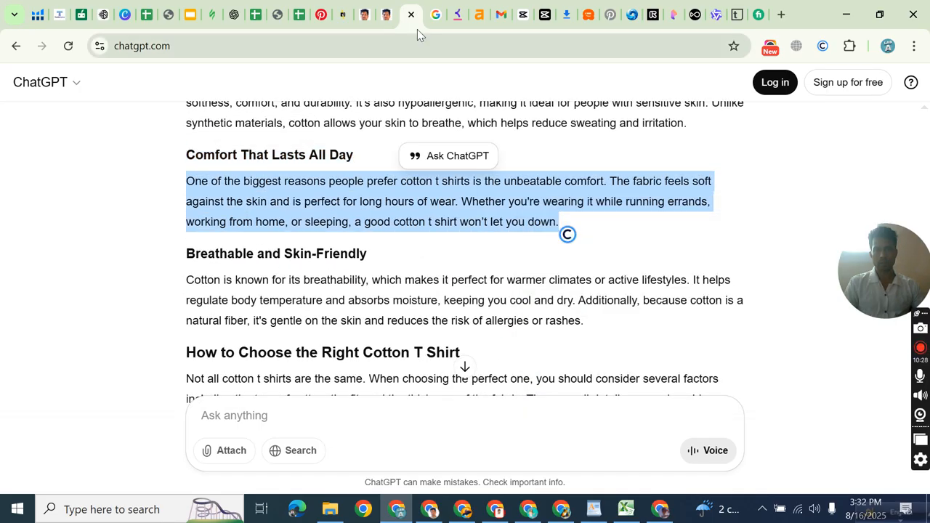
left_click(344, 14)
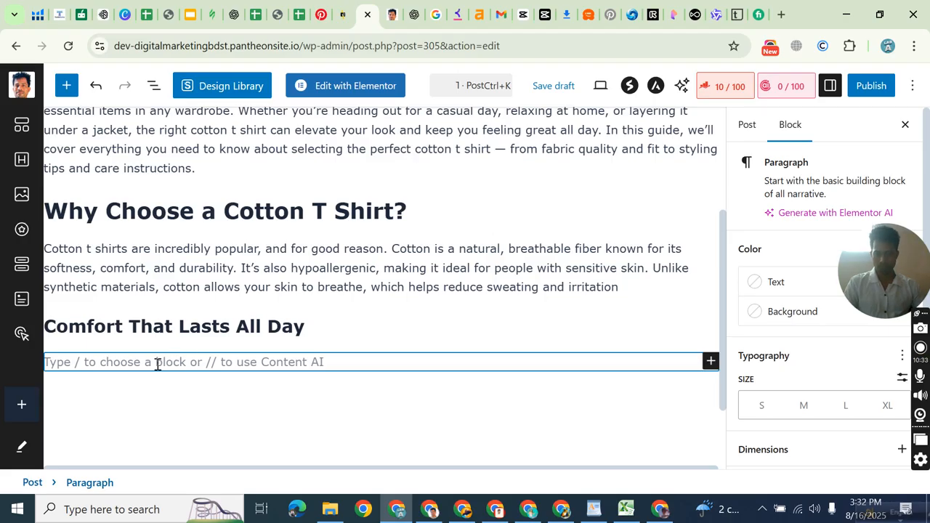
key("ctrl+v")
left_click(385, 385)
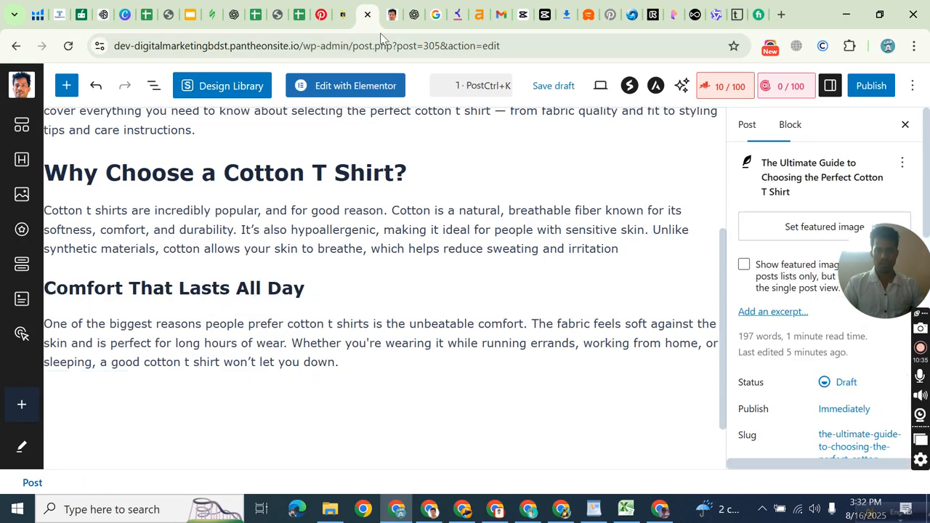
Copy ChatGPT's text from "Breathable and Skin-Friendly" through the "Final Thoughts" heading and paste it into a new block at the WordPress post's end.
left_click(392, 15)
scroll(316, 283, "down", 6)
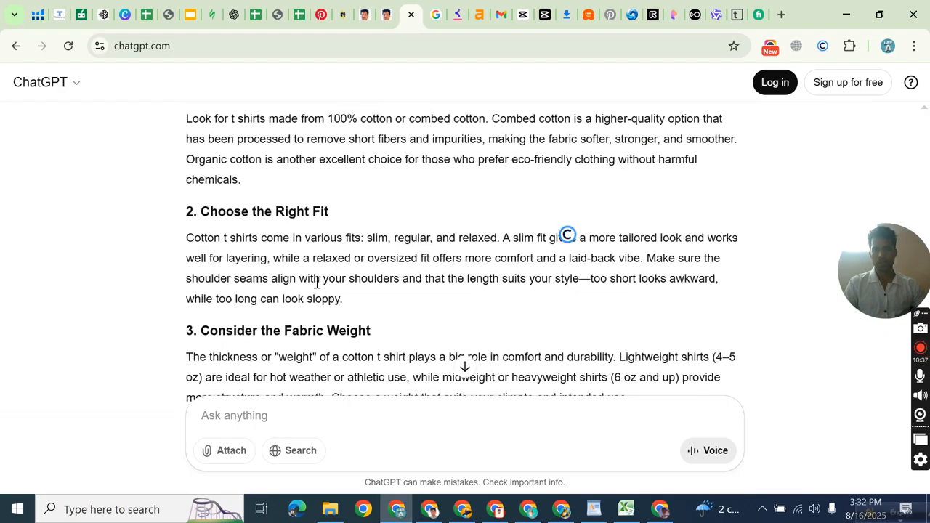
scroll(317, 284, "up", 3)
scroll(214, 215, "up", 1)
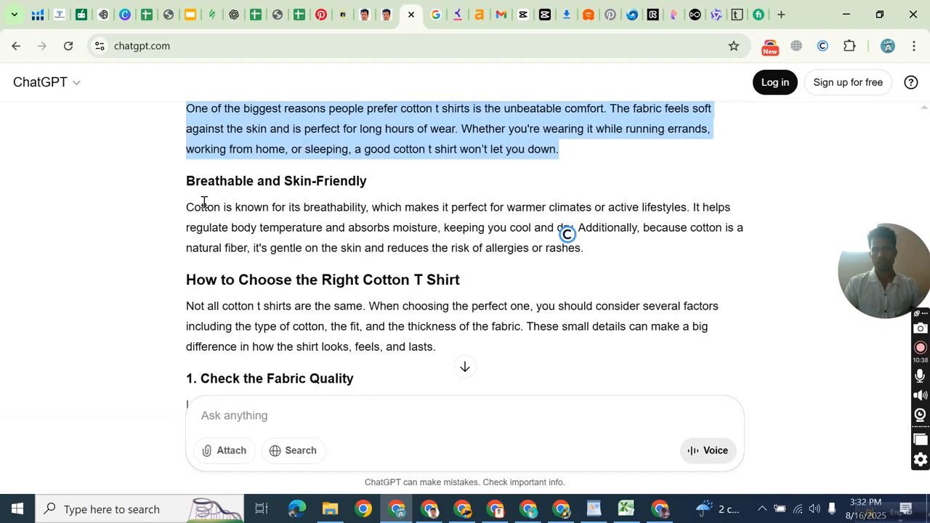
left_click_drag(177, 170, 298, 292)
right_click(542, 251)
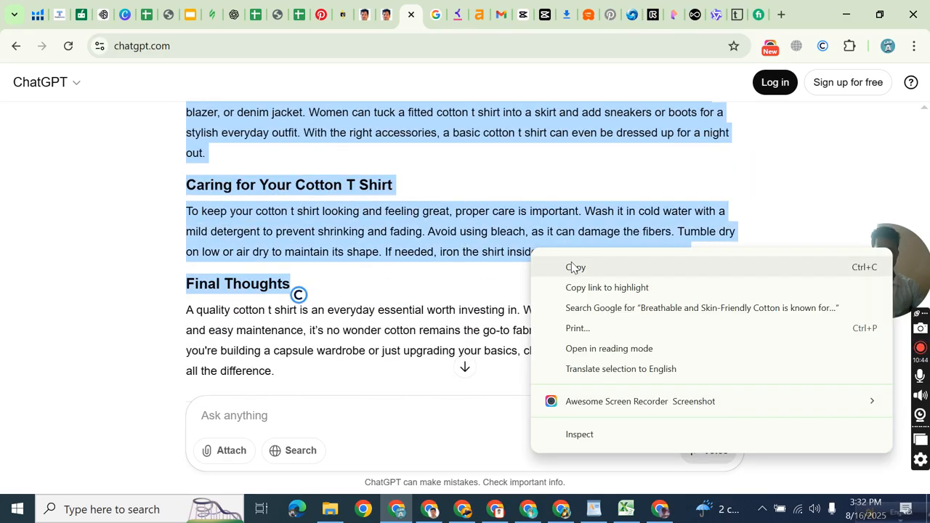
left_click(574, 266)
left_click(366, 15)
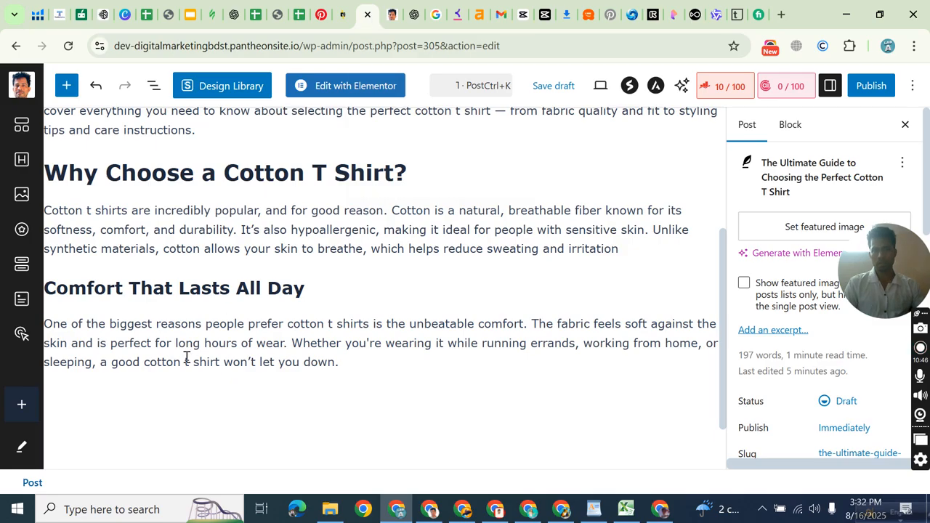
left_click(266, 402)
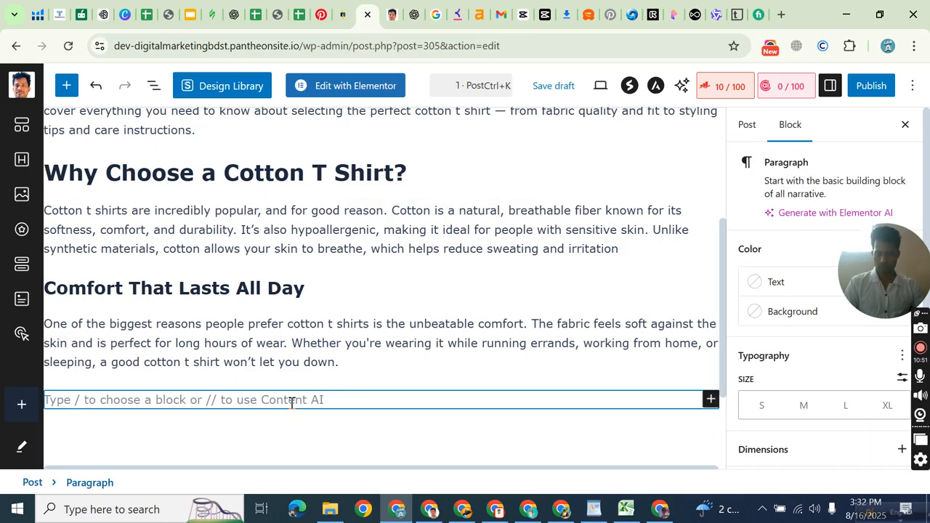
scroll(399, 281, "down", 2)
key("ctrl+v")
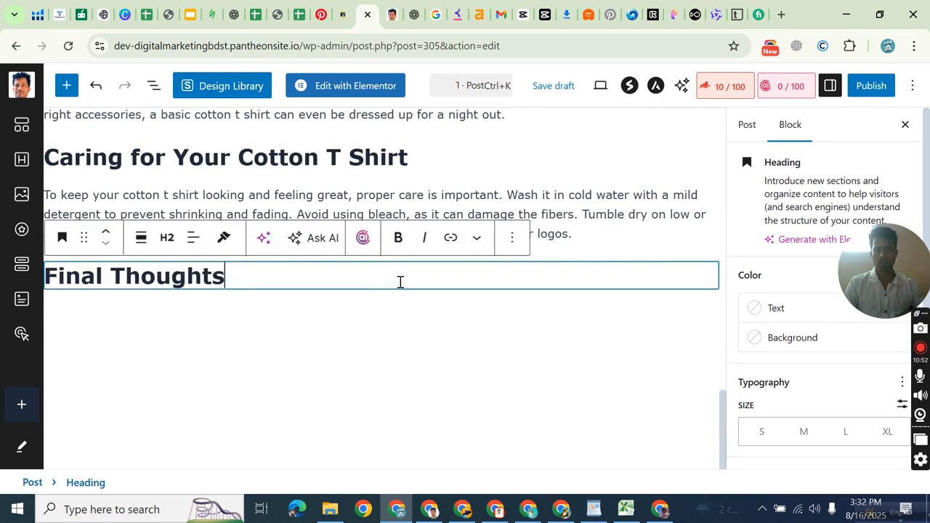
Review the pasted sections and change the "How to Choose the Right Cotton T Shirt" heading to Heading 5.
scroll(345, 373, "up", 20)
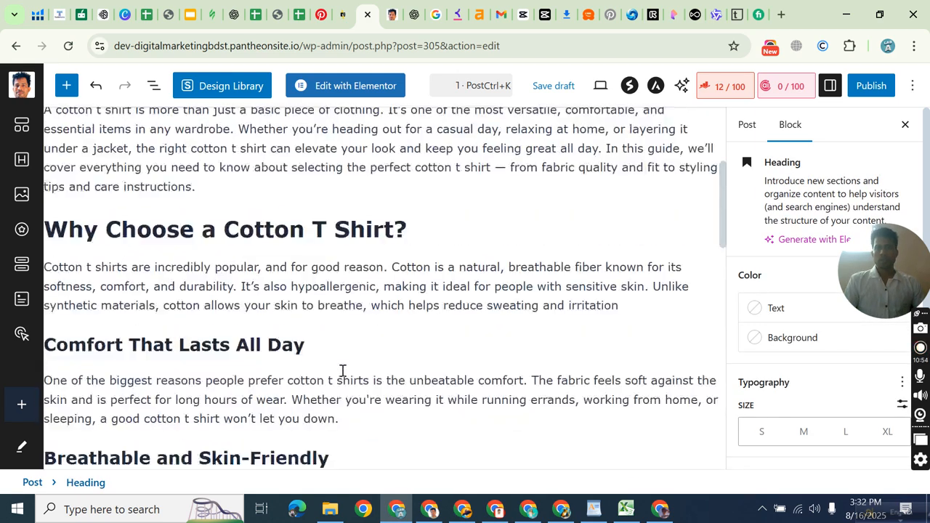
scroll(284, 254, "down", 15)
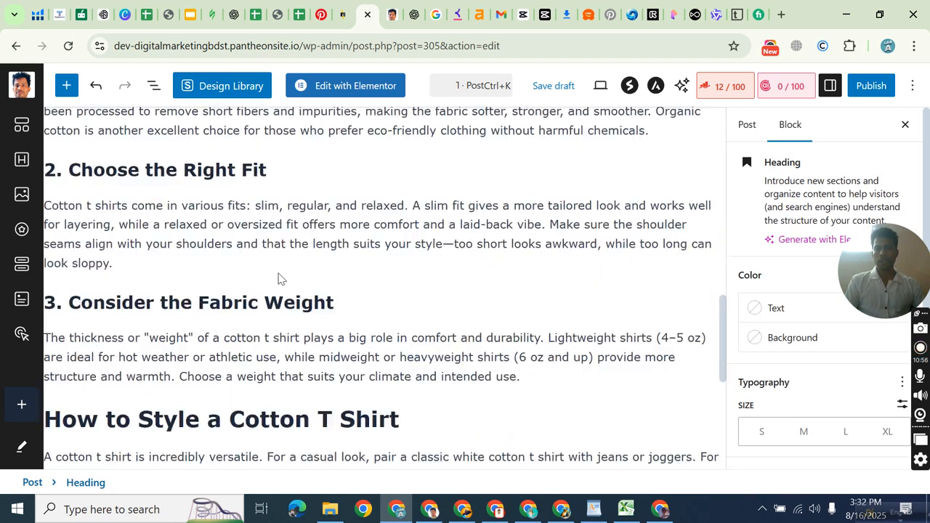
scroll(247, 327, "up", 4)
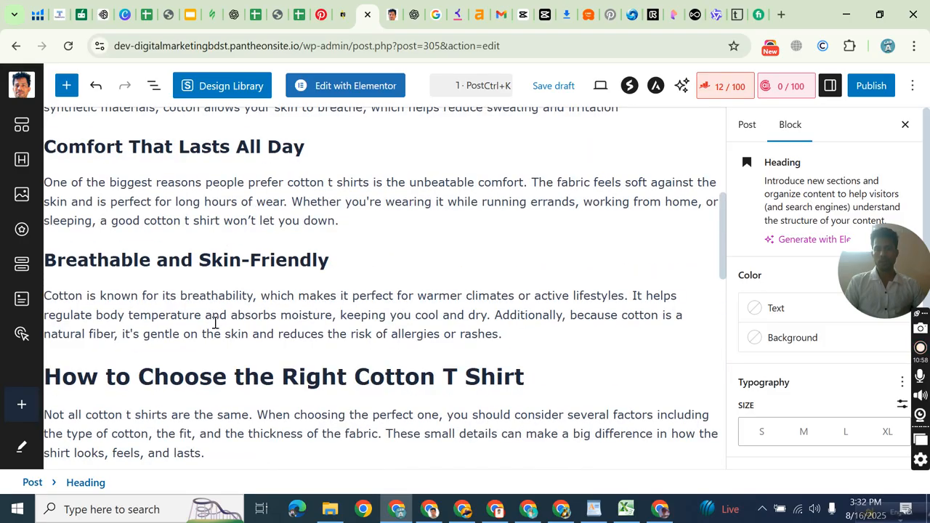
left_click(250, 377)
left_click(167, 338)
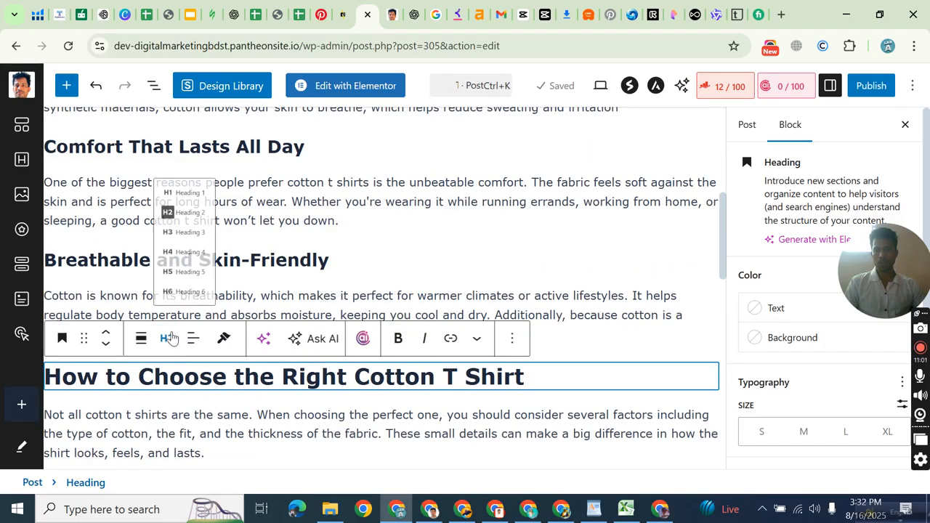
left_click(185, 267)
Set "1. Check the Fabric Quality" to Heading 4 and "2. Choose the Right Fit" to Heading 6.
scroll(189, 291, "down", 3)
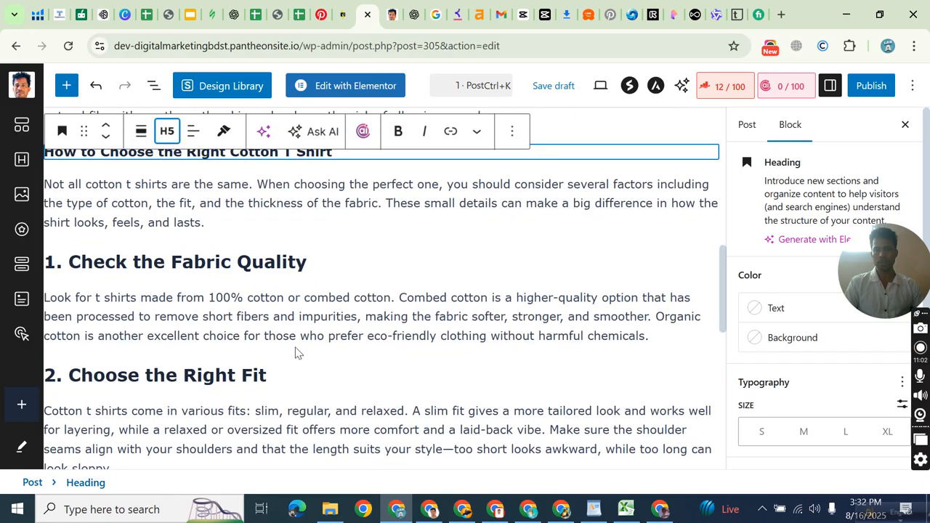
left_click(176, 259)
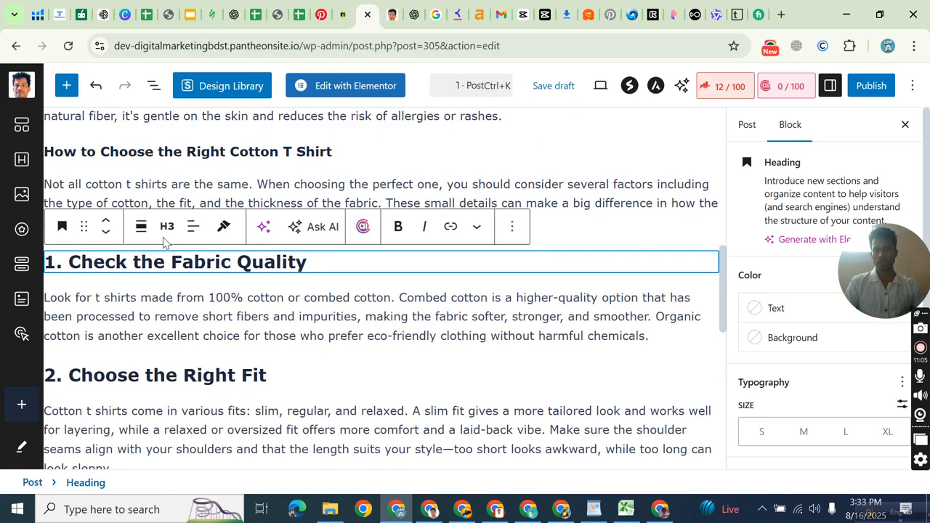
left_click(166, 231)
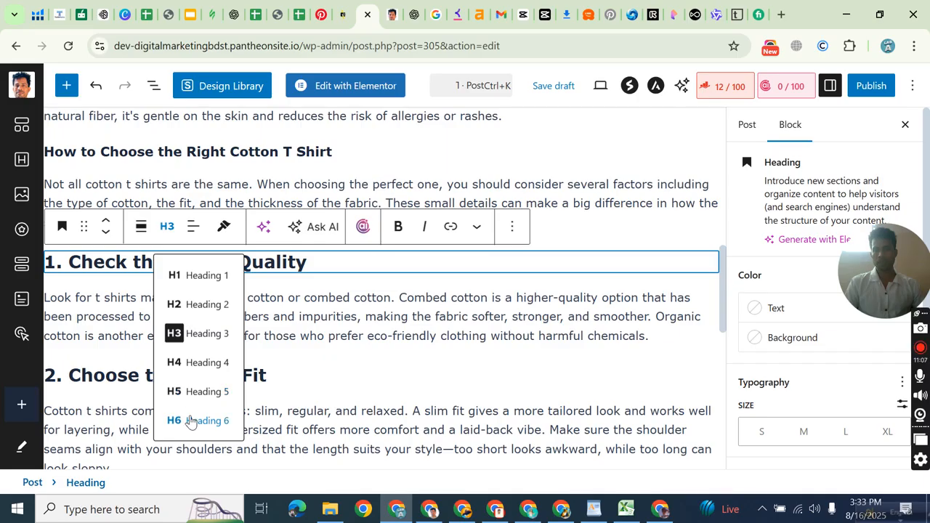
left_click(196, 362)
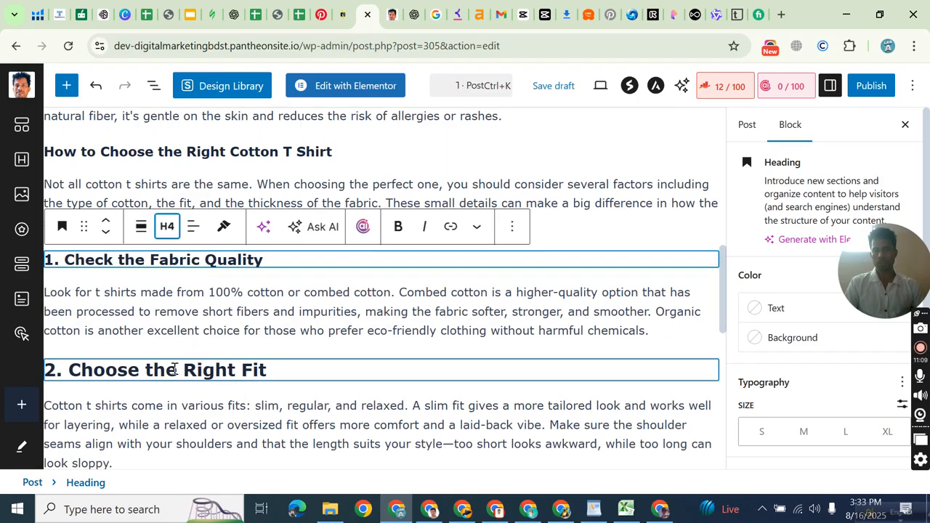
left_click(201, 369)
left_click(166, 334)
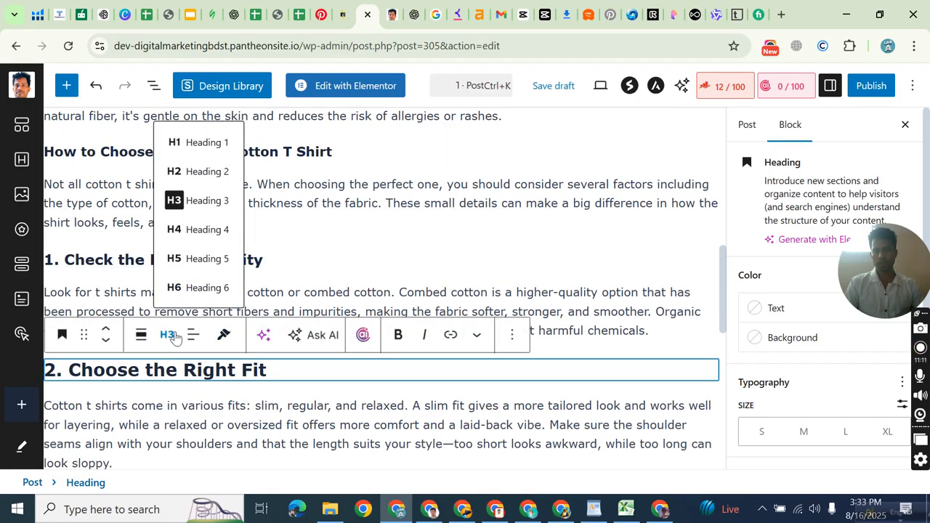
left_click(188, 293)
Change the "3. Consider the Fabric Weight" heading to Heading 5.
scroll(184, 393, "down", 3)
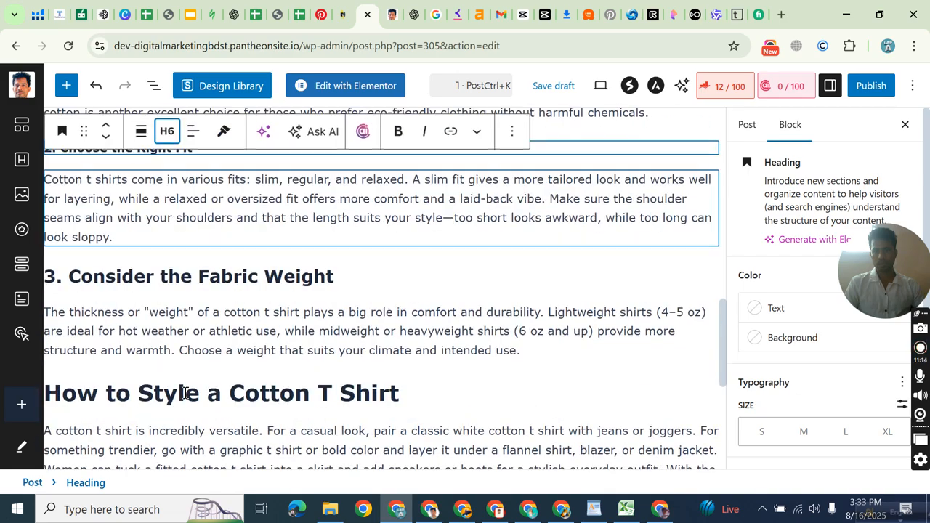
left_click(194, 279)
left_click(166, 240)
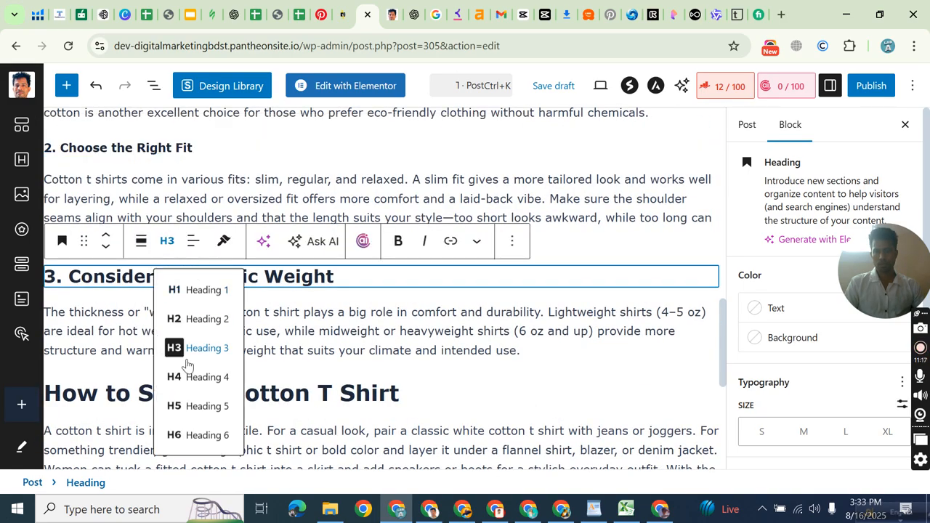
left_click(189, 408)
Change the "How to Style a Cotton T Shirt" heading to Heading 5.
scroll(197, 327, "down", 3)
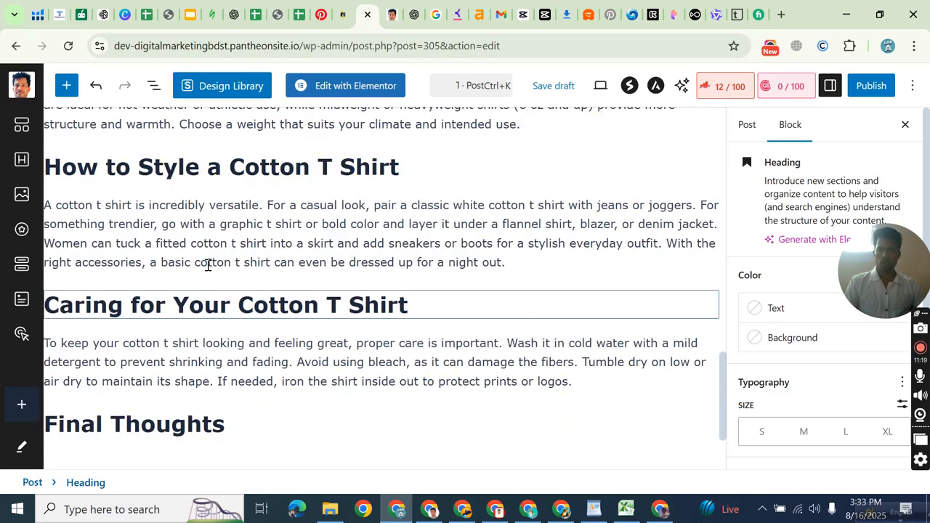
left_click(264, 170)
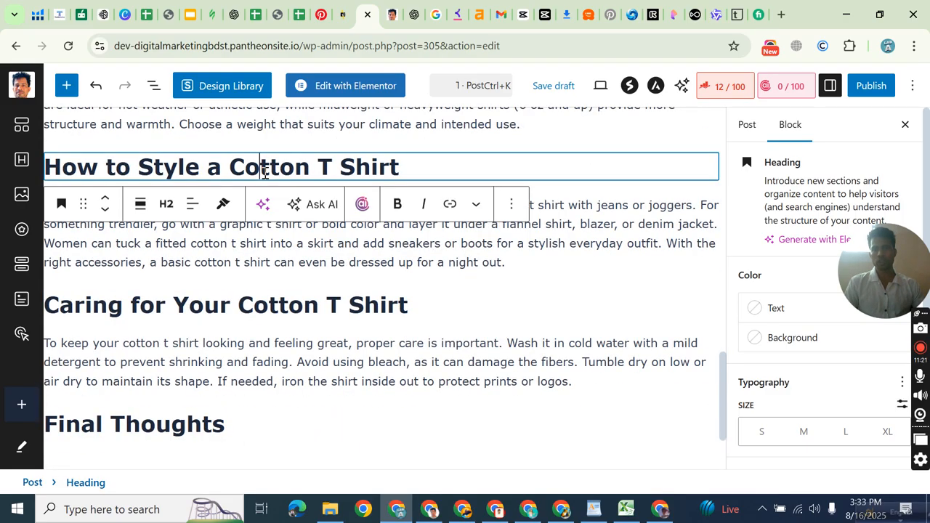
left_click(167, 204)
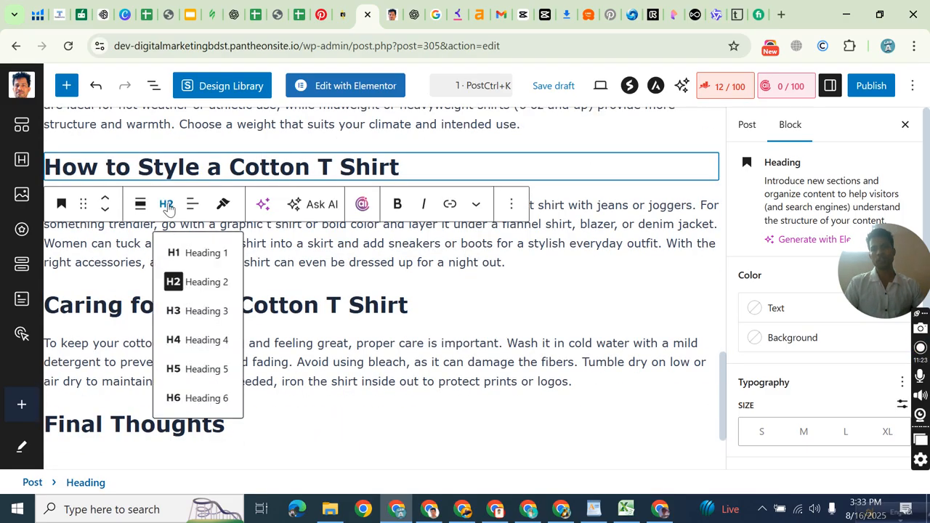
left_click(176, 372)
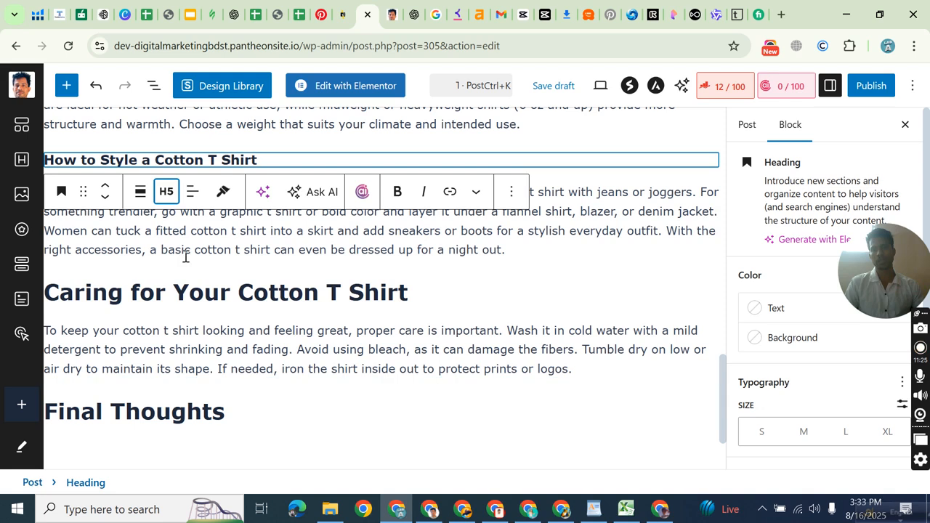
Review the post's earlier headings and change the "Caring for Your Cotton T Shirt" heading to Heading 6.
left_click(180, 298)
left_click(480, 331)
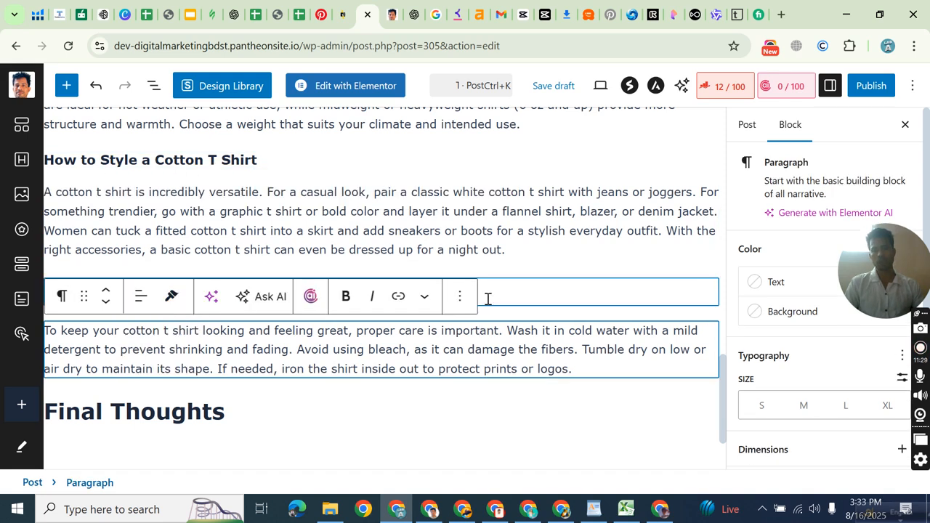
left_click(488, 299)
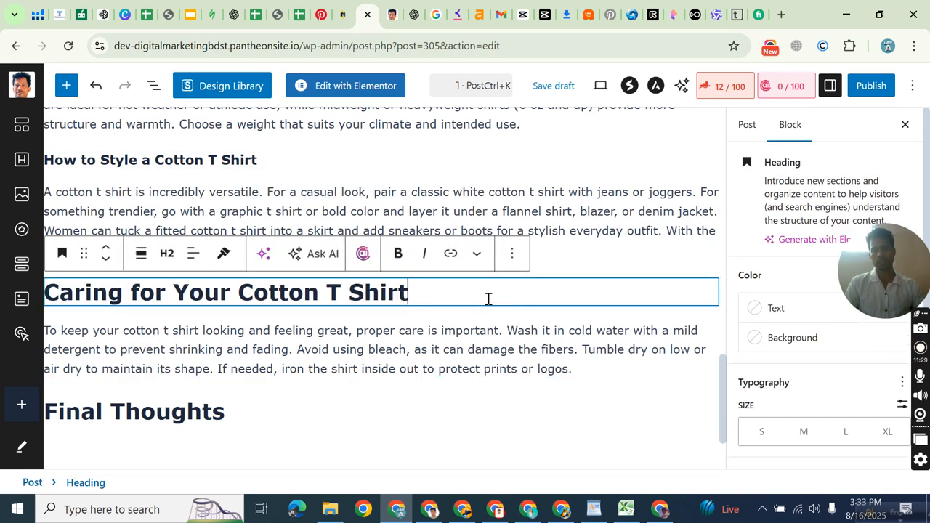
left_click(174, 257)
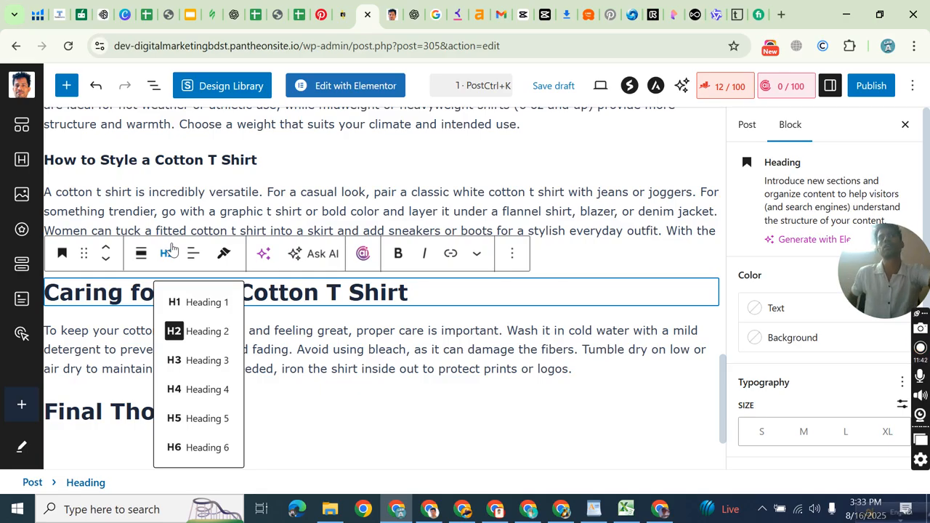
scroll(167, 218, "up", 10)
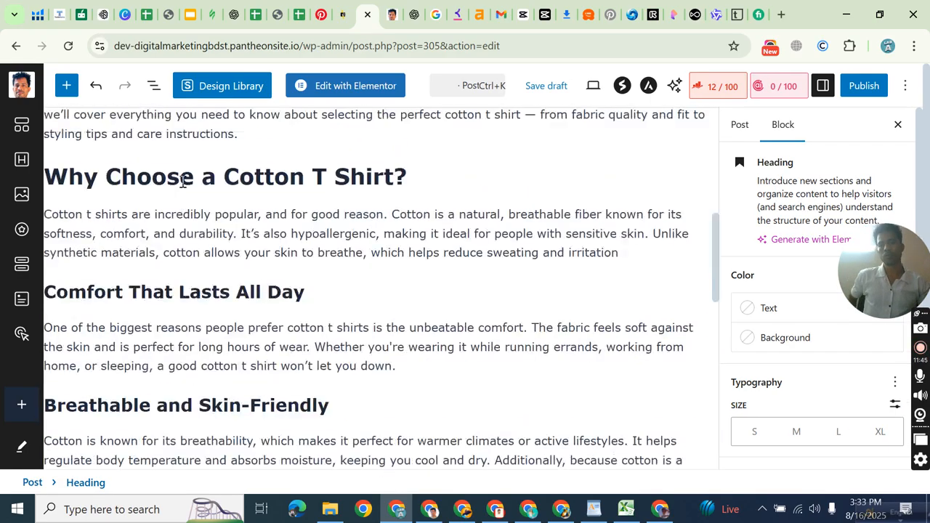
scroll(145, 266, "down", 3)
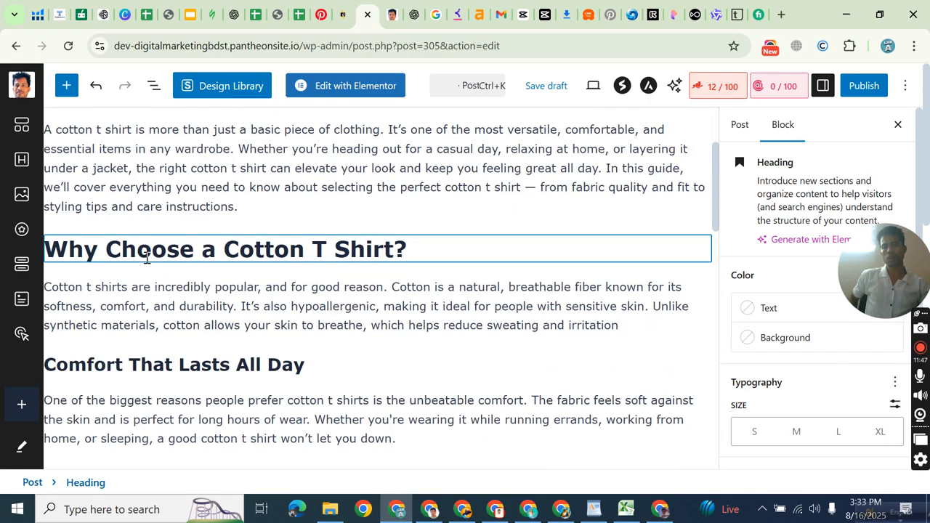
scroll(141, 392, "down", 3)
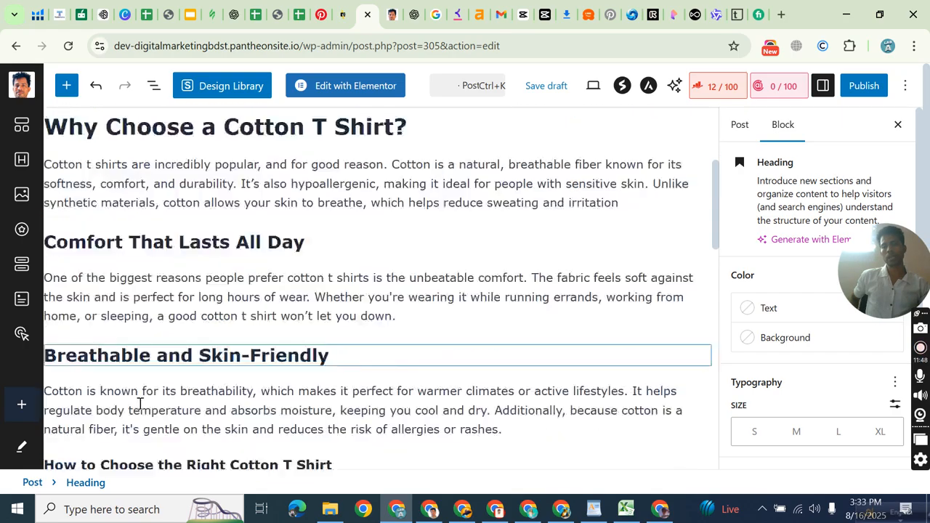
scroll(165, 311, "down", 10)
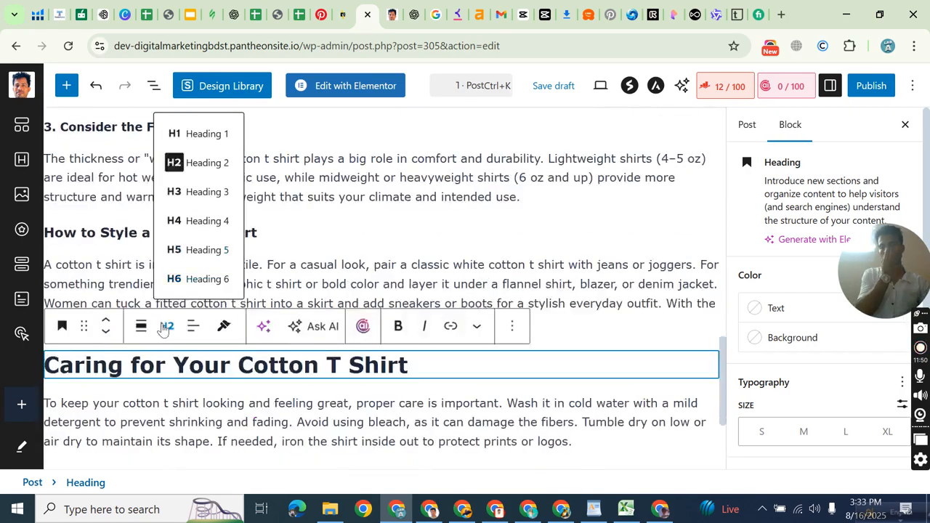
left_click(337, 227)
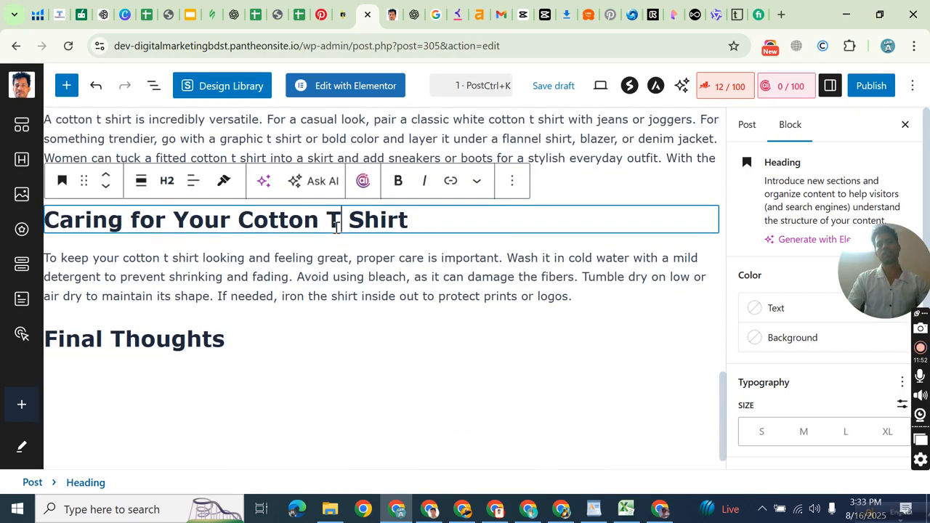
left_click(167, 181)
left_click(183, 373)
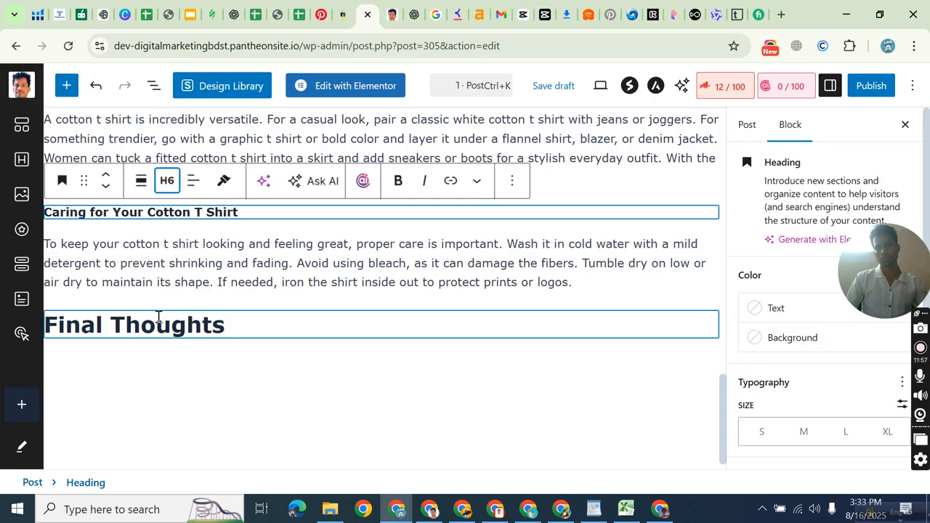
Delete the empty "Final Thoughts" heading block at the end of the post.
left_click(187, 321)
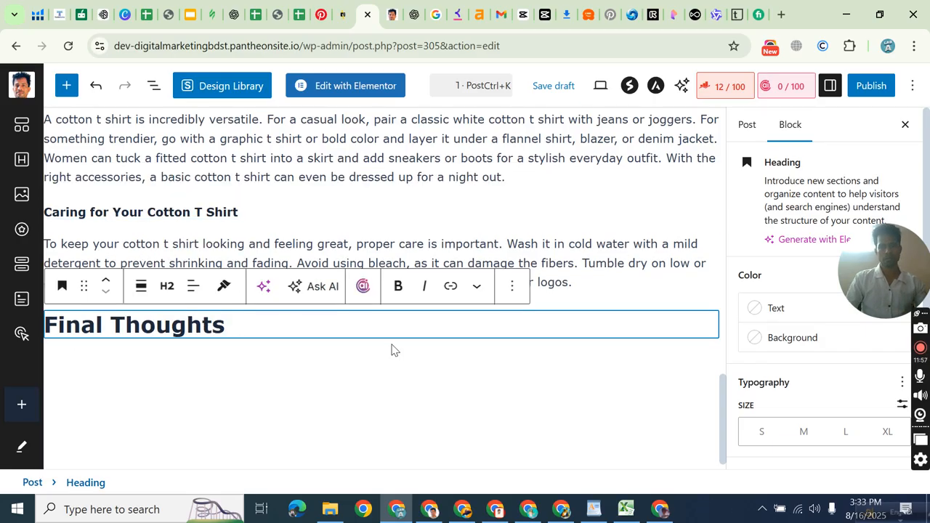
left_click(512, 285)
scroll(545, 211, "down", 5)
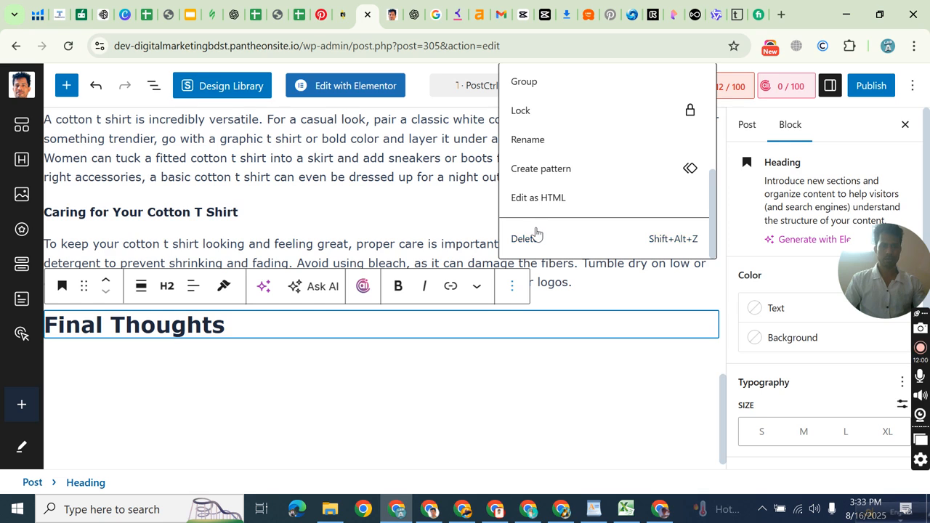
left_click(536, 237)
Place the cursor in the post's intro paragraph, and add the line "-image" below "-Focus keyword in title" in the WordPad document.
scroll(289, 317, "up", 5)
scroll(288, 318, "up", 3)
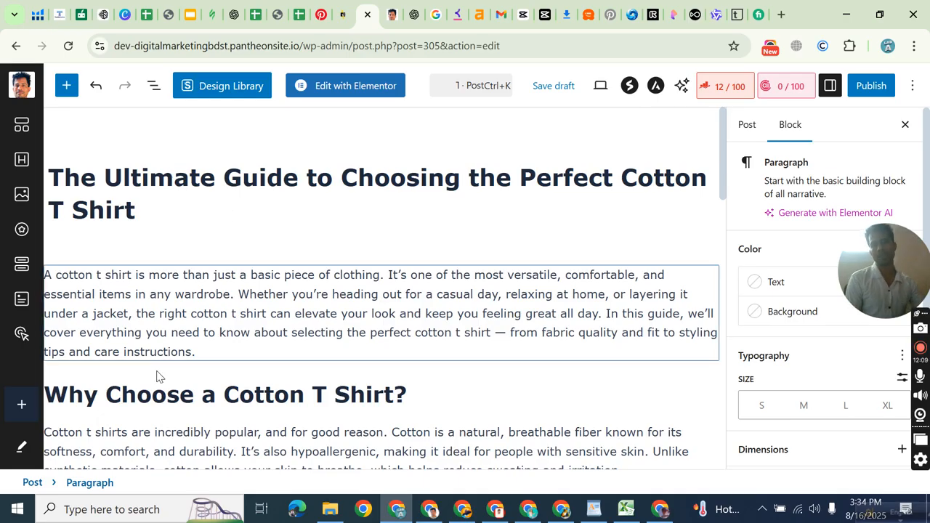
left_click(253, 343)
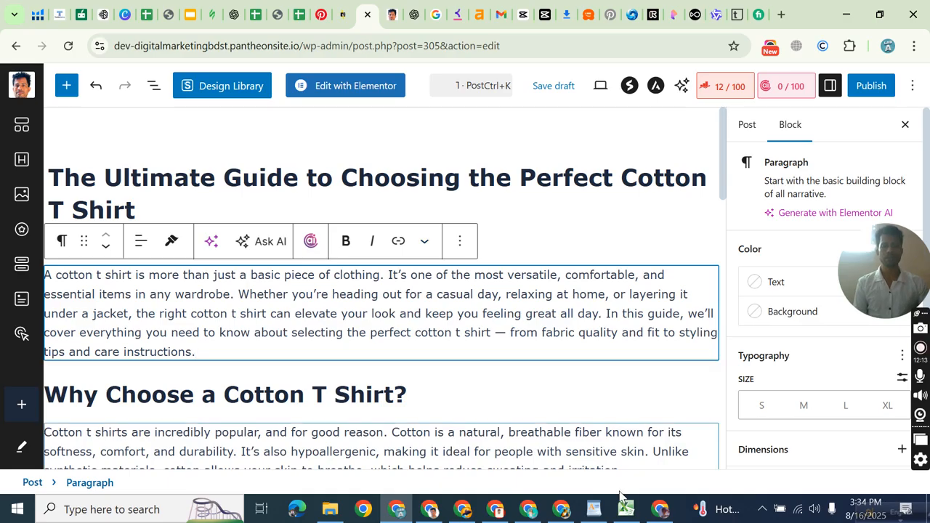
left_click(592, 513)
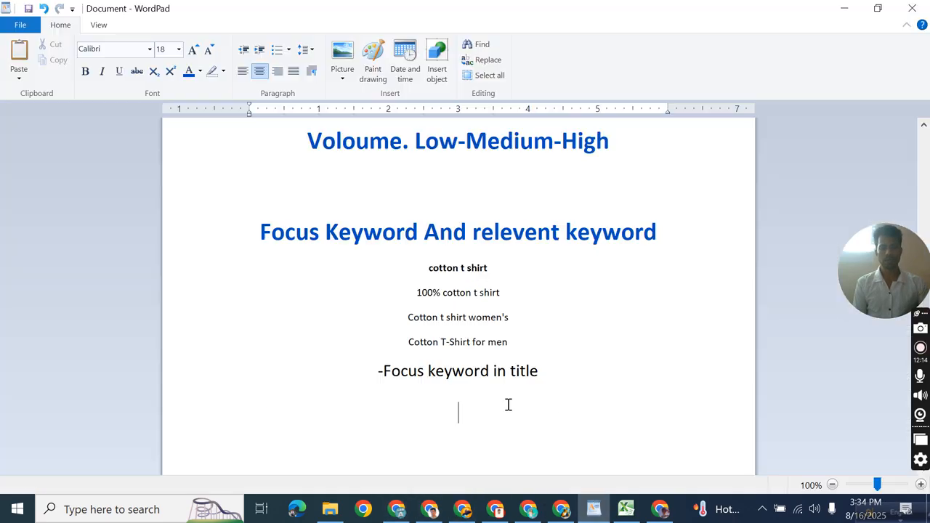
type("image")
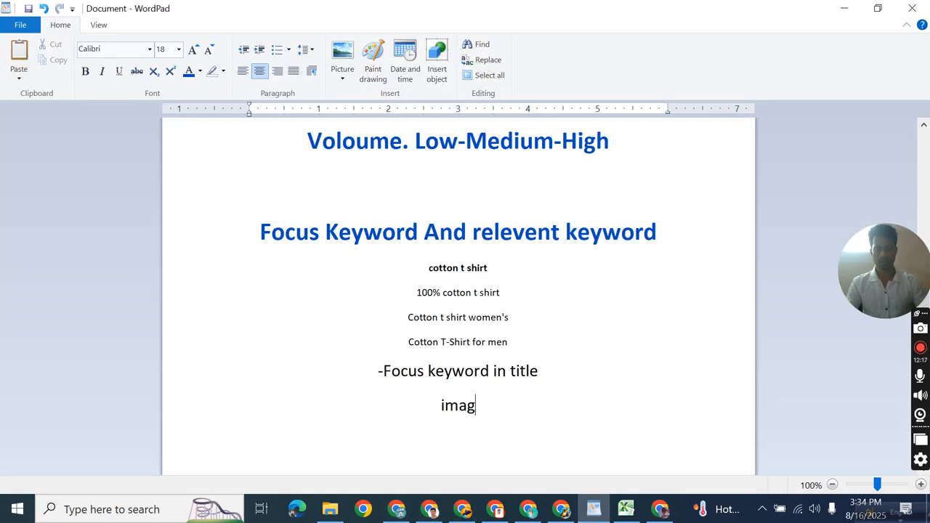
double_click(430, 412)
left_click(438, 408)
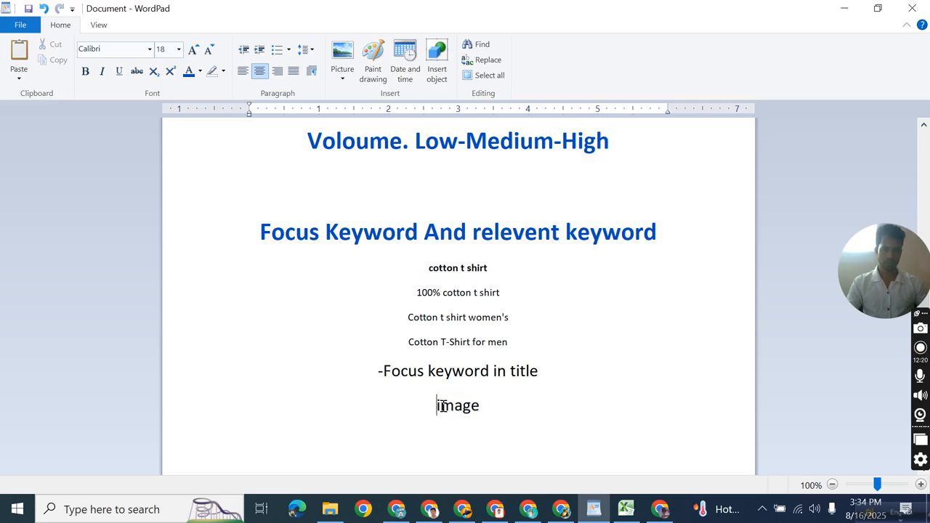
type("-")
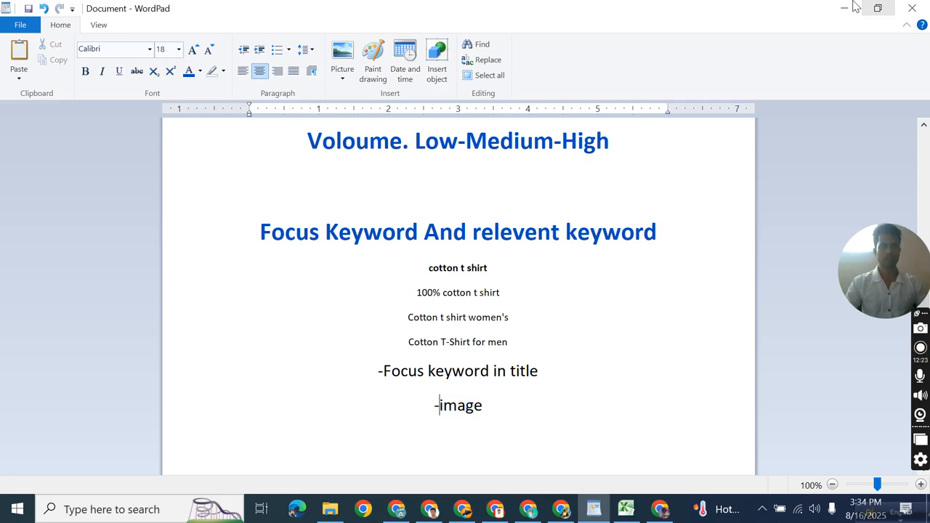
Return to the WordPress post in Chrome and add an Image block directly after the intro paragraph.
key("alt+Tab")
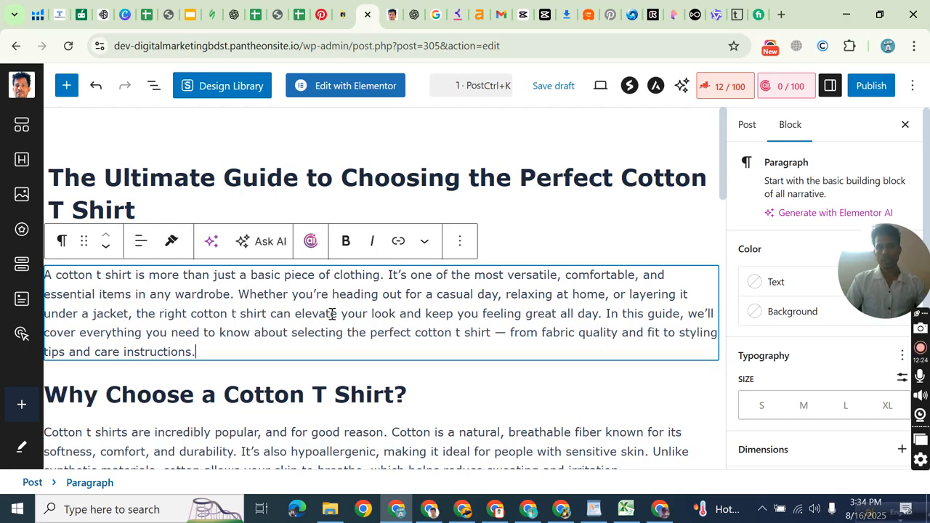
key("Return")
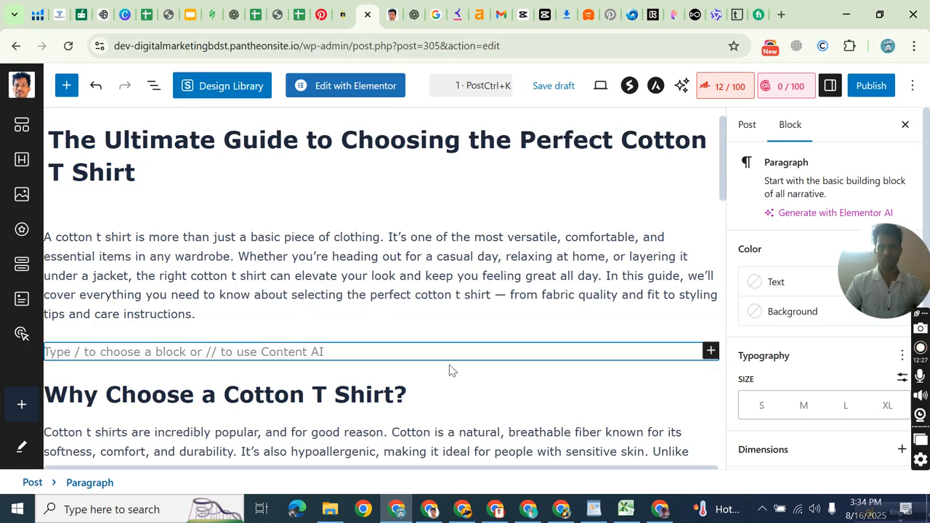
left_click(711, 352)
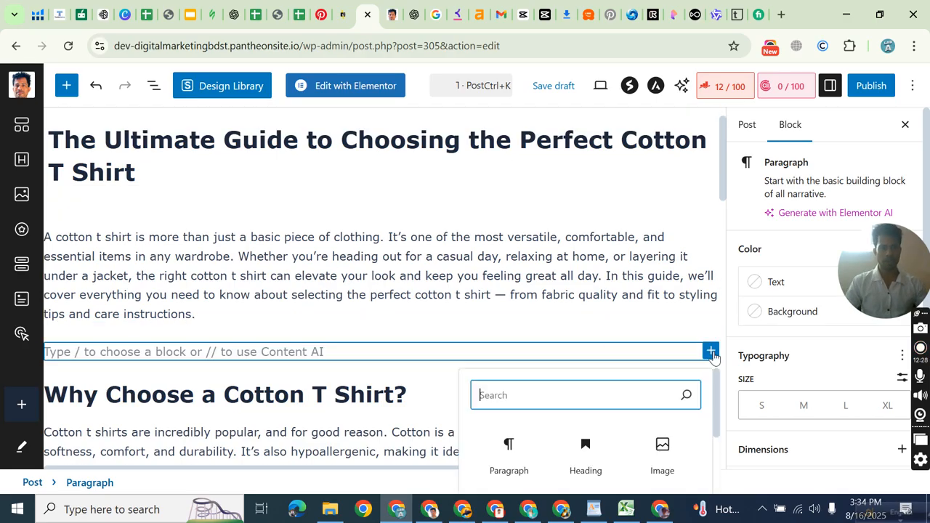
left_click(663, 454)
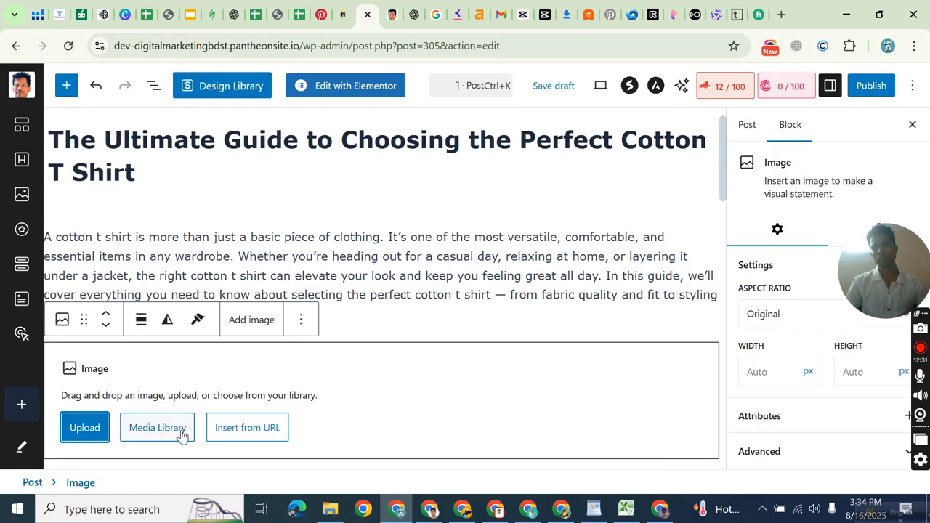
Search the stock images for "tshirt" and insert the photo of clothes on wooden hangers at Medium size.
left_click(157, 427)
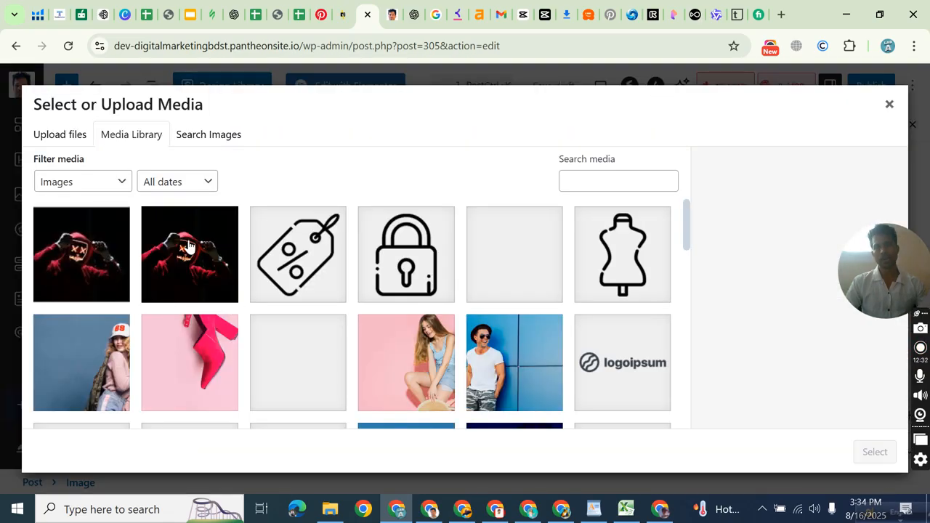
left_click(195, 135)
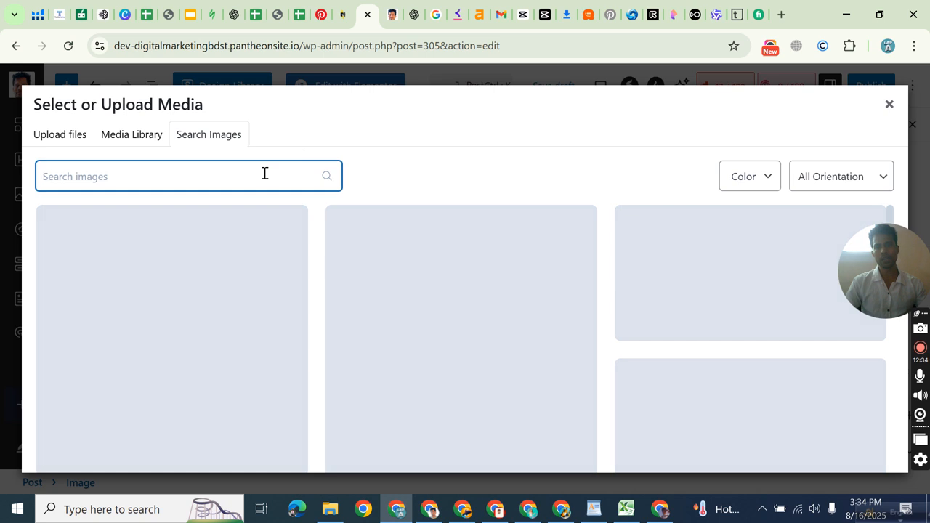
type("tshirt")
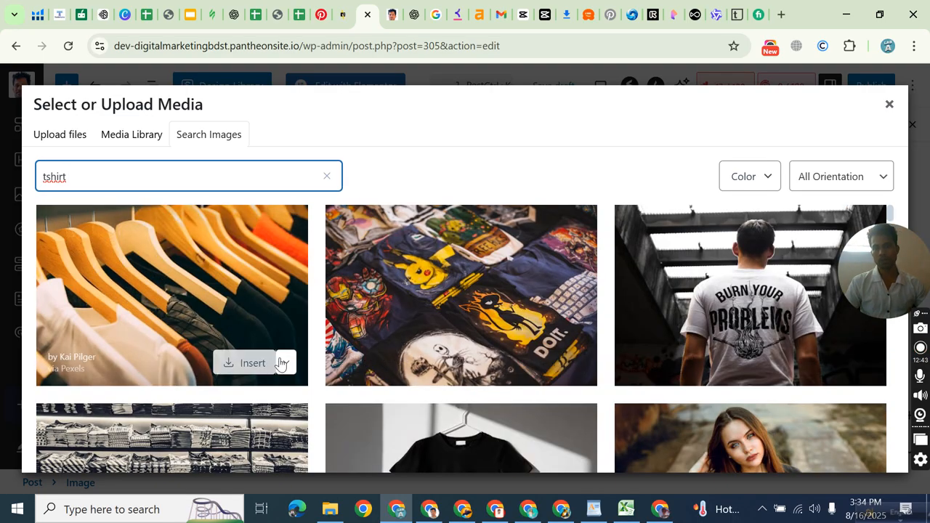
left_click(283, 362)
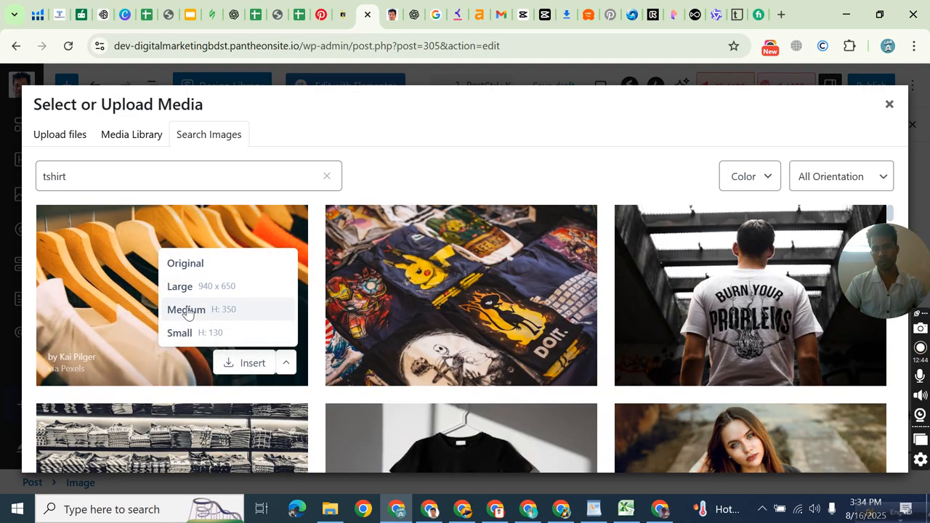
left_click(187, 306)
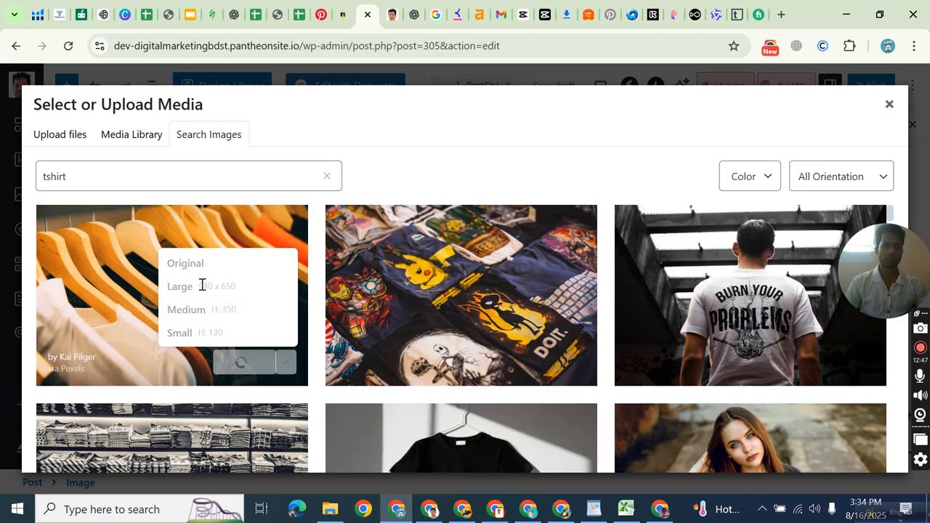
Try center alignment on the inserted hanger image, and set its alignment to Wide width.
scroll(407, 302, "down", 2)
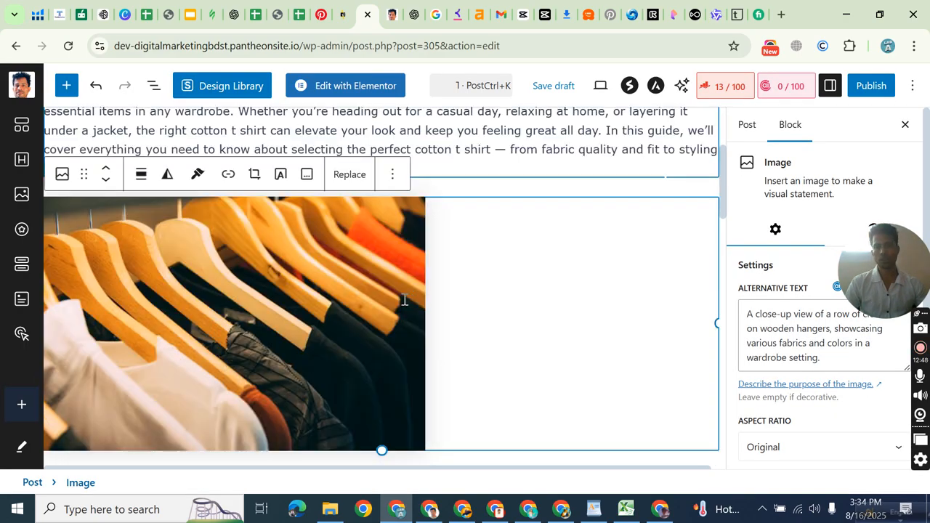
left_click(141, 174)
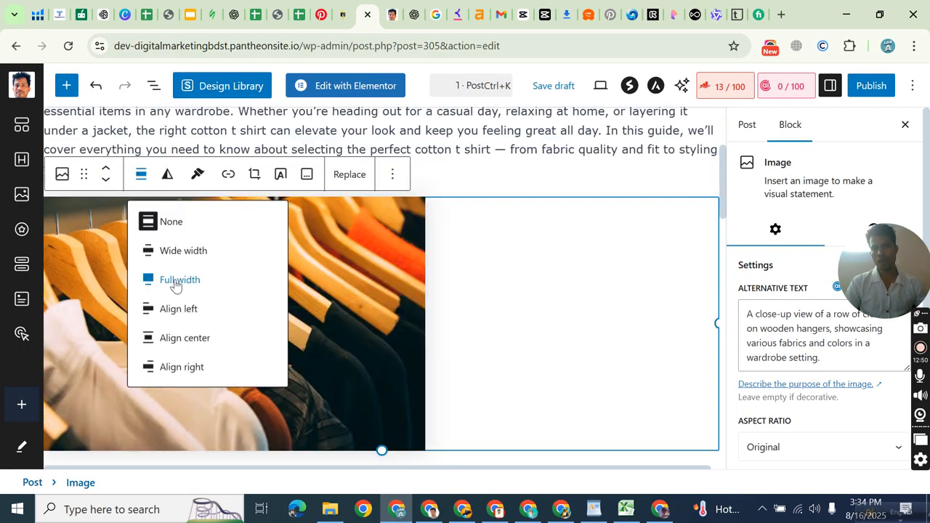
left_click(177, 338)
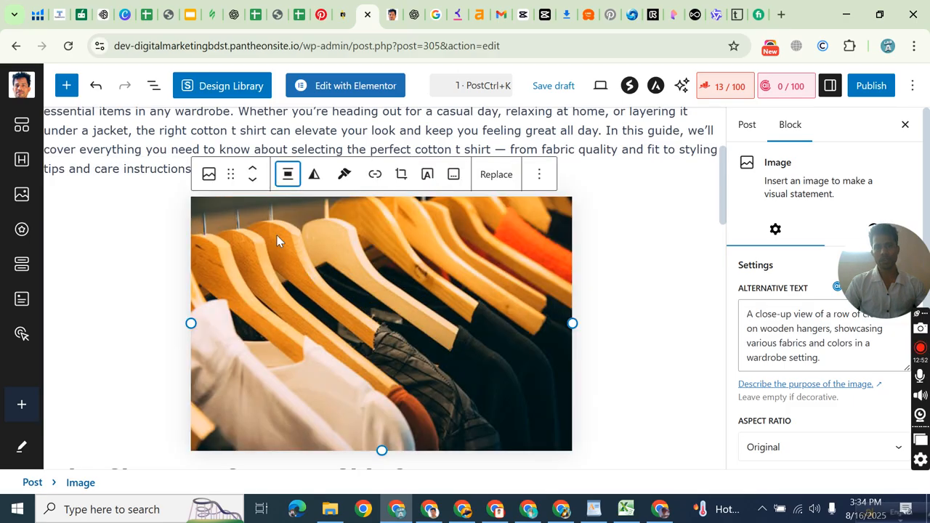
left_click(287, 176)
left_click(328, 253)
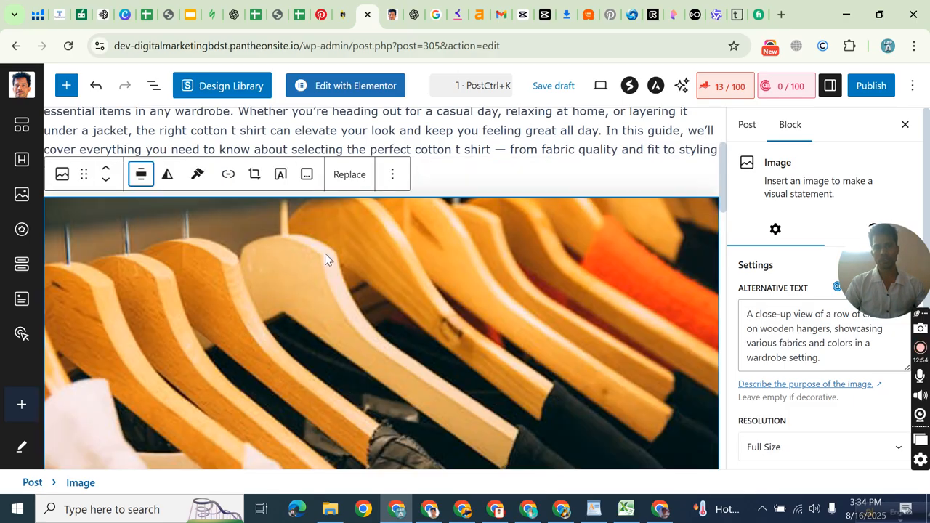
scroll(537, 259, "down", 4)
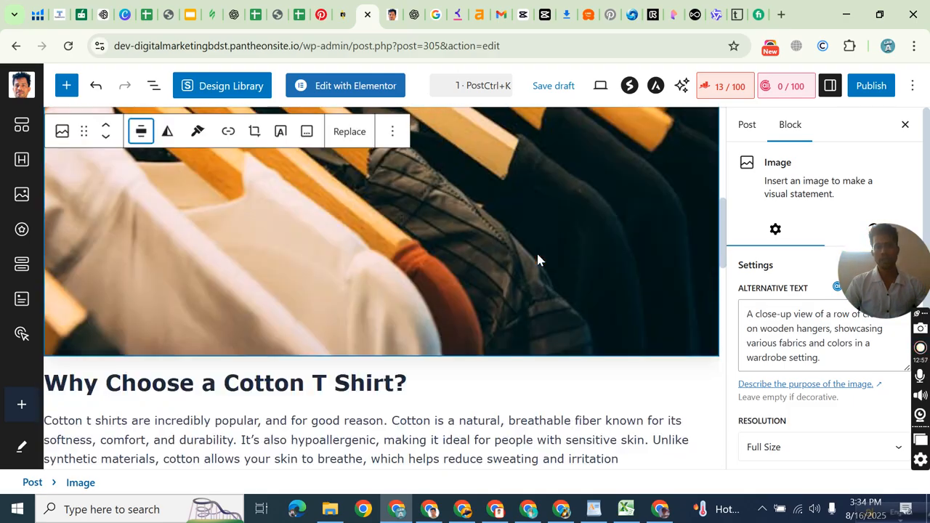
Examine the hanger image's block settings, including its alternative text, resolution, attribute options and advanced fields.
left_click(452, 372)
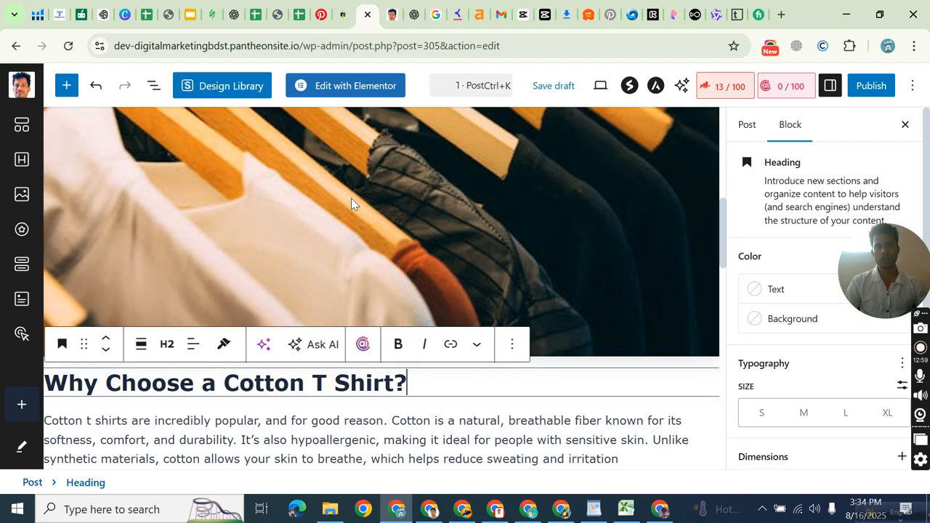
left_click(351, 199)
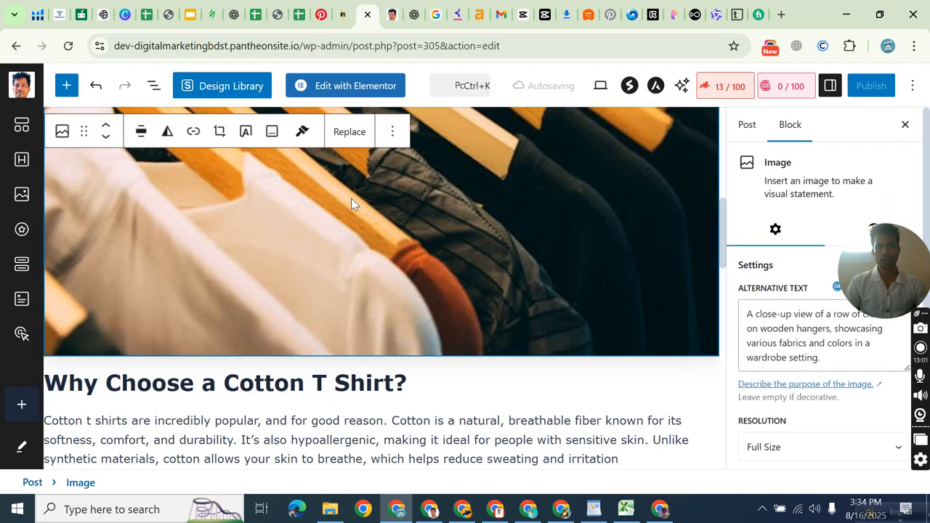
scroll(557, 190, "up", 1)
scroll(808, 244, "down", 1)
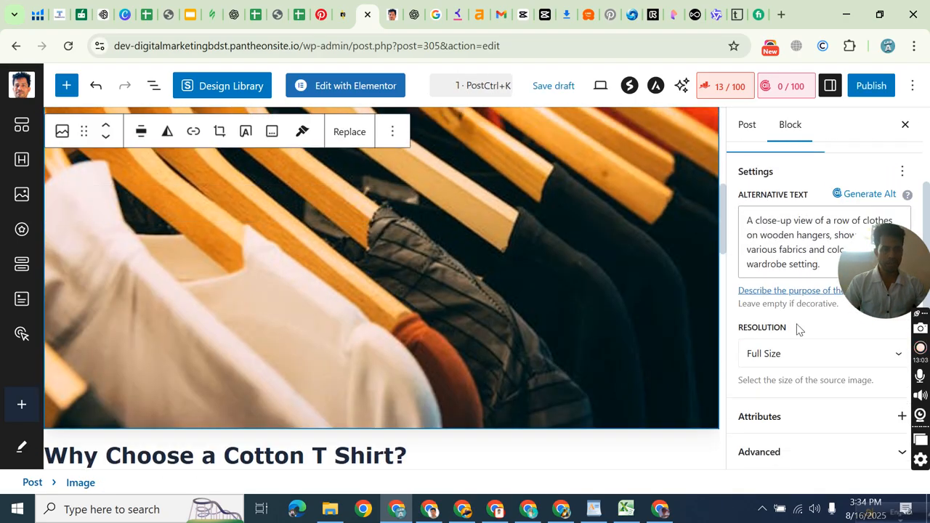
left_click(900, 417)
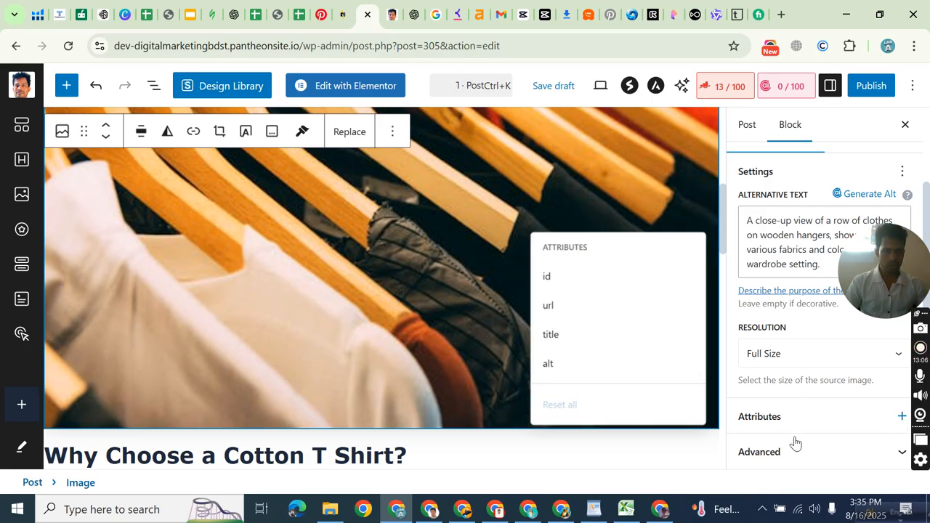
left_click(839, 451)
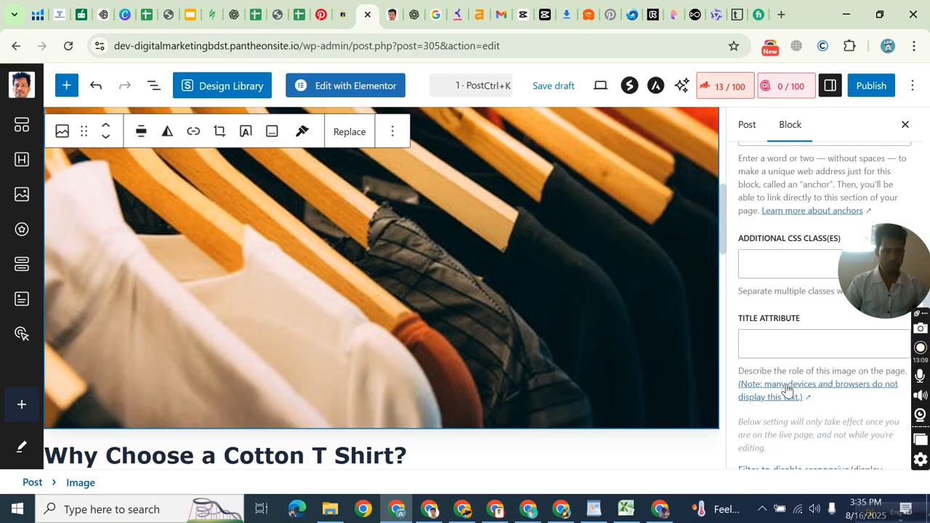
scroll(765, 316, "up", 5)
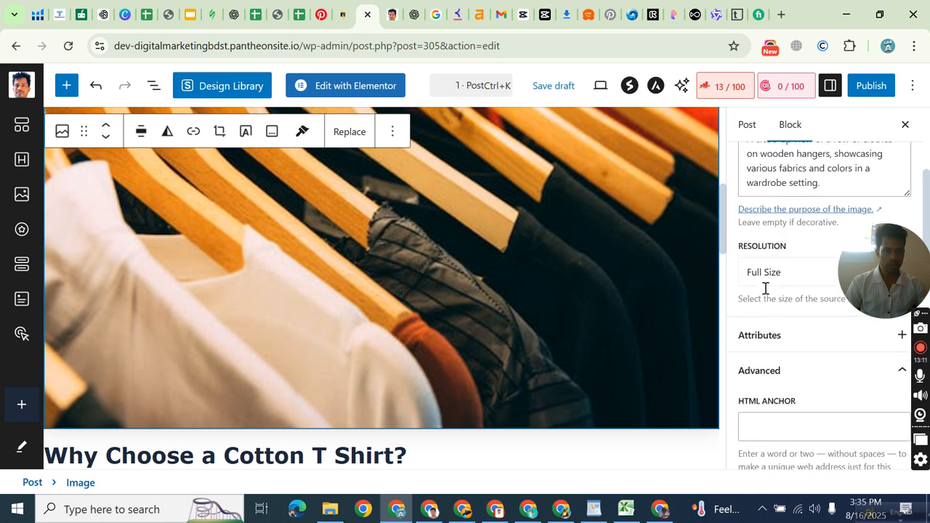
scroll(765, 289, "up", 2)
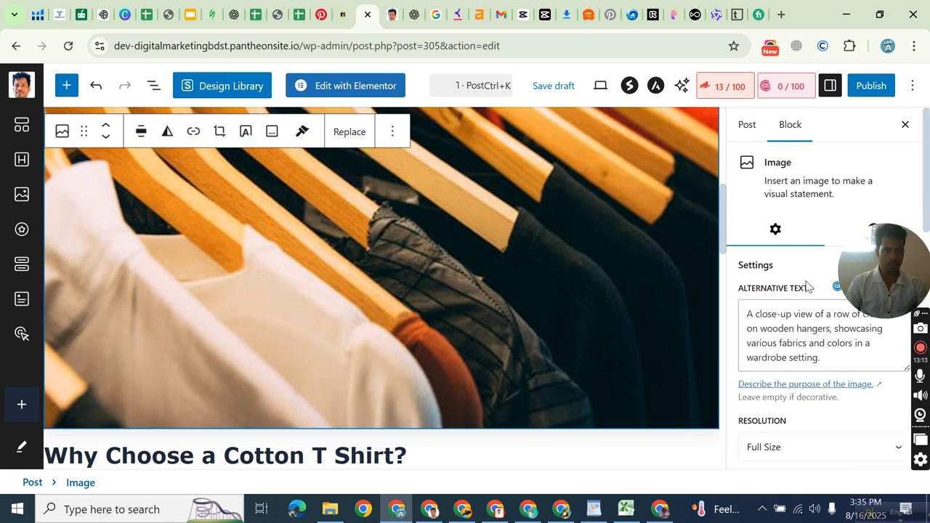
Replace the hanger image's alternative text with the focus keyword "cotton t shirt", copied from the WordPad document.
left_click(826, 332)
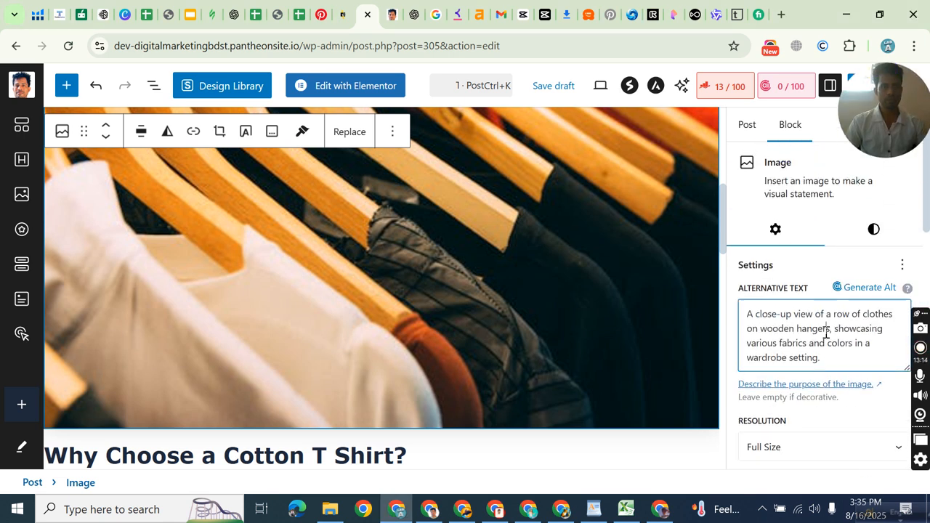
key("ctrl+a")
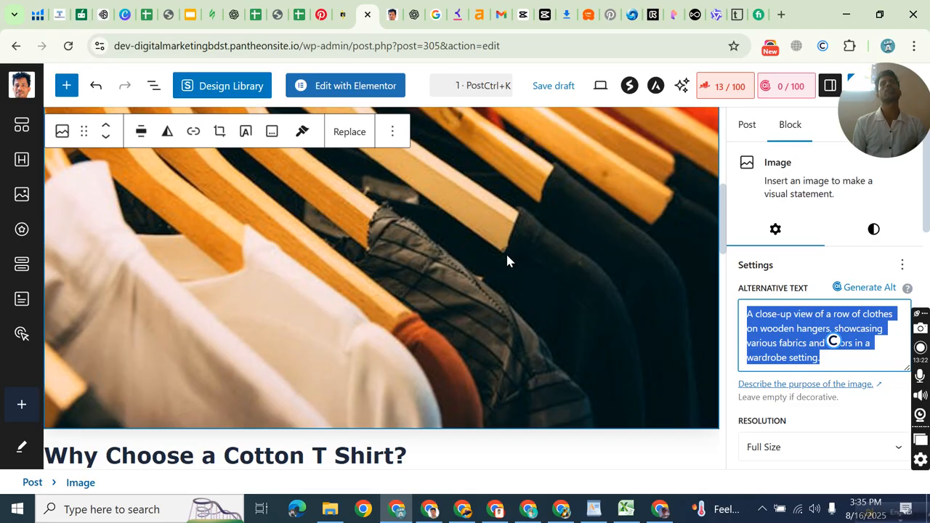
left_click(594, 508)
triple_click(454, 268)
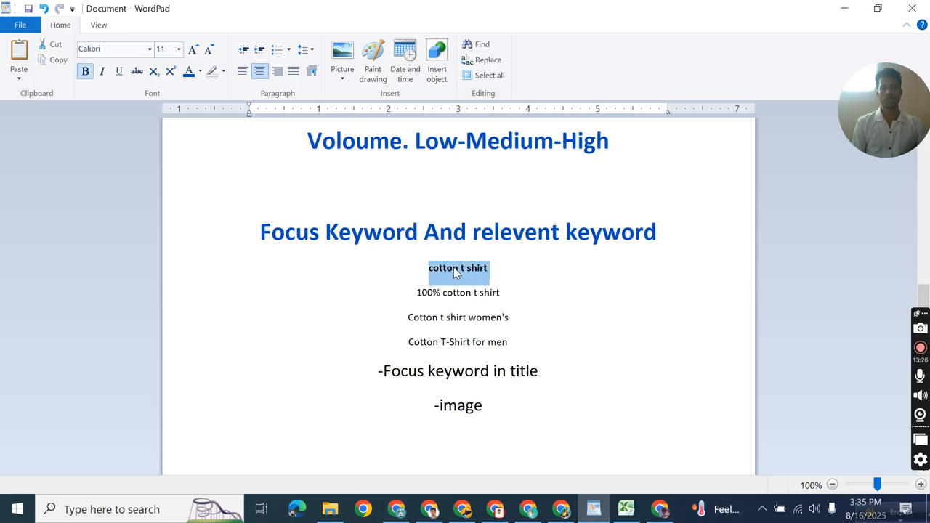
right_click(454, 267)
left_click(480, 291)
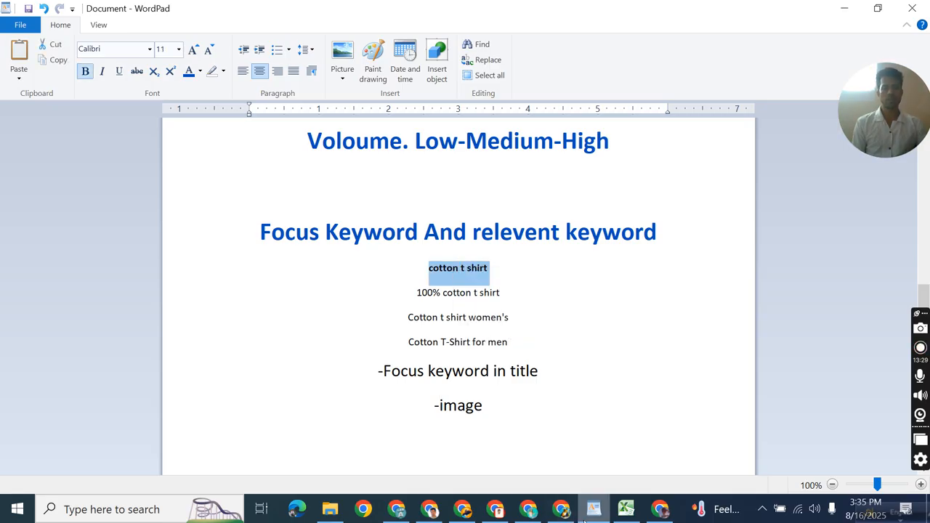
key("alt+Tab")
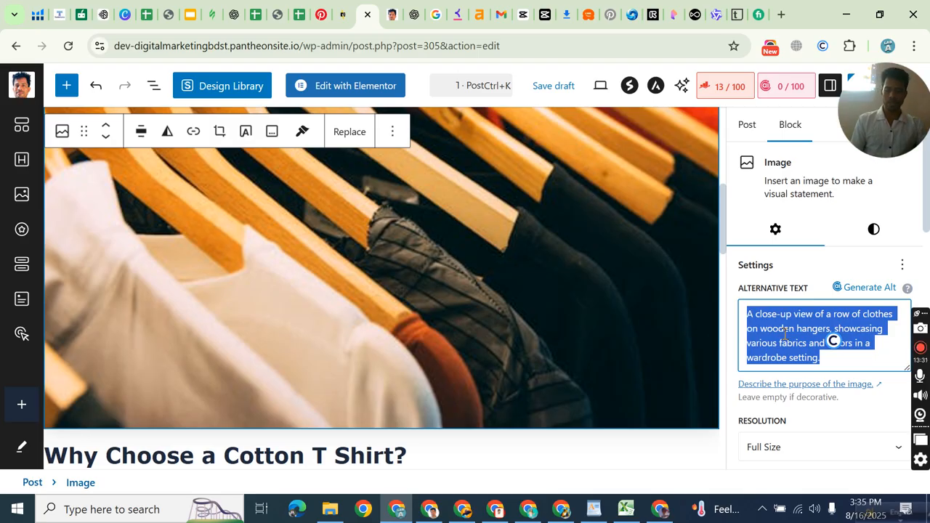
key("ctrl+v")
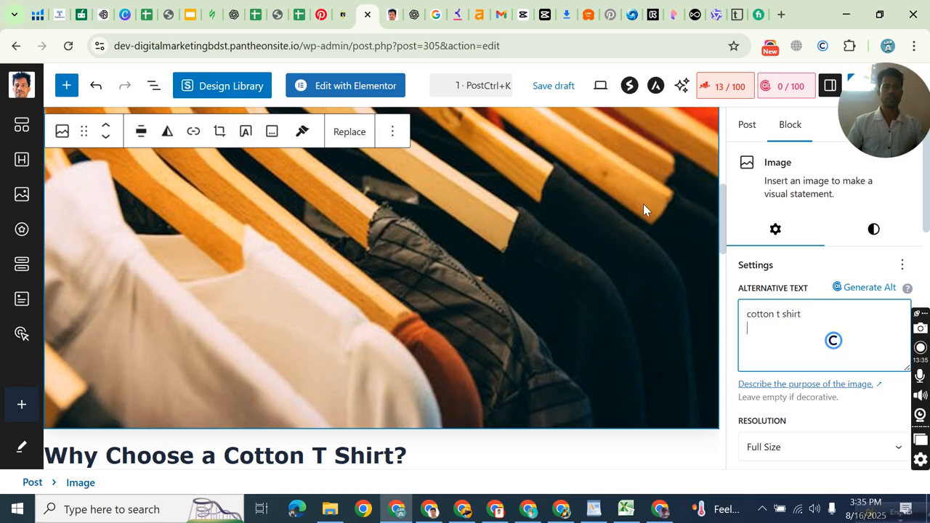
Show the post-level settings, and look through the images beside the Google results for "cotton t shirt" before returning to the post.
left_click(758, 143)
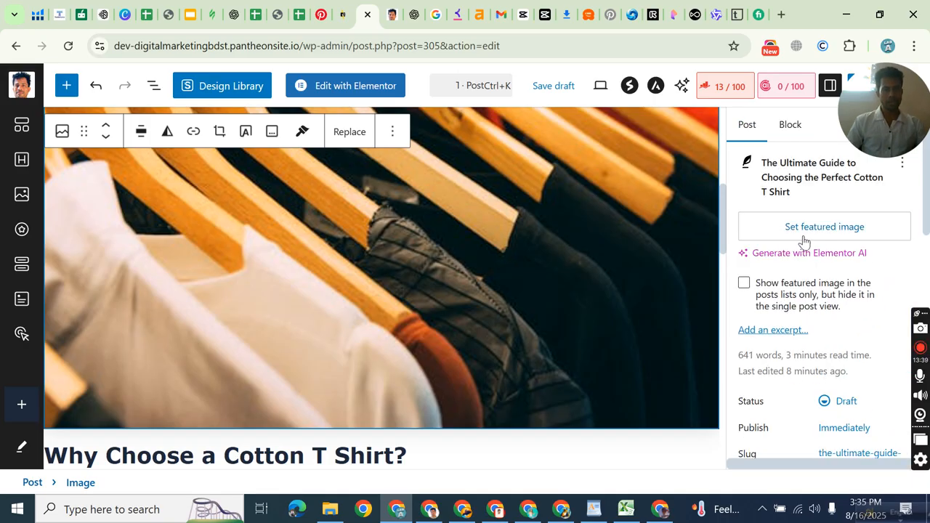
left_click(436, 15)
scroll(348, 175, "up", 10)
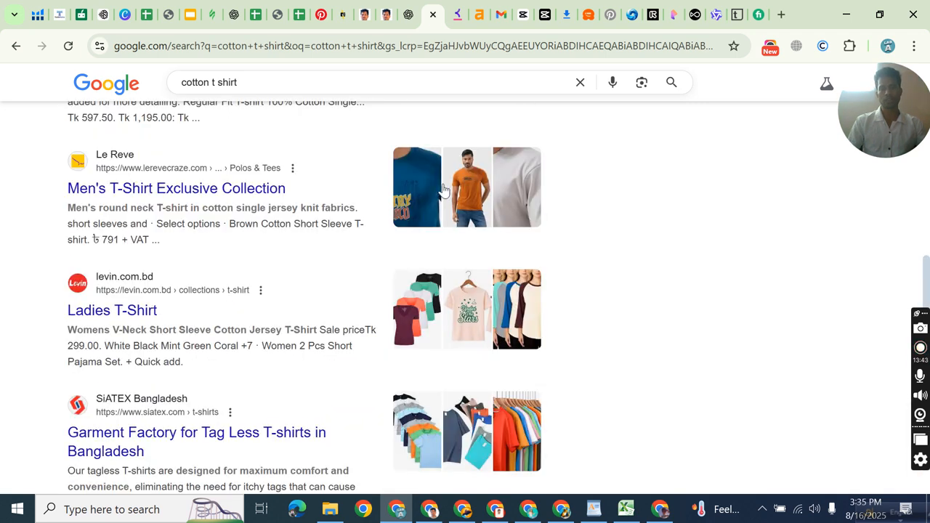
scroll(477, 198, "up", 5)
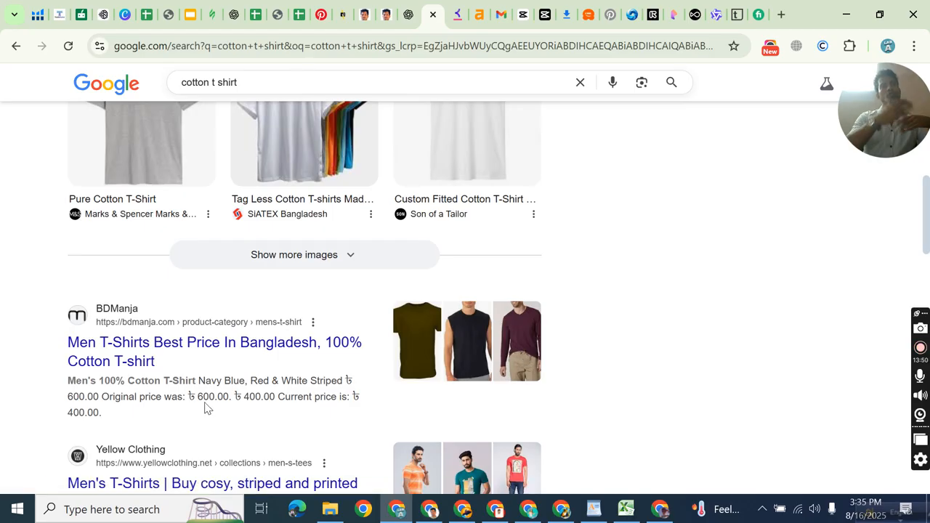
left_click(363, 18)
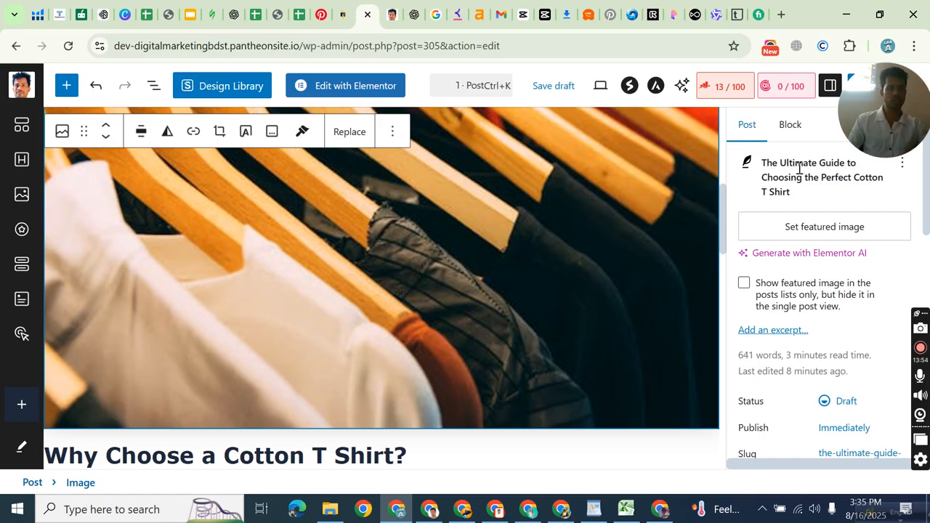
Set the photo of clothes on wooden hangers from the media library as the post's featured image.
left_click(812, 237)
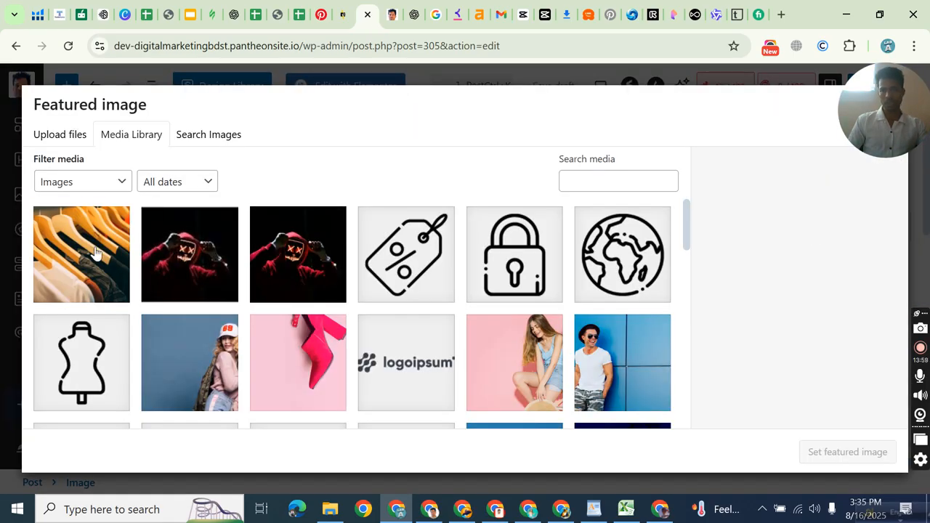
left_click(94, 252)
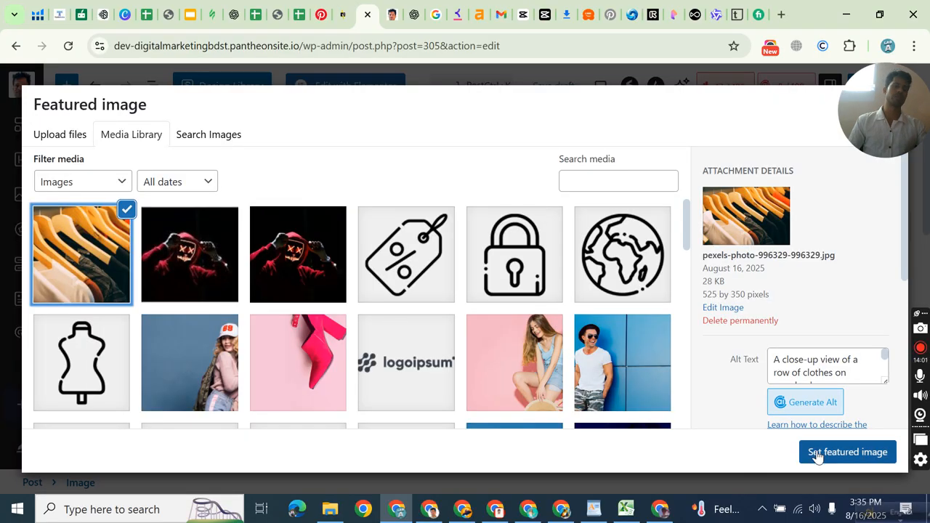
left_click(817, 455)
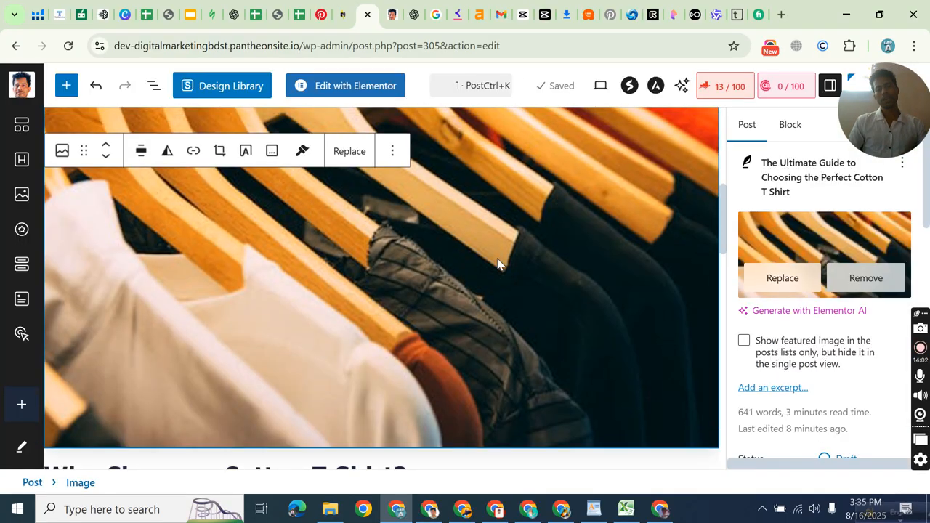
scroll(496, 260, "up", 5)
scroll(501, 256, "down", 3)
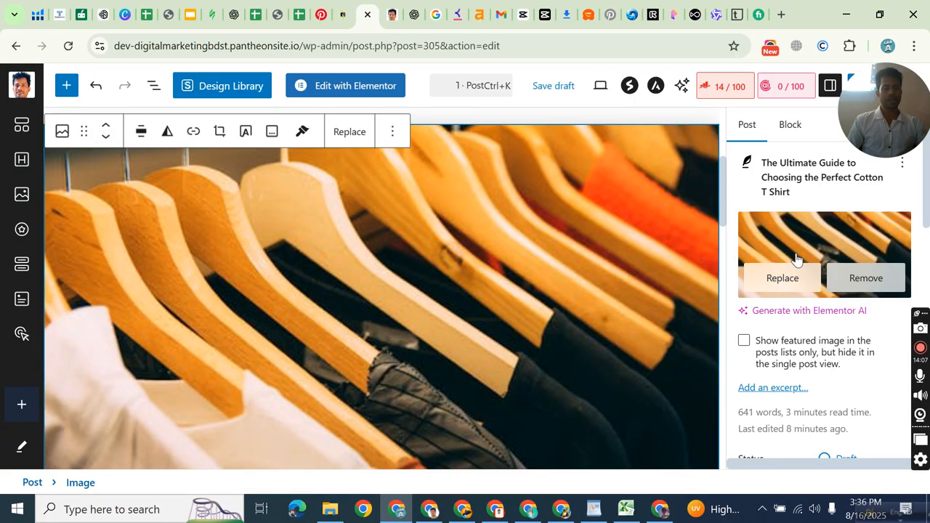
Reopen the featured image selection, select the hanger photo and set its alt text to "cotton t shirt", copied from cell D2 in Excel.
left_click(791, 279)
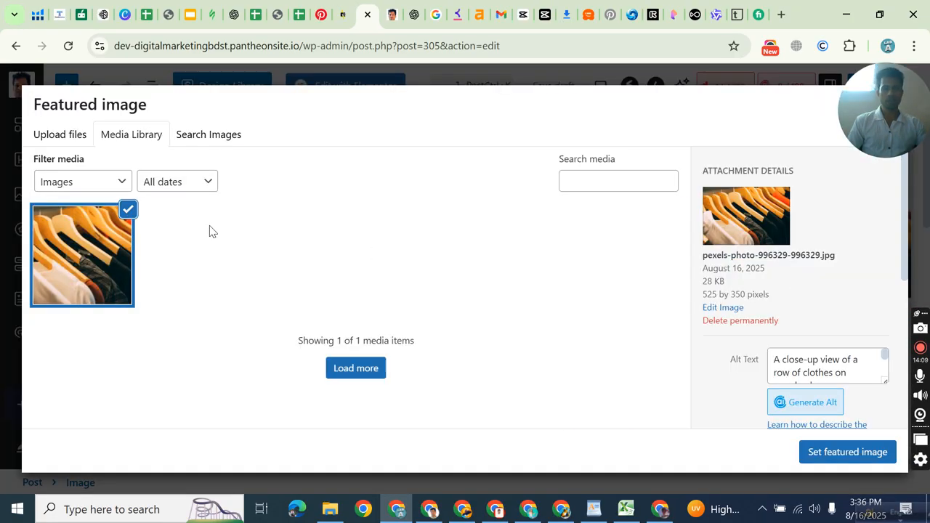
left_click(64, 221)
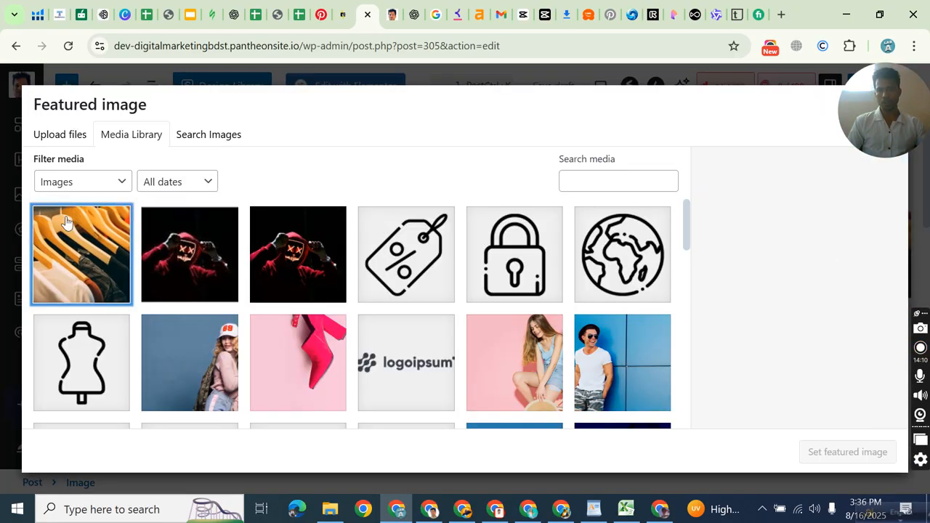
left_click(106, 244)
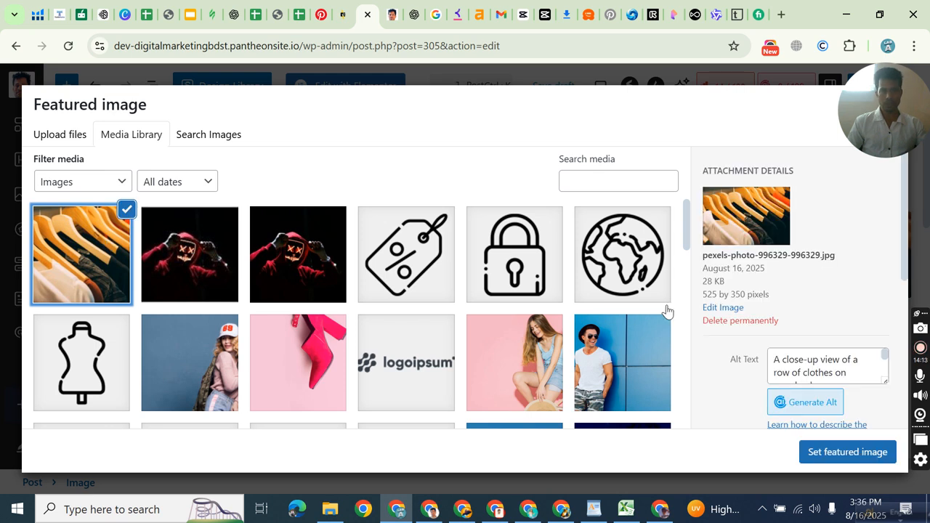
scroll(728, 317, "down", 2)
triple_click(798, 220)
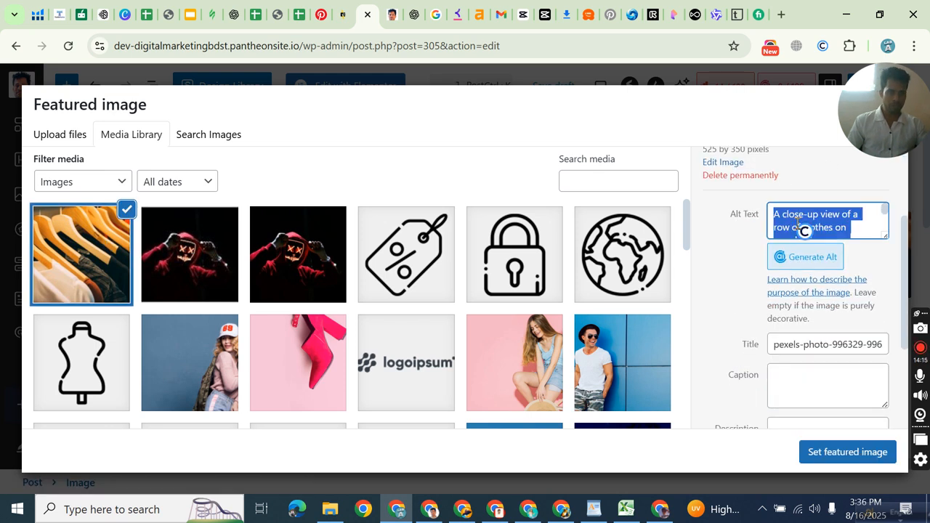
left_click(626, 509)
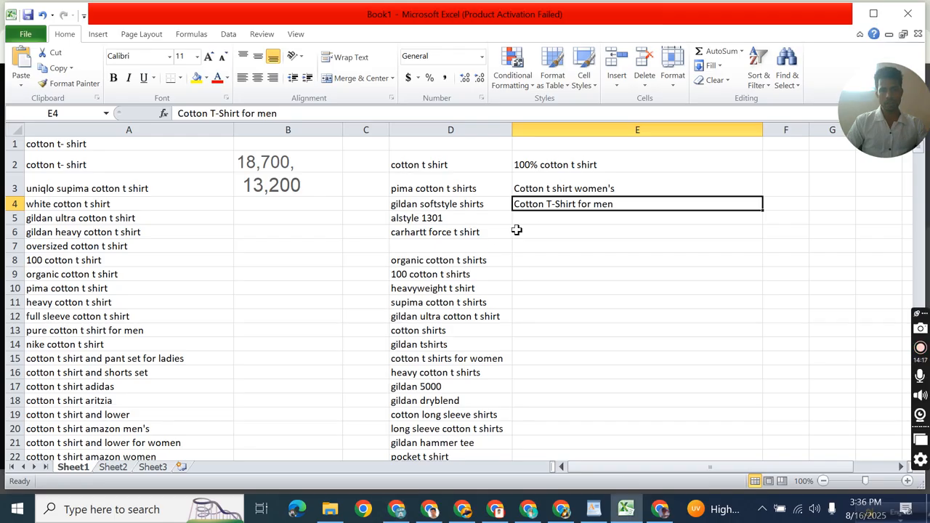
left_click(446, 166)
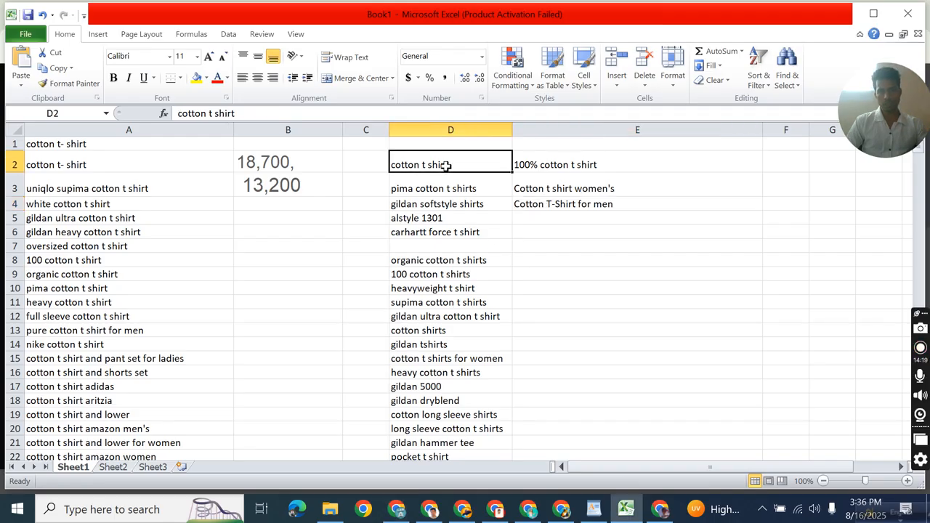
right_click(446, 165)
left_click(476, 192)
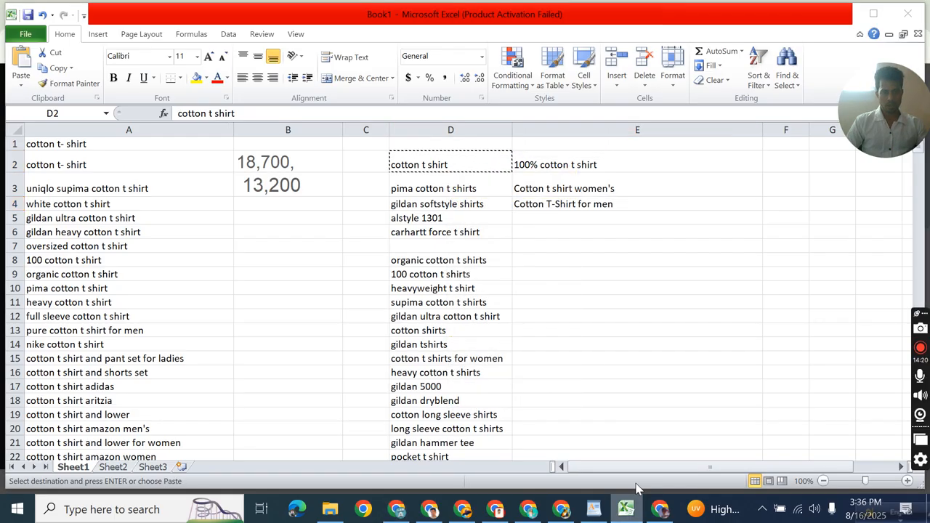
key("alt+Tab")
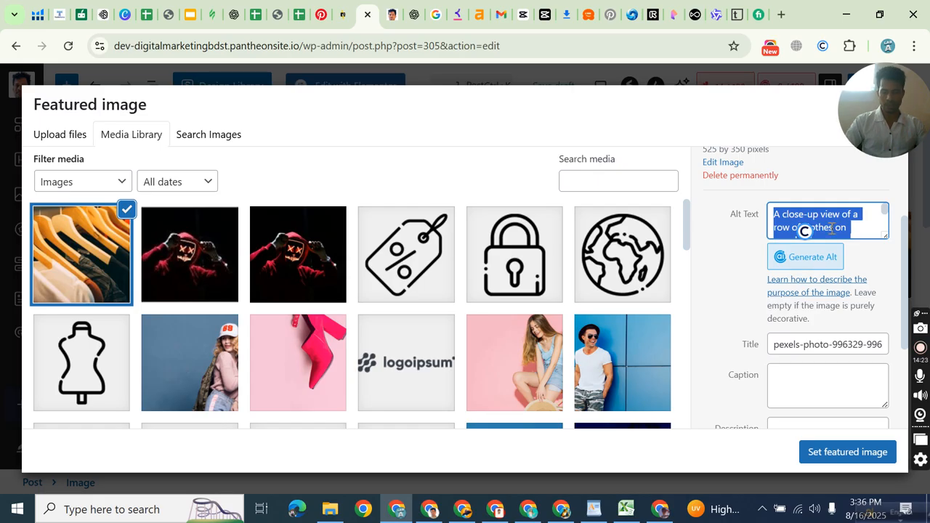
key("ctrl+v")
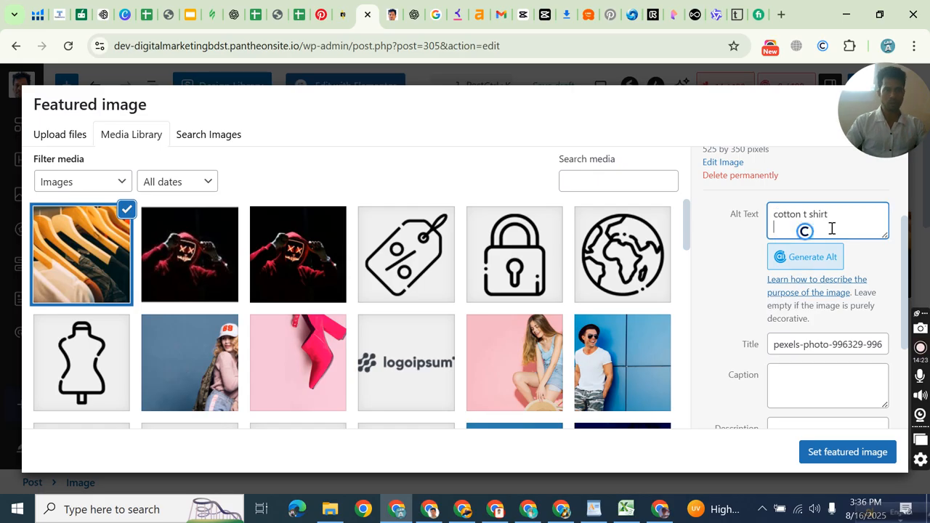
Set both the title and the caption of the hanger photo to "cotton t shirt" in the attachment details.
triple_click(800, 345)
key("ctrl+v")
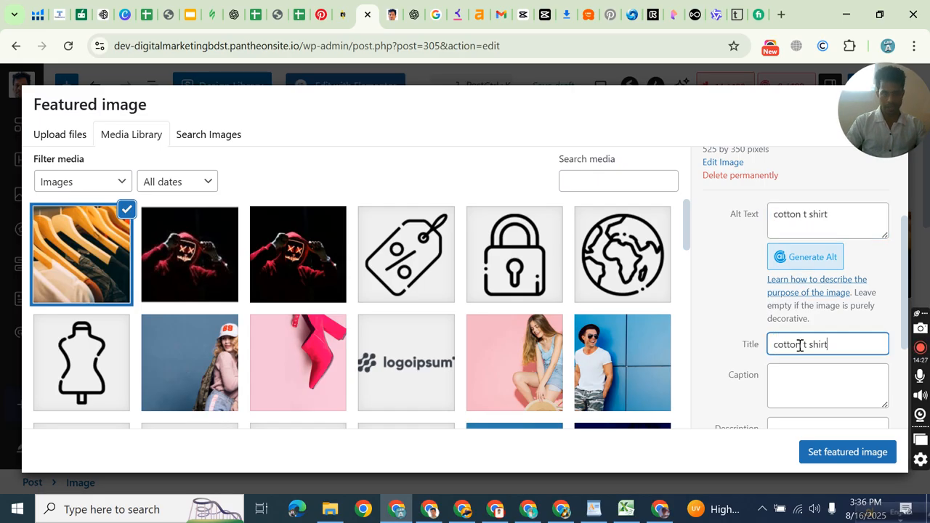
left_click(808, 375)
key("ctrl+v")
Try "cotton t shirt" as the hanger photo's description, and clear the description again.
scroll(807, 376, "down", 2)
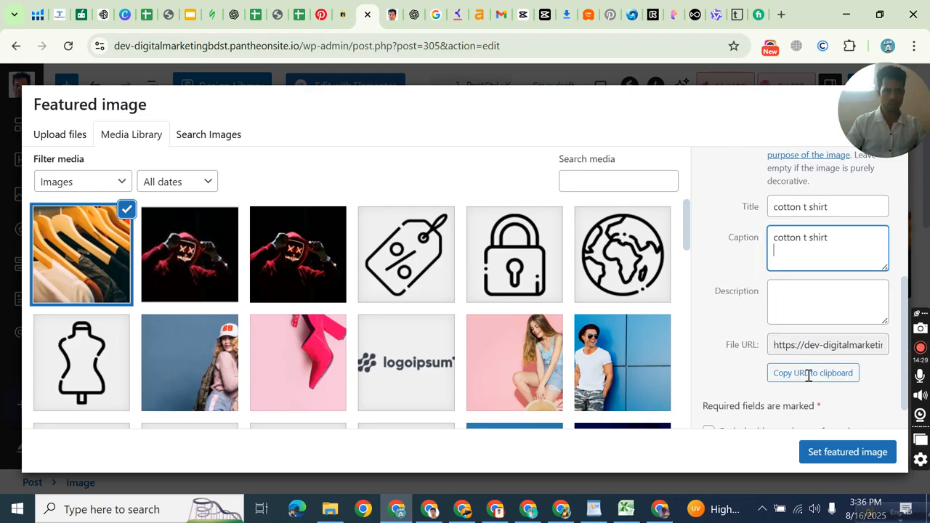
left_click(796, 295)
key("ctrl+v")
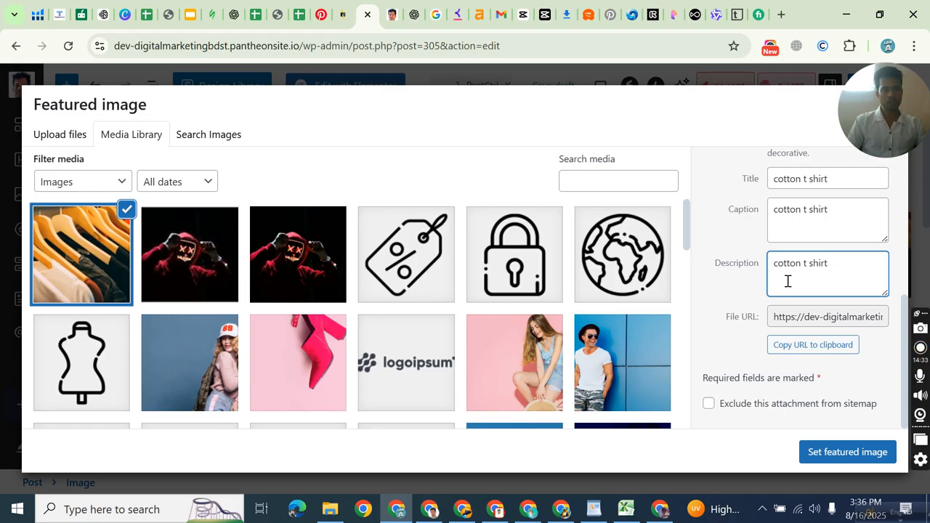
key("ctrl+a")
key("BackSpace")
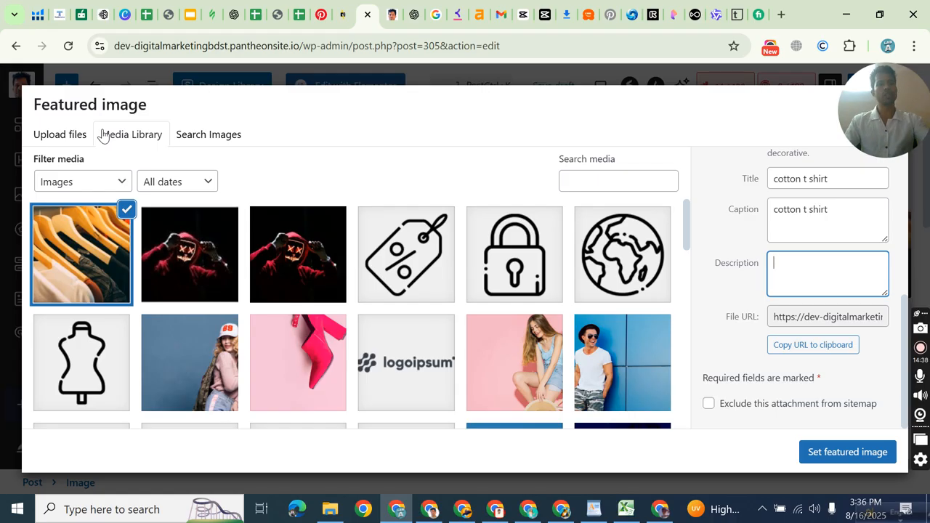
left_click_drag(870, 120, 870, 318)
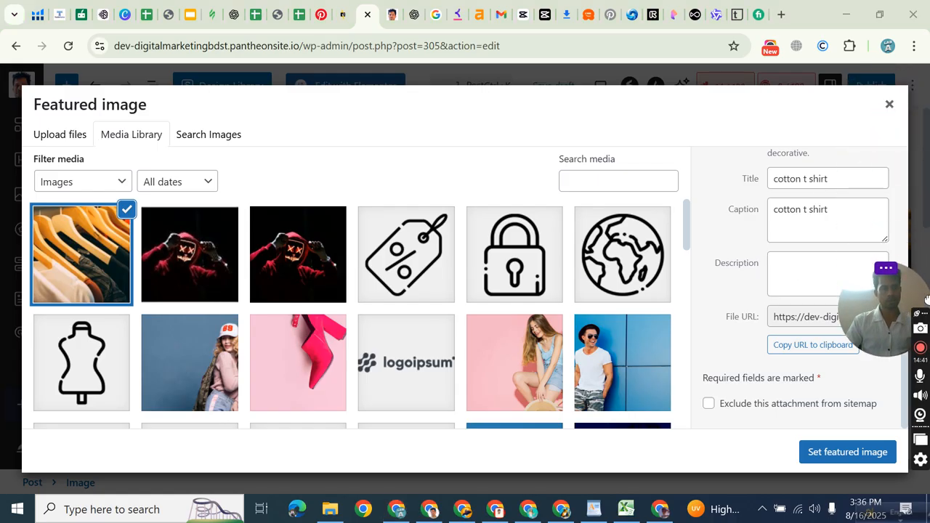
Copy the intro paragraph's opening, up to "casual day,", into the hanger photo's description and set the photo as the featured image.
left_click(890, 105)
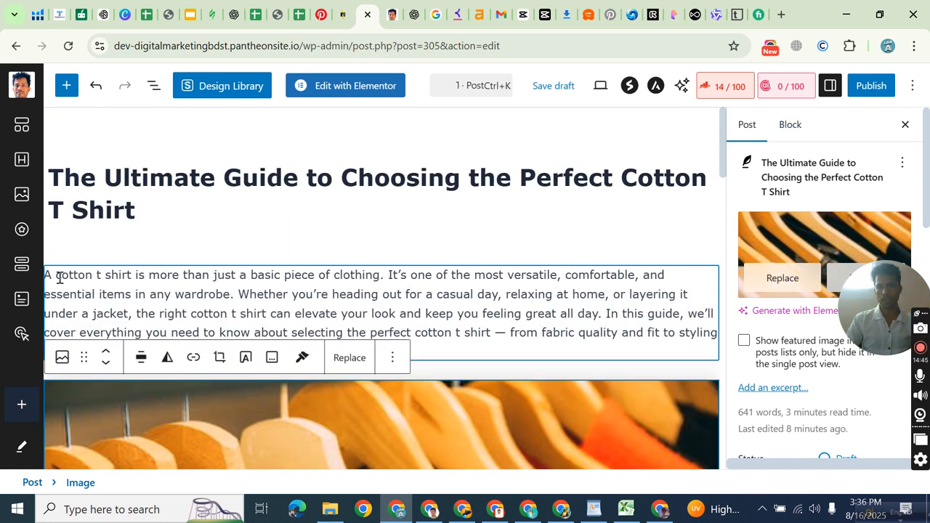
left_click_drag(45, 275, 502, 305)
right_click(445, 297)
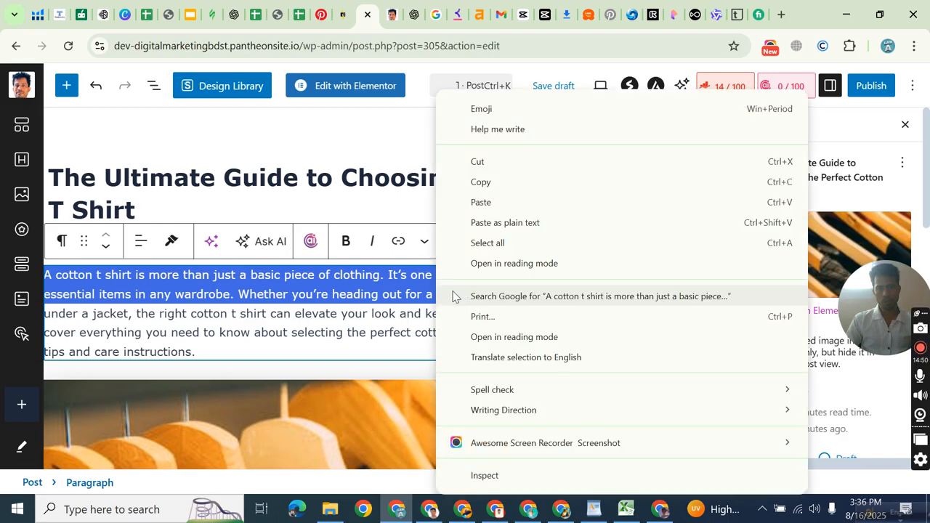
left_click(490, 185)
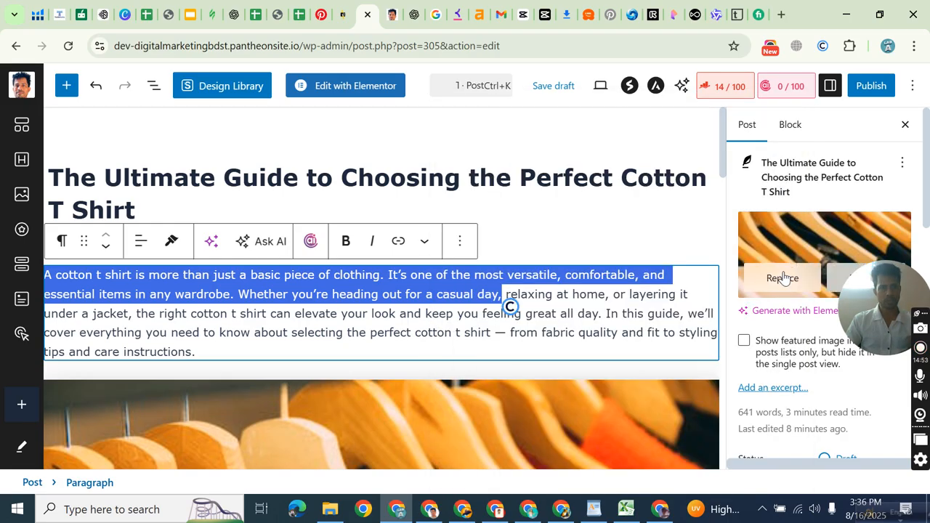
left_click(783, 275)
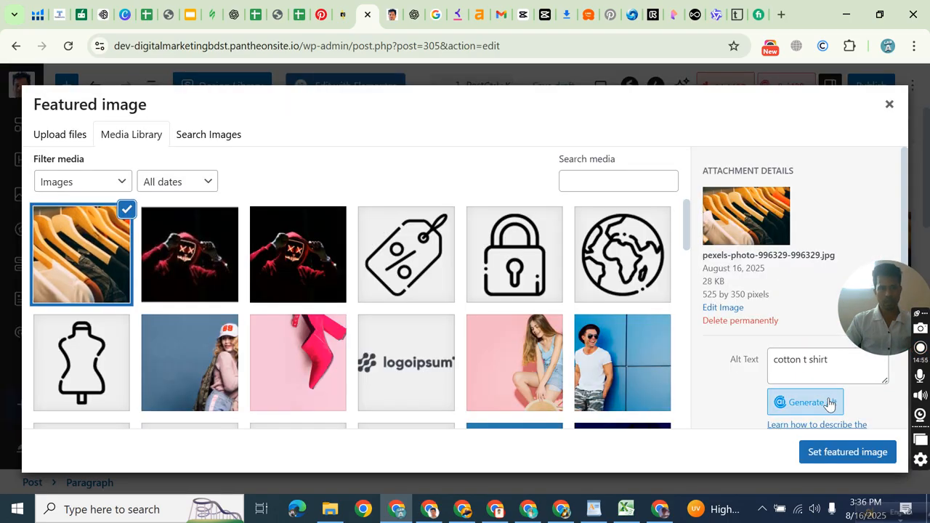
scroll(821, 377, "down", 4)
left_click(799, 261)
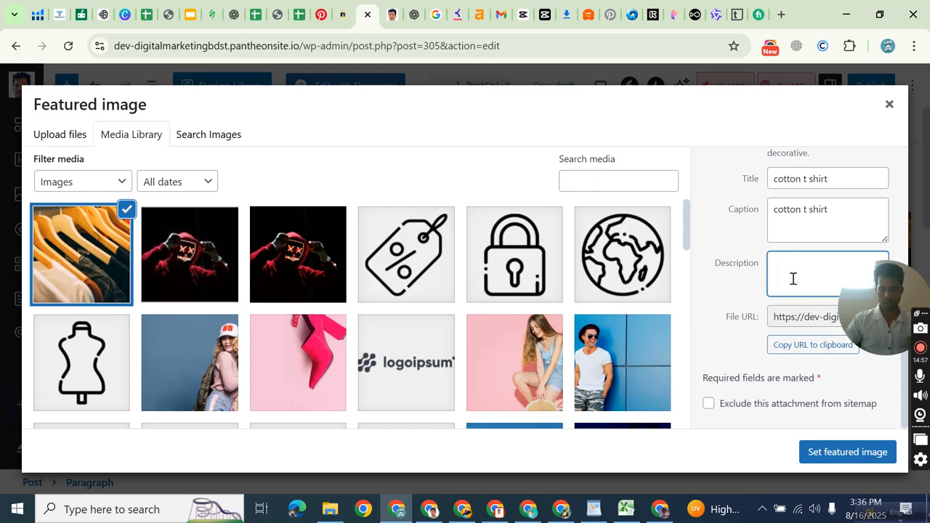
key("ctrl+v")
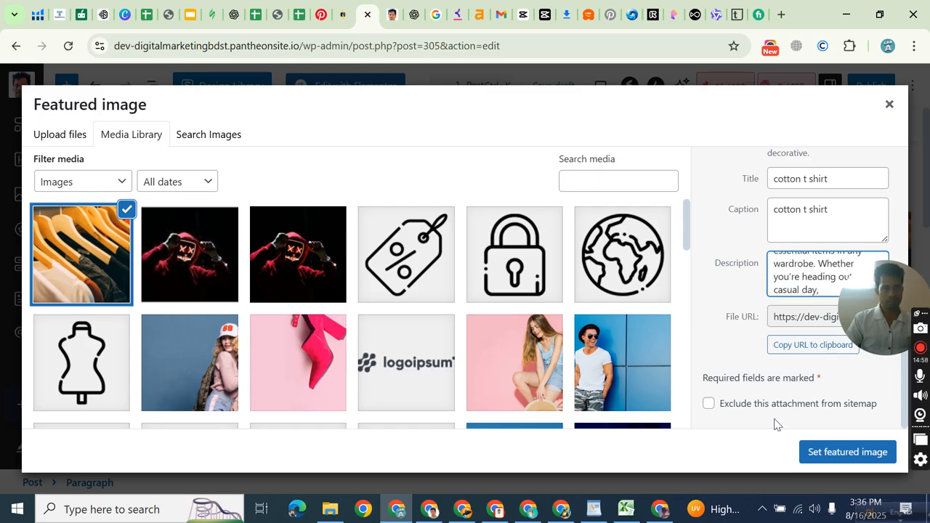
left_click(849, 452)
Open the post's Rank Math SEO settings.
scroll(556, 280, "down", 5)
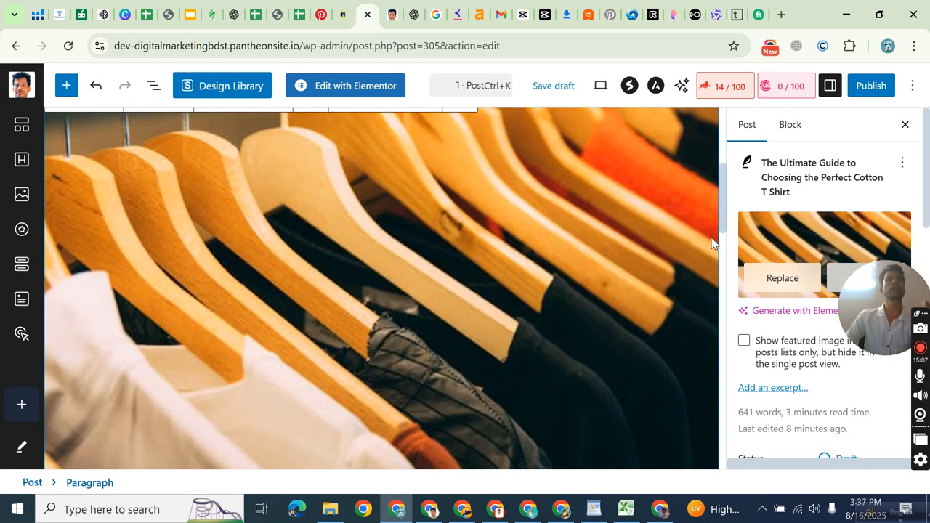
scroll(711, 243, "up", 4)
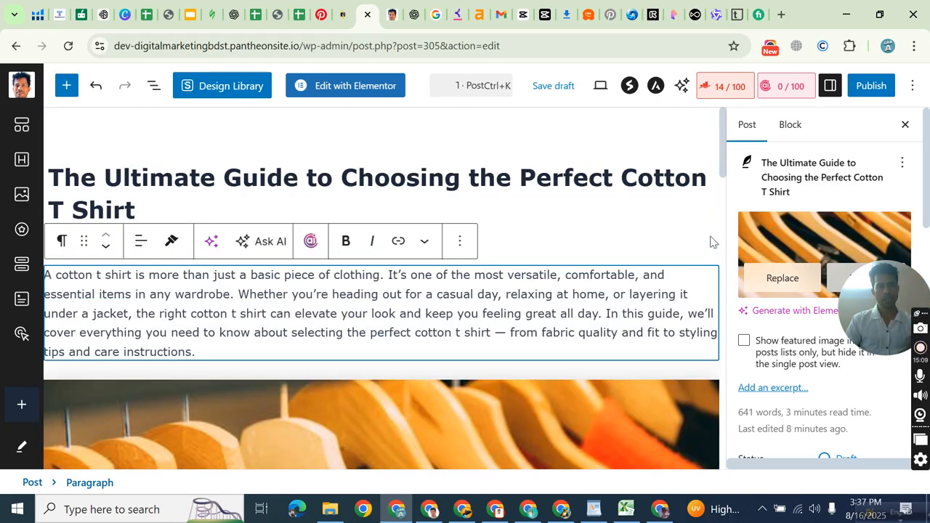
scroll(312, 245, "down", 20)
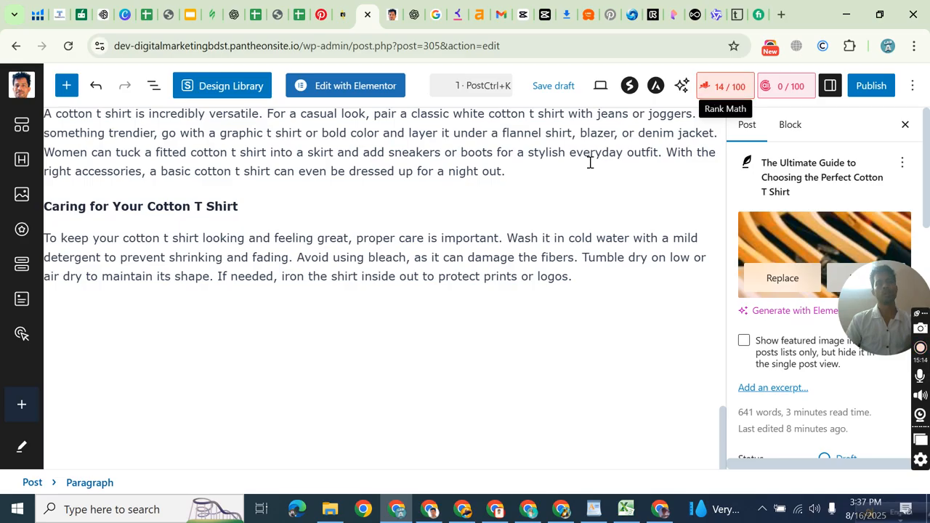
scroll(590, 162, "up", 10)
left_click(708, 87)
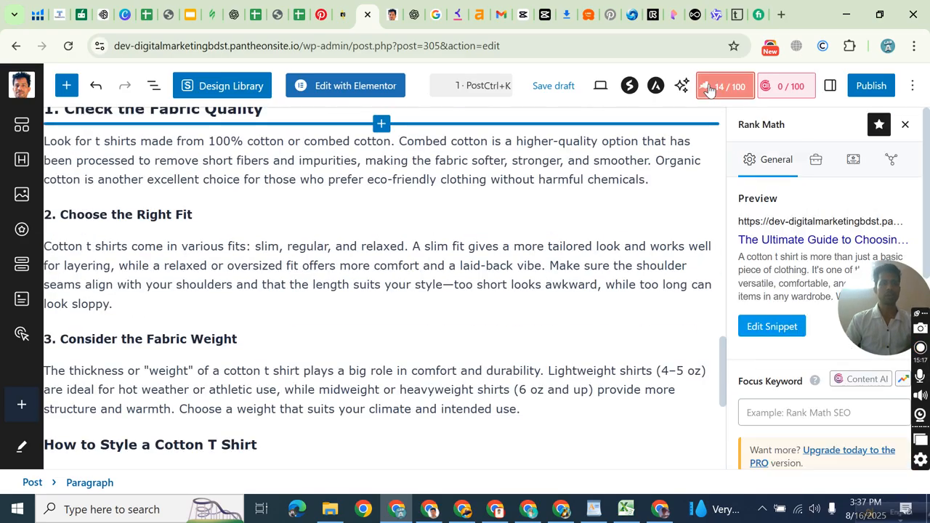
left_click(764, 327)
triple_click(284, 335)
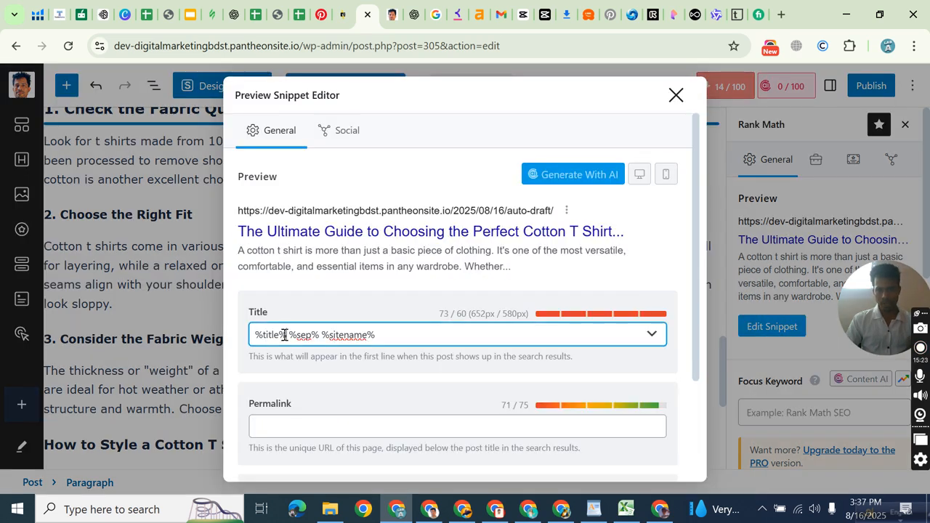
left_click(675, 95)
Replace the Rank Math snippet title with the copied post title, "The Ultimate Guide to Choosing the Perfect Cotton T Shirt".
scroll(322, 244, "up", 5)
scroll(321, 244, "up", 10)
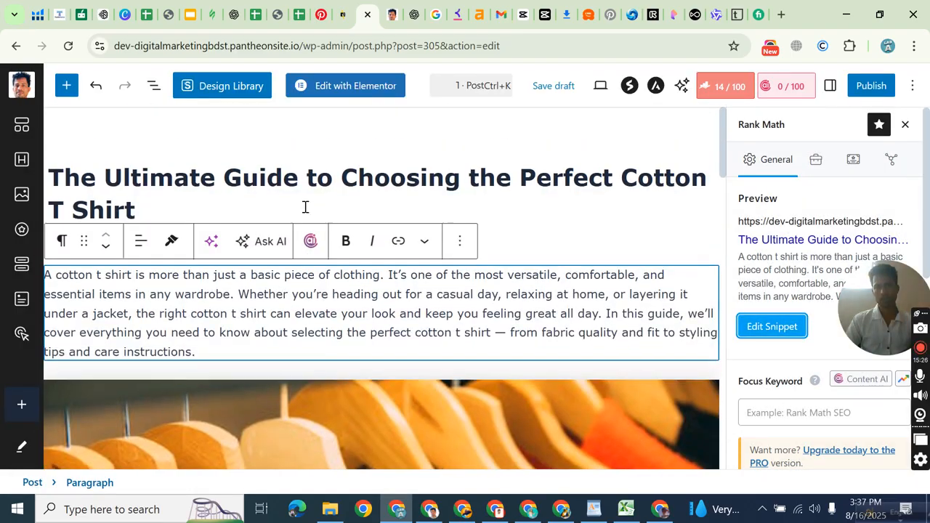
left_click(301, 190)
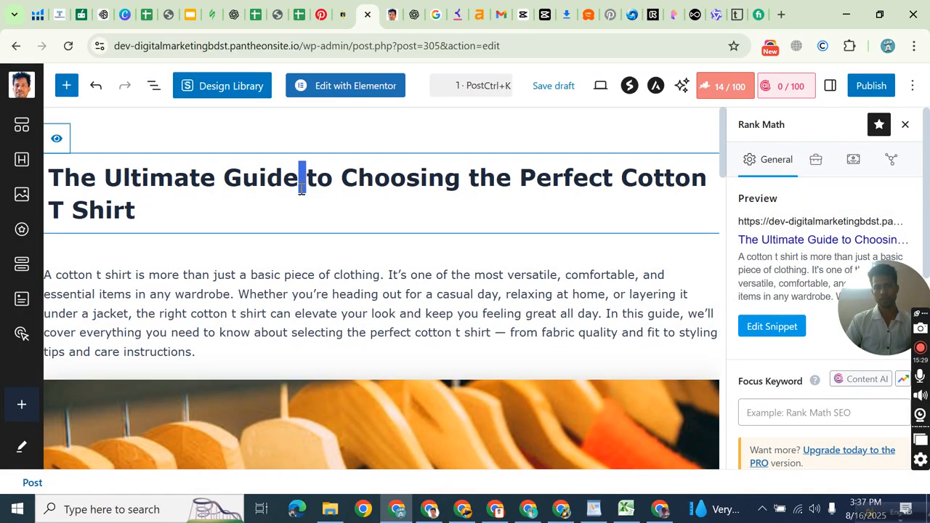
triple_click(301, 189)
right_click(302, 190)
left_click(346, 183)
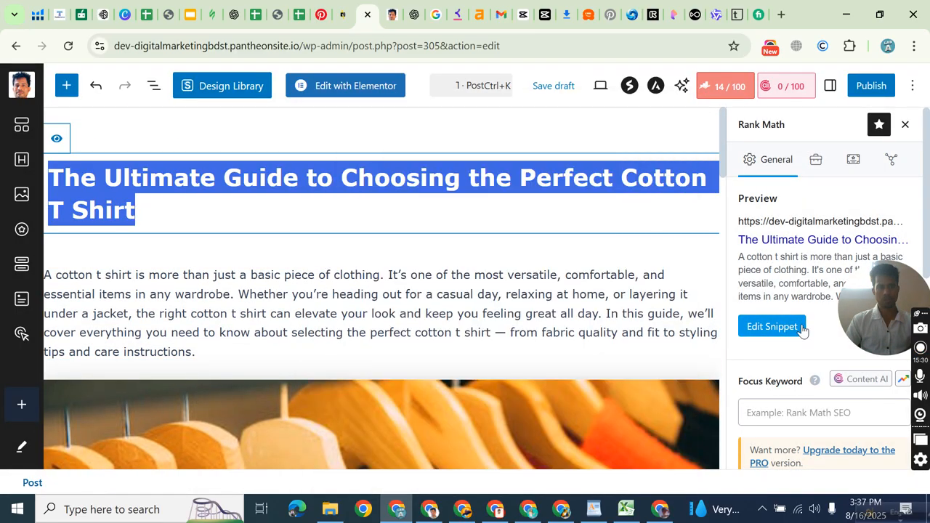
left_click(783, 331)
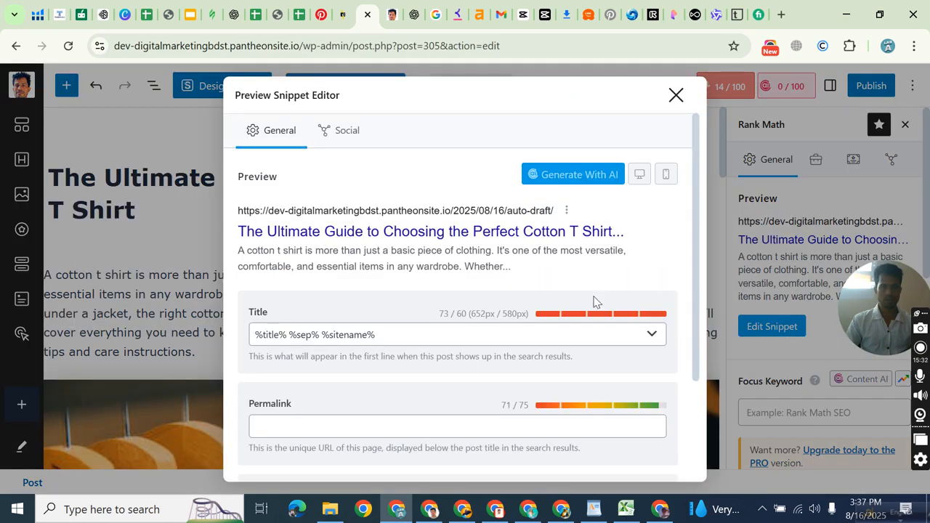
triple_click(419, 337)
key("ctrl+v")
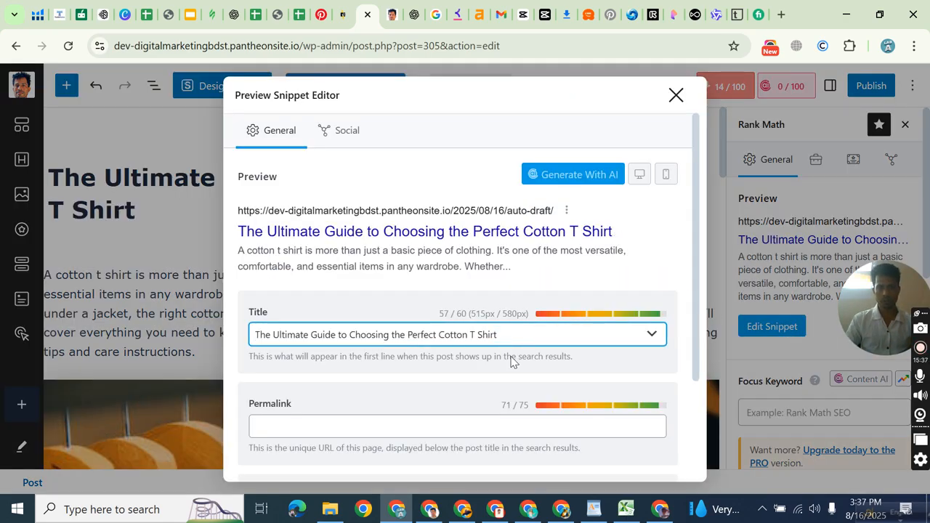
Set the snippet's permalink to "cotton t shirt", copied from cell D2 in Excel, and close the snippet editor.
scroll(511, 361, "down", 2)
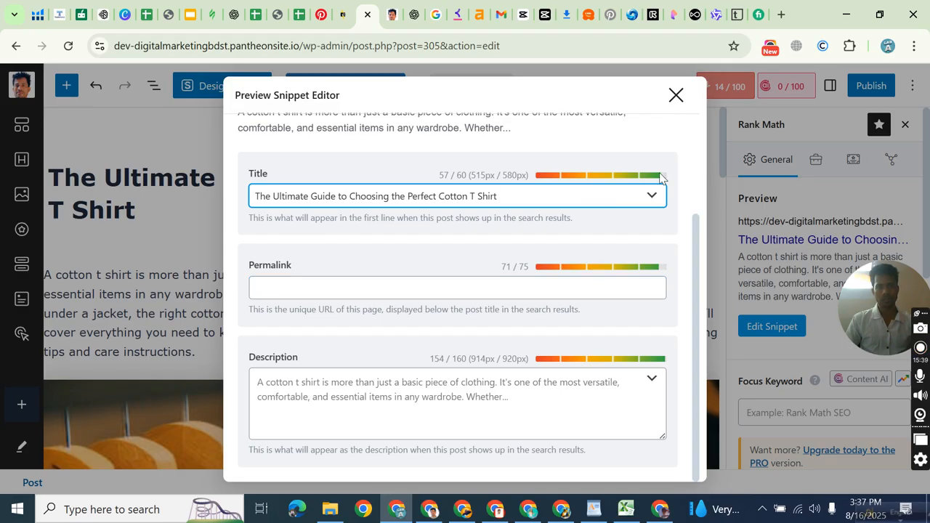
left_click(310, 288)
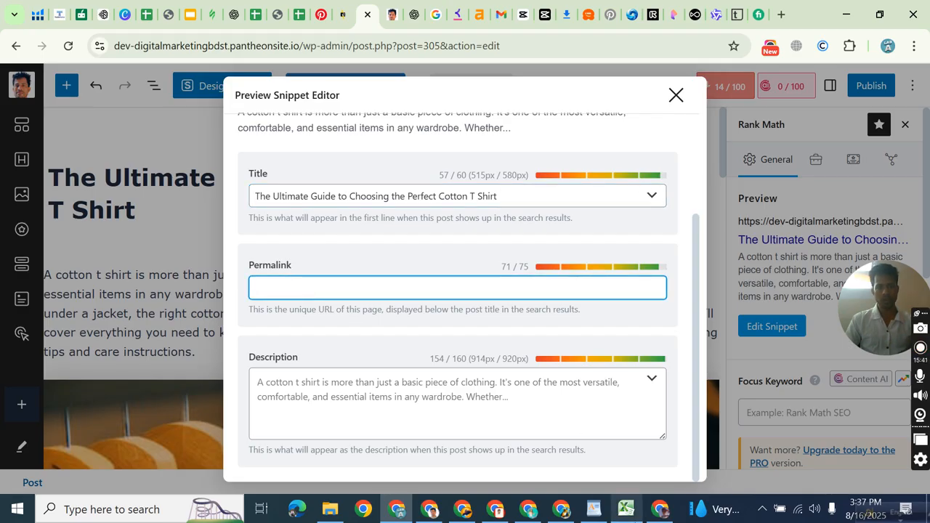
left_click(626, 509)
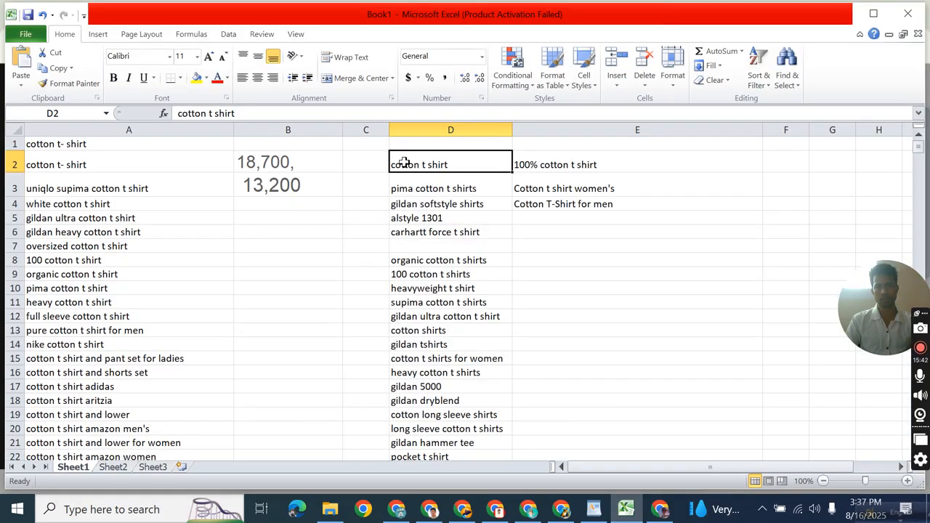
right_click(404, 163)
left_click(443, 188)
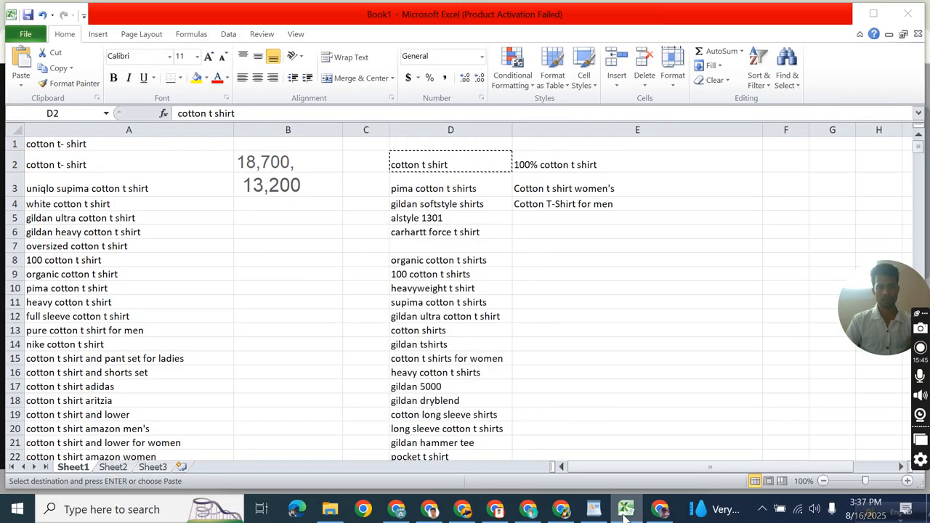
key("alt+Tab")
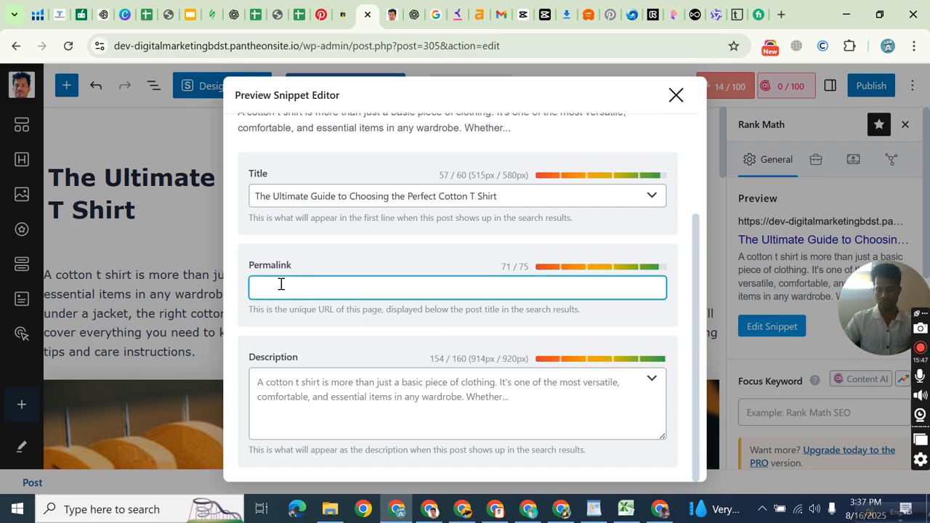
key("ctrl+v")
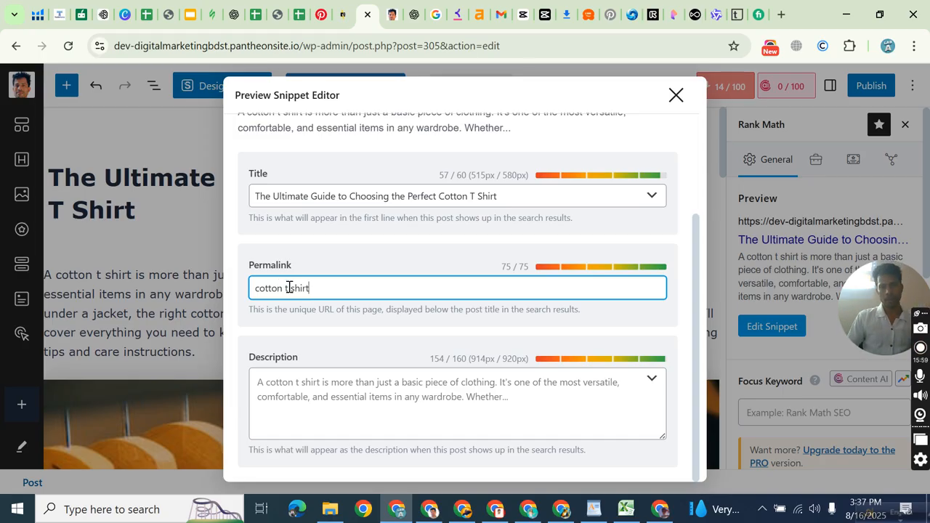
left_click(339, 401)
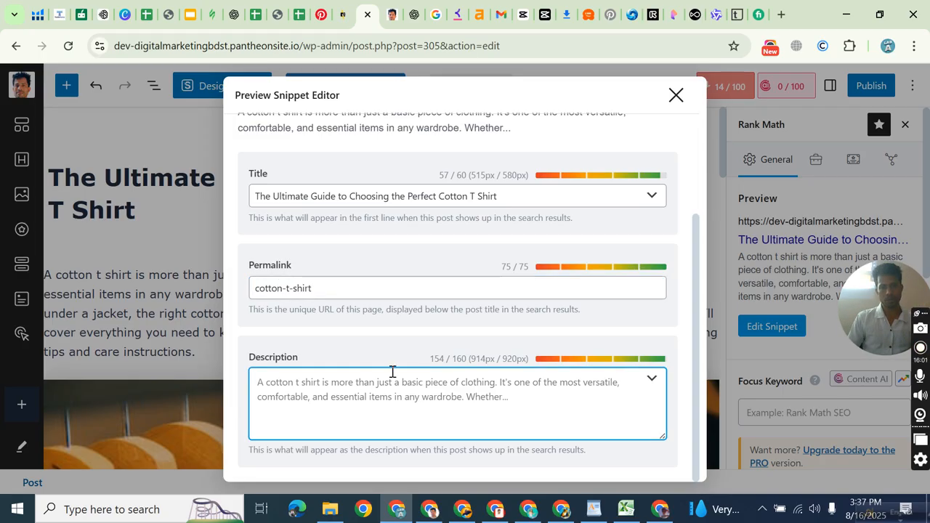
scroll(407, 348, "up", 2)
scroll(460, 293, "down", 2)
left_click(675, 95)
Copy the intro paragraph up to "selecting the perfect cotton t shirt" into the Rank Math snippet's description.
left_click_drag(46, 275, 490, 332)
right_click(396, 334)
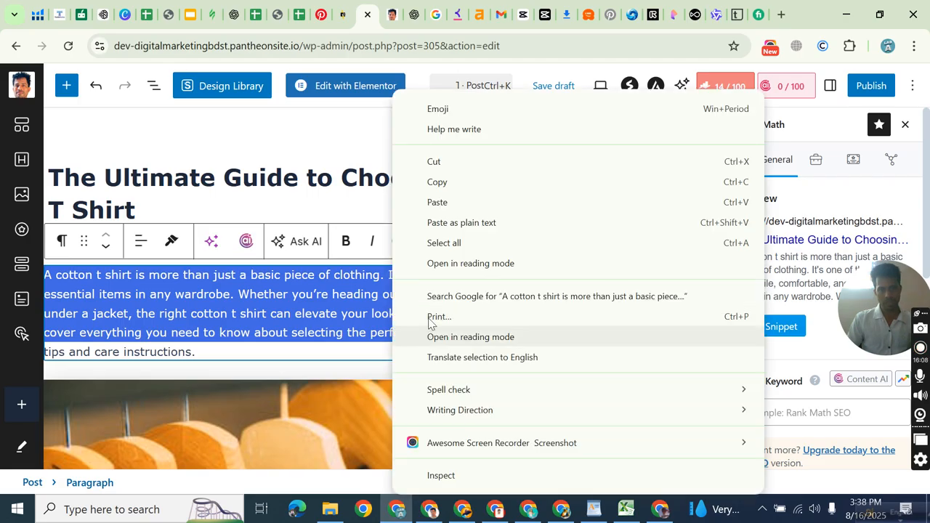
left_click(438, 183)
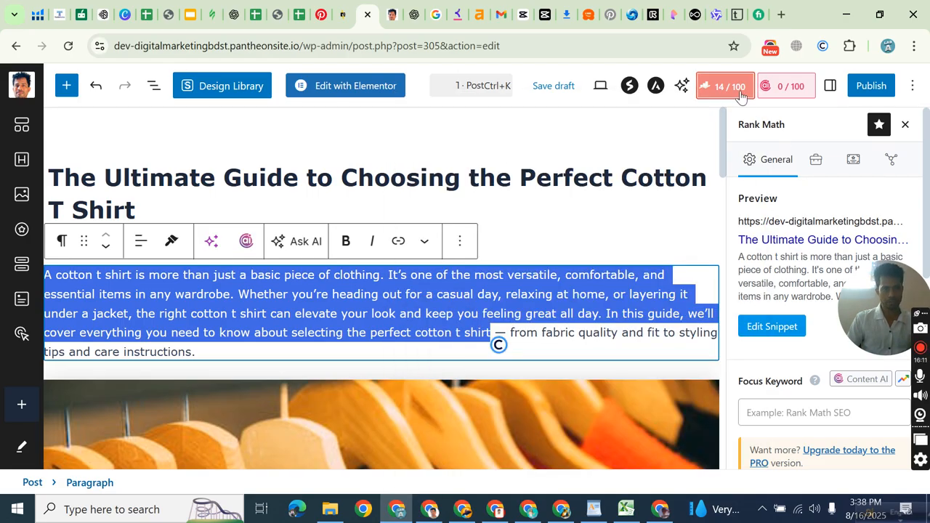
left_click(790, 326)
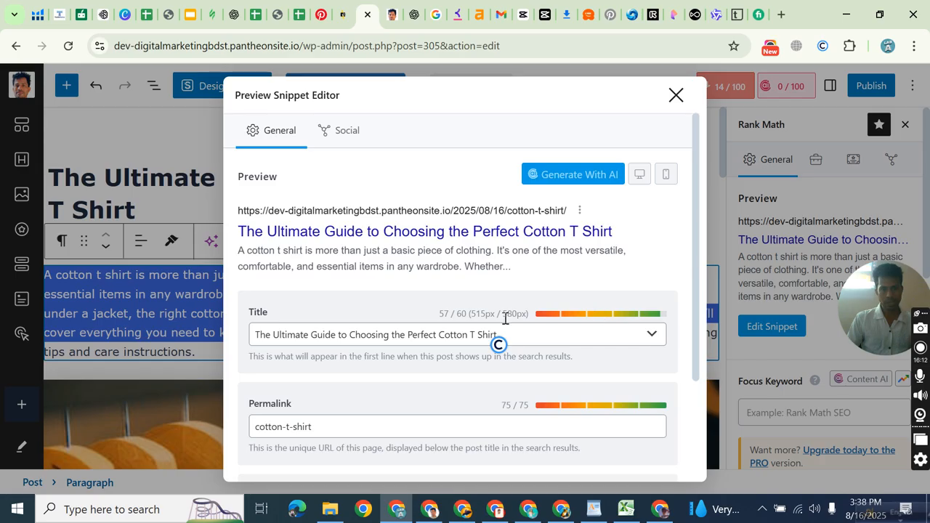
scroll(327, 369, "down", 2)
left_click(548, 390)
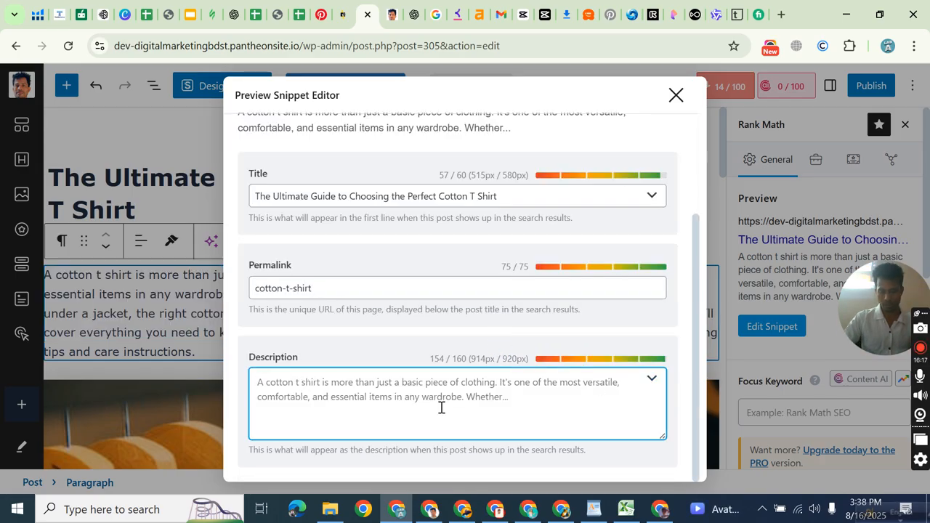
key("ctrl+v")
Shorten the snippet description from its end, removing "to know about selecting the perfect cotton t shirt" and more of the closing text.
left_click_drag(506, 433, 300, 427)
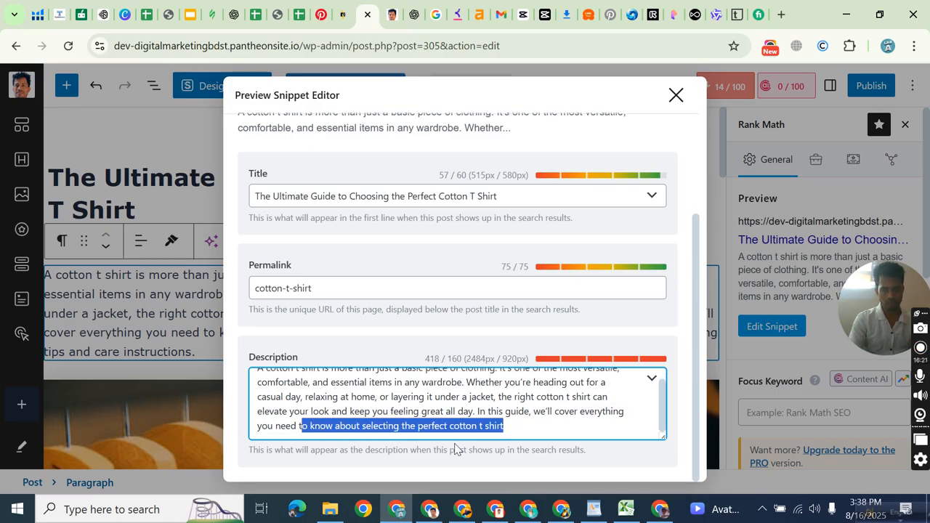
key("BackSpace")
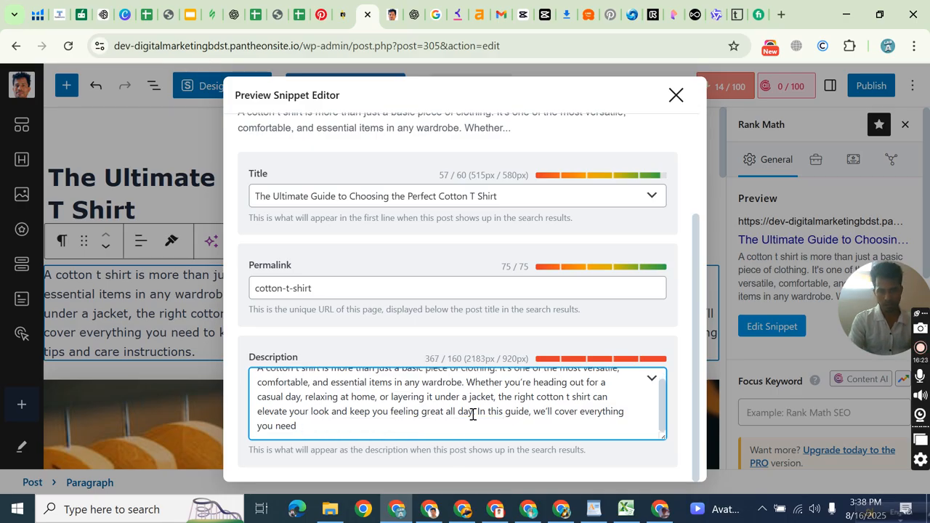
scroll(472, 414, "up", 1)
scroll(339, 415, "down", 1)
scroll(338, 415, "up", 1)
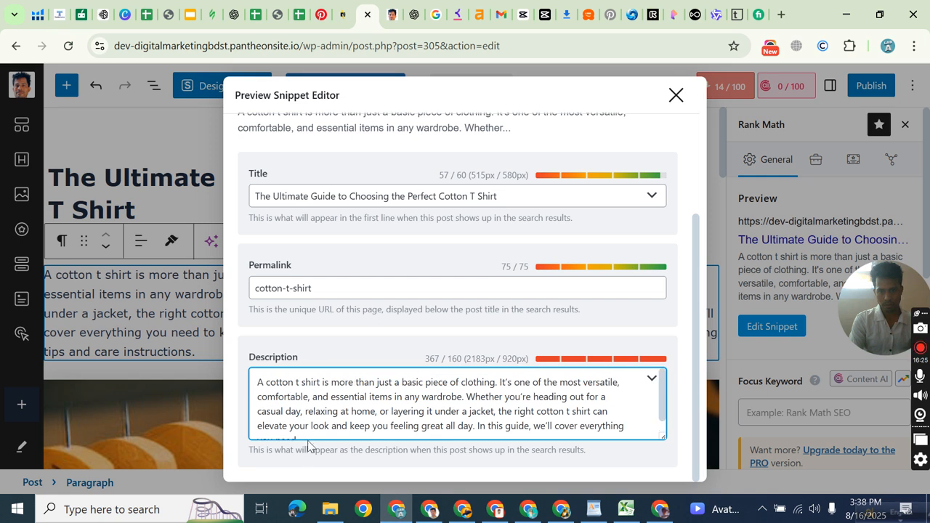
left_click_drag(308, 438, 259, 411)
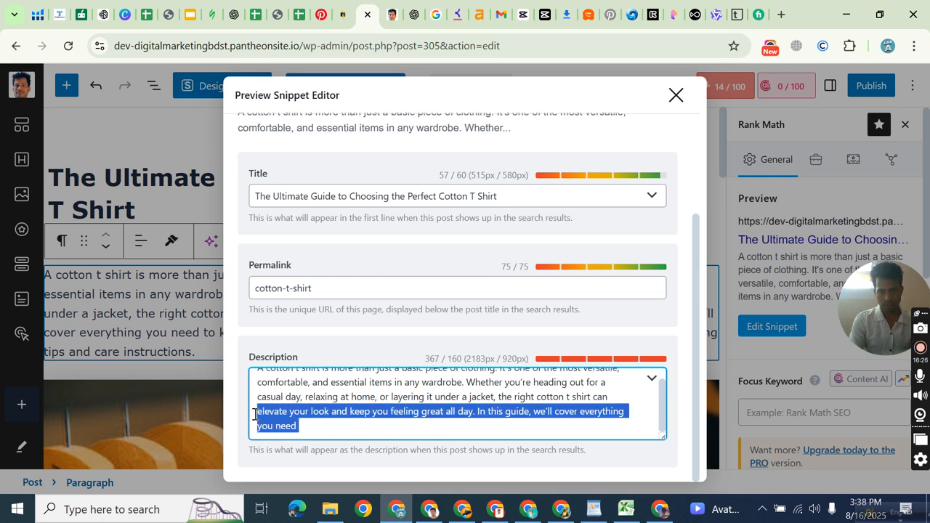
Shorten the snippet description so it ends after "comfortable, and essential items in any wardrobe.".
key("BackSpace")
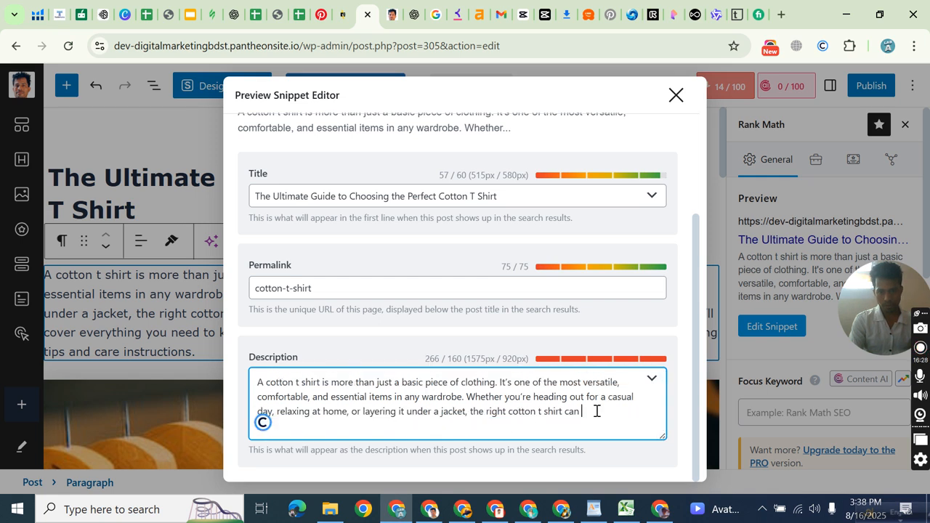
left_click_drag(596, 411, 469, 412)
key("BackSpace")
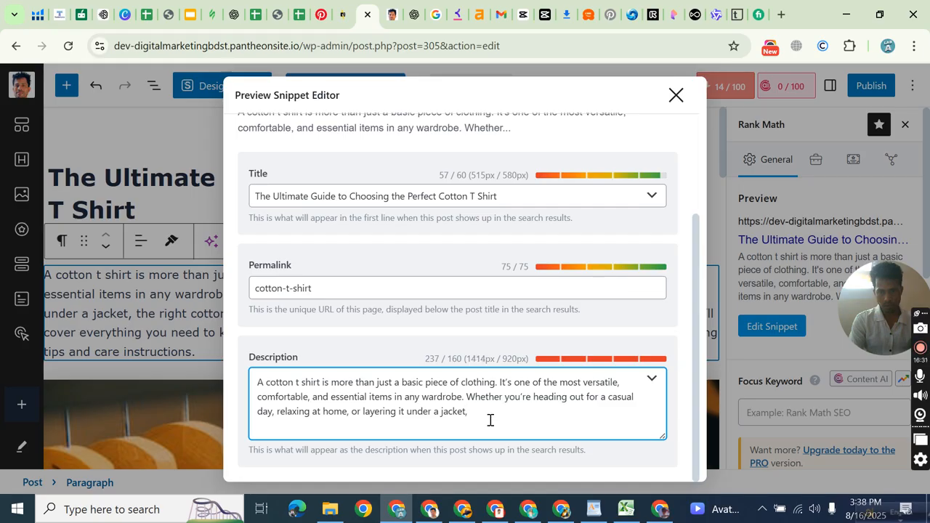
key("BackSpace")
key("BackSpace")
key("BackSpace")
key("BackSpace")
key("BackSpace")
key("BackSpace")
key("BackSpace")
key("BackSpace")
key("BackSpace")
key("BackSpace")
left_click_drag(440, 413, 483, 396)
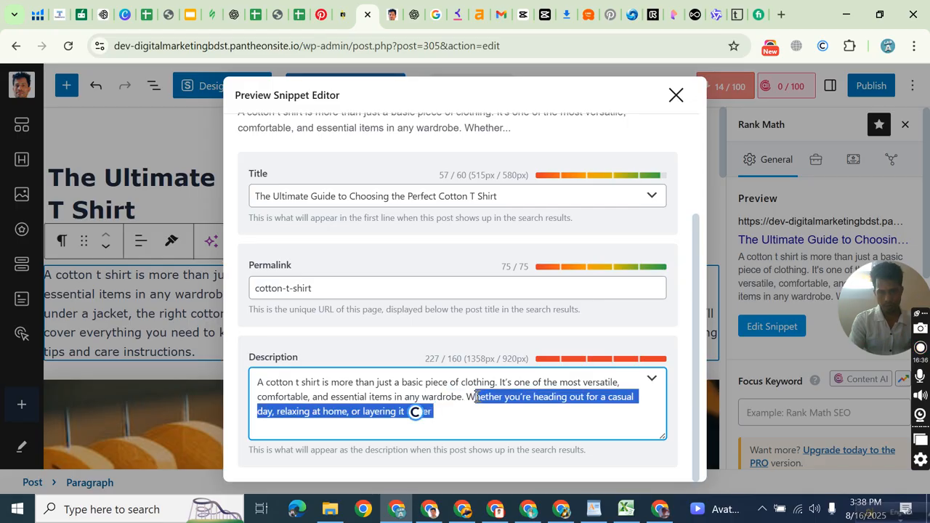
key("BackSpace")
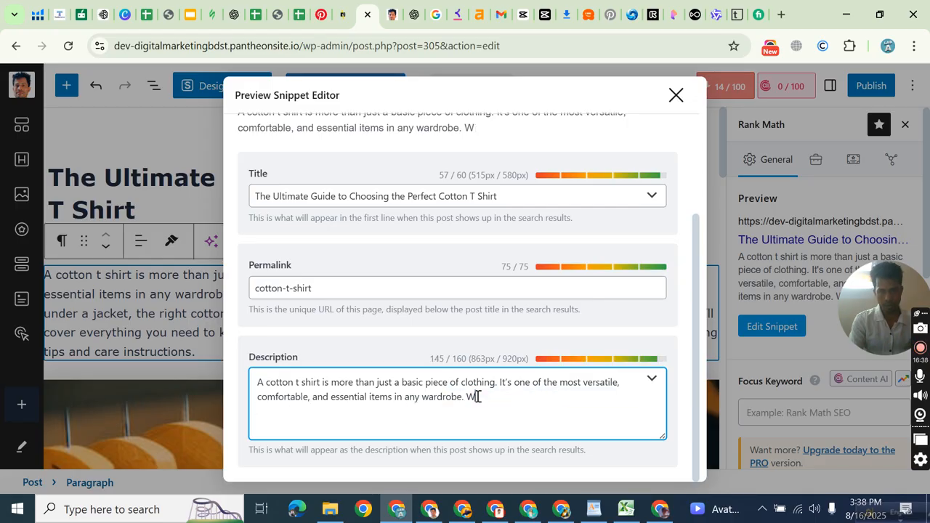
key("BackSpace")
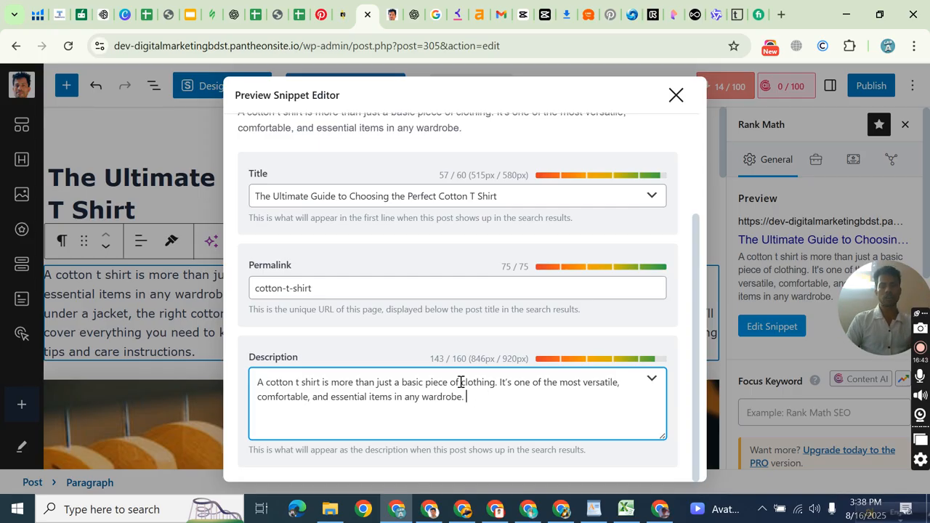
Review the post's search snippet preview and the Facebook social preview with its image, title and description fields.
scroll(403, 347, "up", 1)
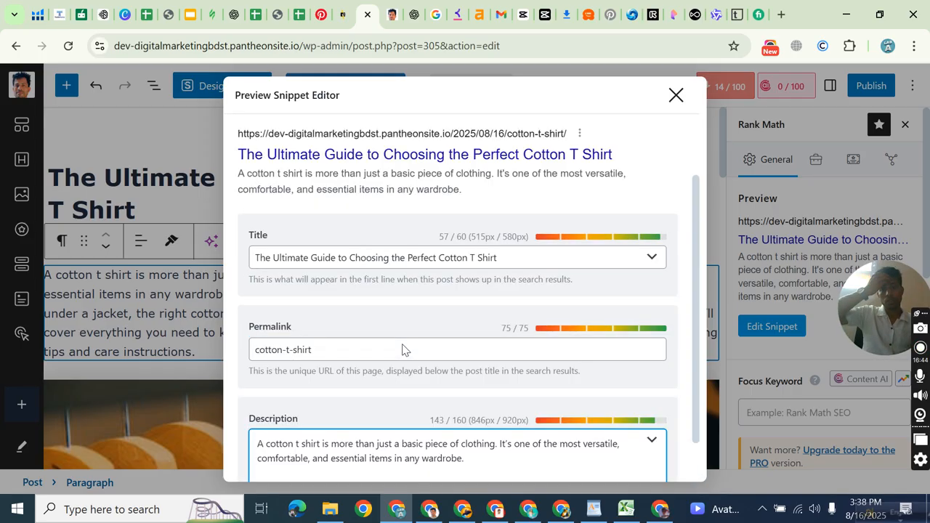
scroll(405, 357, "down", 1)
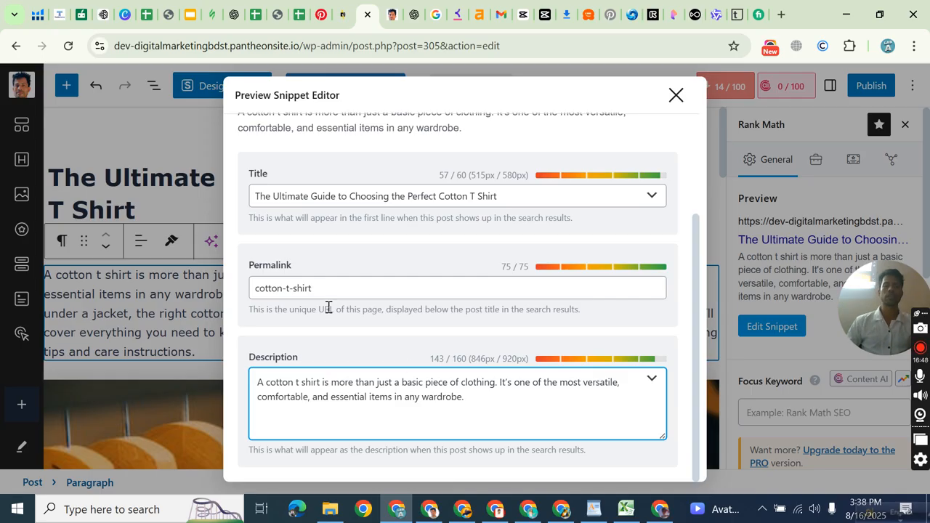
scroll(445, 194, "up", 2)
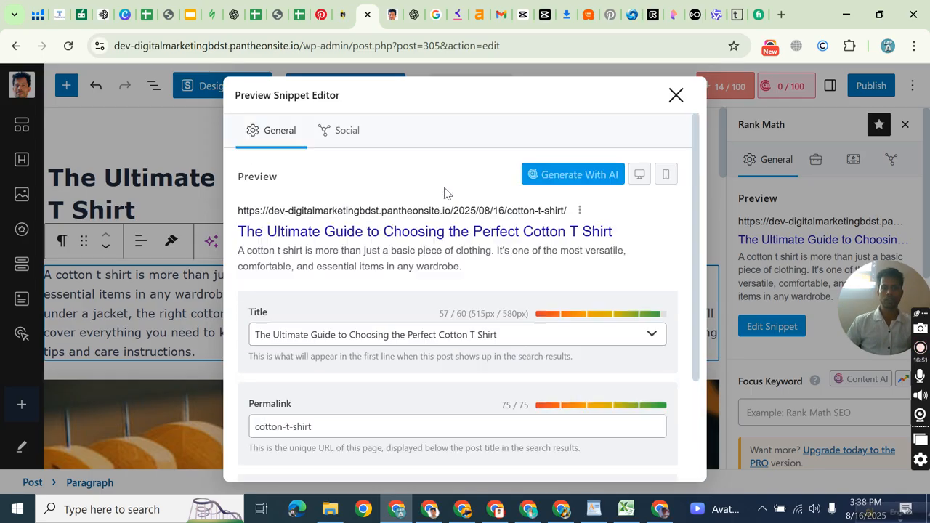
scroll(362, 208, "down", 2)
scroll(362, 208, "up", 2)
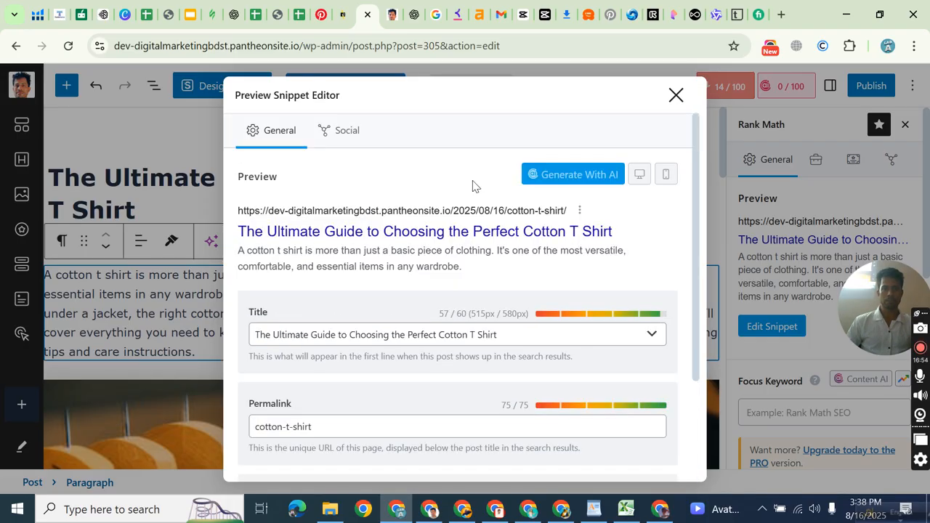
left_click(332, 139)
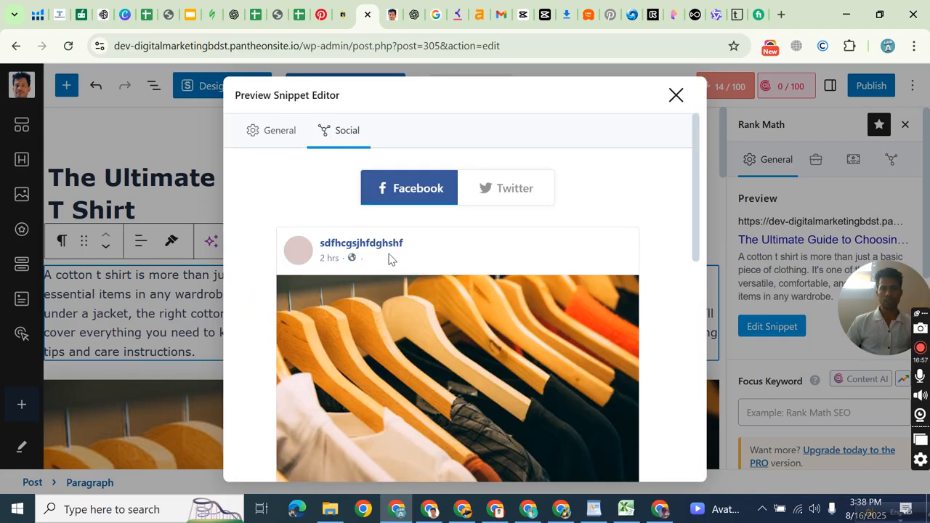
scroll(365, 256, "down", 5)
scroll(363, 269, "down", 3)
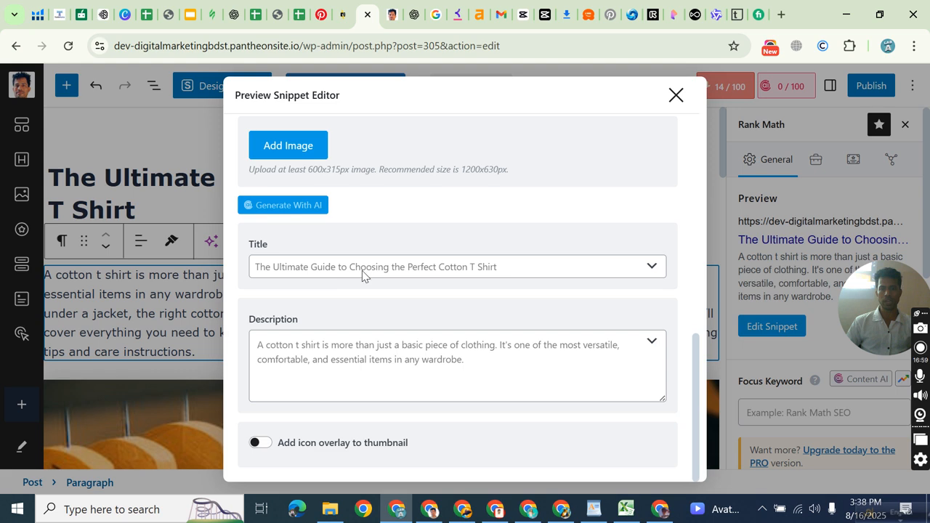
scroll(387, 233, "up", 3)
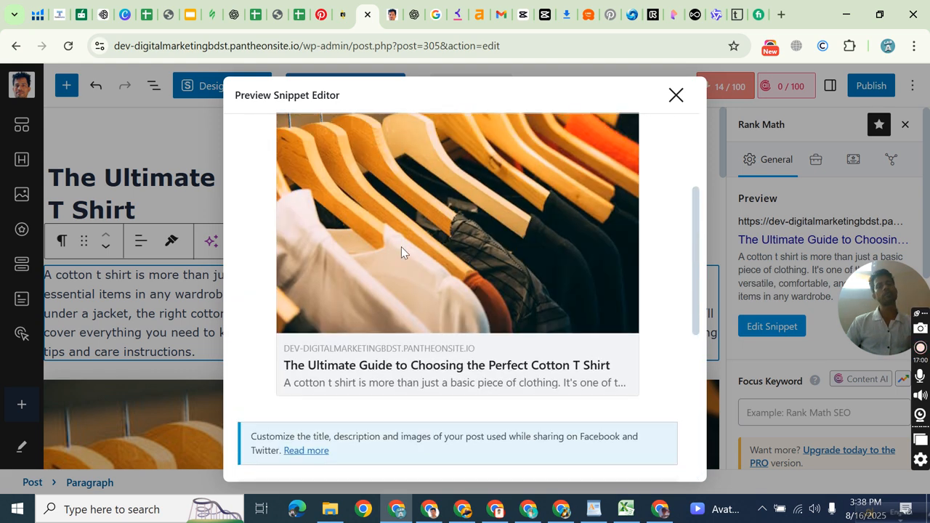
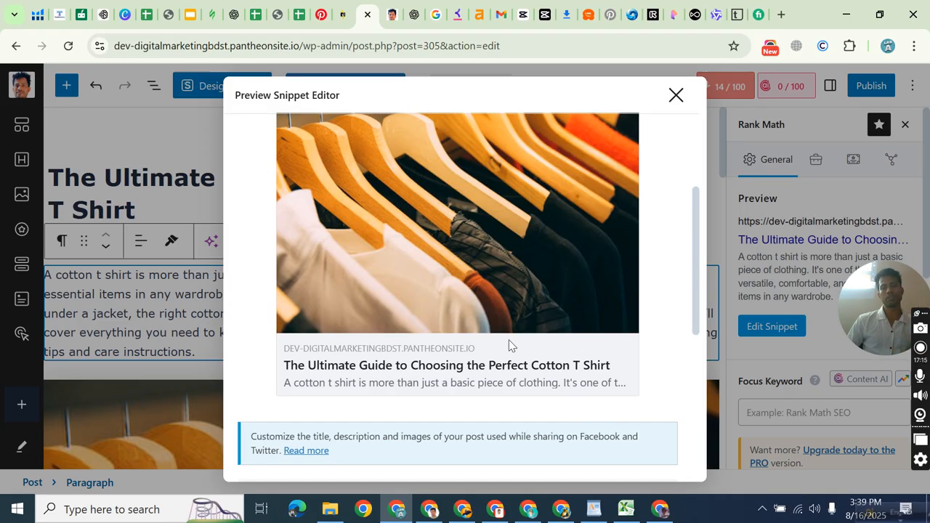
scroll(508, 342, "down", 3)
scroll(396, 239, "up", 3)
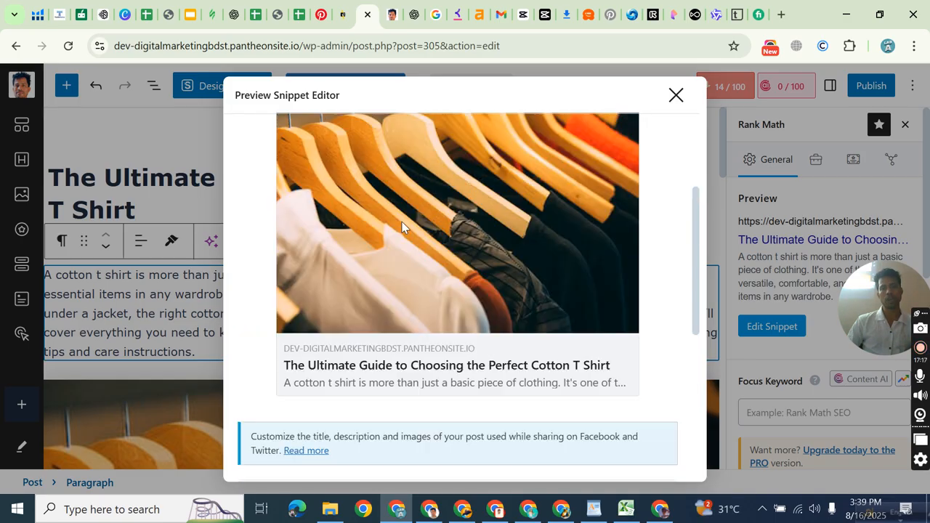
scroll(508, 216, "up", 3)
Compare the Twitter and Facebook social previews, check the Facebook title and description fields, and close the snippet editor.
left_click(516, 202)
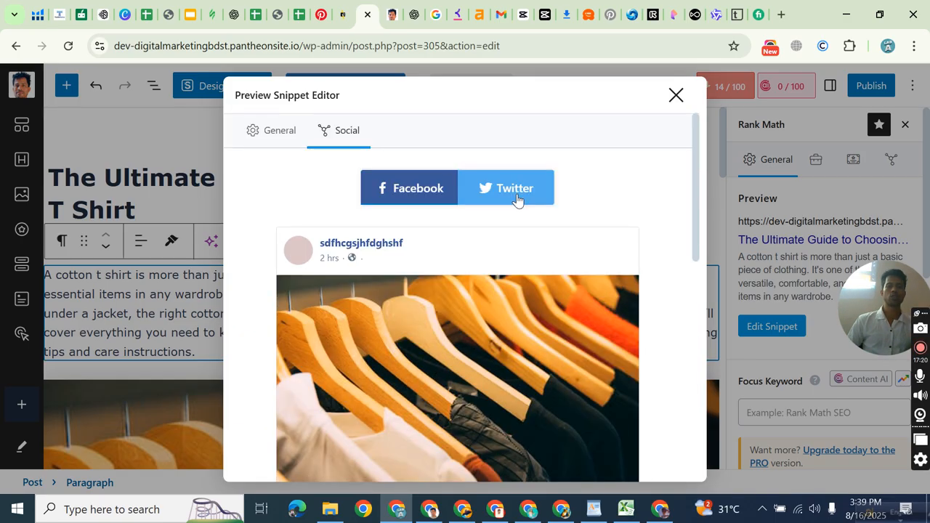
left_click(409, 199)
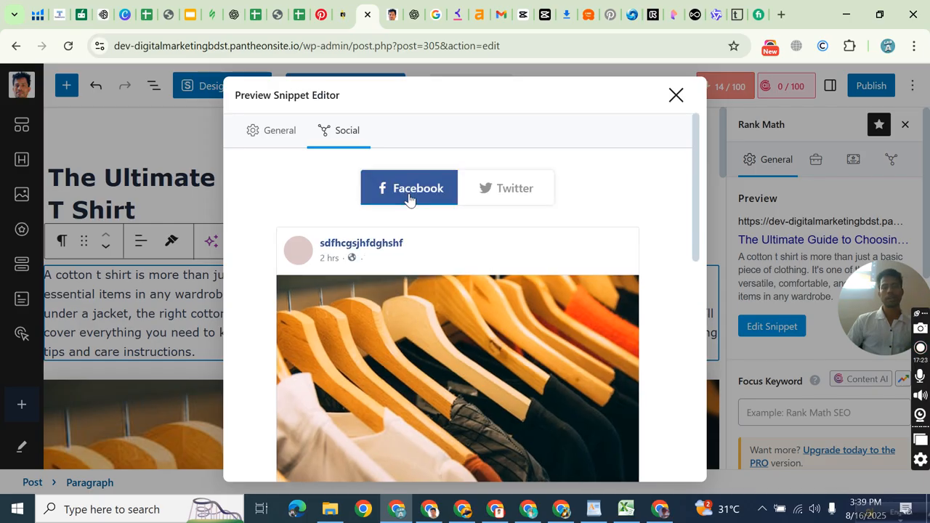
left_click(486, 201)
left_click(395, 201)
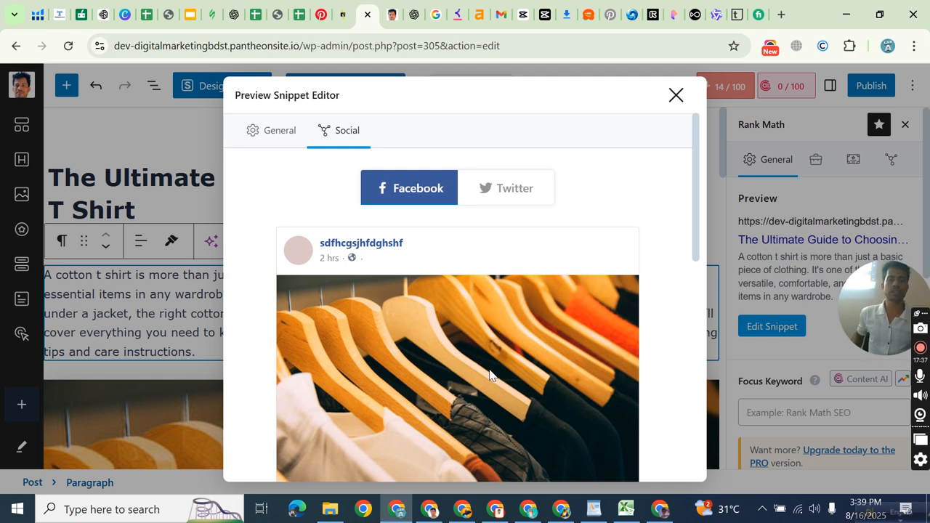
scroll(410, 268, "down", 1)
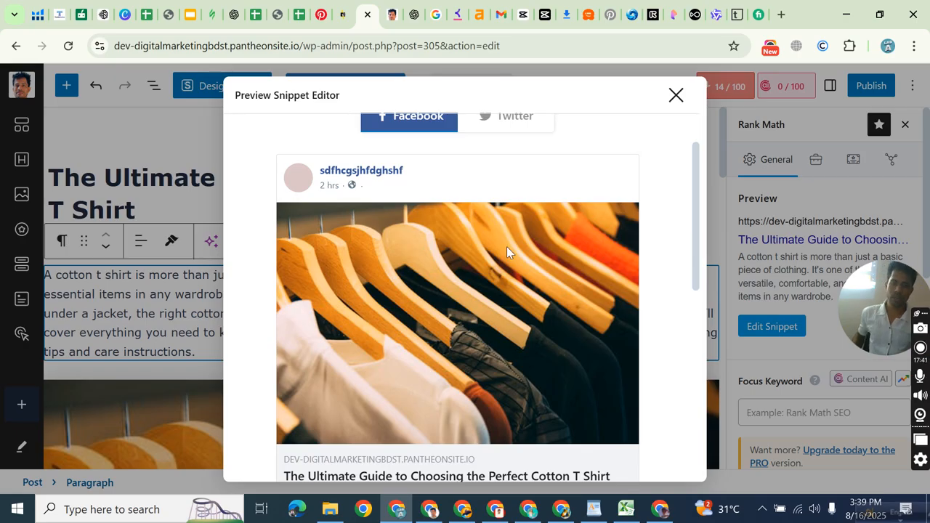
scroll(427, 264, "down", 4)
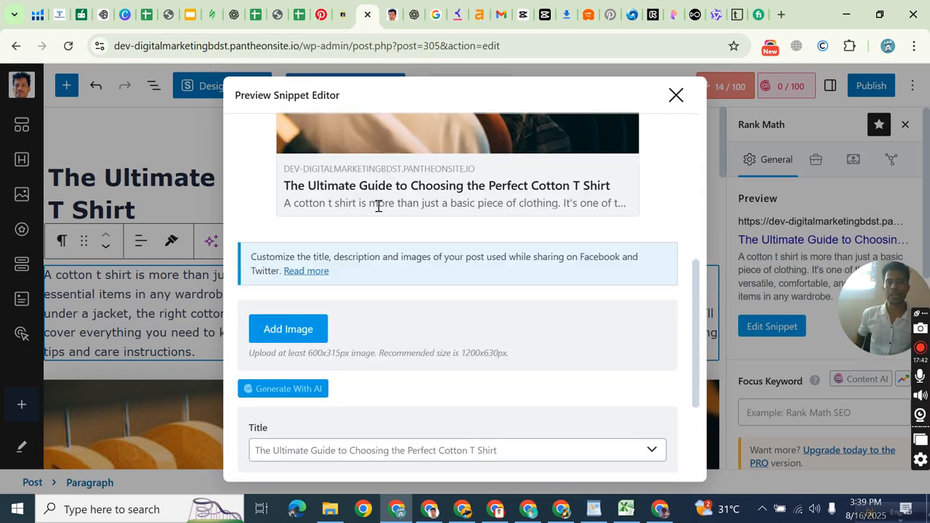
scroll(399, 185, "down", 3)
left_click(313, 373)
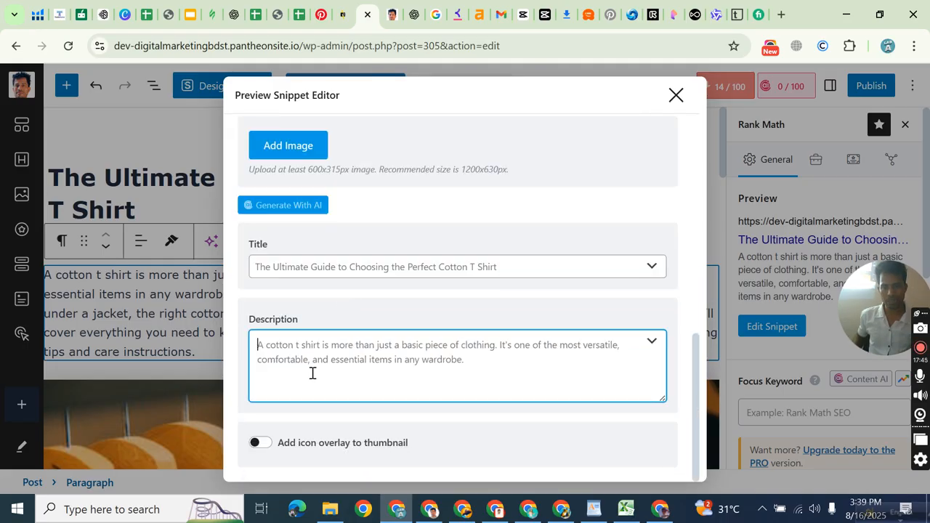
scroll(438, 321, "up", 7)
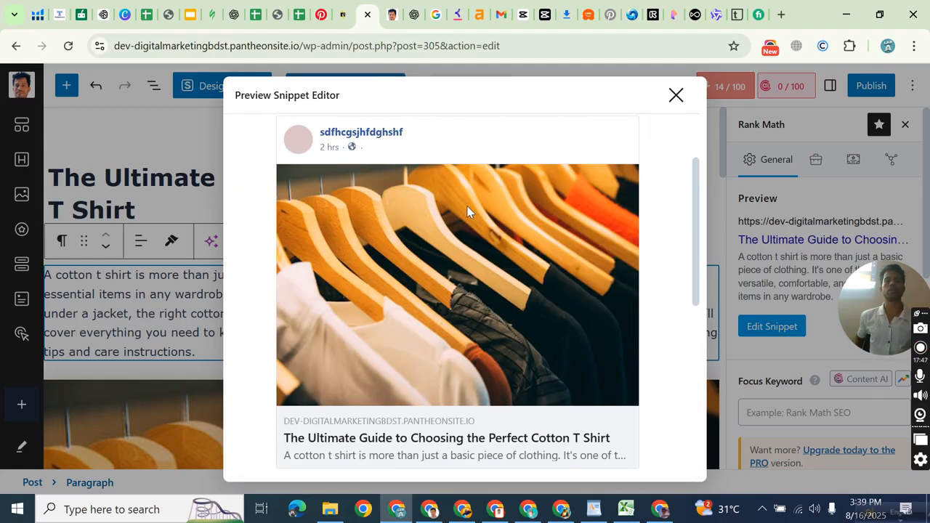
scroll(469, 210, "up", 3)
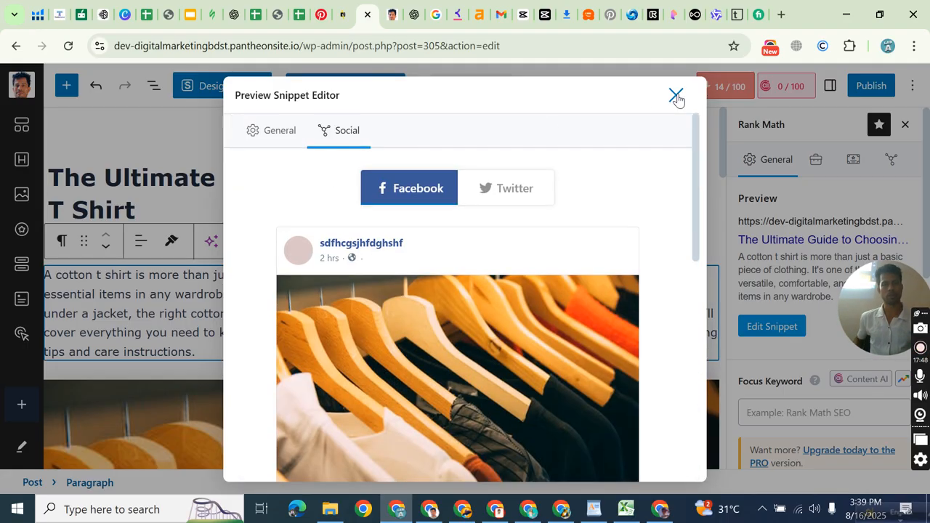
left_click(676, 96)
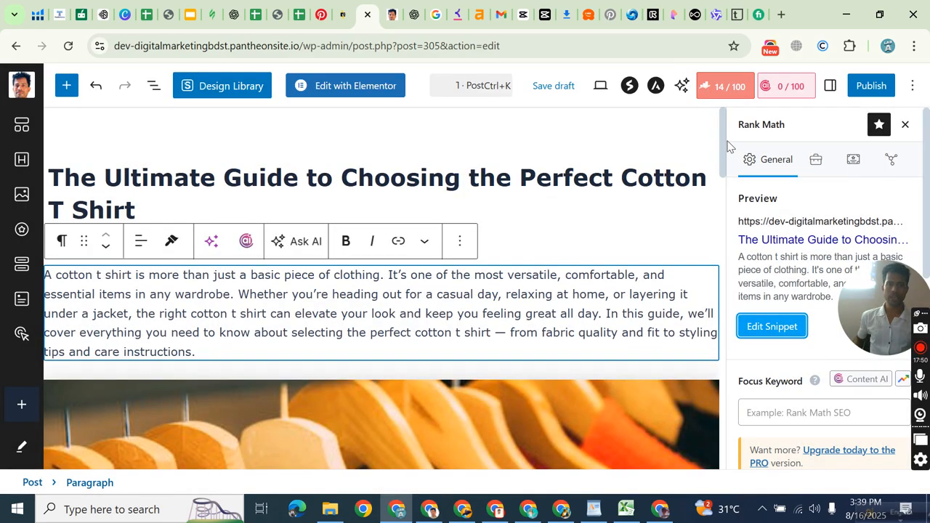
Copy "cotton t shirt" from cell D2 of the Excel keyword sheet and enter it as the post's focus keyword in Rank Math.
left_click(785, 410)
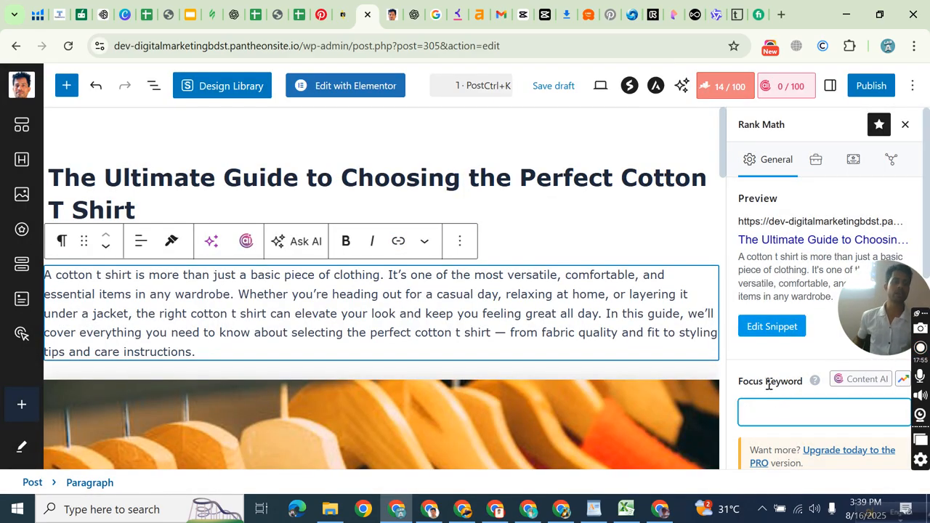
scroll(781, 370, "down", 3)
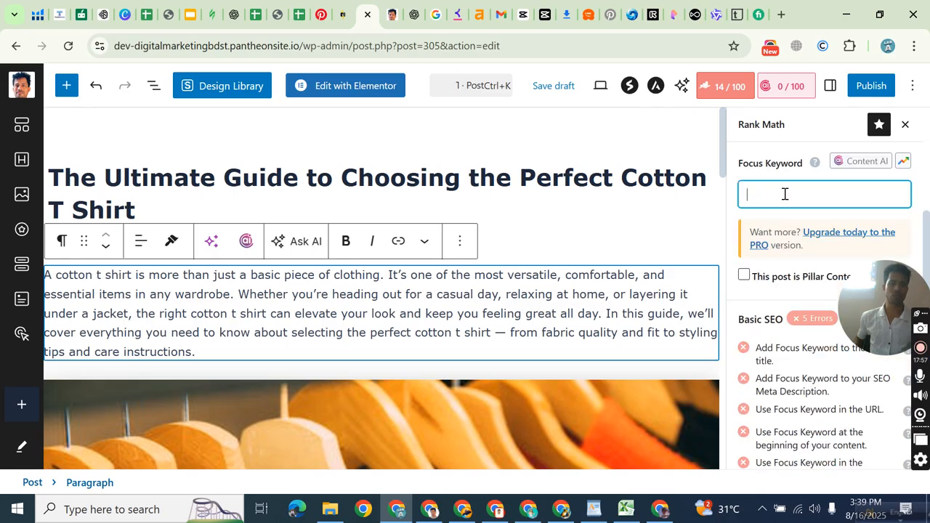
left_click(625, 508)
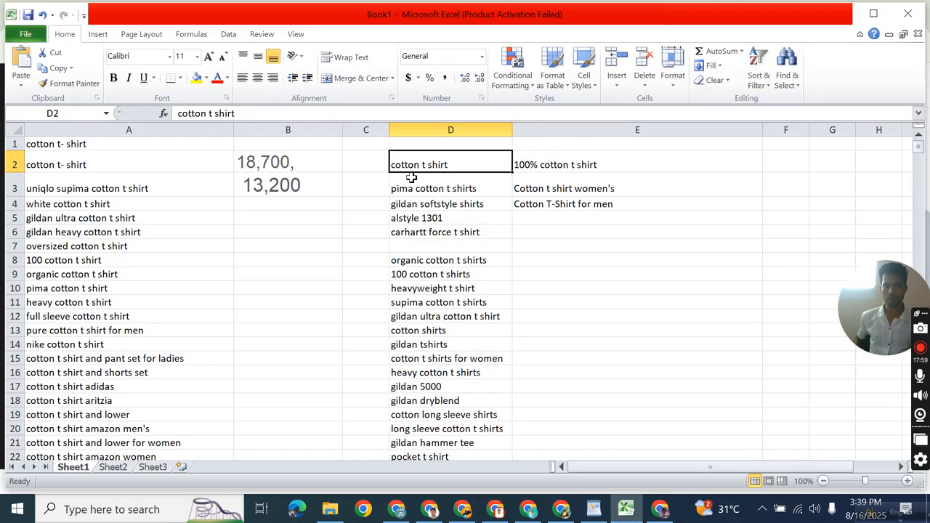
right_click(440, 164)
left_click(502, 189)
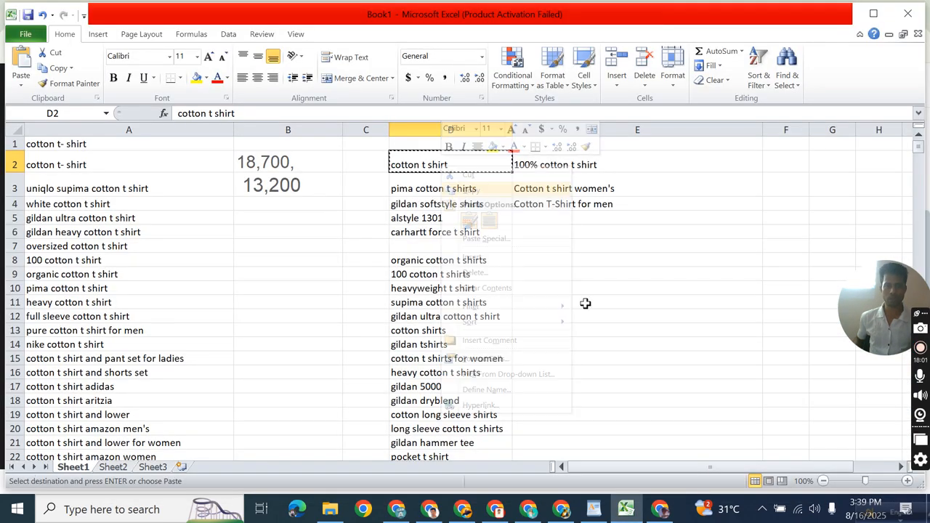
left_click(626, 508)
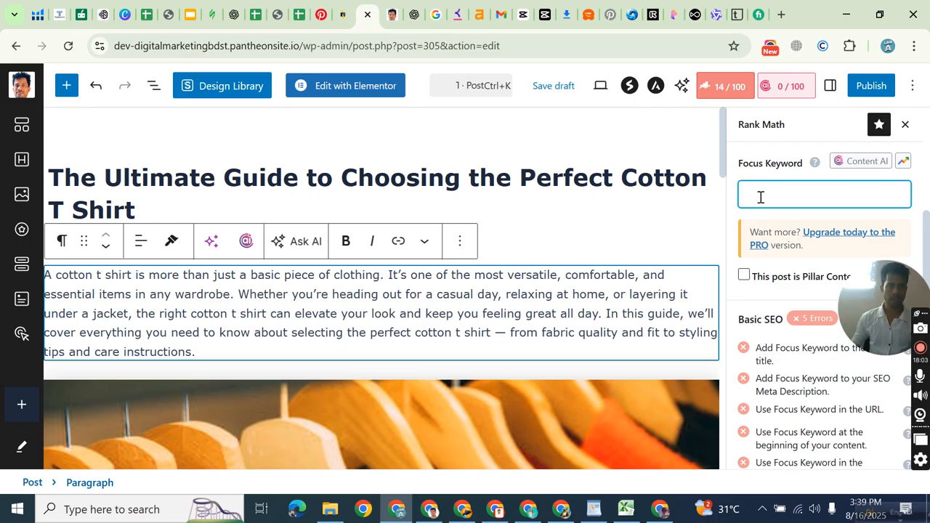
key("ctrl+v")
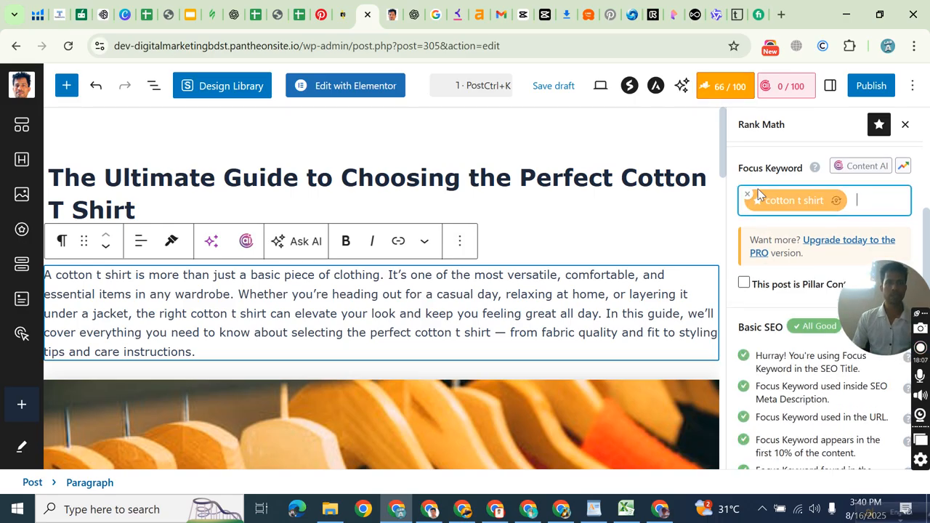
Review the post's Rank Math score and look over the article's title, introduction and first sections.
left_click(721, 90)
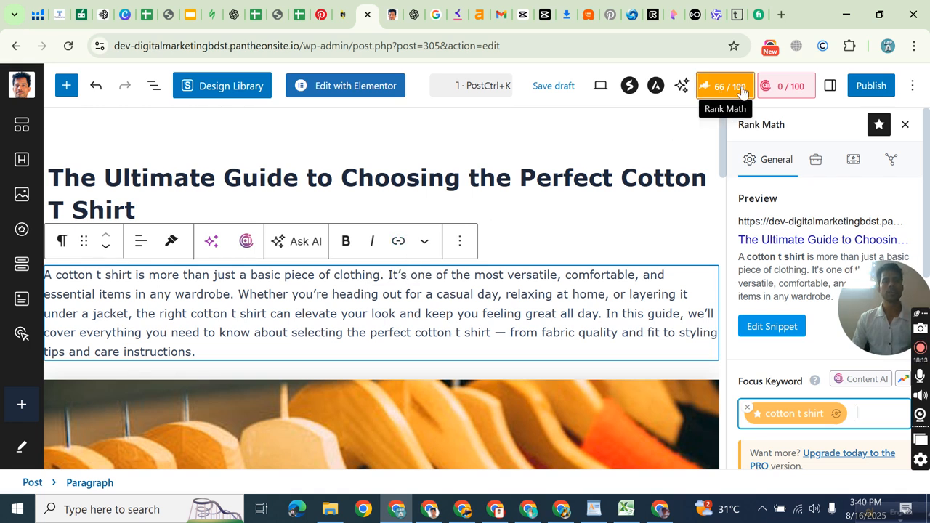
scroll(520, 272, "down", 5)
scroll(521, 274, "down", 5)
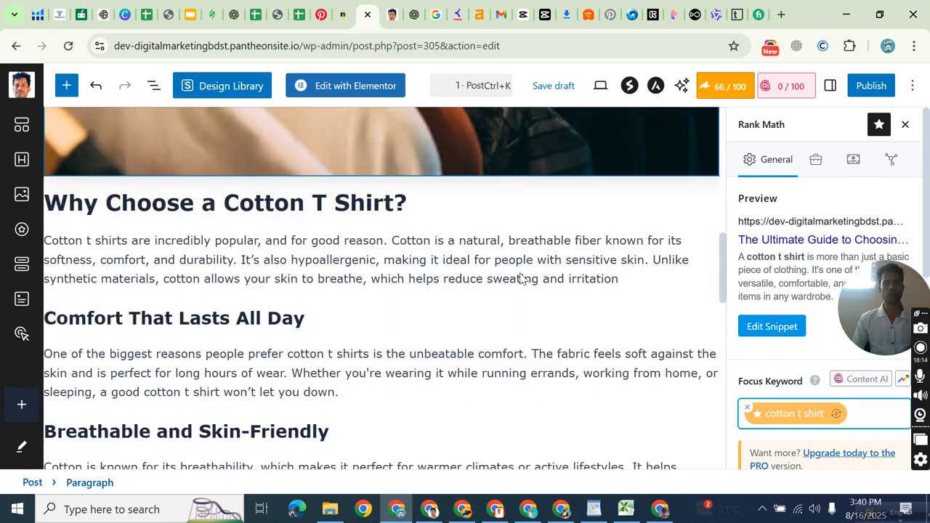
scroll(521, 274, "up", 9)
left_click(521, 274)
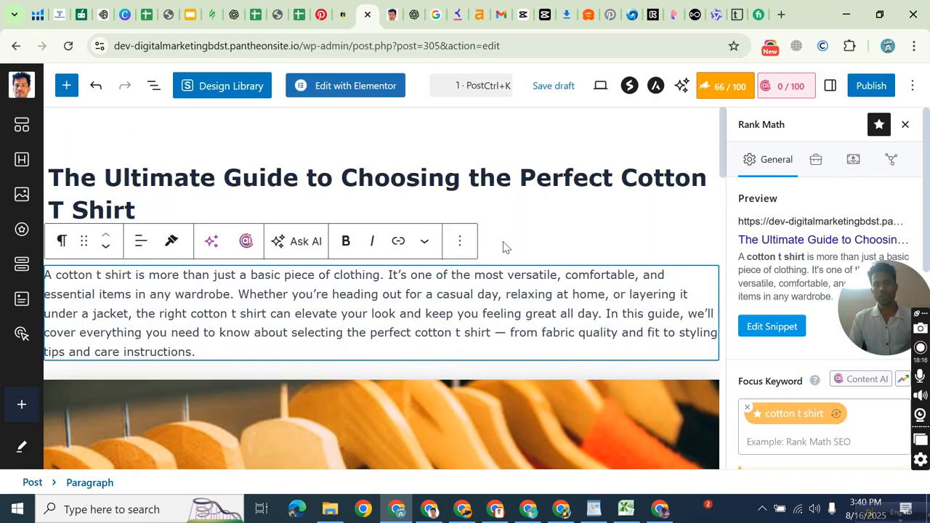
left_click(354, 191)
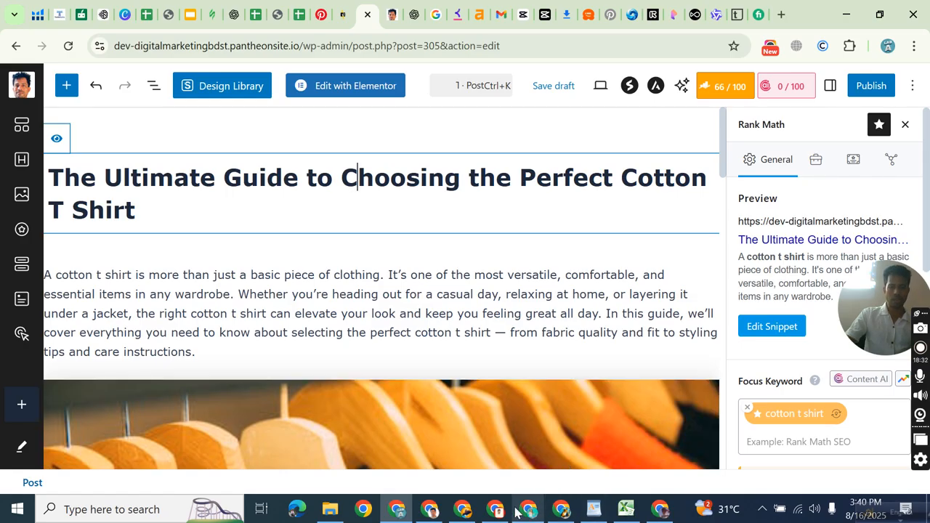
Copy "cotton t shirt" from cell D2 of the Excel keyword sheet and search Google for it.
left_click(625, 509)
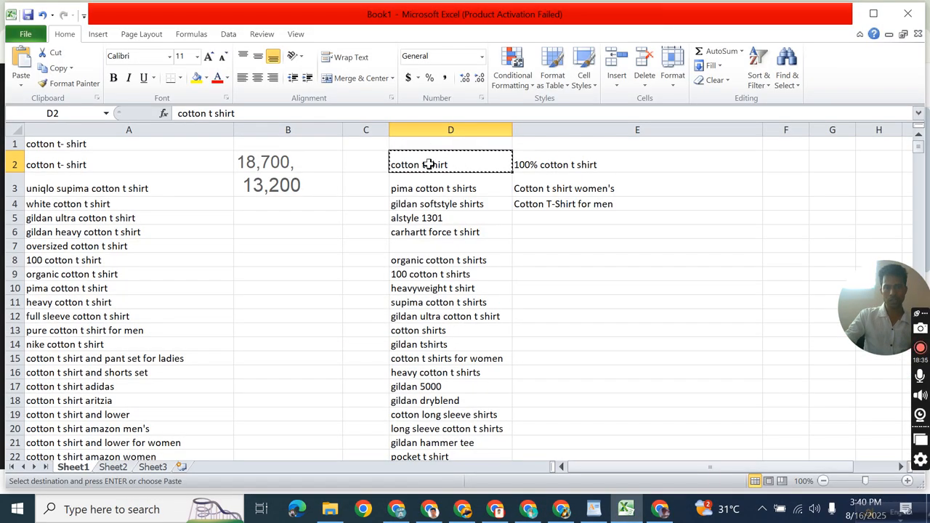
right_click(429, 165)
left_click(459, 185)
key("alt+Tab")
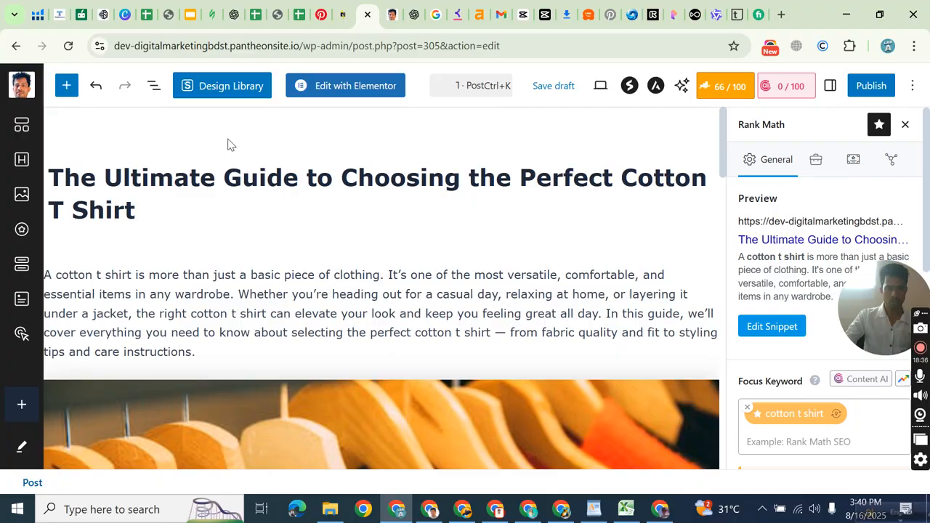
left_click(317, 180)
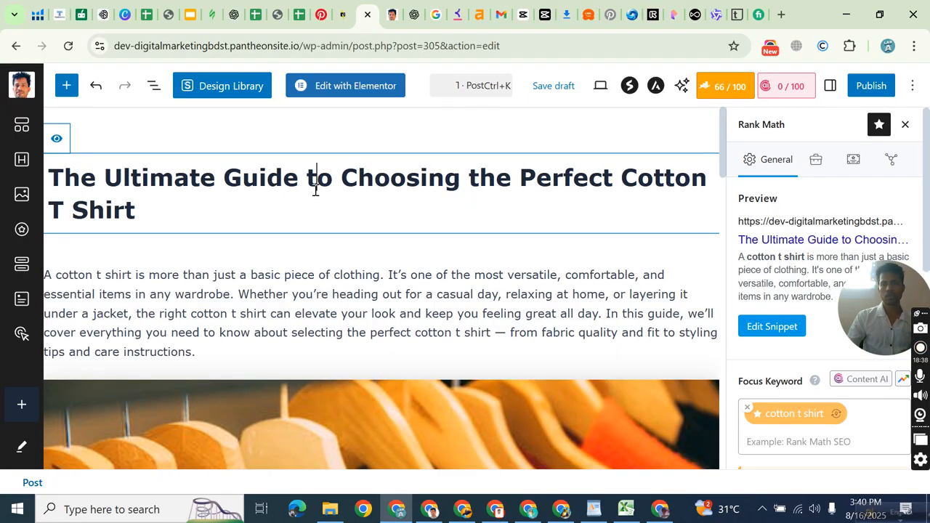
left_click(437, 18)
key("ctrl+l")
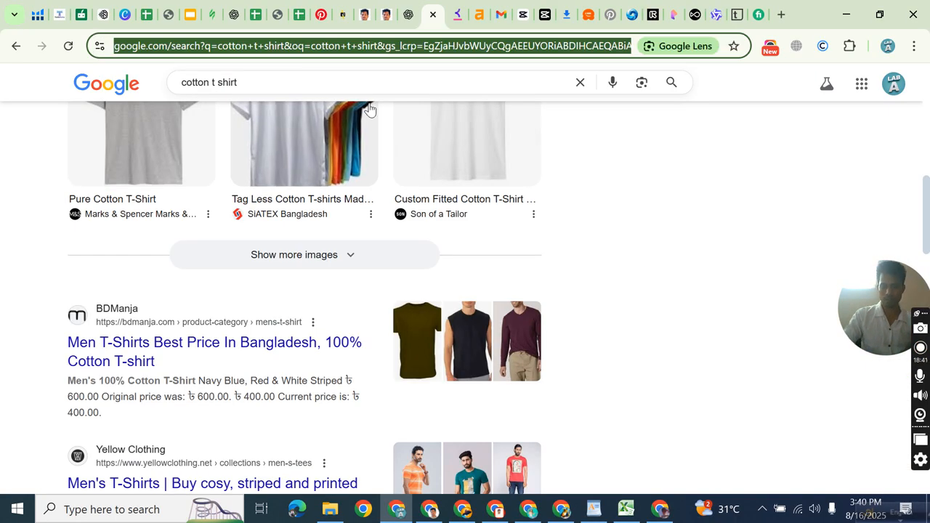
key("ctrl+v")
key("Return")
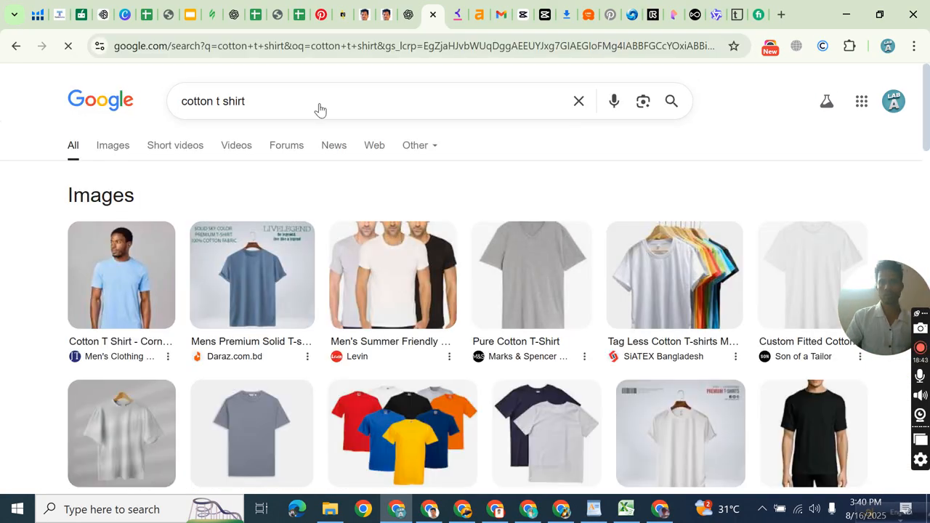
Look through the Google results and People also ask questions, and refine the search to "cotton t shirt canada".
scroll(317, 248, "down", 10)
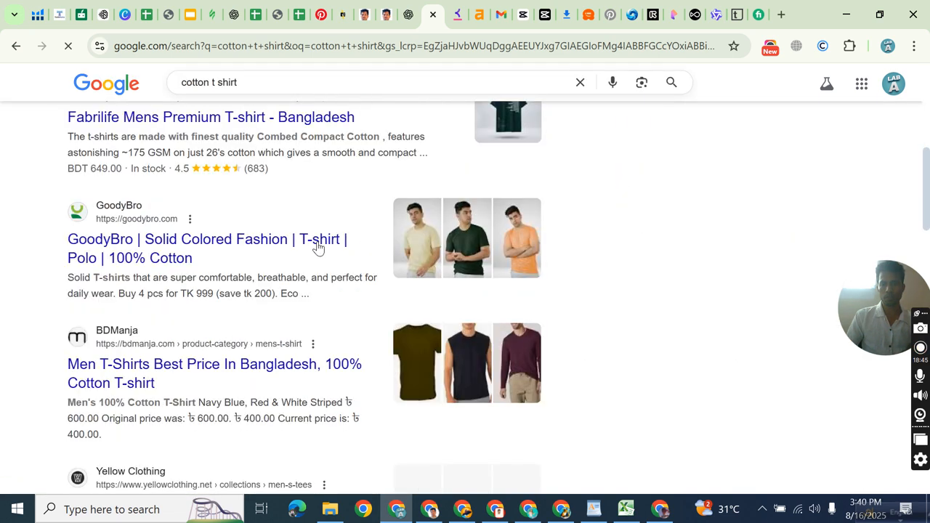
scroll(318, 247, "up", 1)
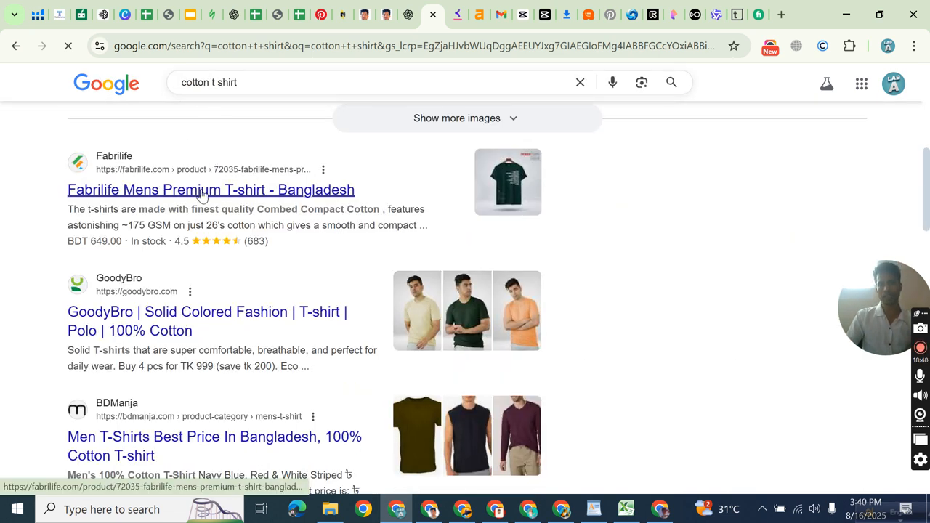
scroll(218, 240, "down", 4)
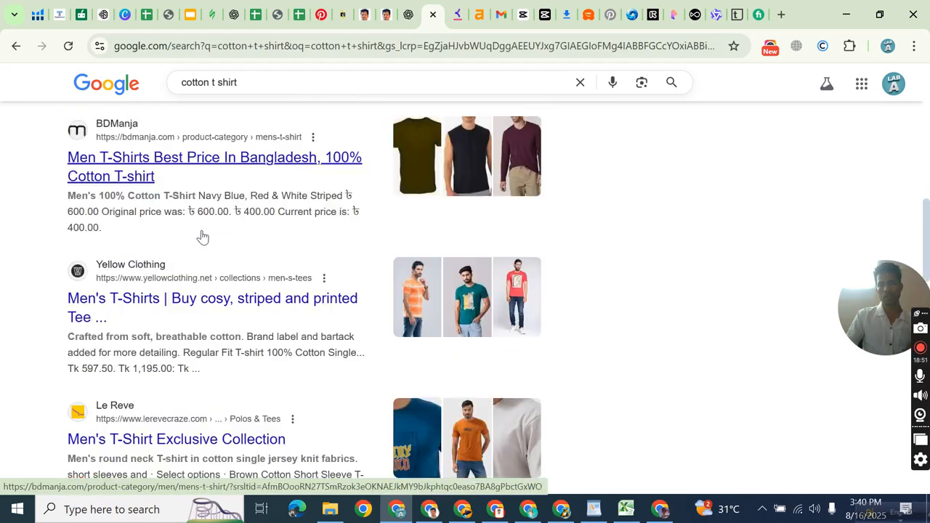
scroll(203, 237, "down", 10)
scroll(221, 212, "up", 2)
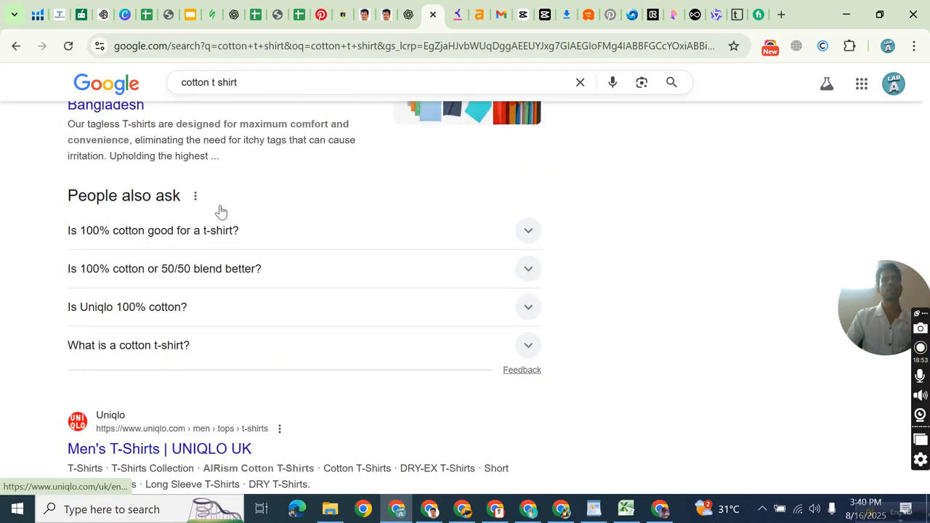
scroll(220, 212, "up", 12)
left_click(255, 101)
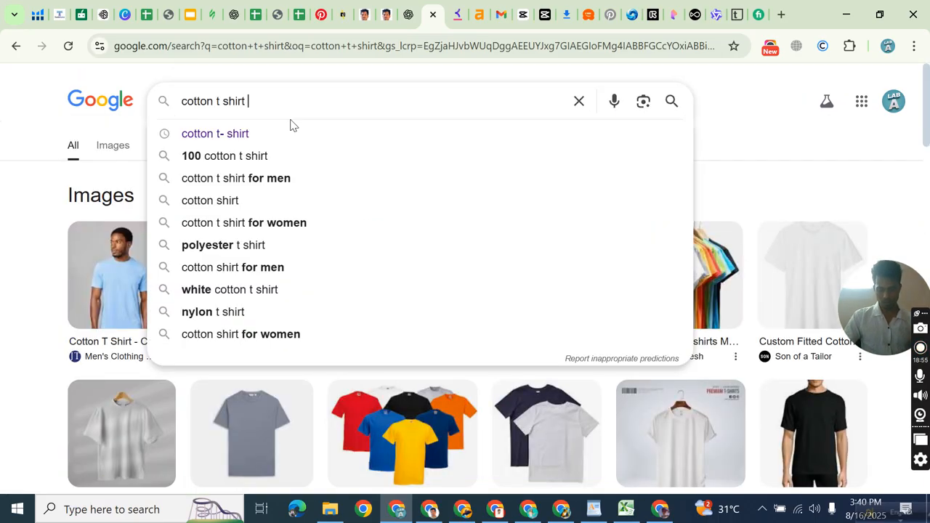
type("canada")
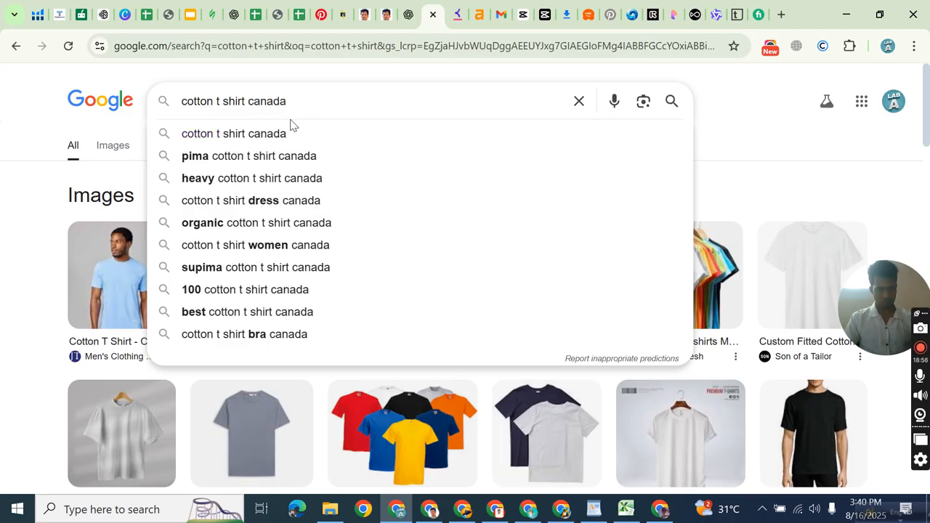
key("Return")
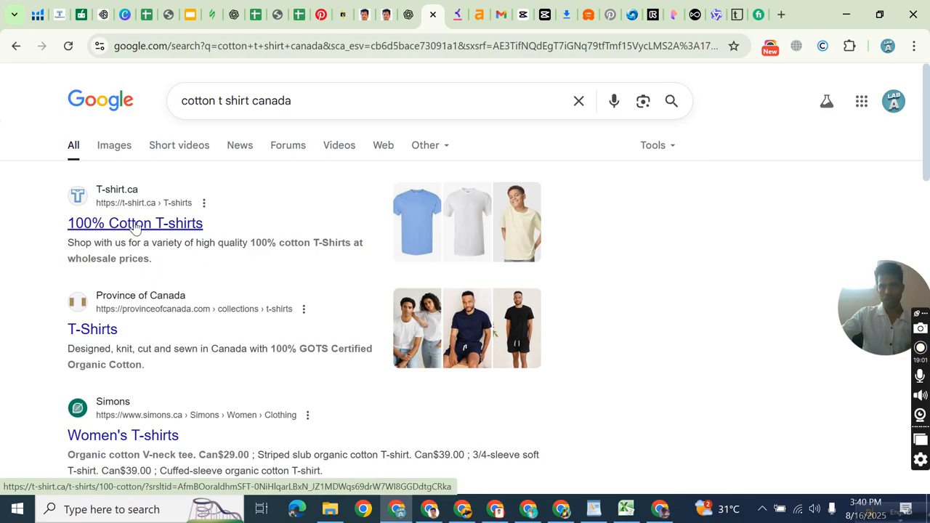
Open the T-shirt.ca, Province of Canada, Simons, Uniqlo, Mark's, Cheapest T-Shirts and jerico.ca results in separate background tabs.
middle_click(135, 228)
scroll(136, 228, "down", 1)
middle_click(95, 257)
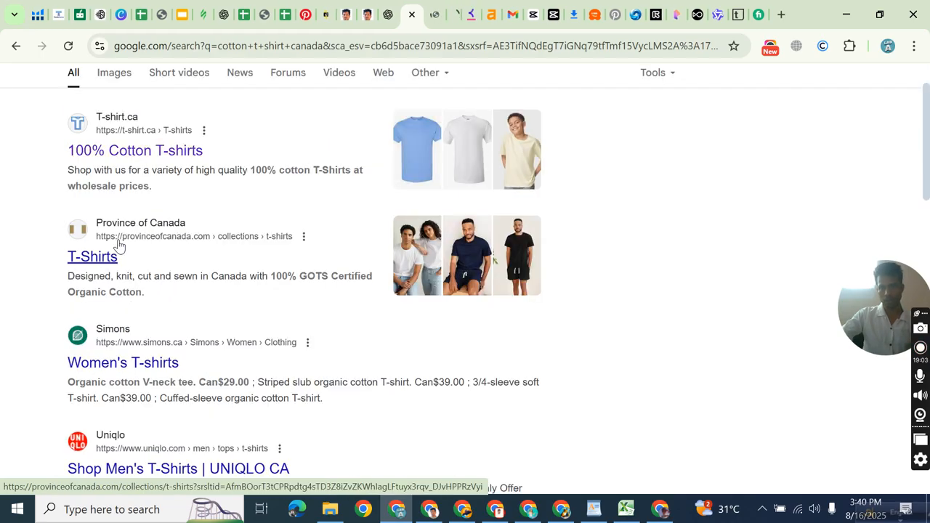
scroll(122, 246, "down", 2)
scroll(121, 246, "down", 1)
middle_click(139, 216)
scroll(145, 207, "down", 2)
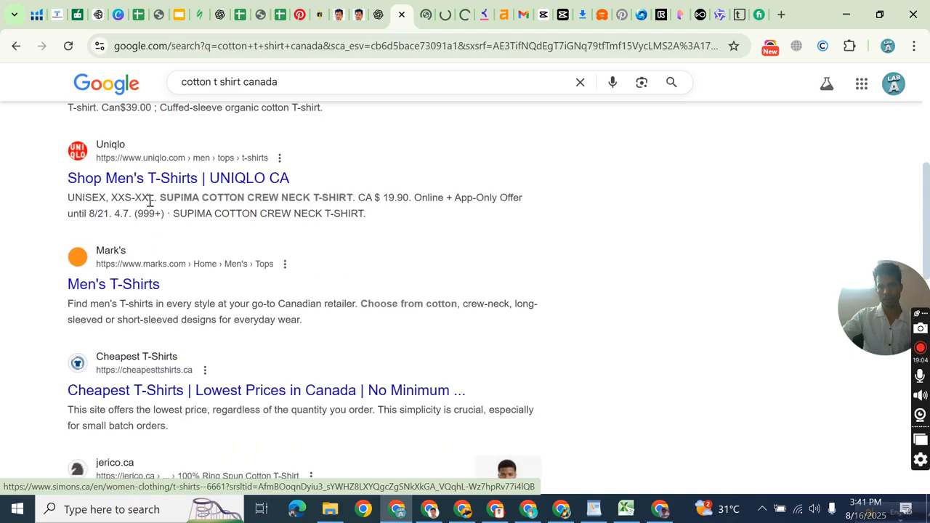
middle_click(153, 181)
middle_click(112, 284)
scroll(112, 280, "up", 1)
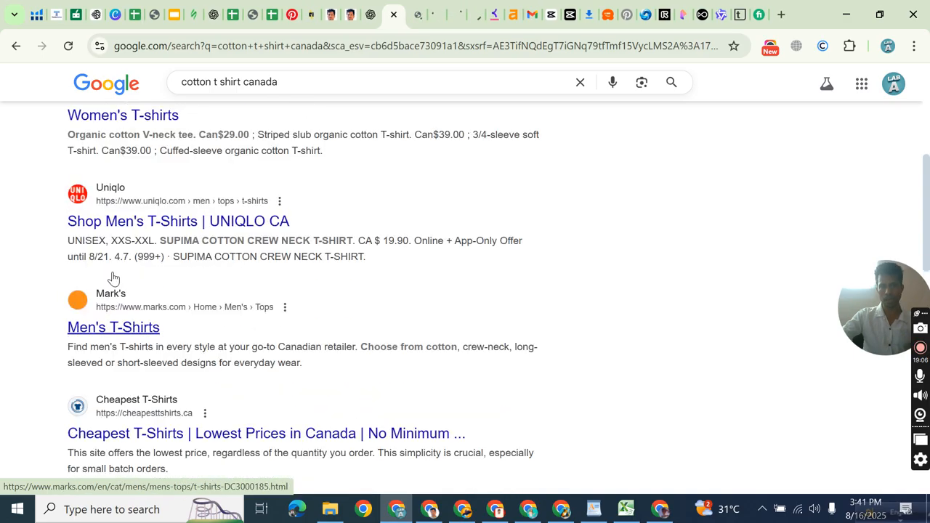
scroll(175, 240, "down", 3)
middle_click(170, 245)
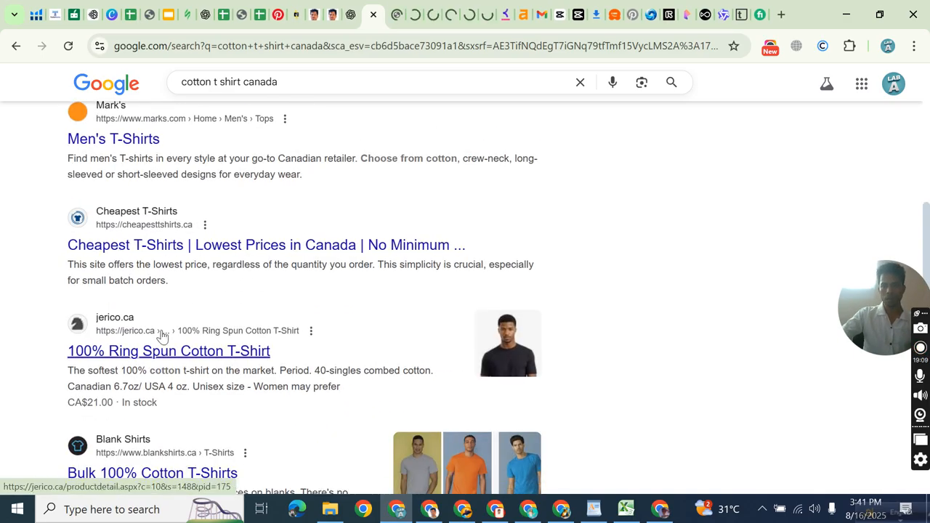
middle_click(155, 353)
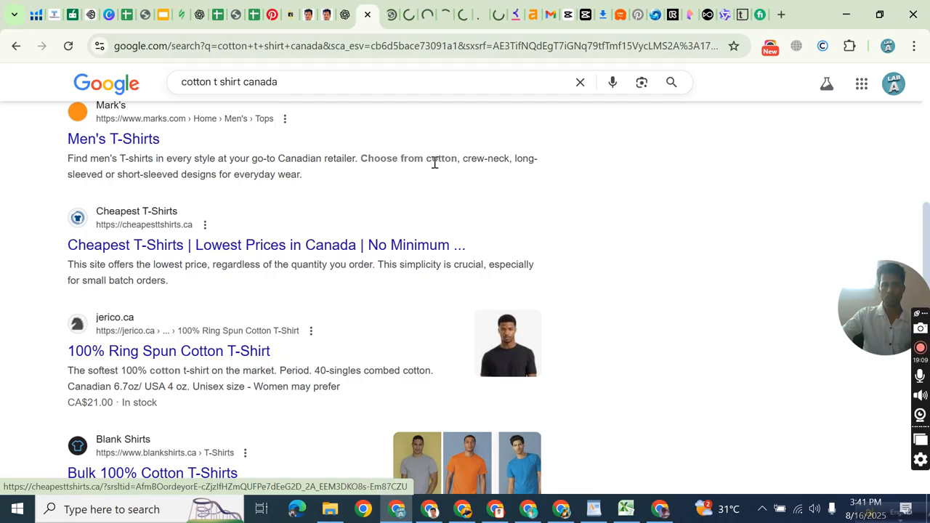
Go to the T-shirt.ca home page from its 100% Cotton page, dismiss the first-order discount popup and copy the site's address.
left_click(391, 15)
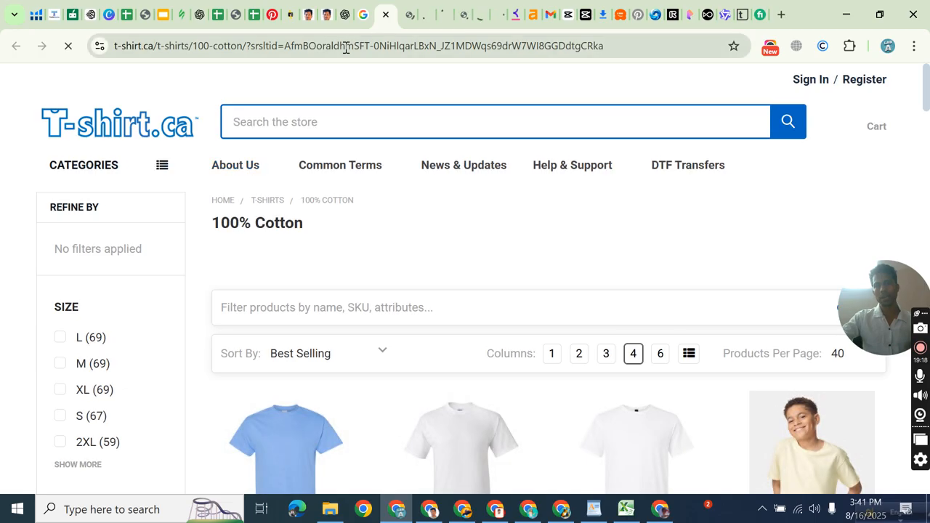
left_click(346, 47)
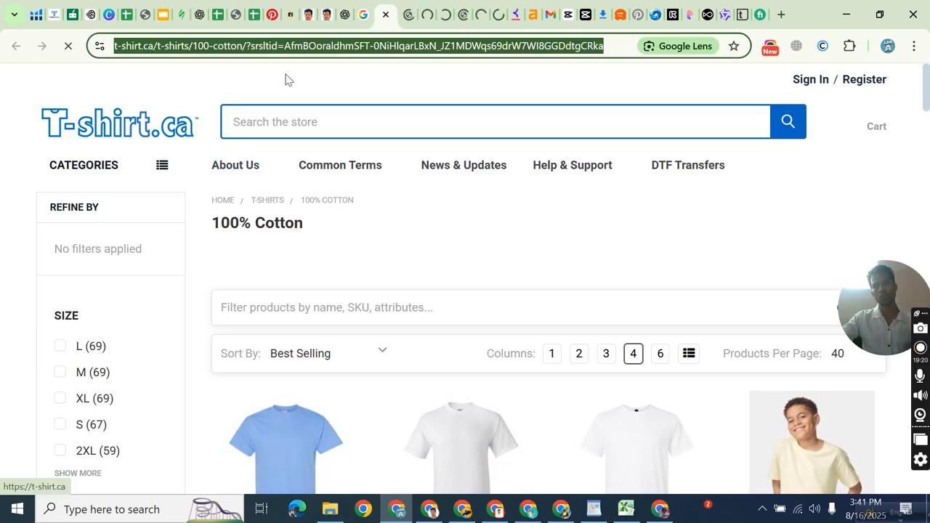
left_click(114, 126)
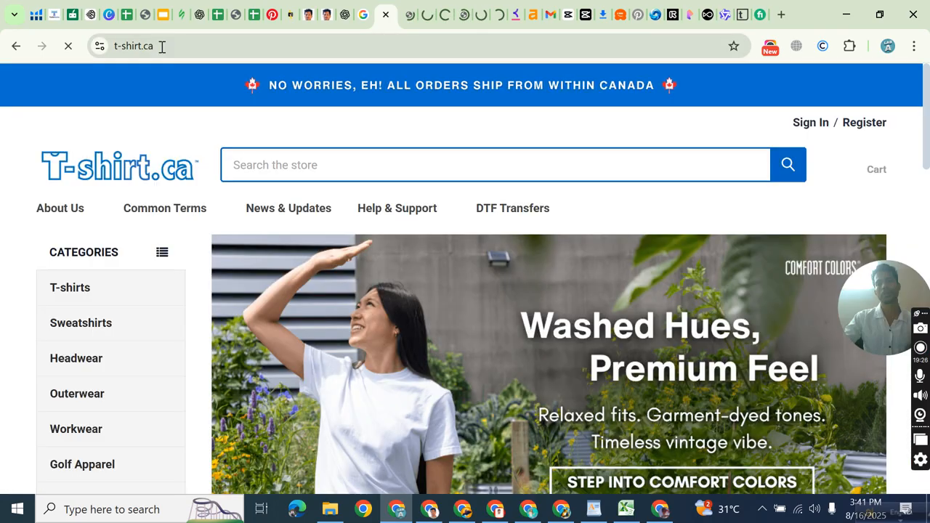
left_click(162, 46)
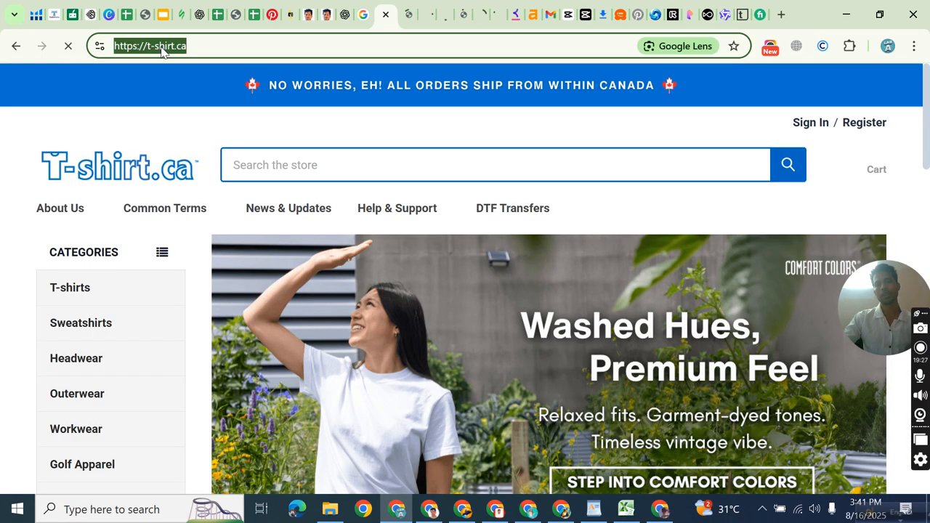
right_click(161, 47)
left_click(204, 184)
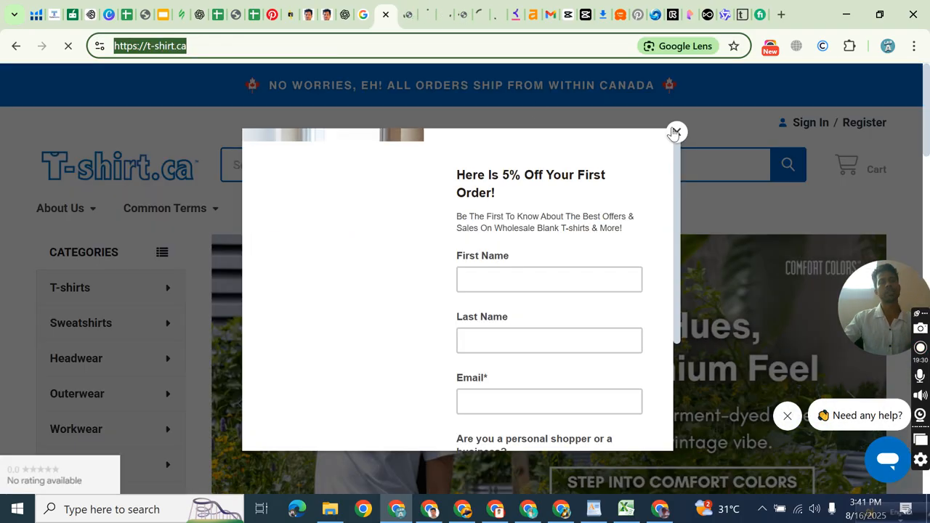
left_click(676, 132)
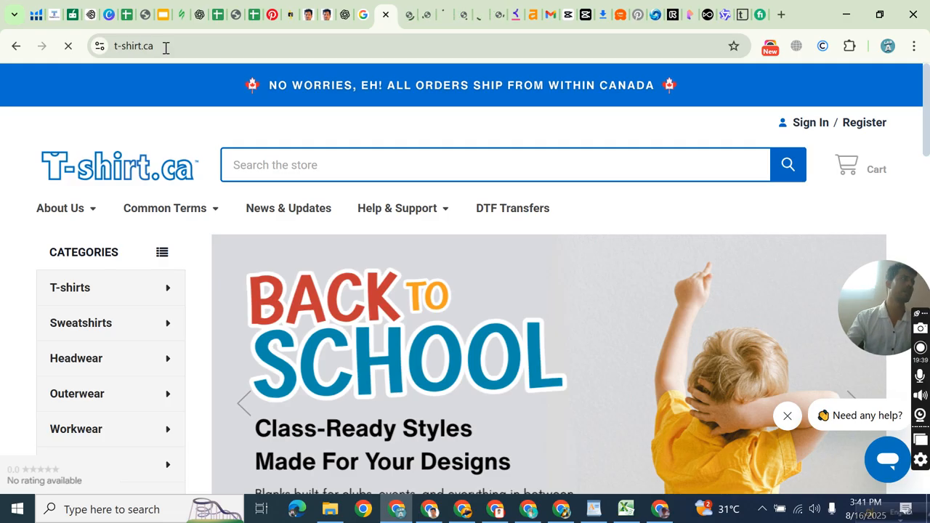
left_click(166, 48)
key("ctrl+c")
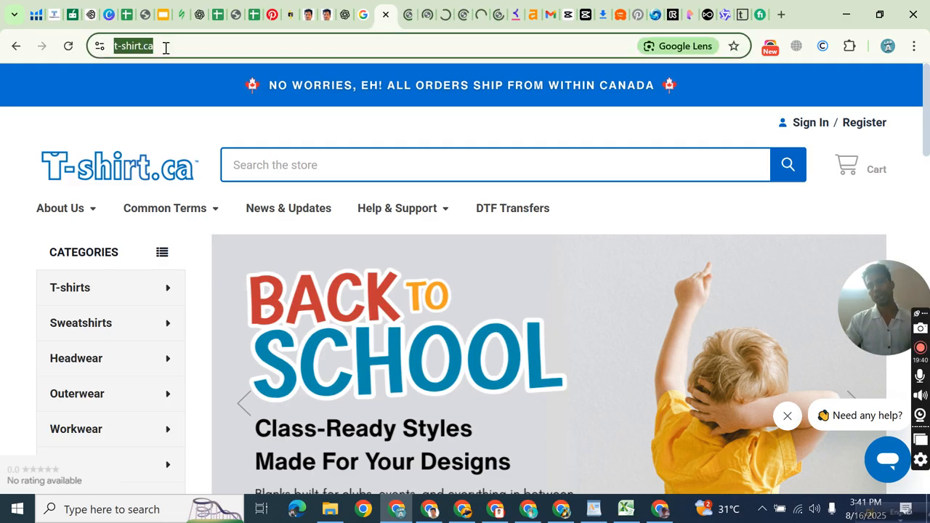
left_click(73, 110)
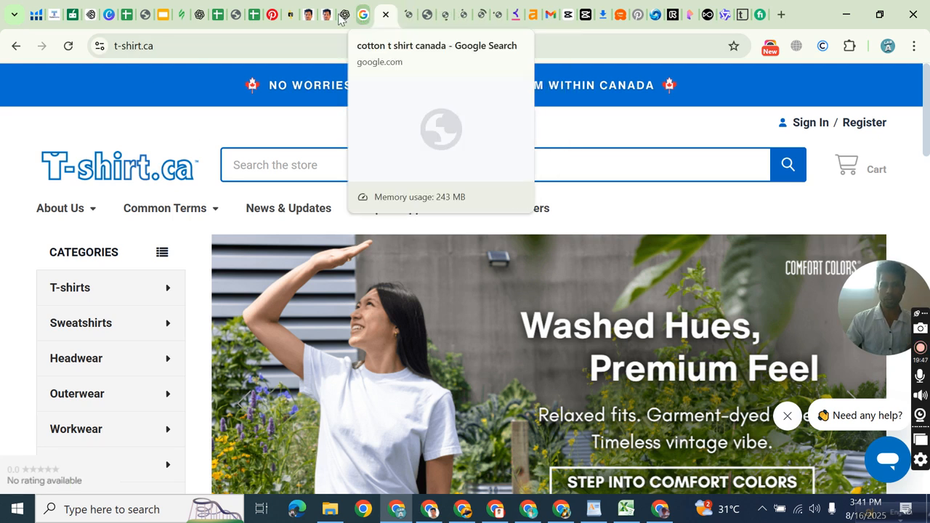
left_click(315, 23)
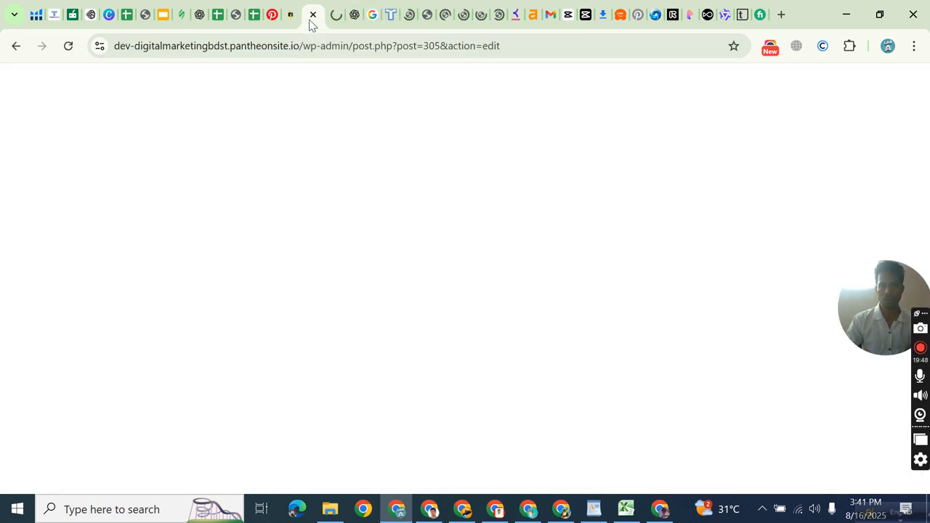
scroll(263, 279, "down", 2)
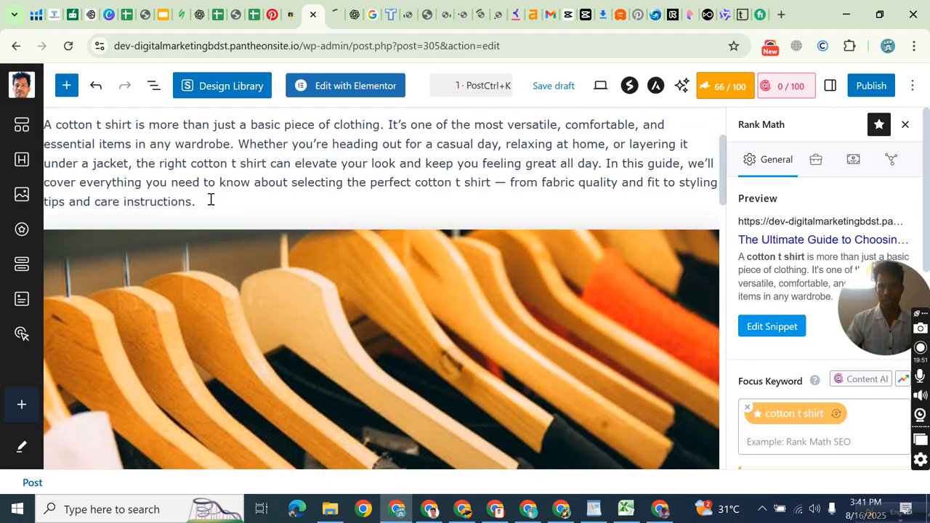
scroll(342, 272, "down", 8)
left_click(357, 251)
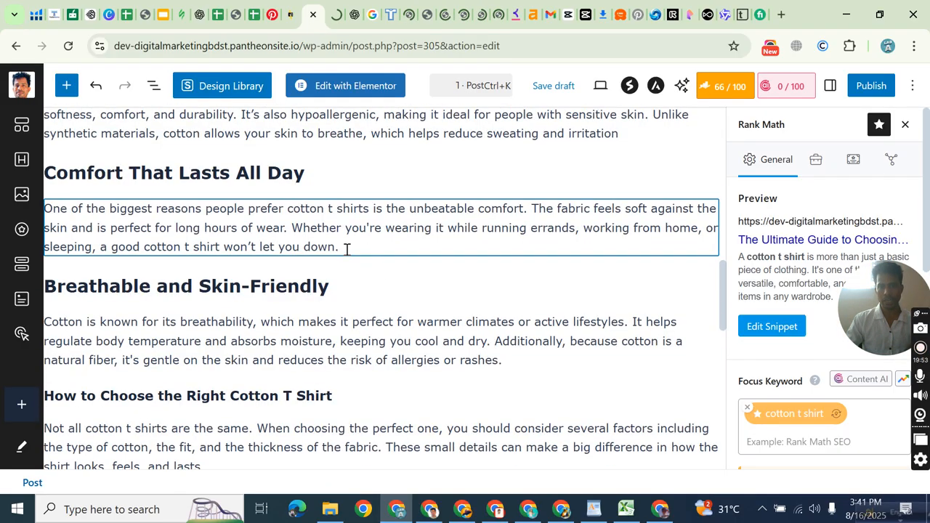
left_click(345, 248)
left_click_drag(345, 248, 305, 247)
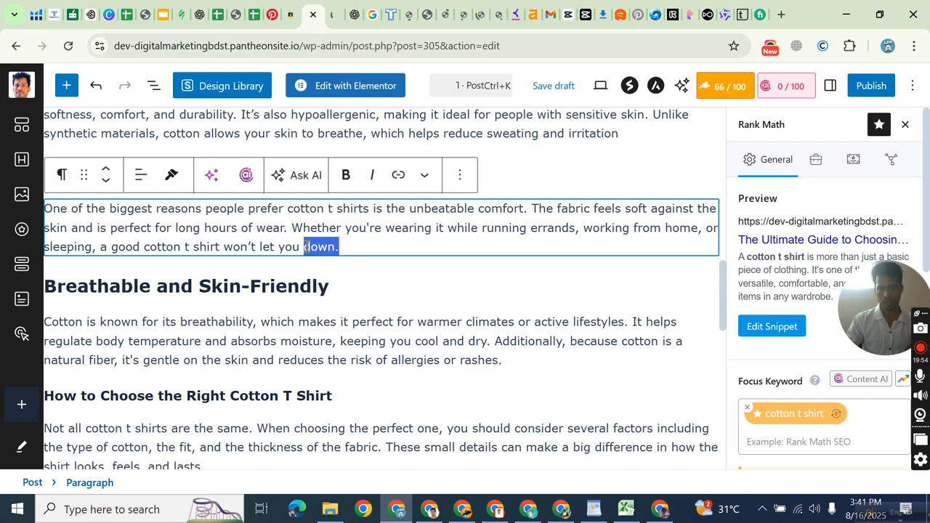
left_click(398, 175)
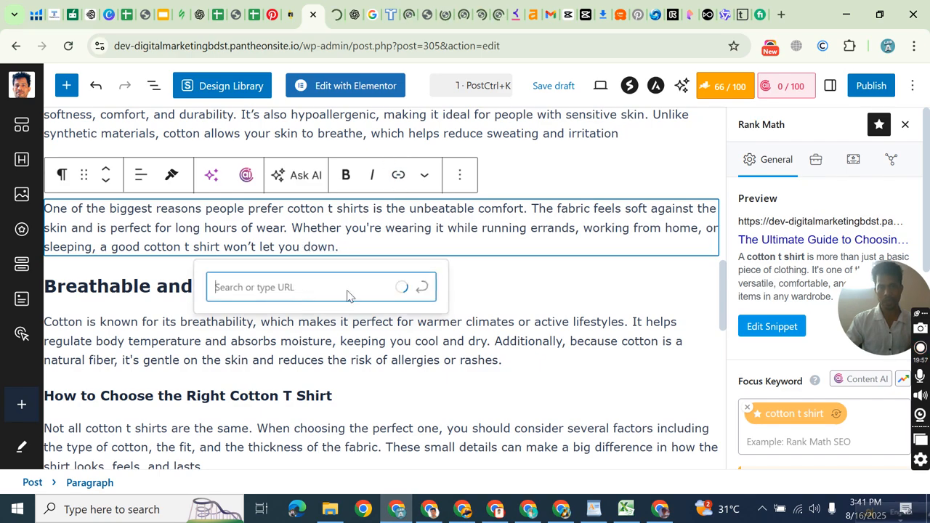
right_click(309, 287)
left_click(321, 297)
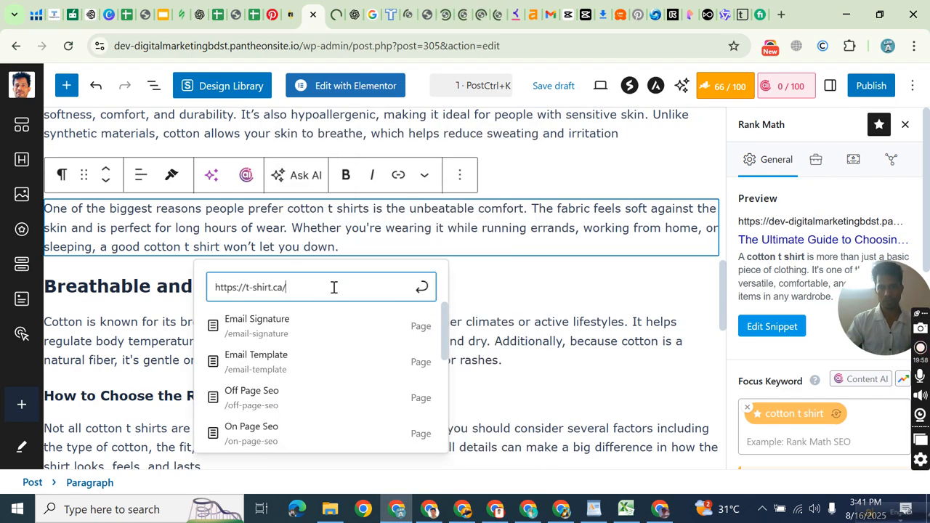
left_click(423, 290)
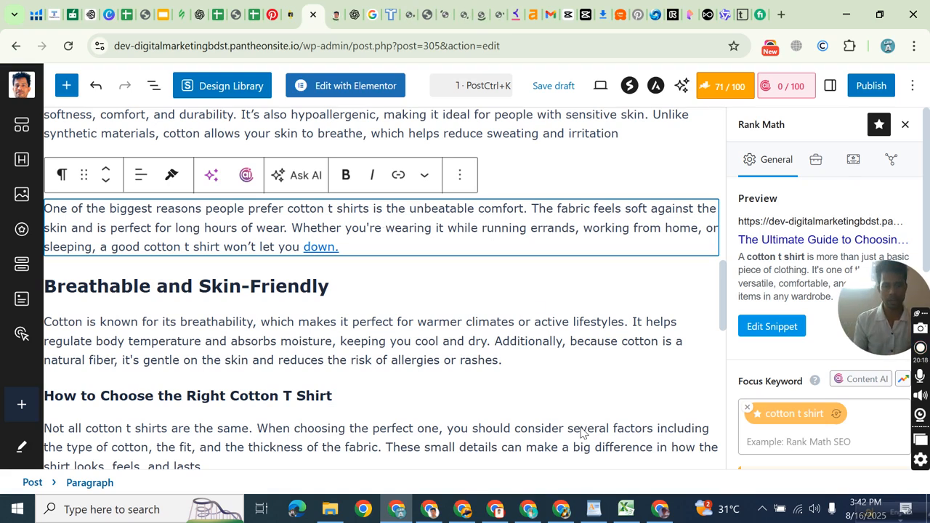
Switch to the WordPad notes and add a centred line "Feauture Image" below "-image", followed by a new line.
left_click(593, 508)
left_click(514, 414)
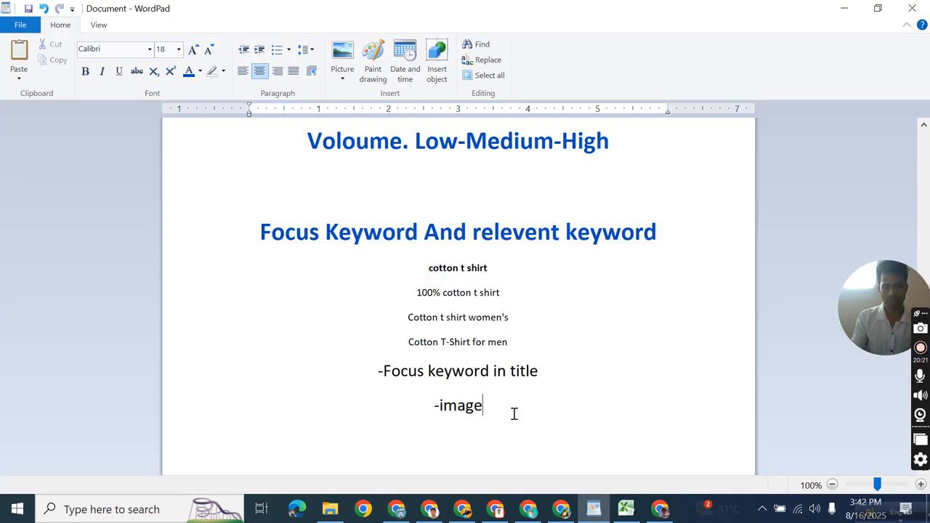
type("Feaute")
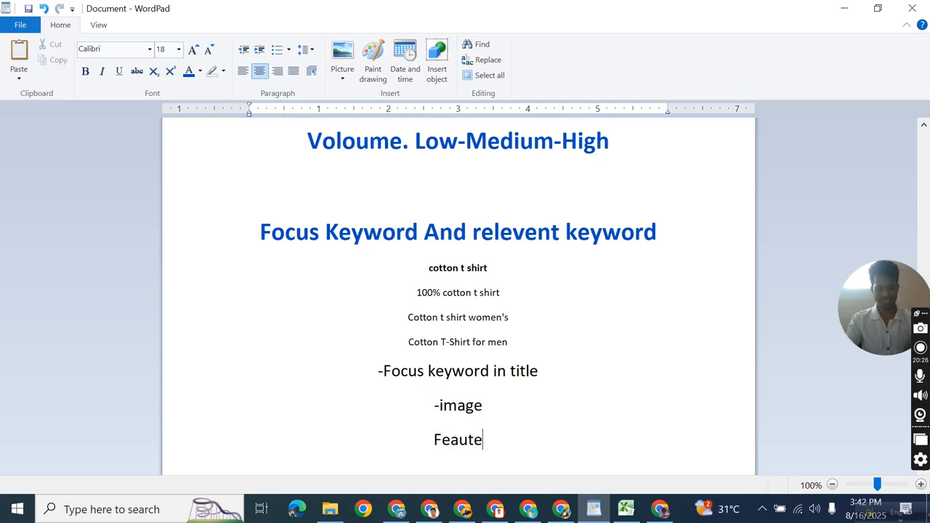
key("BackSpace")
type("ure")
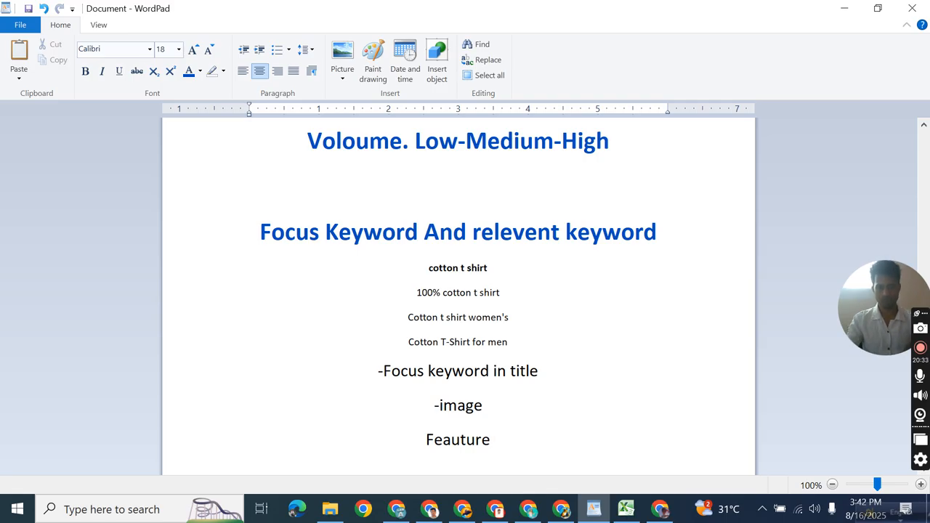
type(" IKmage")
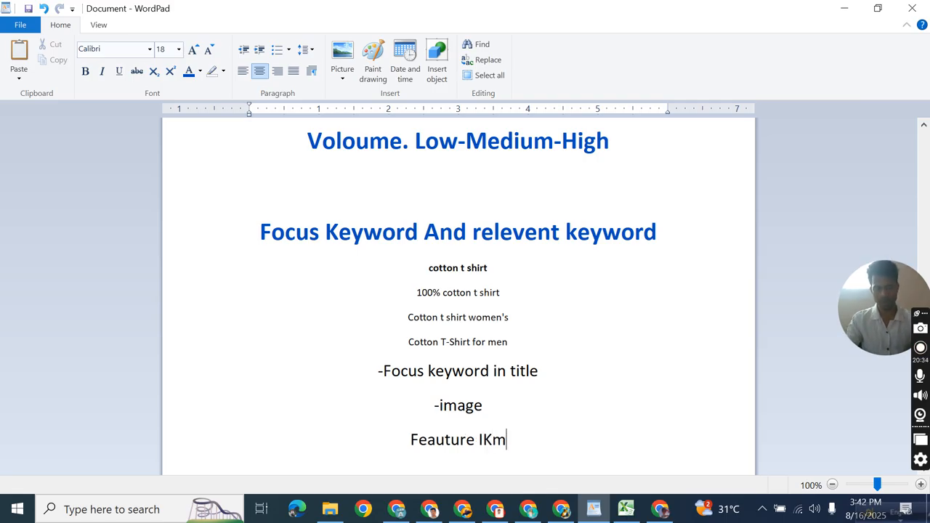
key("BackSpace")
key("BackSpace")
key("BackSpace")
key("BackSpace")
key("BackSpace")
type("mage")
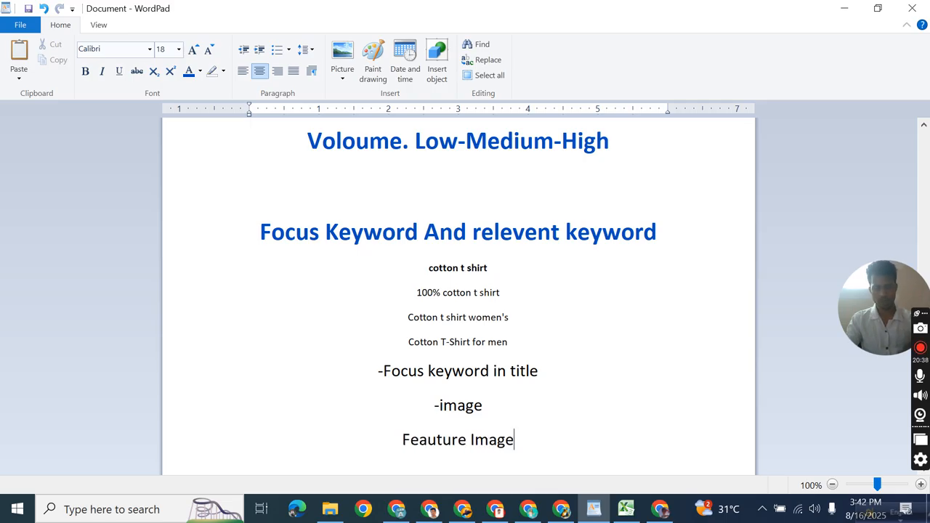
key("Return")
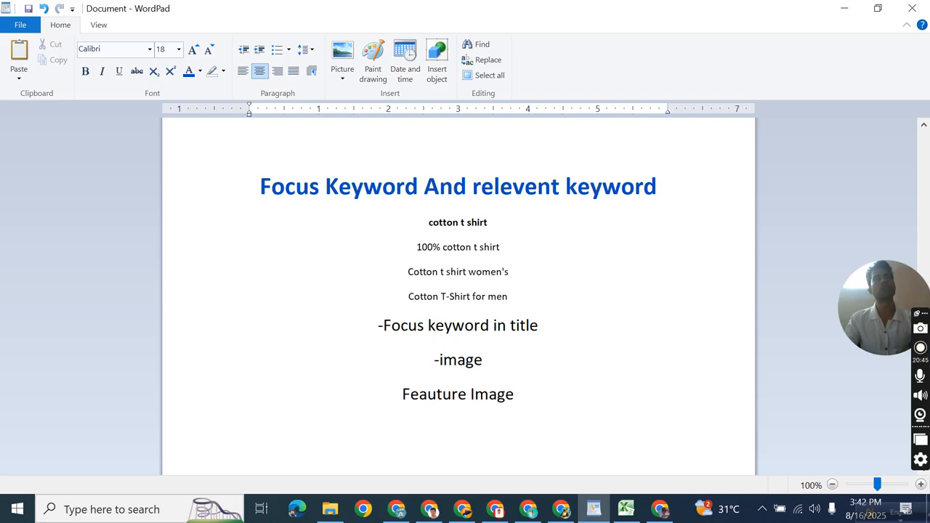
Add the line "edit snnippt" below "Feauture Image" in the notes, checking Rank Math's wording, and return to the WordPress post.
type("plu")
key("BackSpace")
key("BackSpace")
key("BackSpace")
key("BackSpace")
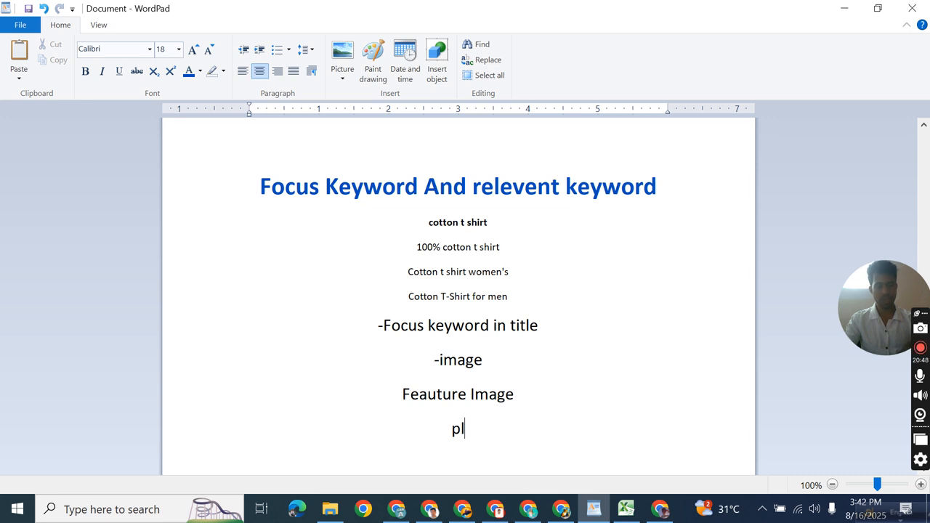
key("Return")
type("edit sniped")
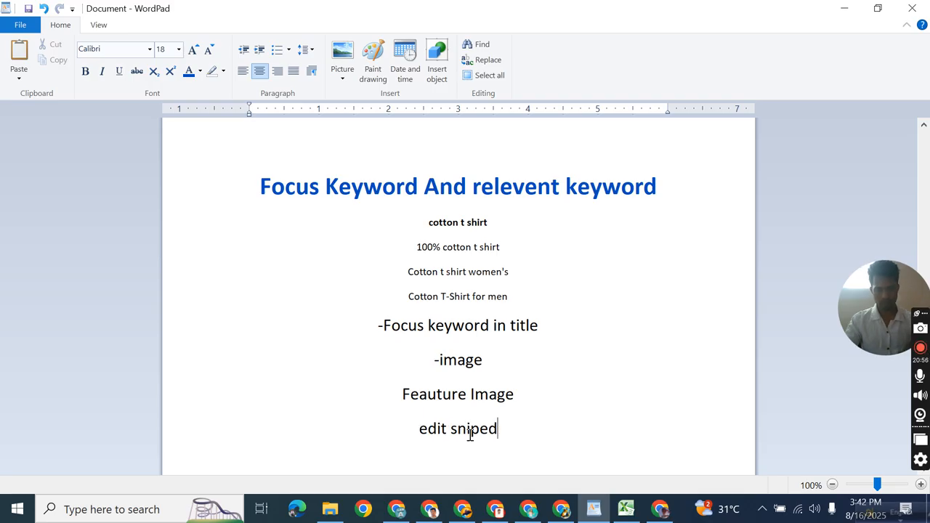
type("n")
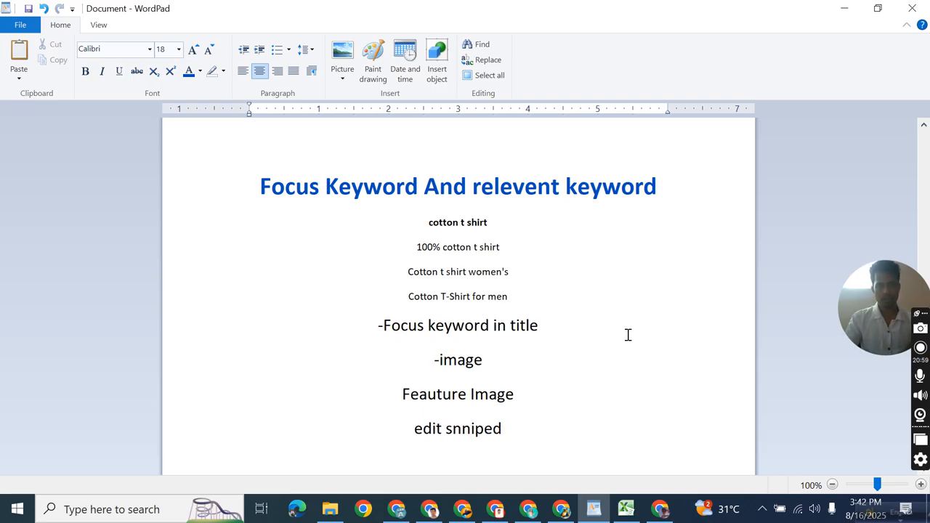
left_click(592, 514)
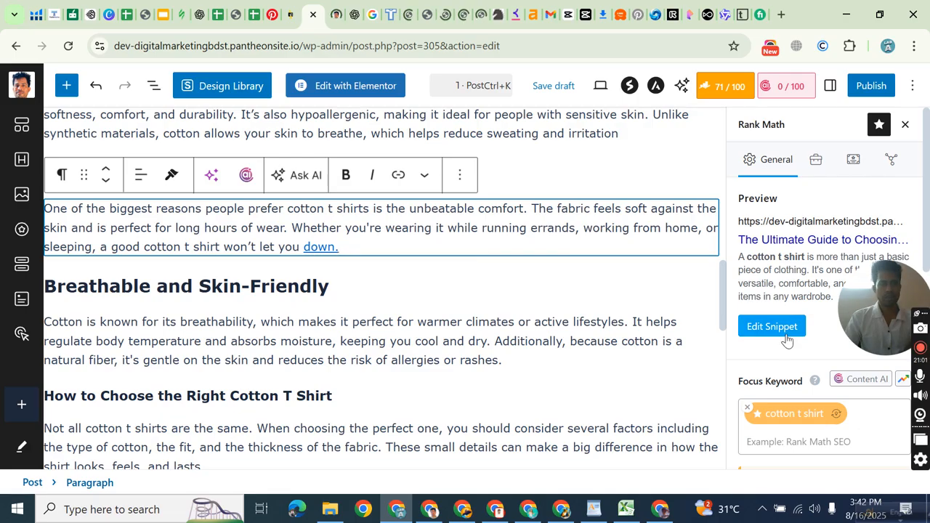
left_click(594, 511)
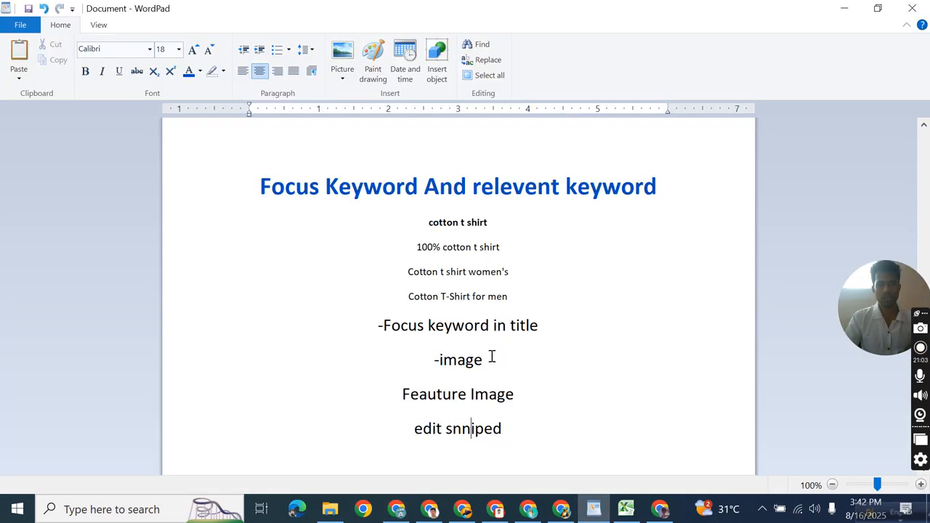
key("BackSpace")
type("p")
key("BackSpace")
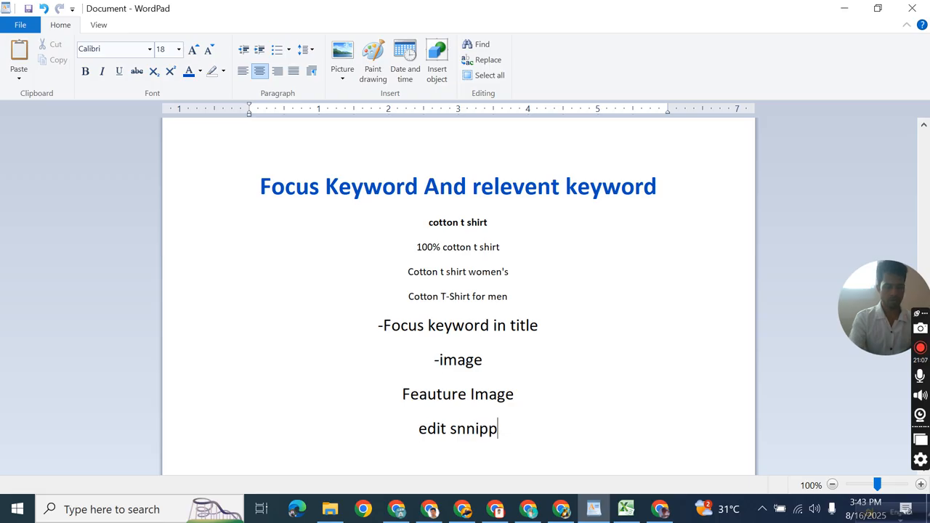
type("t")
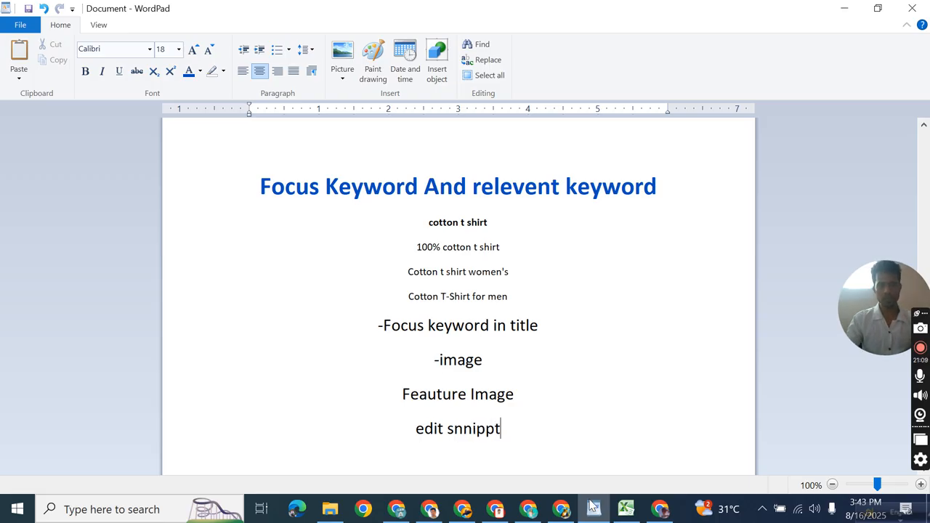
left_click(592, 506)
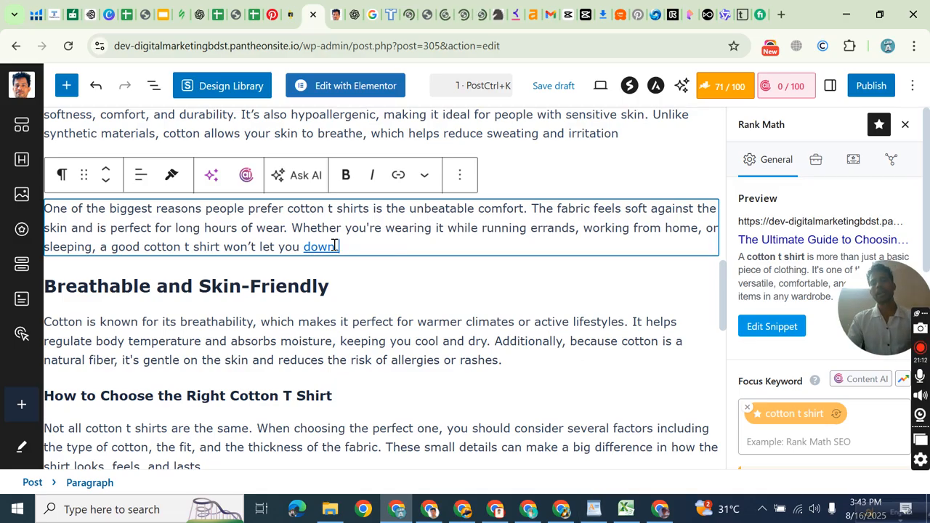
scroll(336, 220, "up", 4)
scroll(340, 193, "down", 4)
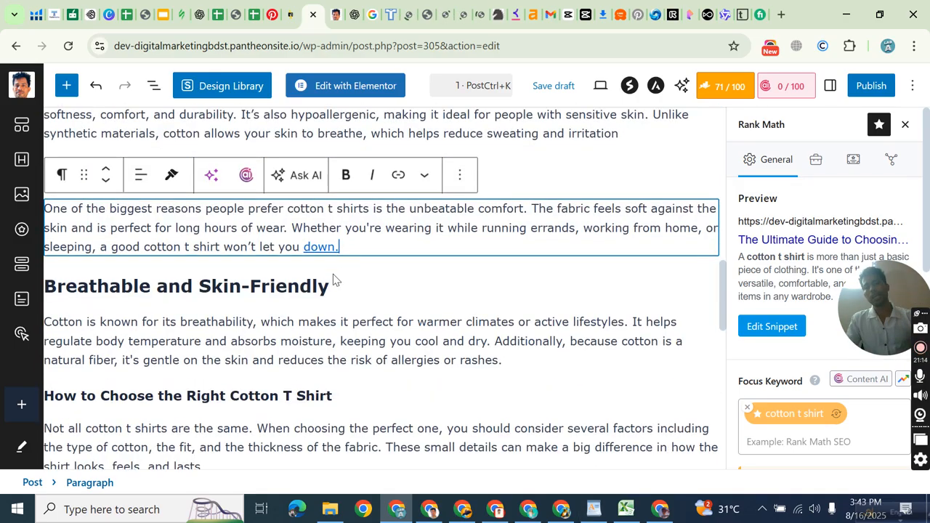
left_click_drag(349, 245, 307, 248)
left_click(345, 239)
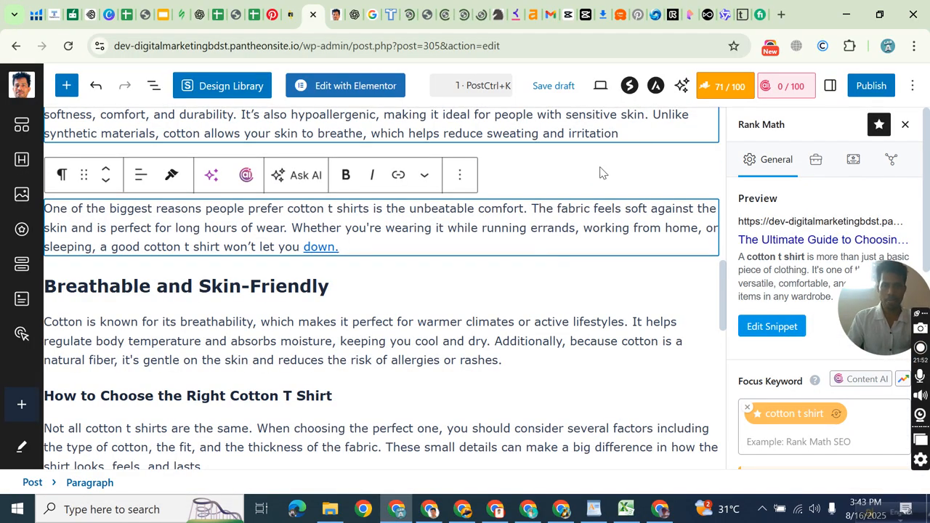
left_click(403, 15)
left_click(390, 15)
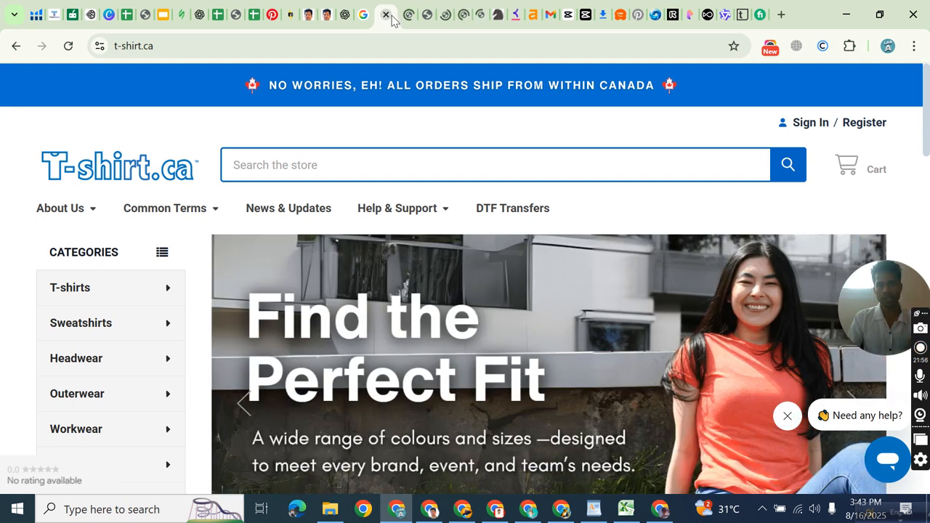
left_click(389, 16)
left_click_drag(214, 46, 116, 46)
right_click(183, 46)
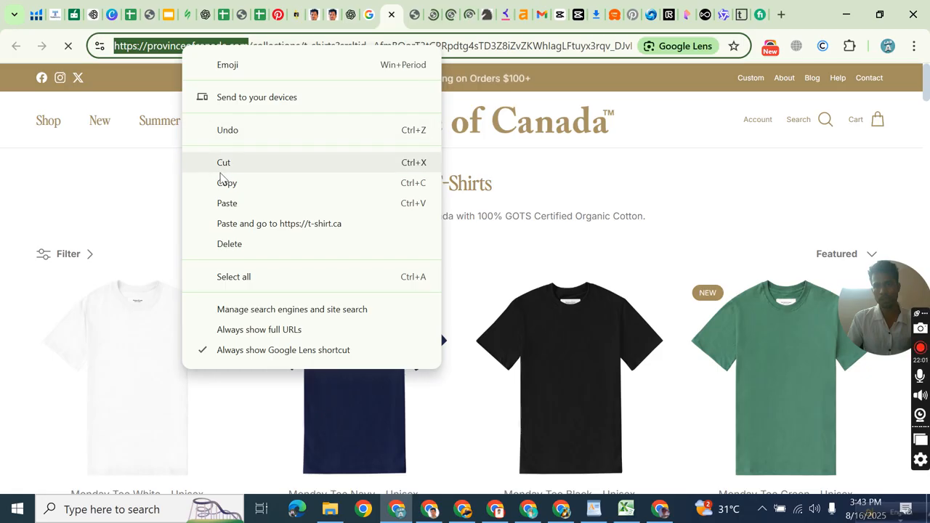
left_click(223, 182)
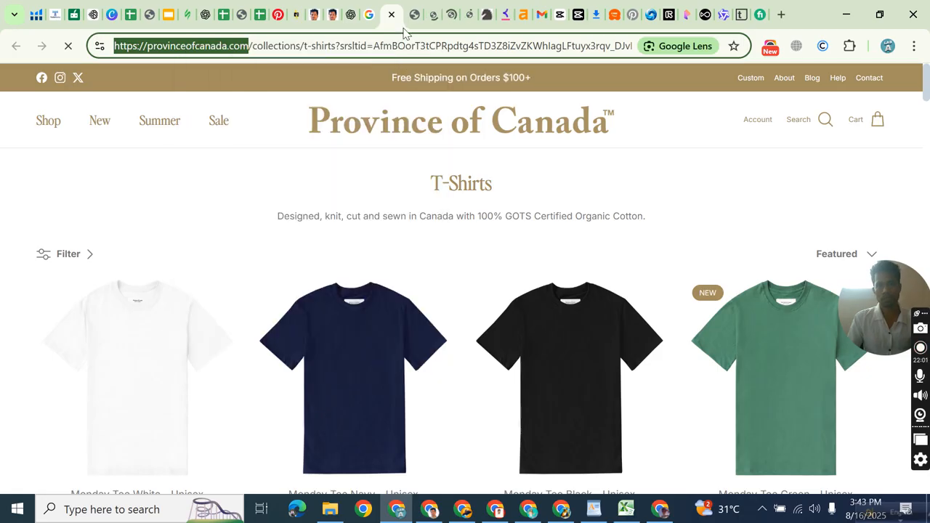
In the WordPress post, append the words "cotton tshirt" to the end of the Caring for Your Cotton T Shirt paragraph.
left_click(332, 15)
left_click(299, 15)
scroll(452, 314, "down", 3)
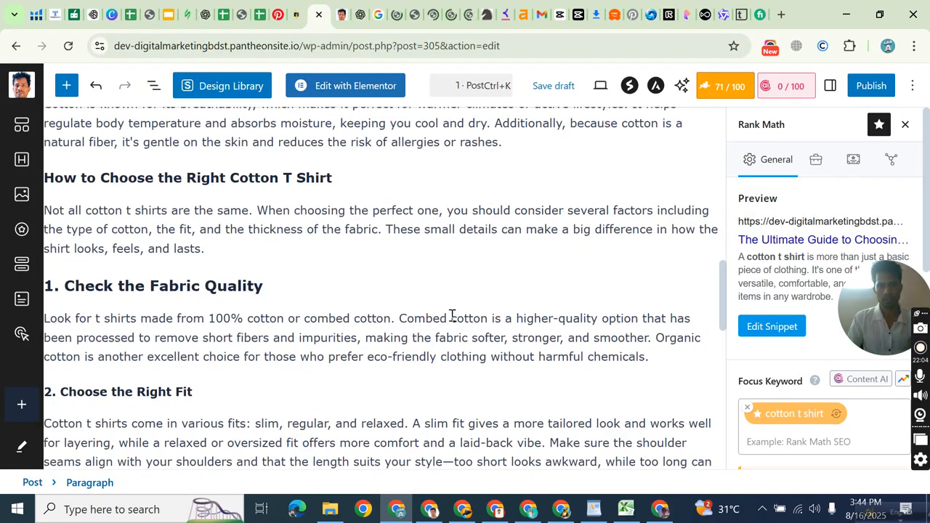
scroll(339, 316, "down", 7)
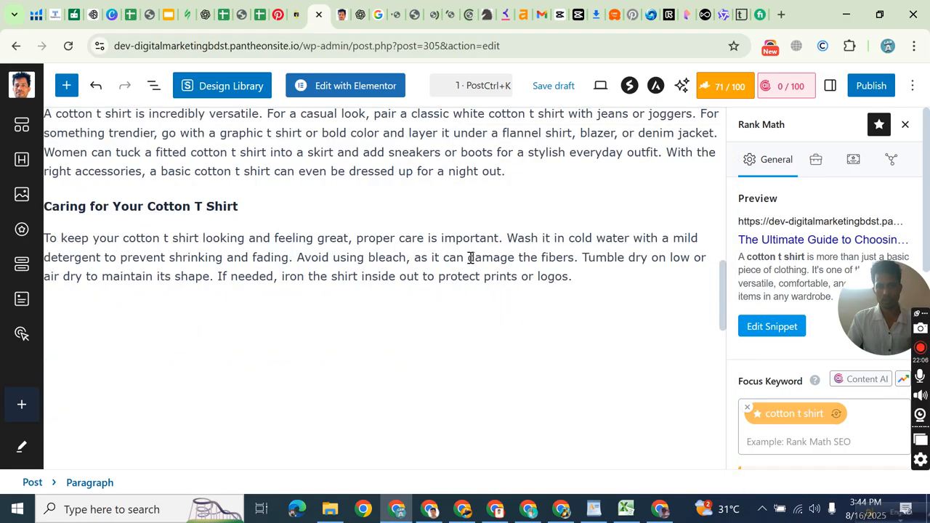
left_click_drag(572, 276, 537, 278)
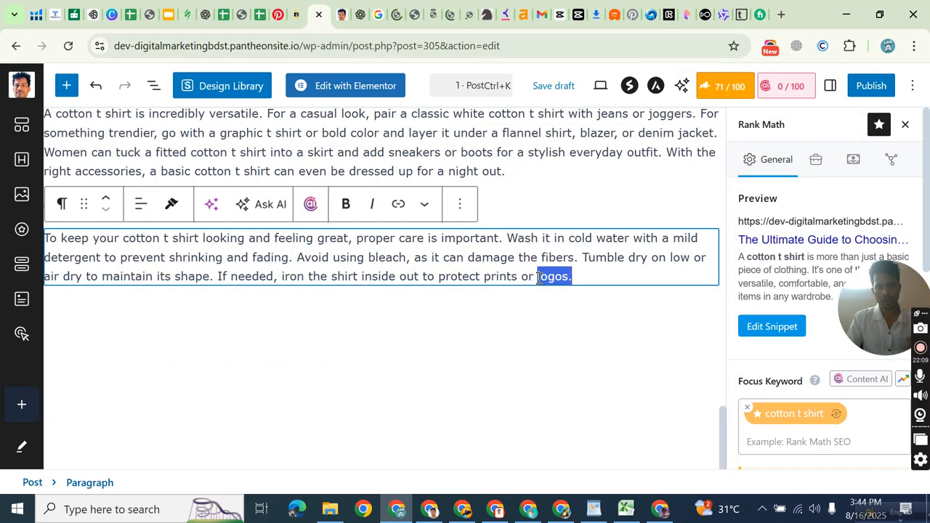
left_click(599, 276)
type("cotton tshirt")
left_click_drag(653, 276, 576, 278)
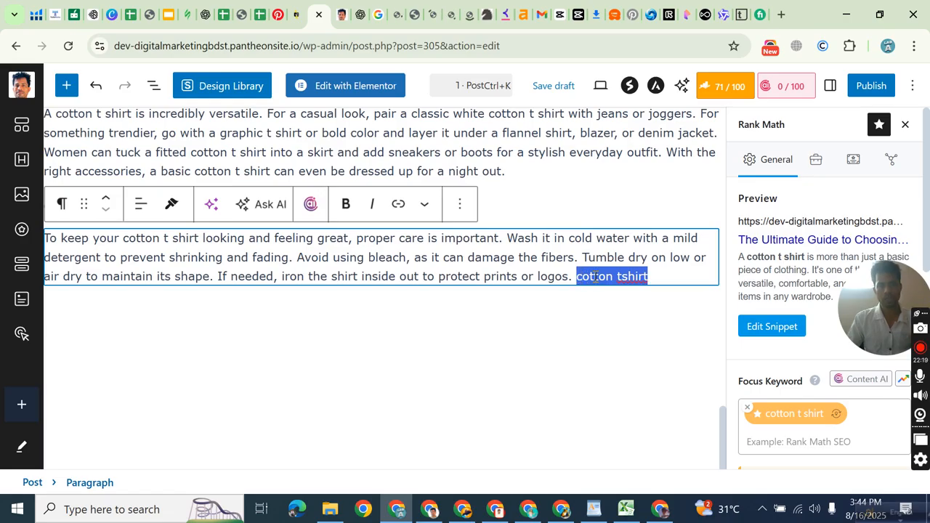
left_click(398, 203)
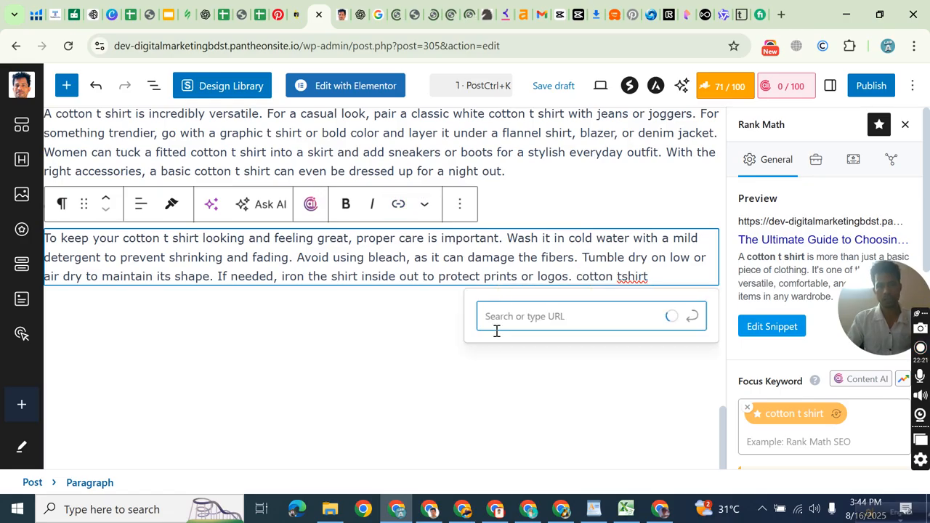
right_click(504, 315)
left_click(549, 296)
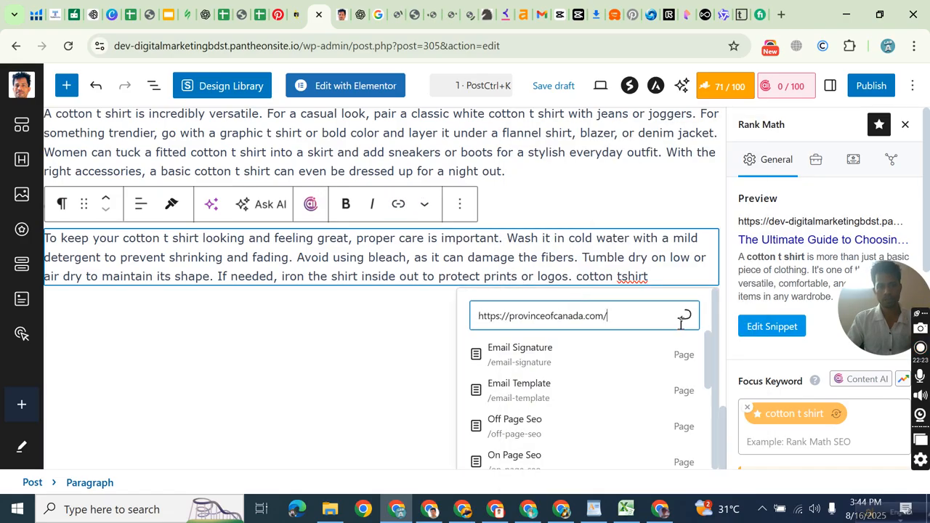
key("Return")
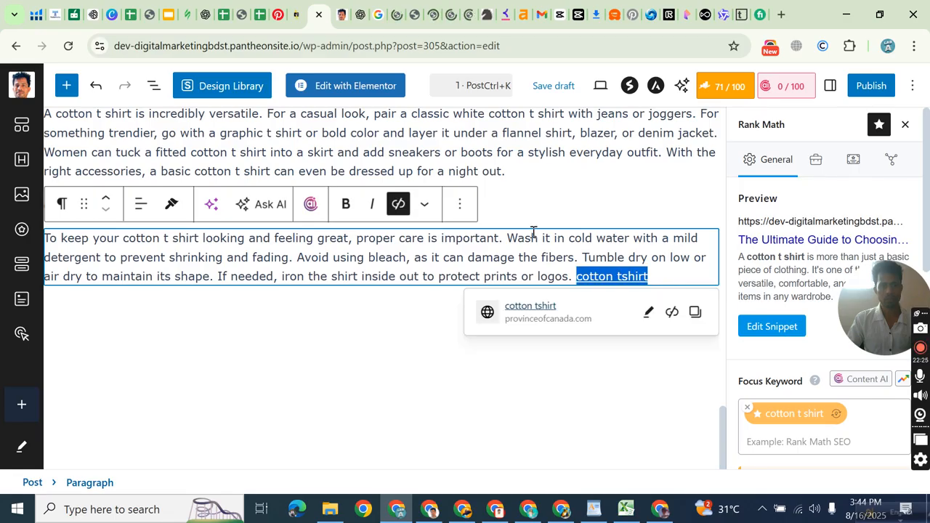
scroll(557, 190, "up", 4)
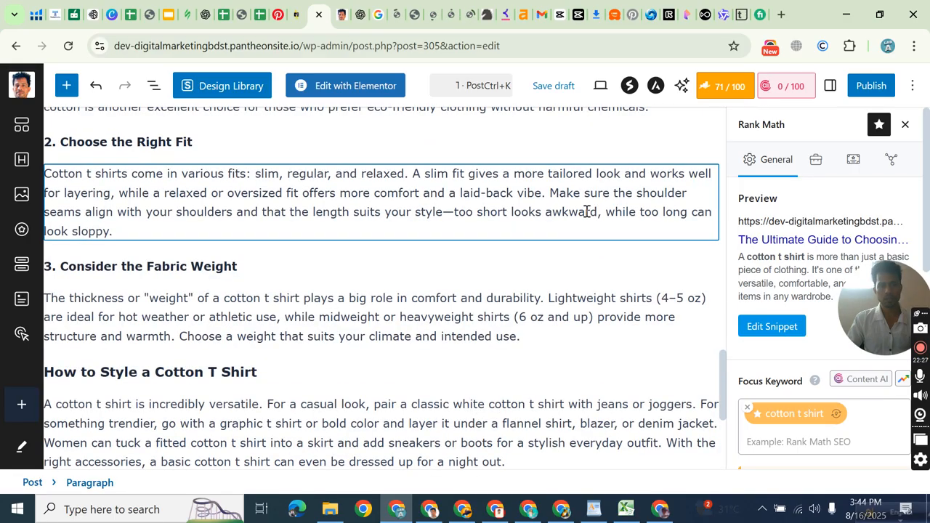
left_click(570, 212)
left_click(398, 14)
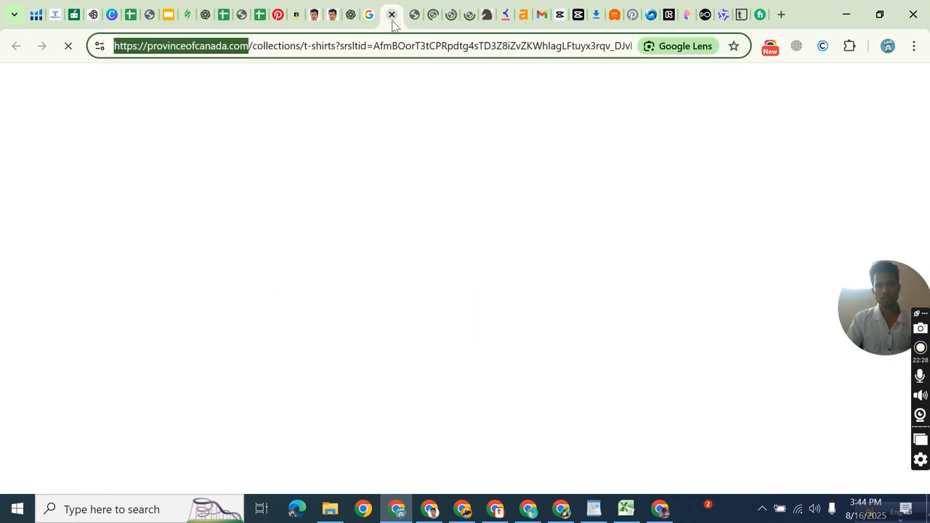
left_click(392, 14)
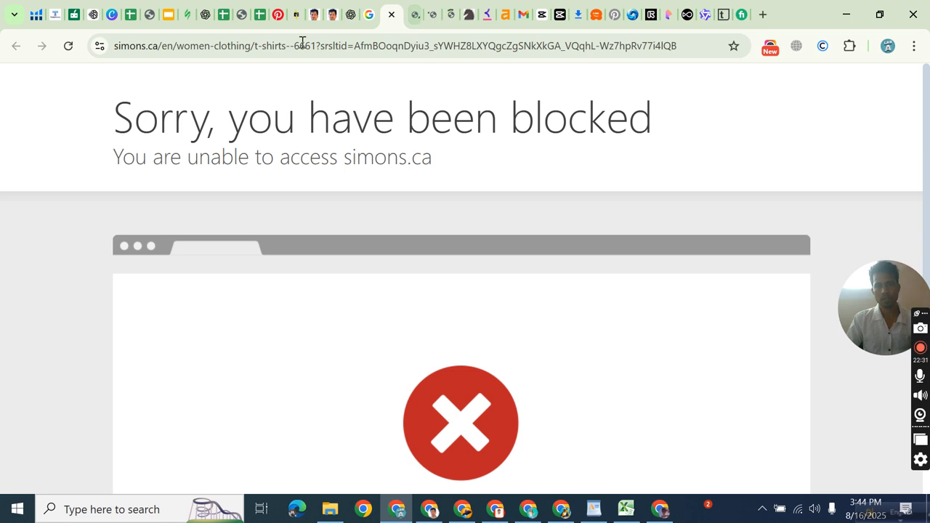
left_click(393, 14)
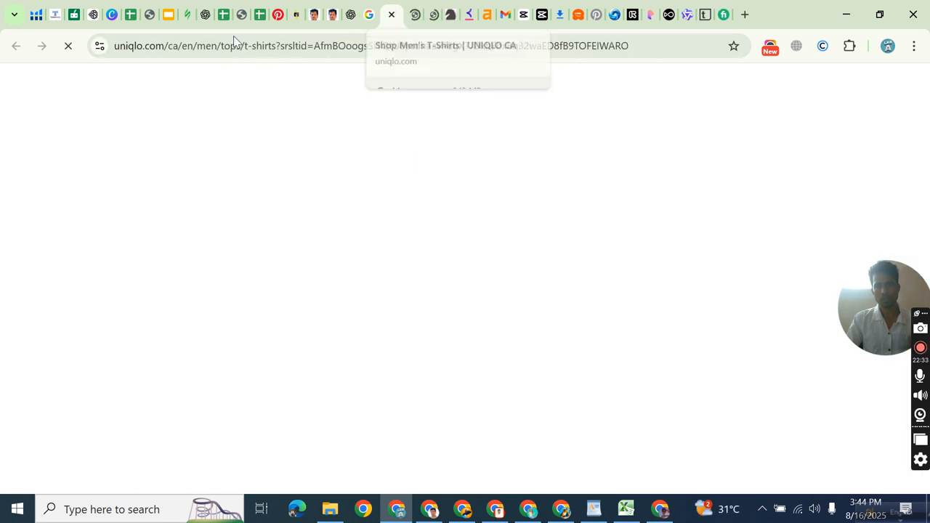
left_click_drag(168, 45, 86, 46)
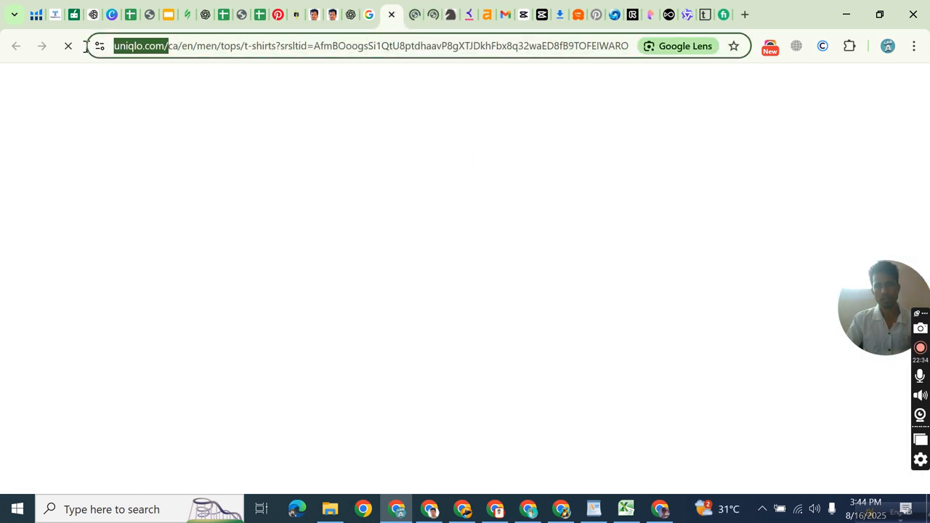
right_click(171, 48)
left_click(202, 182)
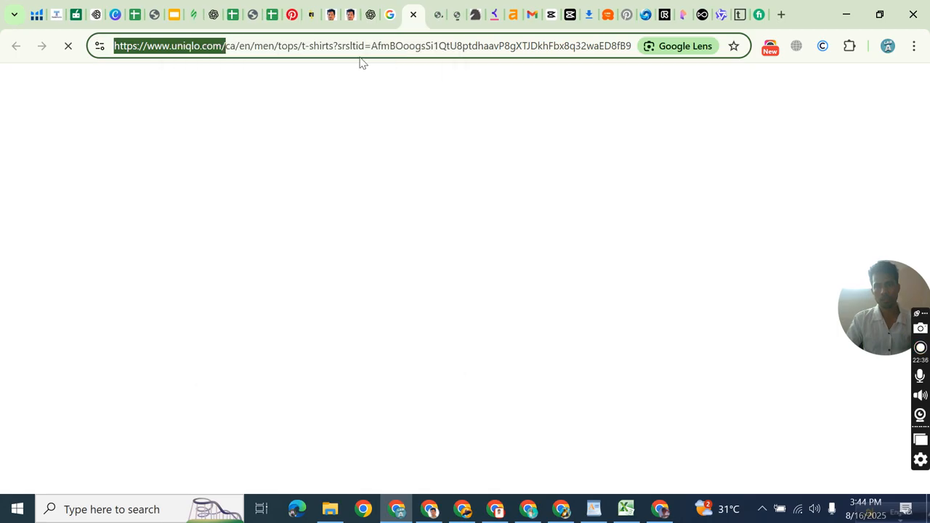
Close the Uniqlo page and return to the cotton t shirt post in WordPress.
left_click(330, 14)
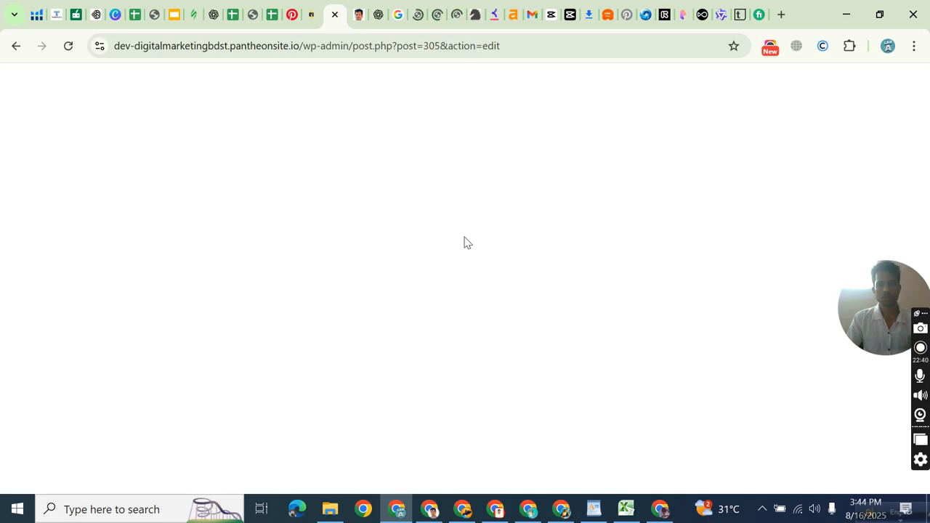
left_click(399, 16)
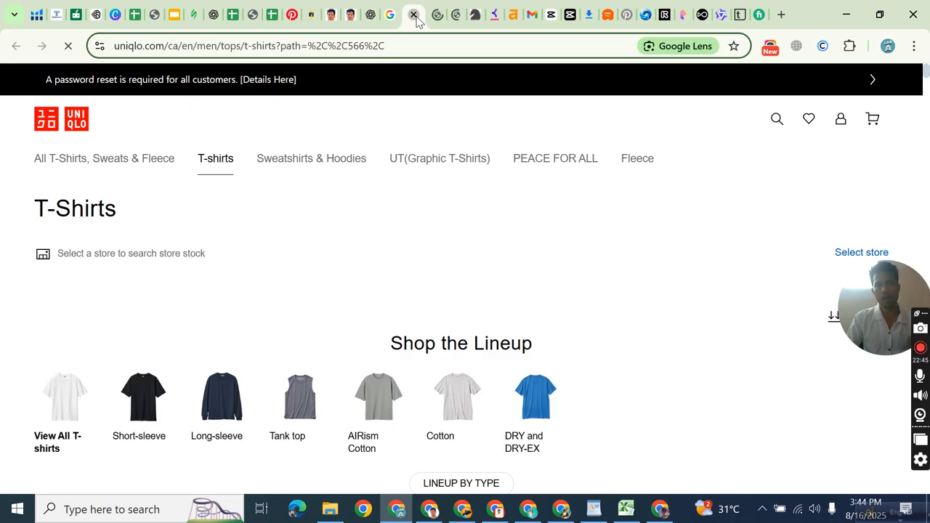
left_click(414, 15)
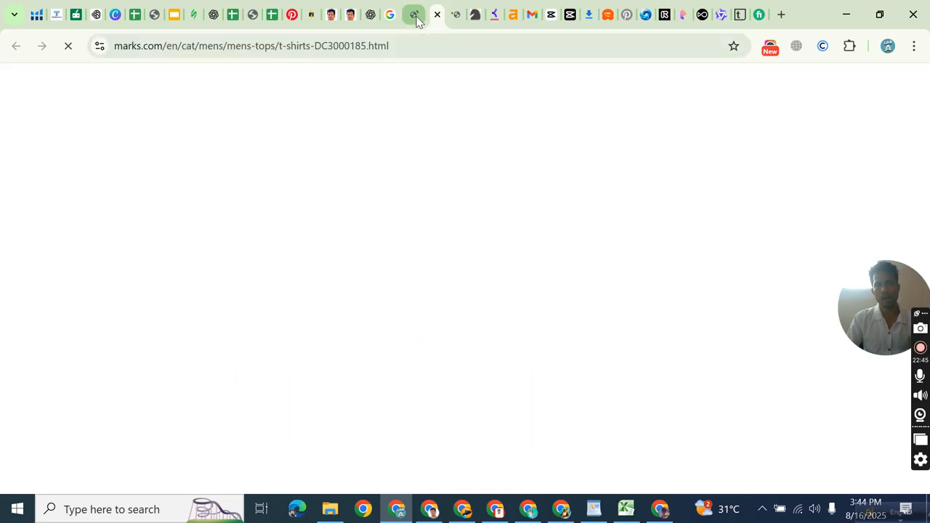
left_click(331, 21)
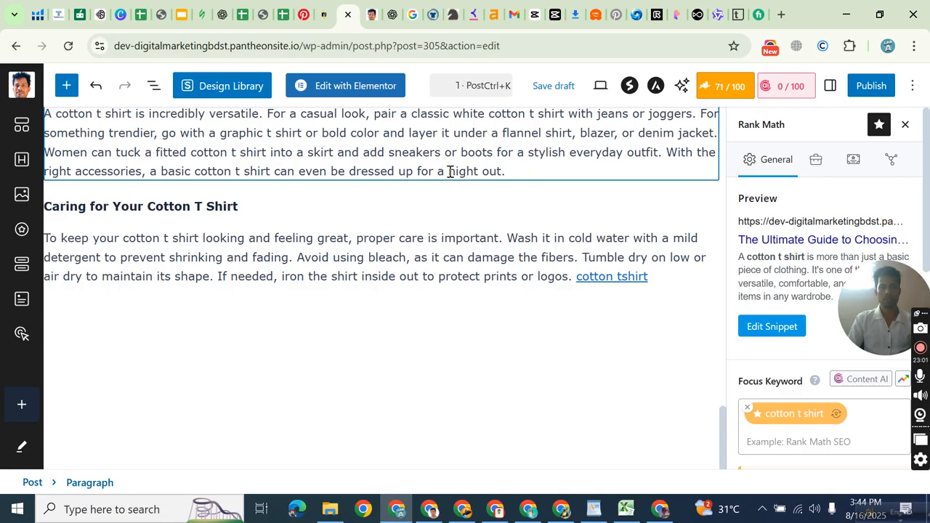
scroll(510, 171, "up", 5)
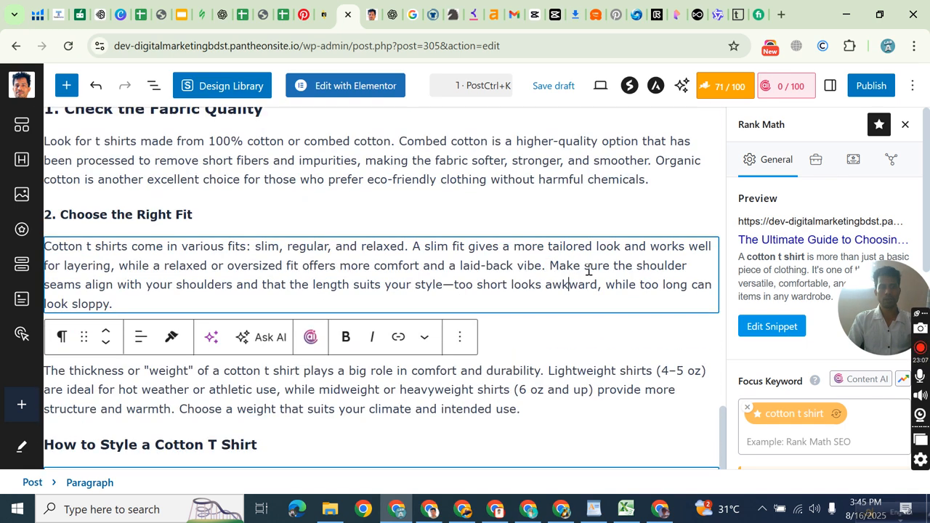
scroll(548, 264, "down", 4)
scroll(549, 264, "up", 4)
scroll(552, 257, "down", 1)
scroll(553, 257, "up", 2)
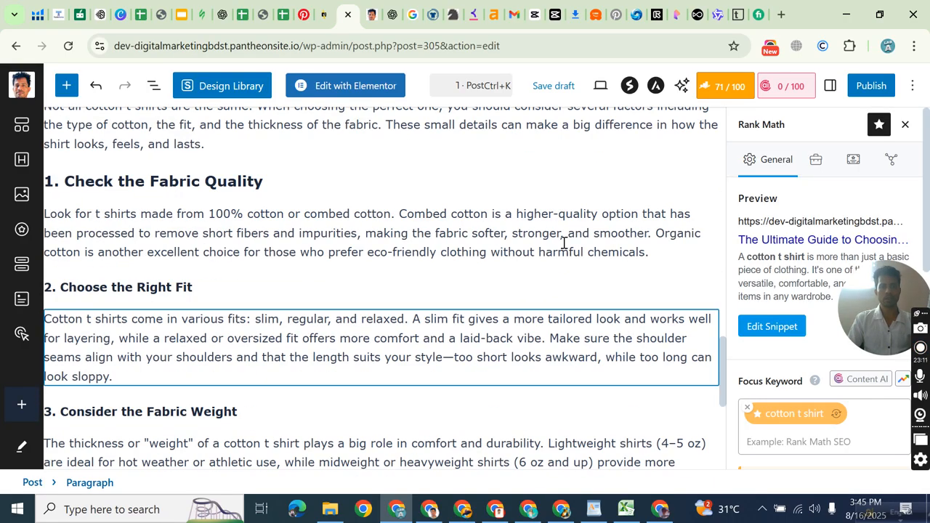
double_click(571, 234)
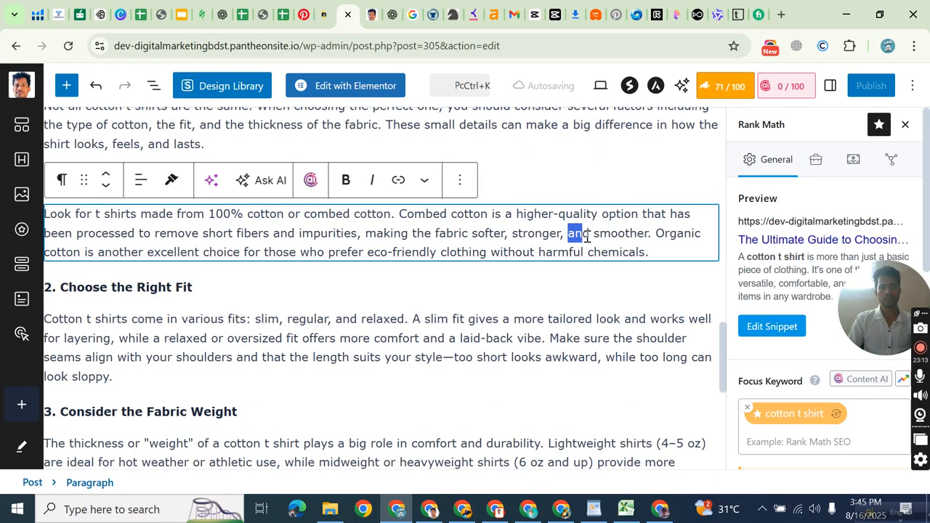
left_click(398, 180)
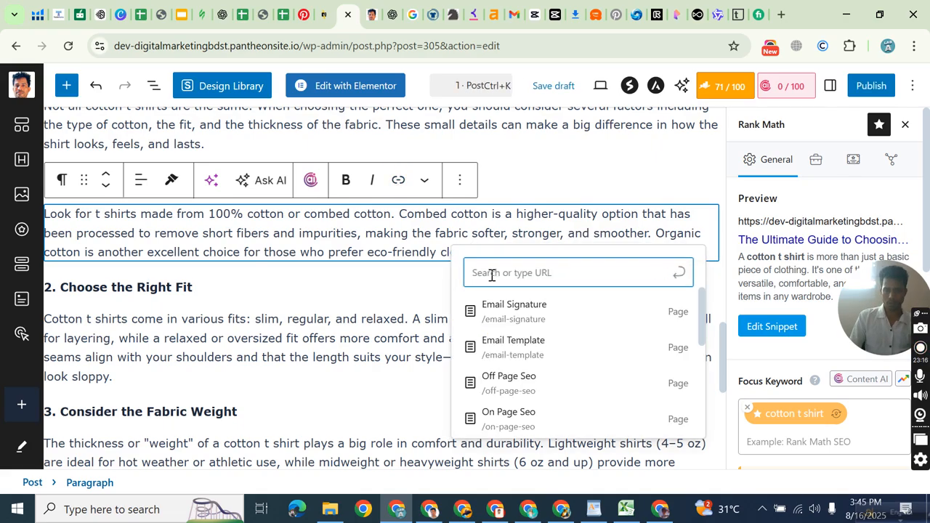
key("ctrl+v")
left_click(678, 276)
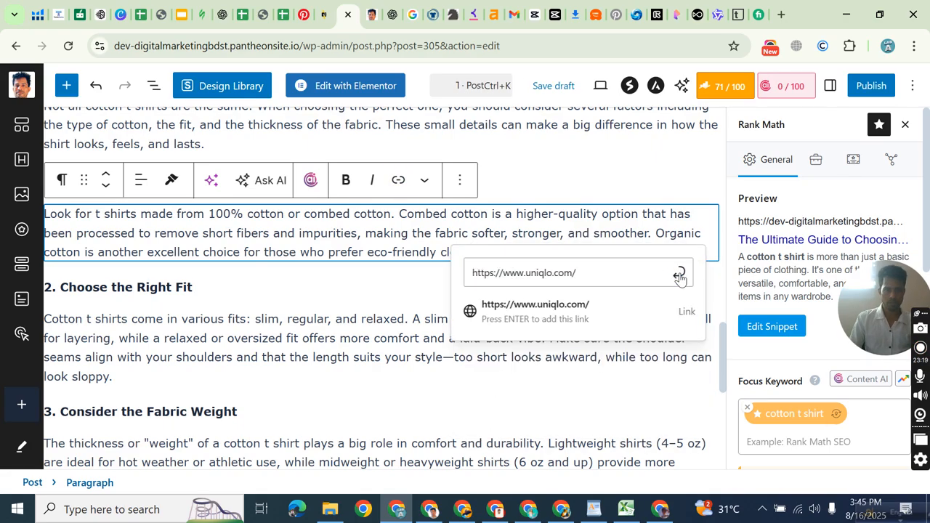
Publish the post with public visibility and dismiss the publishing summary.
scroll(401, 241, "up", 5)
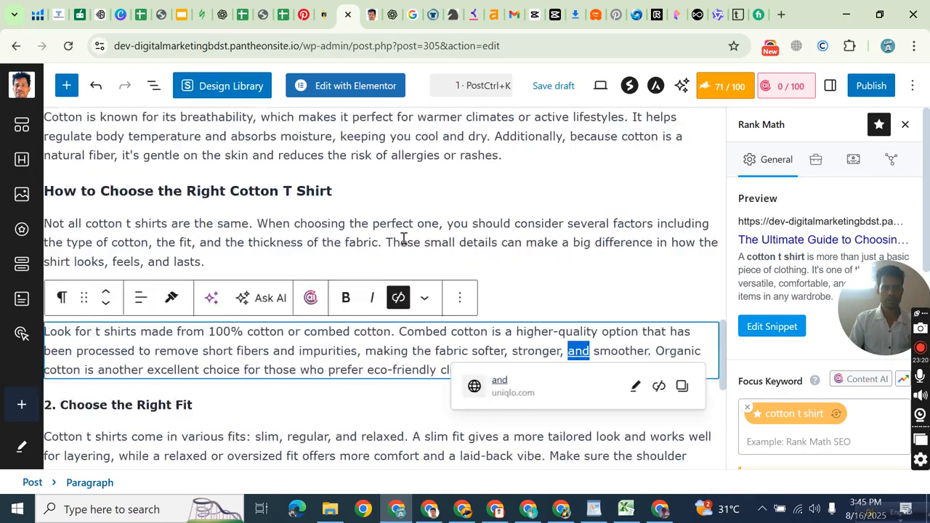
scroll(421, 218, "up", 3)
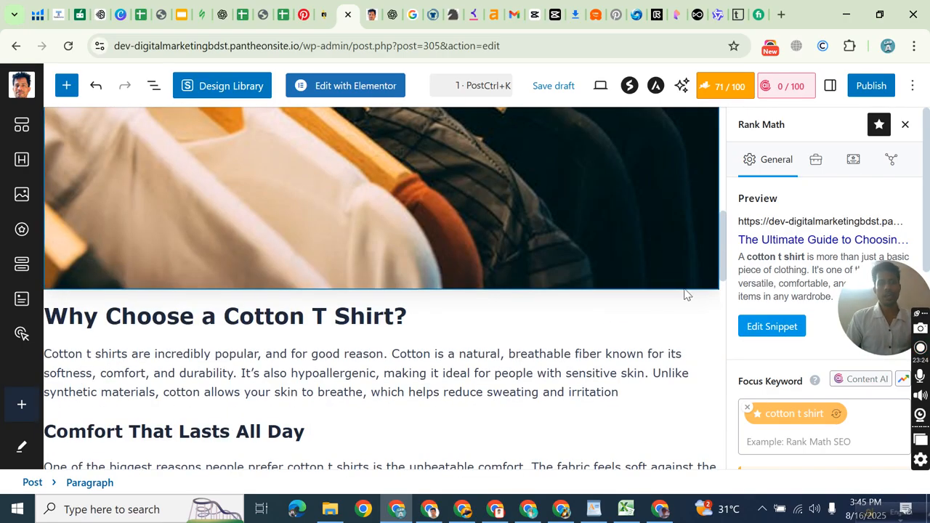
scroll(645, 305, "down", 2)
scroll(650, 297, "up", 3)
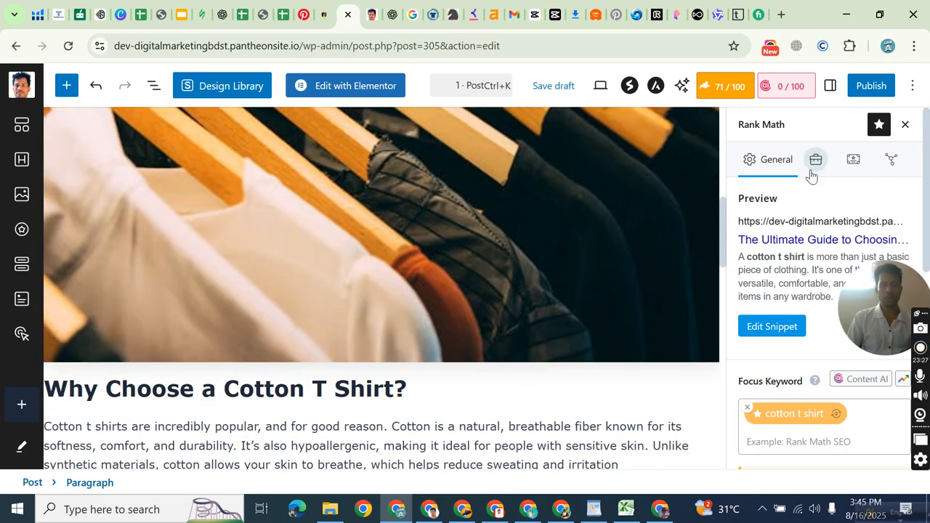
left_click(871, 87)
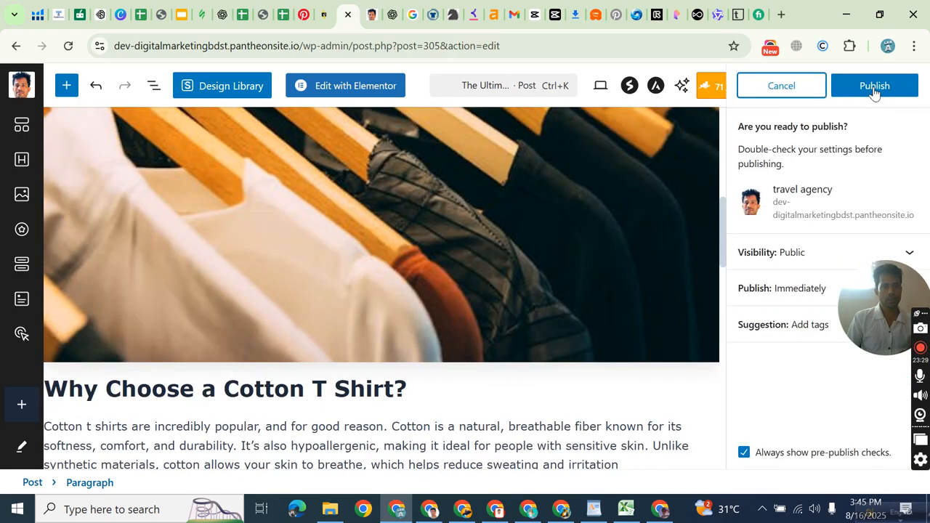
left_click(874, 88)
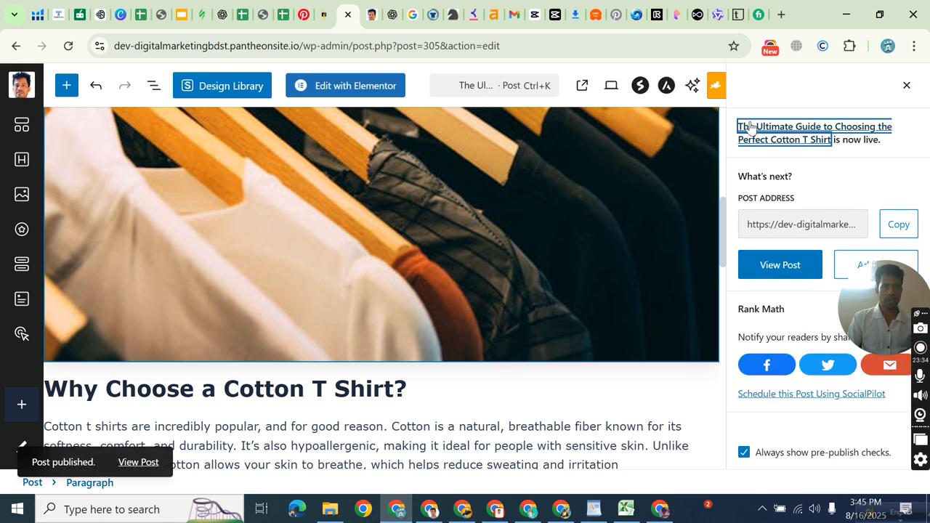
left_click(906, 85)
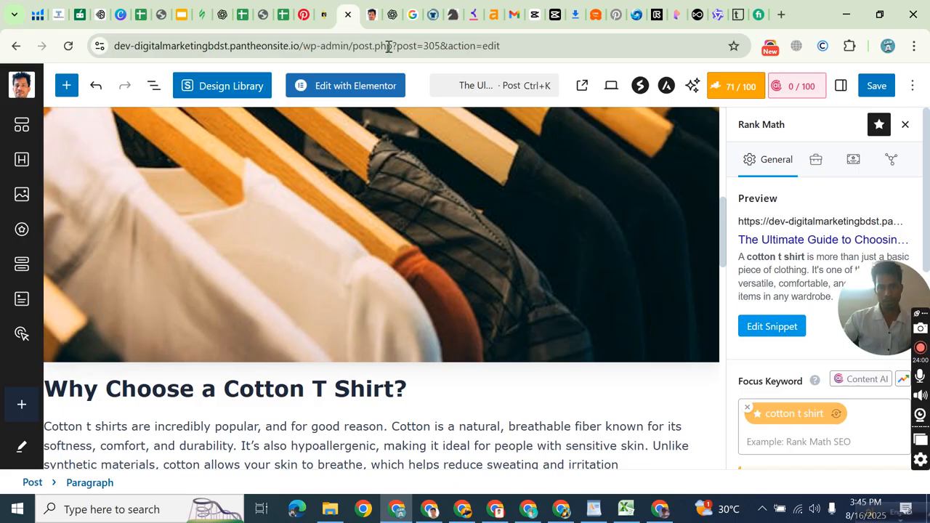
Remove post=305&action=edit from the page address and load it to reach the list of all posts.
left_click_drag(399, 46, 515, 50)
key("BackSpace")
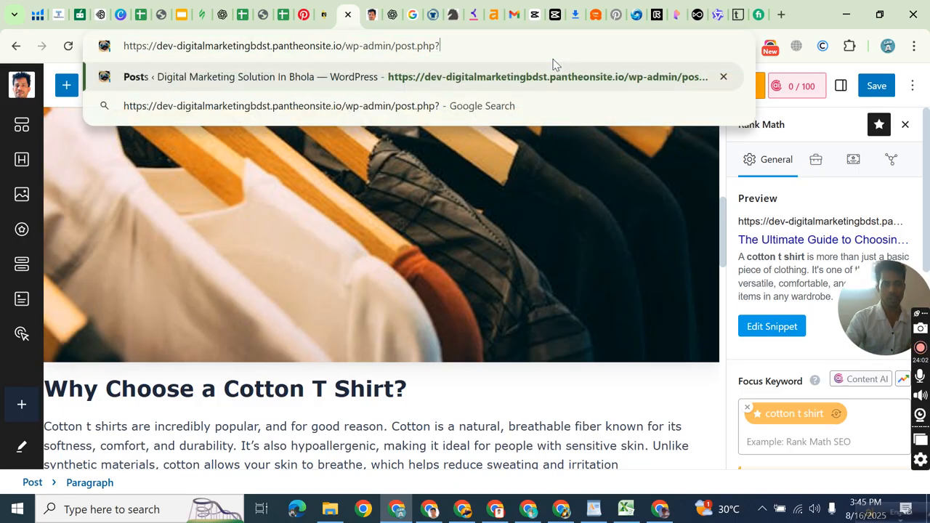
key("Return")
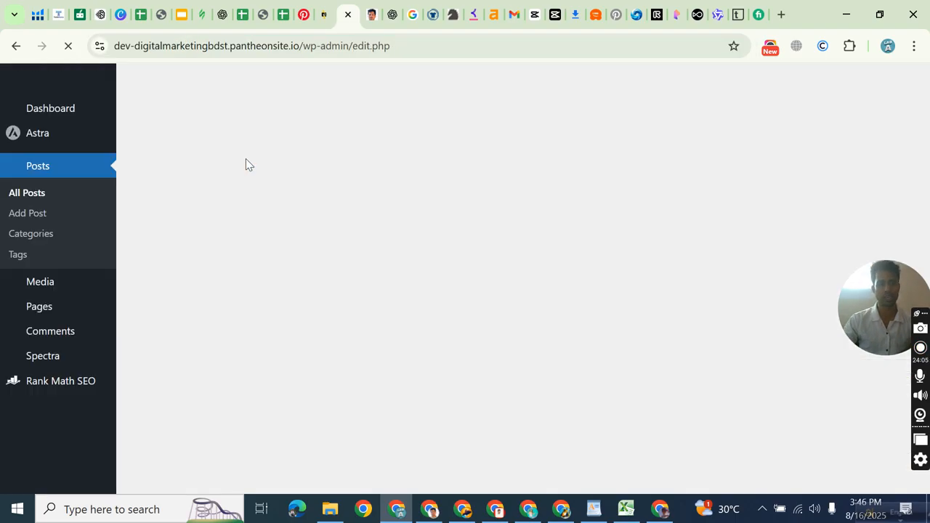
scroll(247, 276, "down", 3)
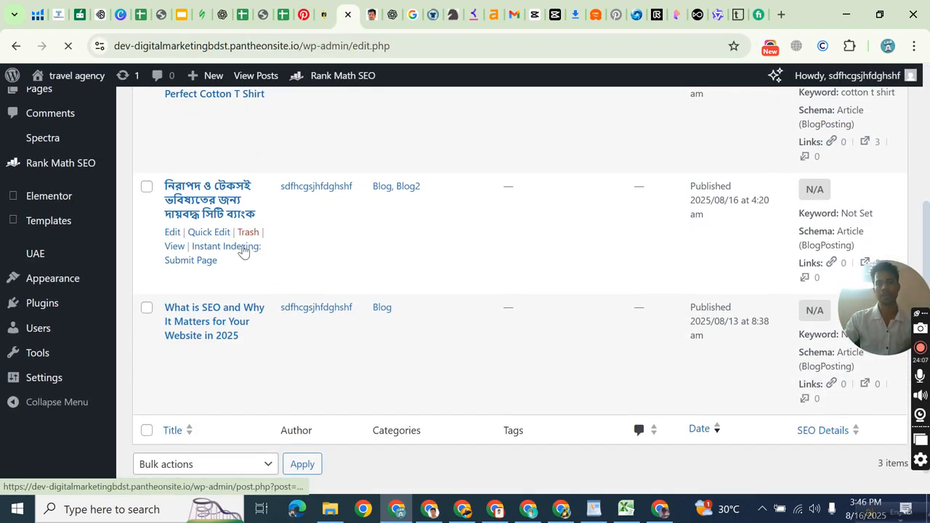
scroll(190, 247, "up", 3)
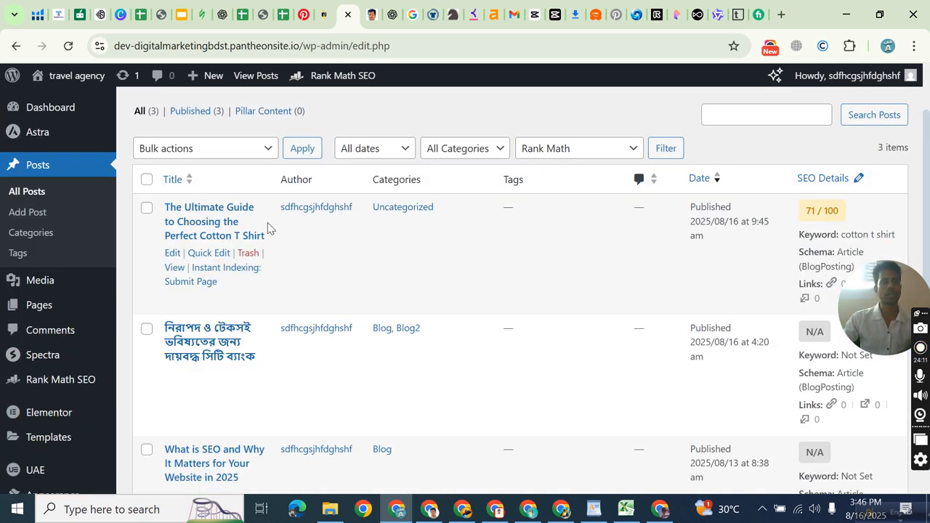
View the Bengali City Bank post in a new browser tab, copy its address and return to the posts list.
scroll(230, 289, "down", 1)
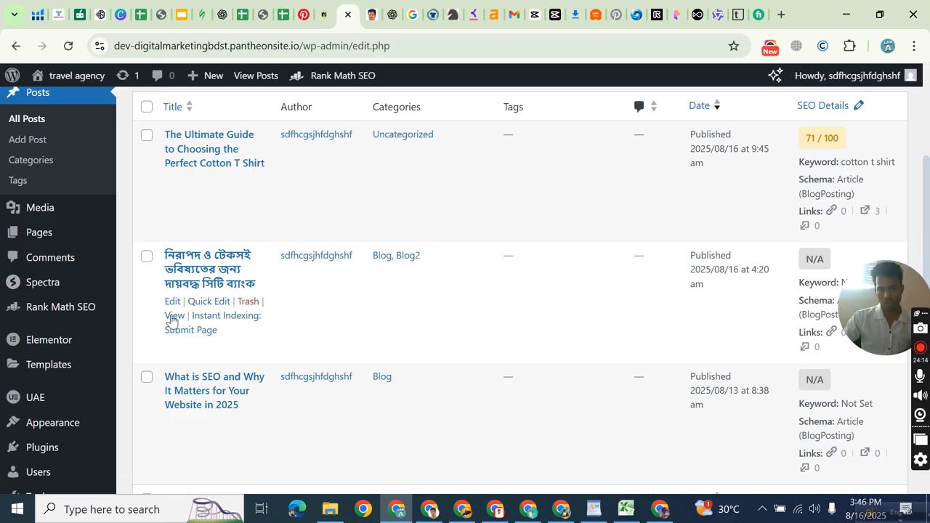
middle_click(173, 318)
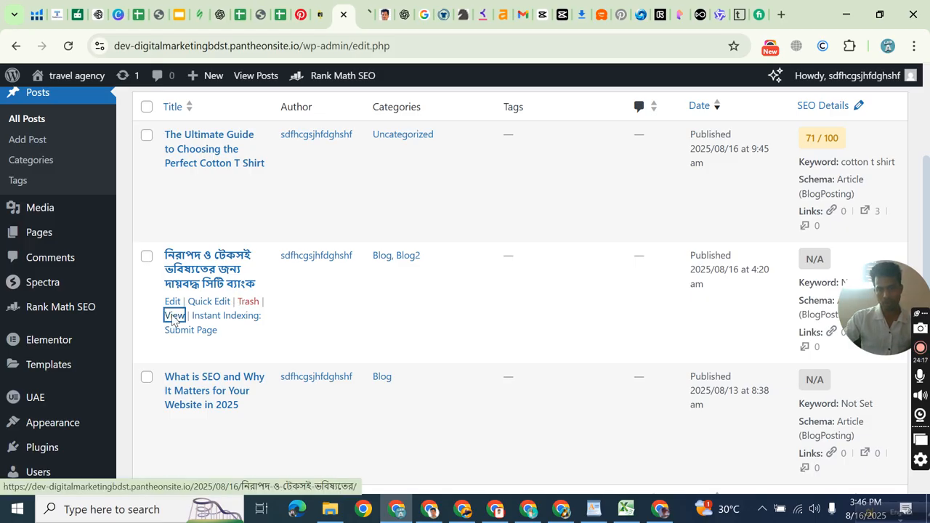
left_click(366, 24)
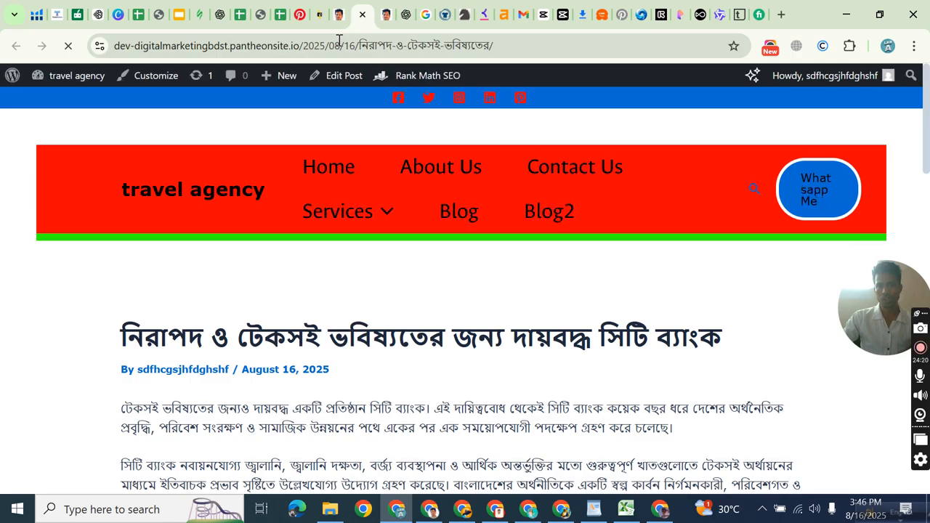
left_click(340, 46)
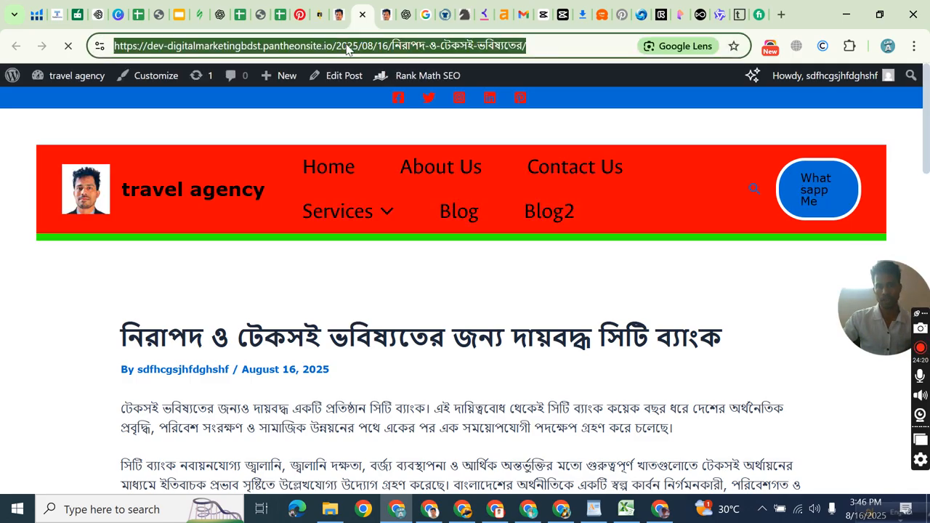
right_click(345, 48)
left_click(388, 179)
key("ctrl+w")
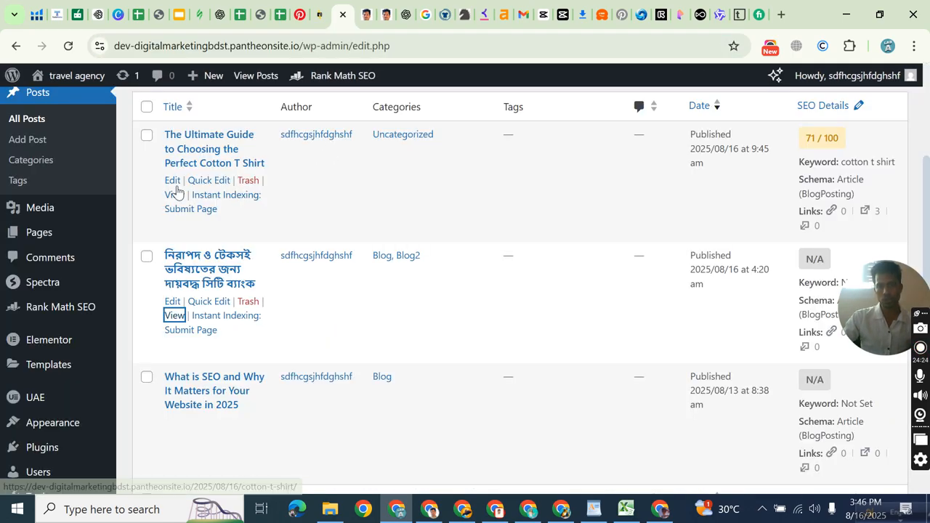
Edit the cotton t shirt post, link "fabric" in the How to Choose the Right Cotton T Shirt paragraph to the copied address, and save.
left_click(172, 182)
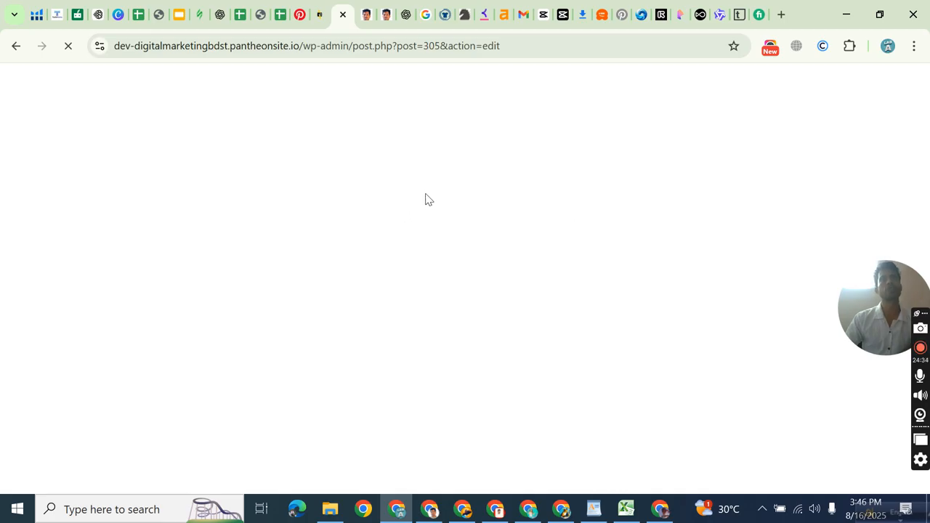
scroll(339, 251, "down", 10)
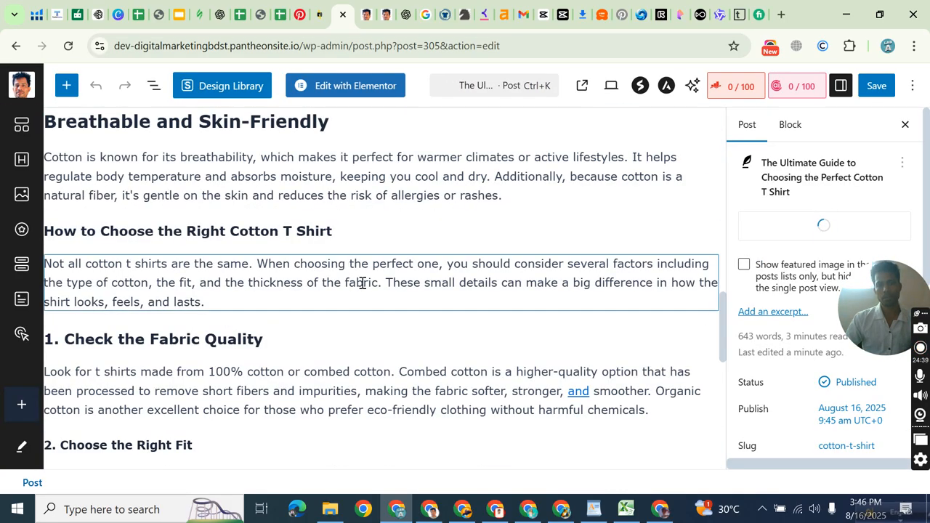
left_click(383, 287)
left_click_drag(377, 284, 347, 284)
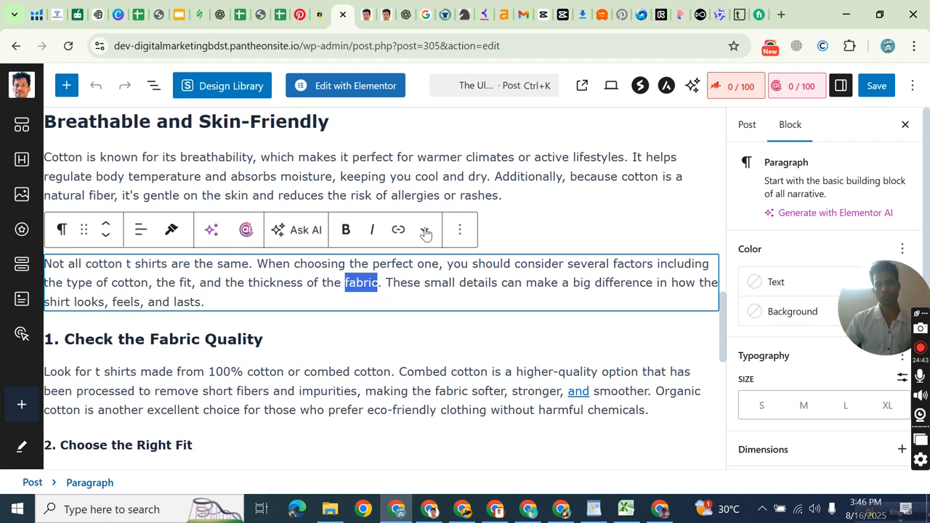
left_click(399, 230)
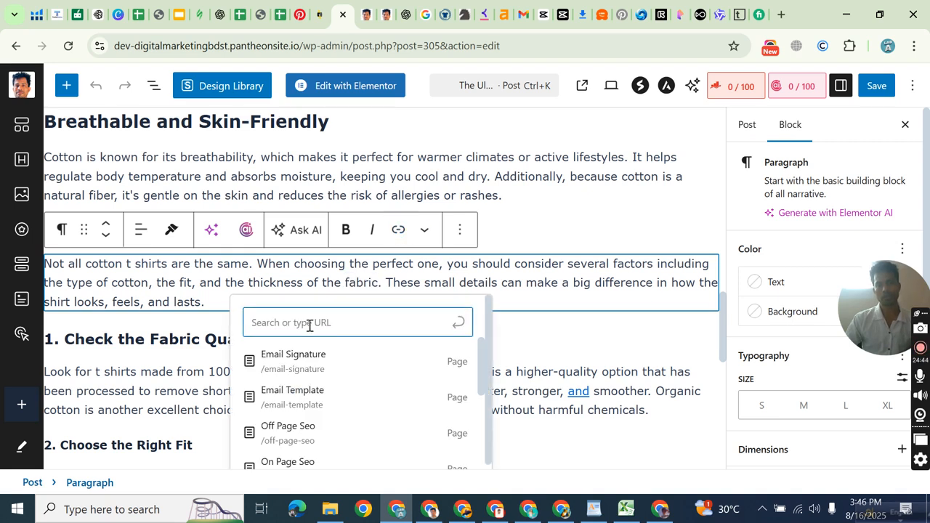
right_click(339, 323)
left_click(349, 297)
left_click(462, 324)
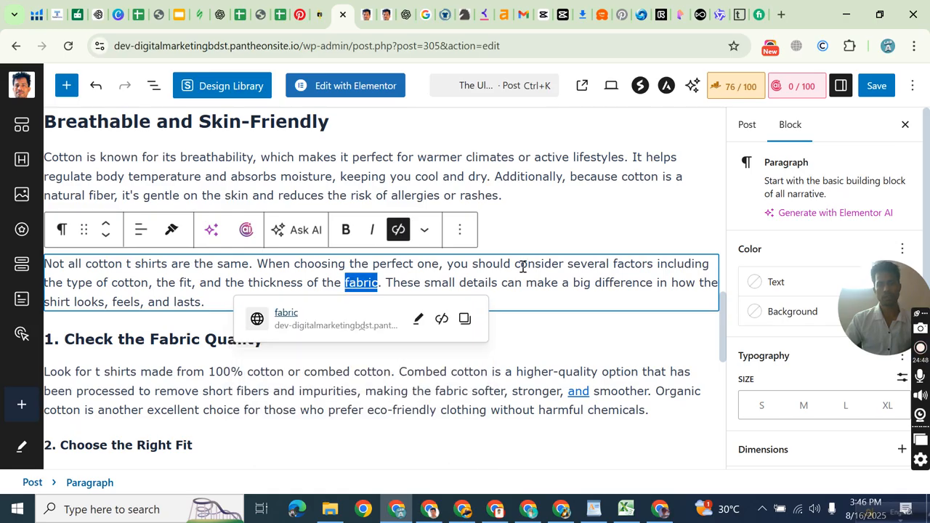
left_click(579, 268)
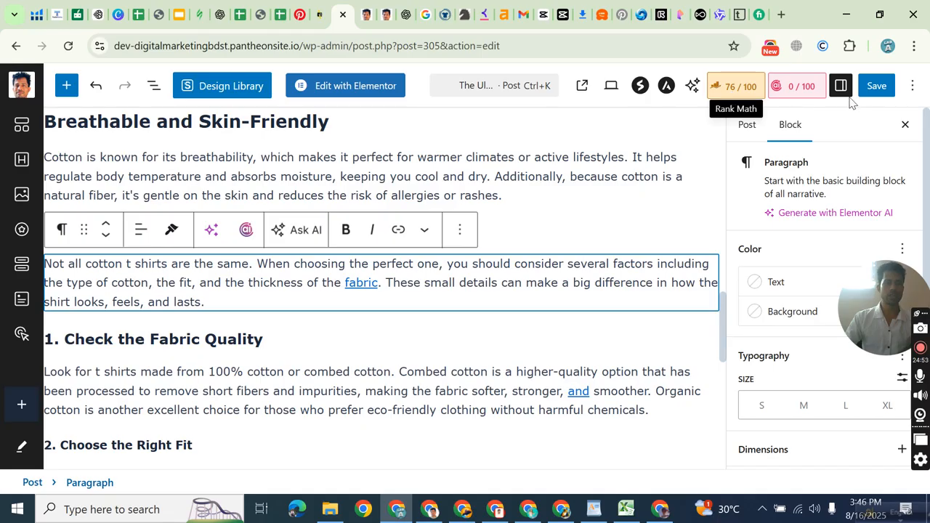
left_click(872, 86)
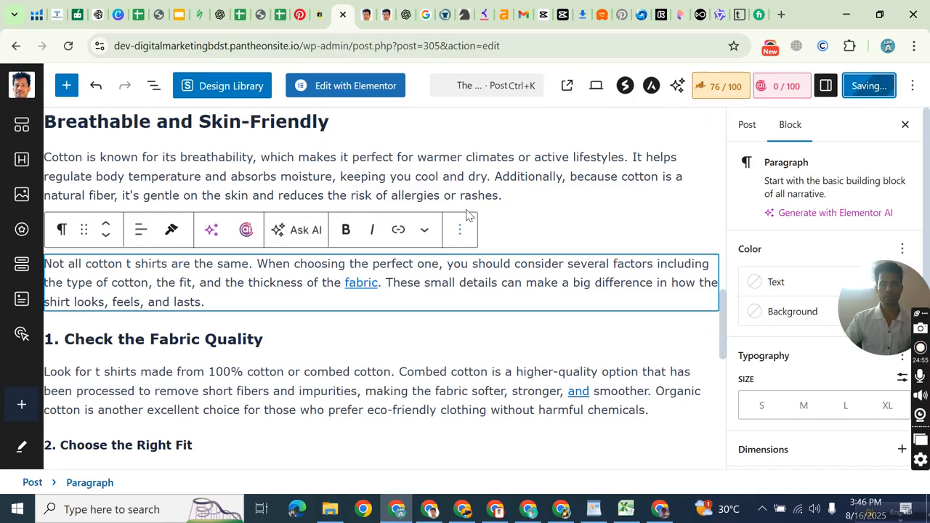
Link the clothes hanger image below the introduction to the copied internal post address.
scroll(467, 212, "up", 4)
scroll(466, 210, "up", 4)
left_click(363, 202)
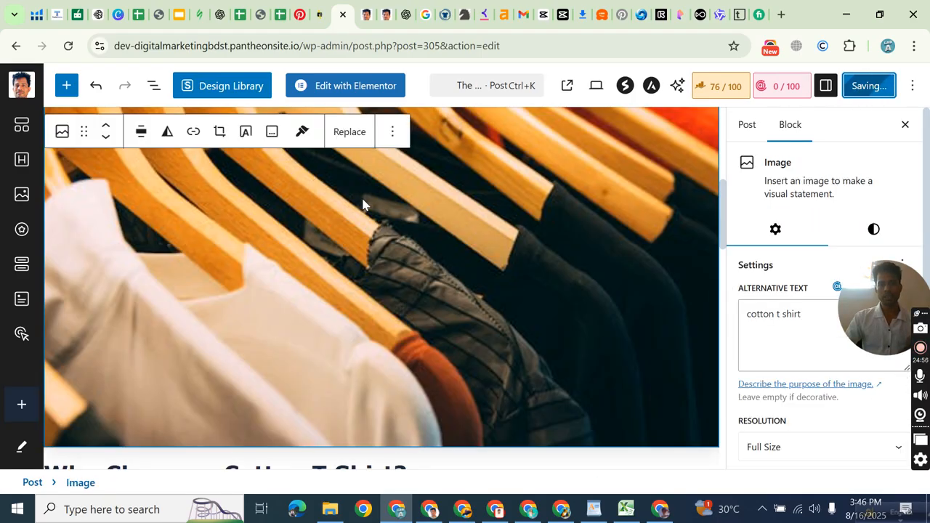
scroll(363, 204, "up", 1)
scroll(326, 219, "up", 2)
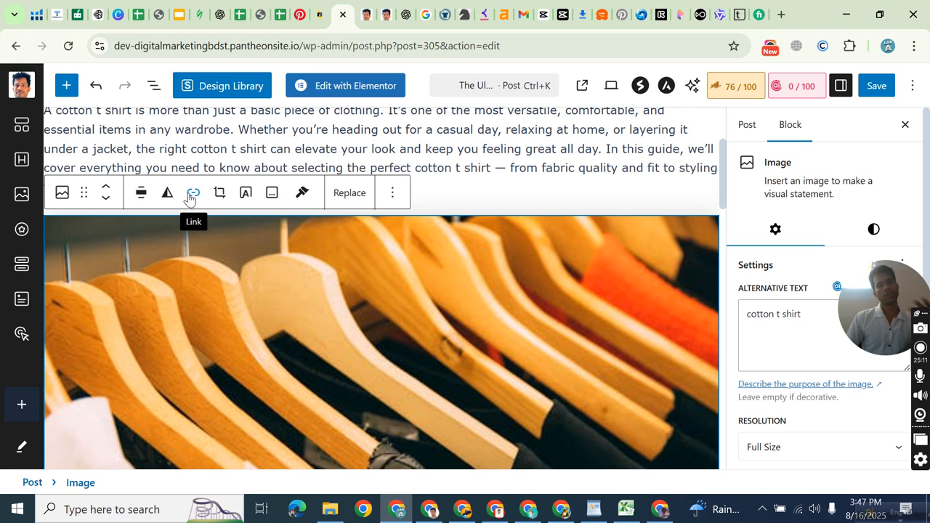
left_click(191, 195)
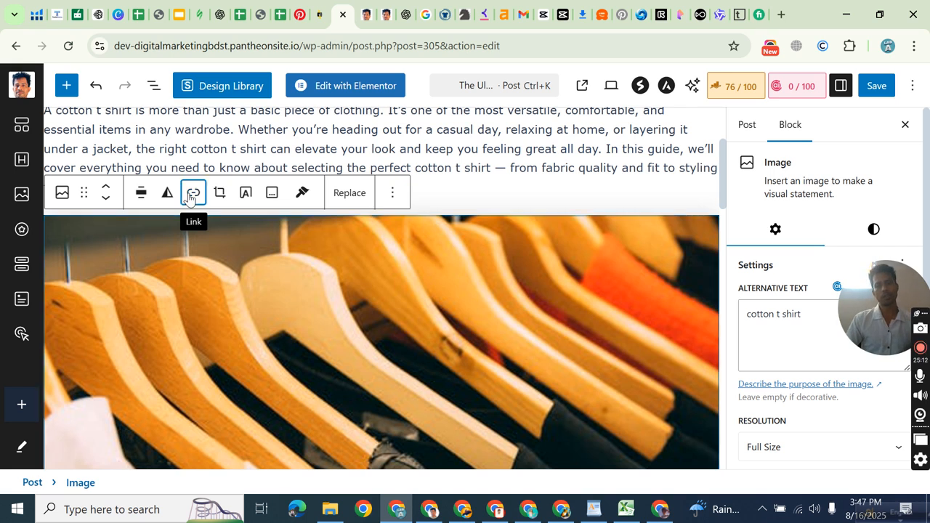
right_click(120, 242)
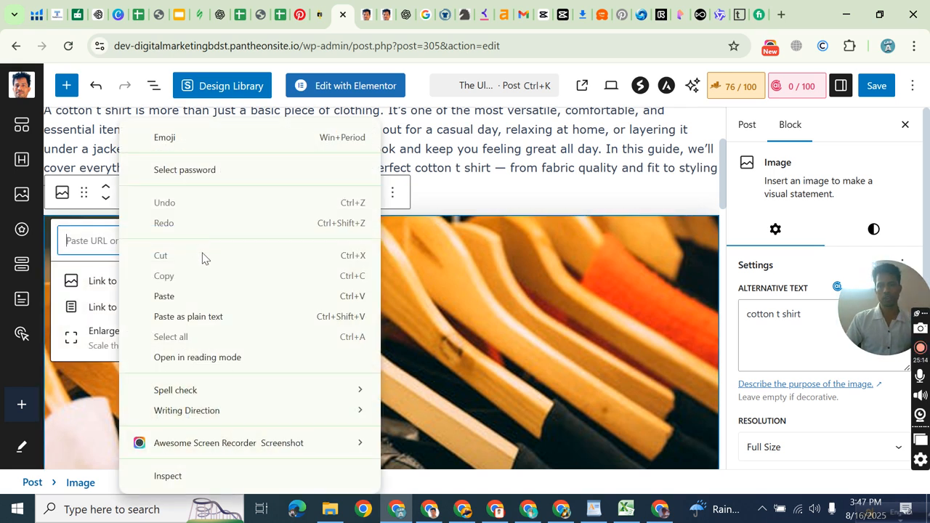
left_click(162, 296)
left_click(294, 241)
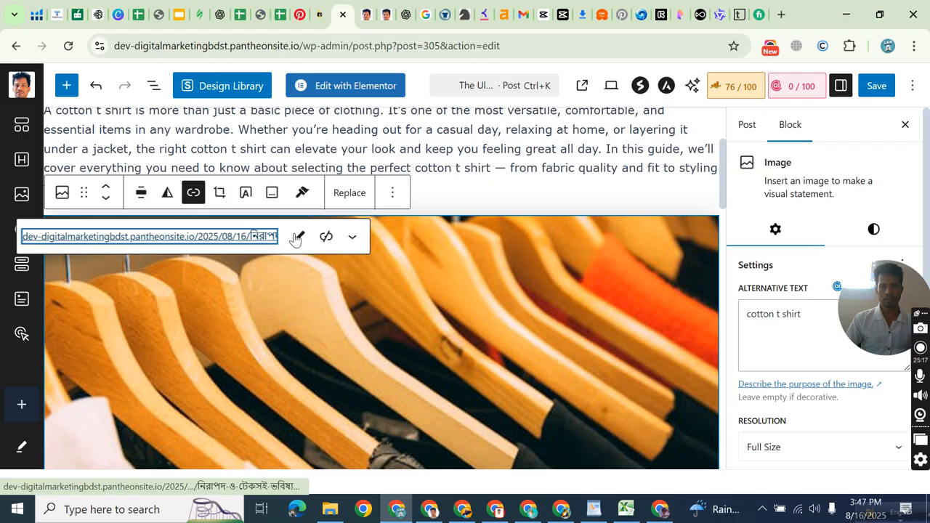
left_click(172, 281)
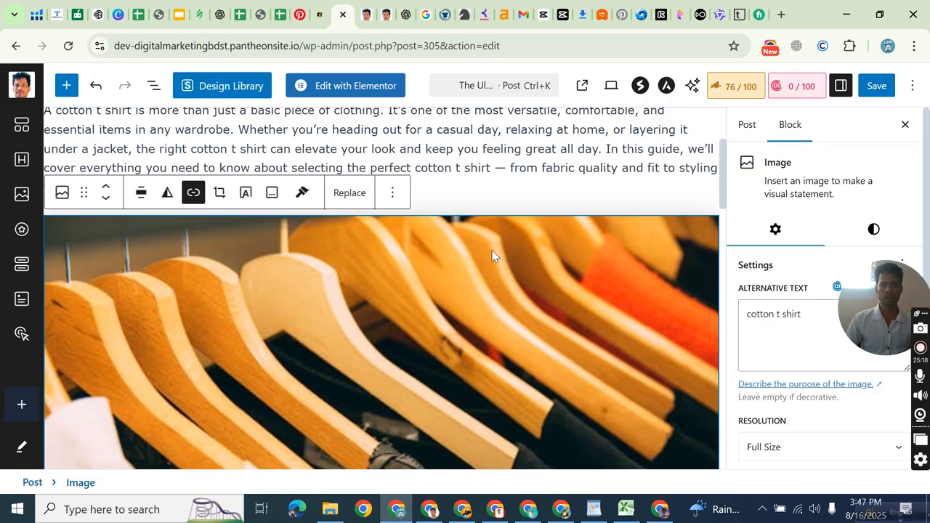
scroll(546, 255, "down", 1)
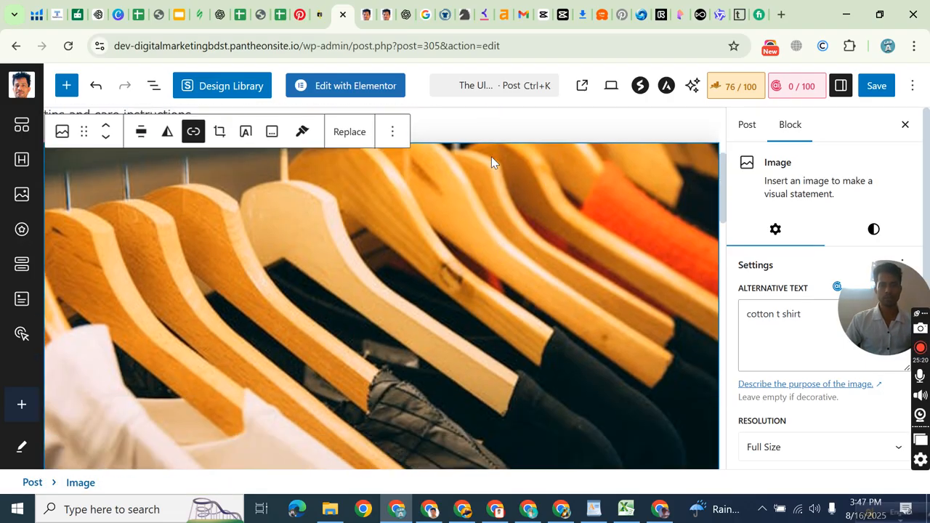
scroll(443, 180, "up", 2)
scroll(443, 180, "up", 1)
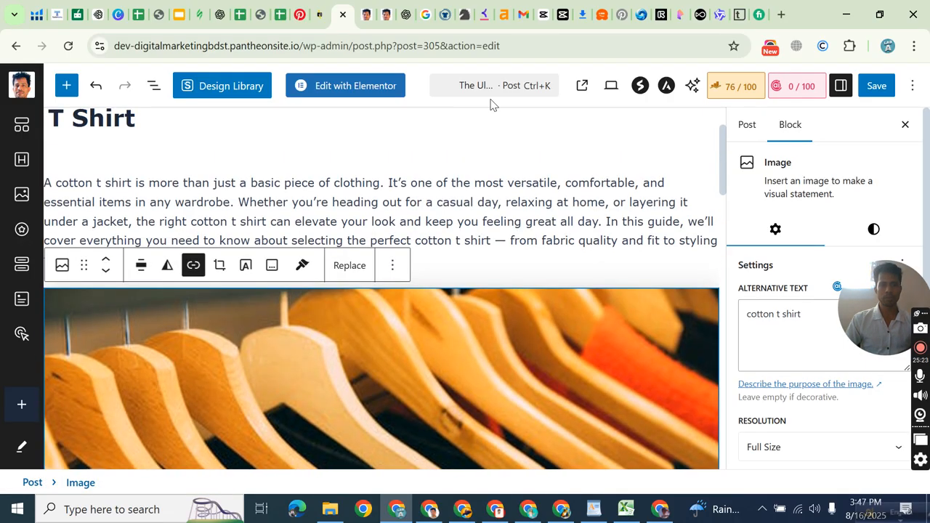
scroll(637, 196, "down", 10)
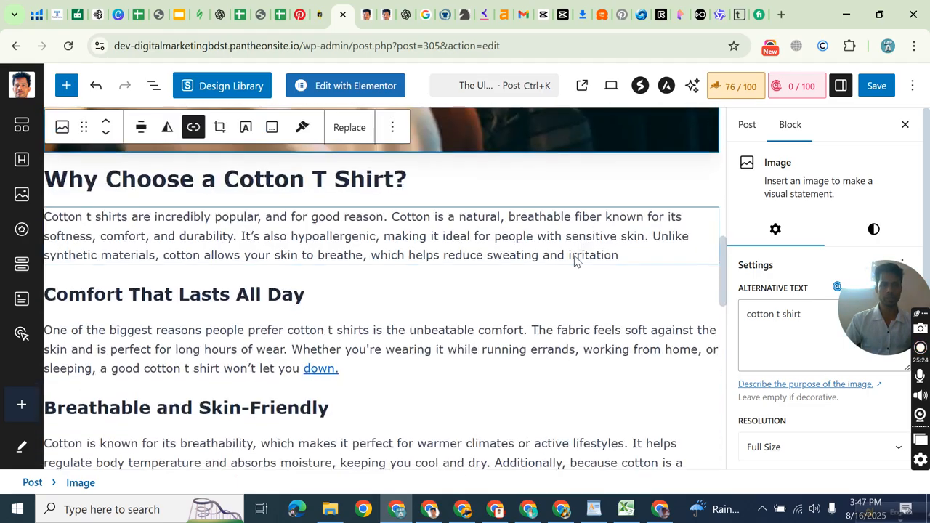
left_click(346, 262)
right_click(346, 265)
left_click(327, 142)
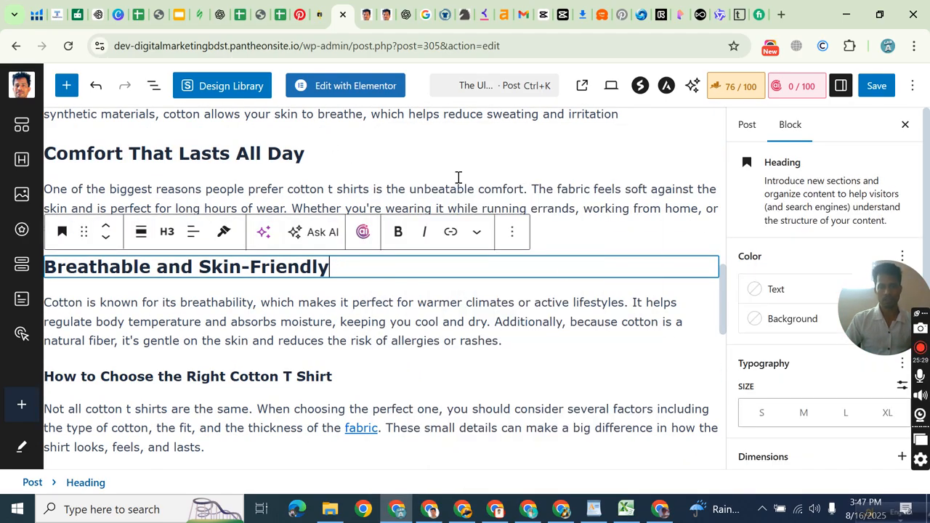
key("ctrl+z")
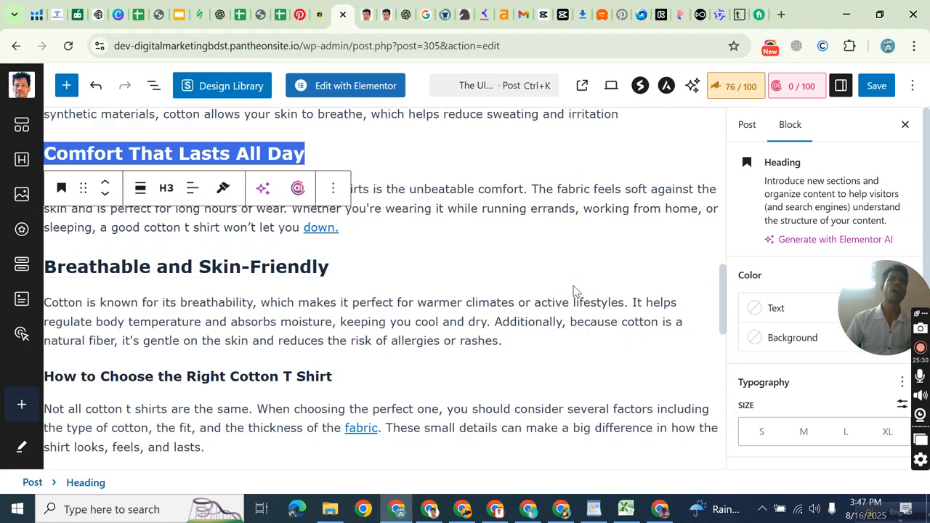
scroll(574, 287, "up", 6)
scroll(362, 215, "up", 4)
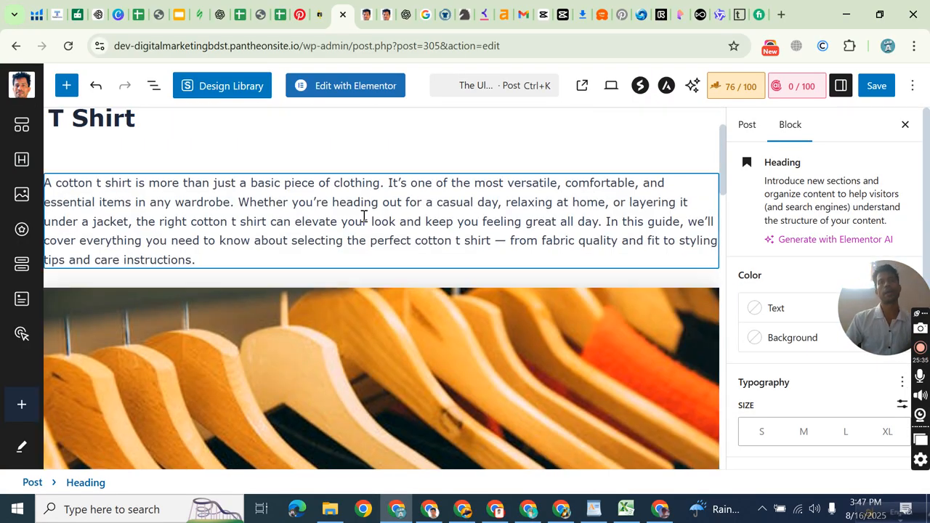
scroll(404, 269, "down", 2)
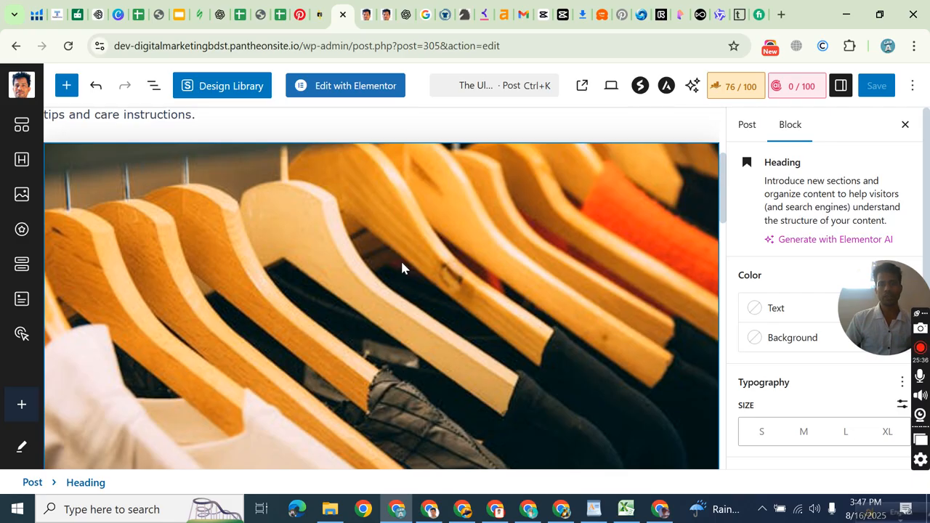
left_click(402, 259)
left_click(251, 133)
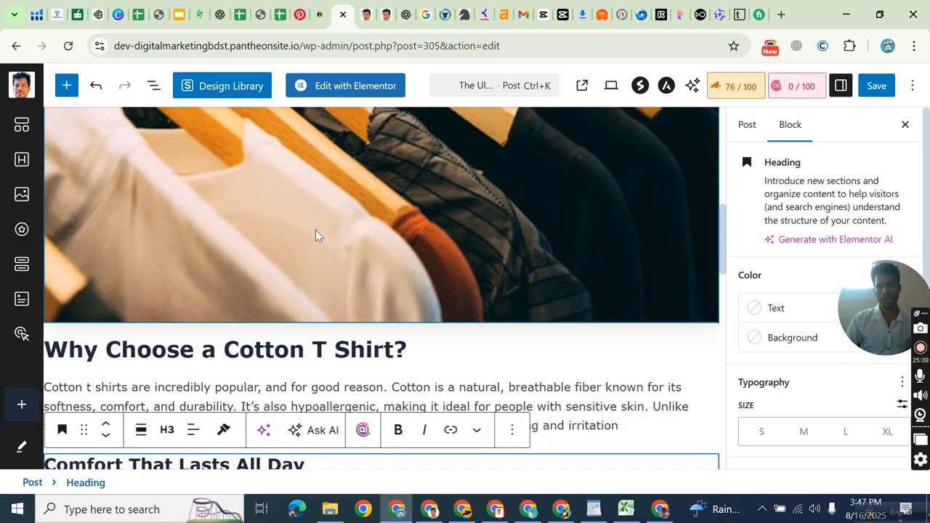
scroll(316, 229, "up", 4)
scroll(287, 220, "up", 1)
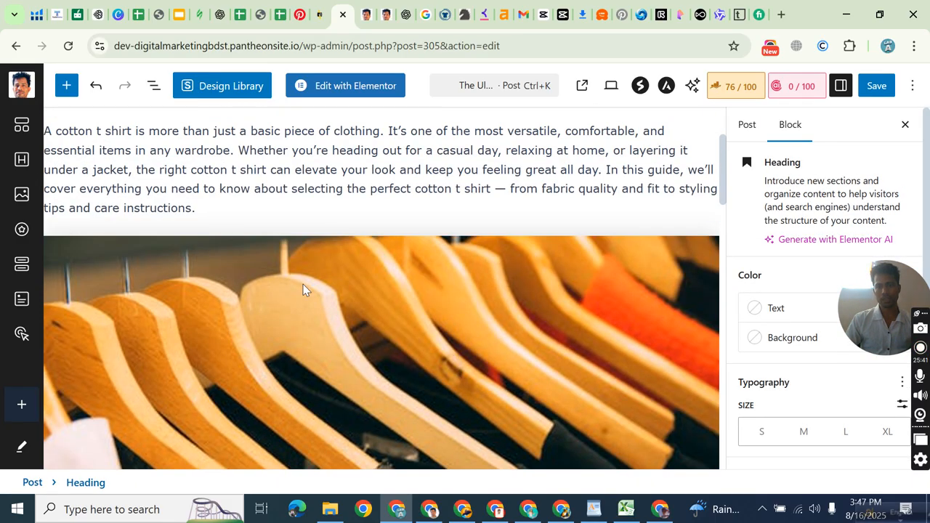
scroll(303, 284, "down", 7)
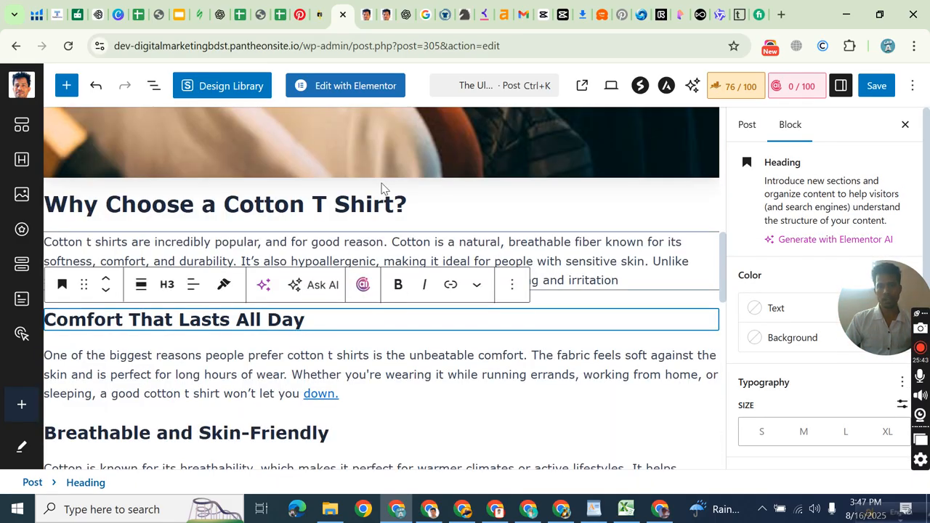
Try adding a text overlay to the clothes hanger image and look through its additional text formatting options and block settings.
left_click(397, 154)
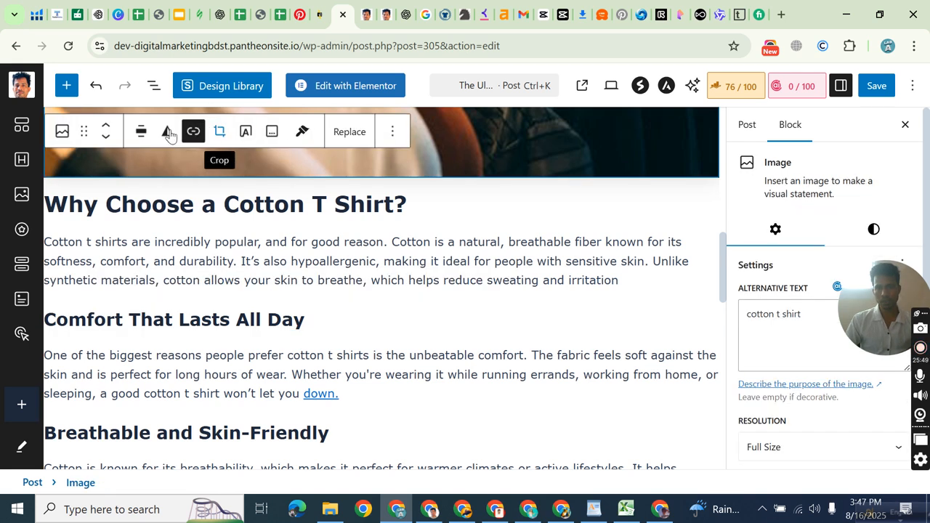
left_click(244, 131)
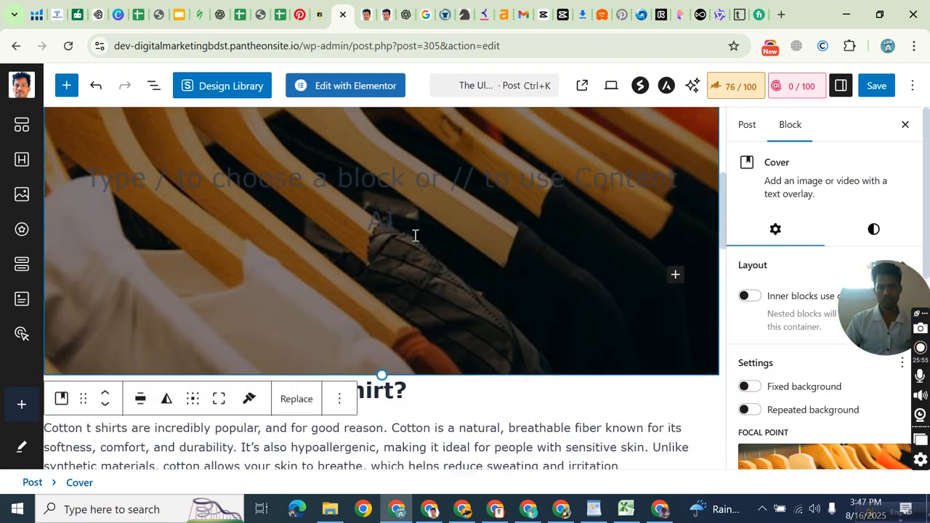
left_click(405, 201)
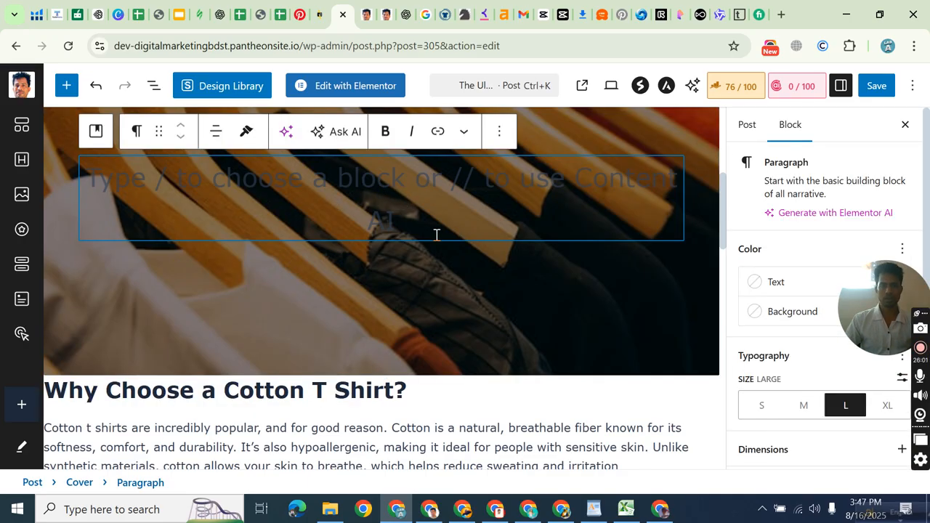
left_click(463, 131)
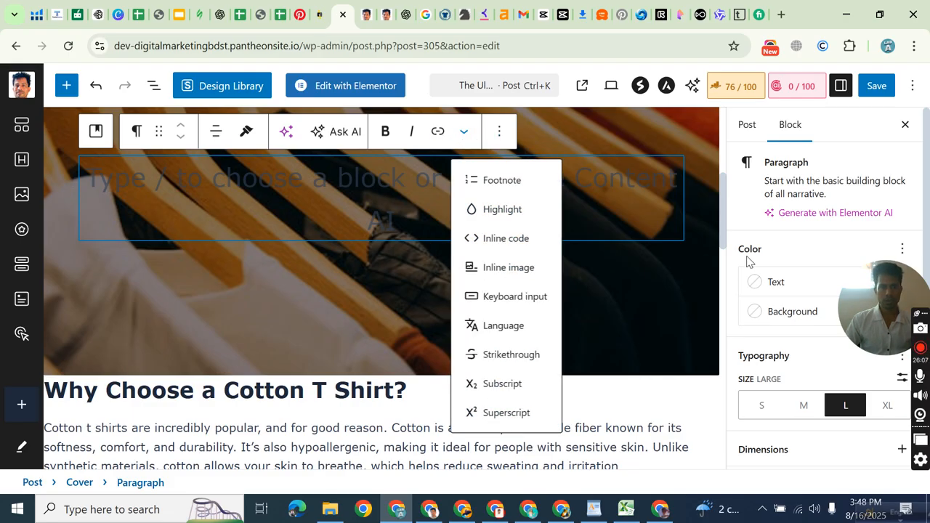
left_click(715, 306)
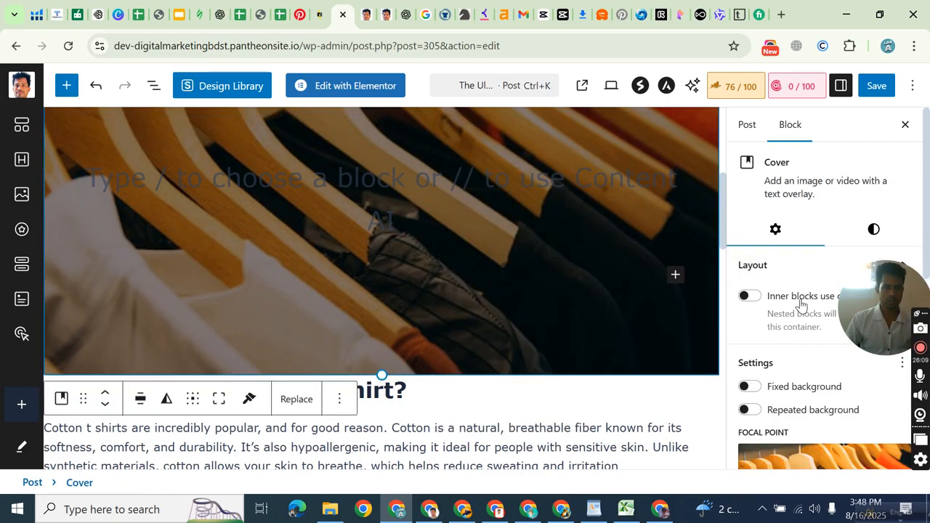
scroll(799, 305, "down", 1)
scroll(800, 305, "down", 2)
scroll(802, 291, "up", 3)
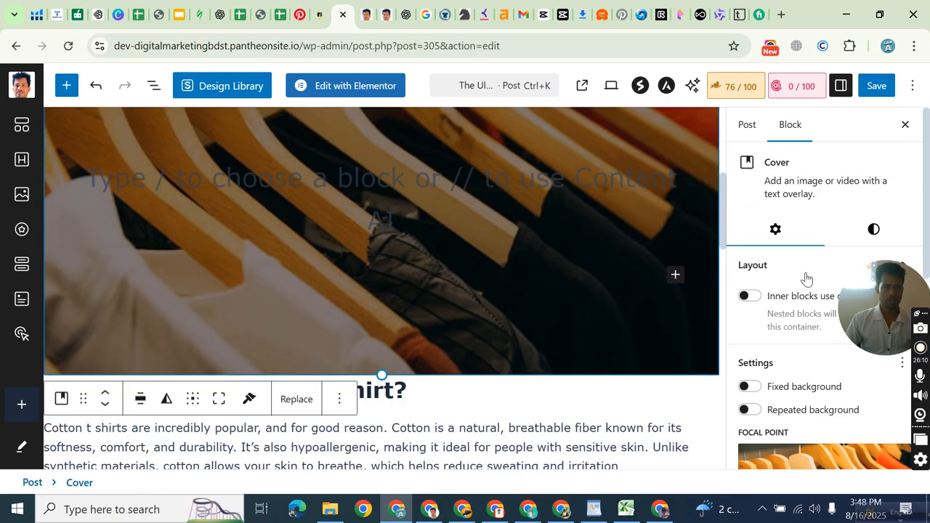
scroll(524, 234, "up", 1)
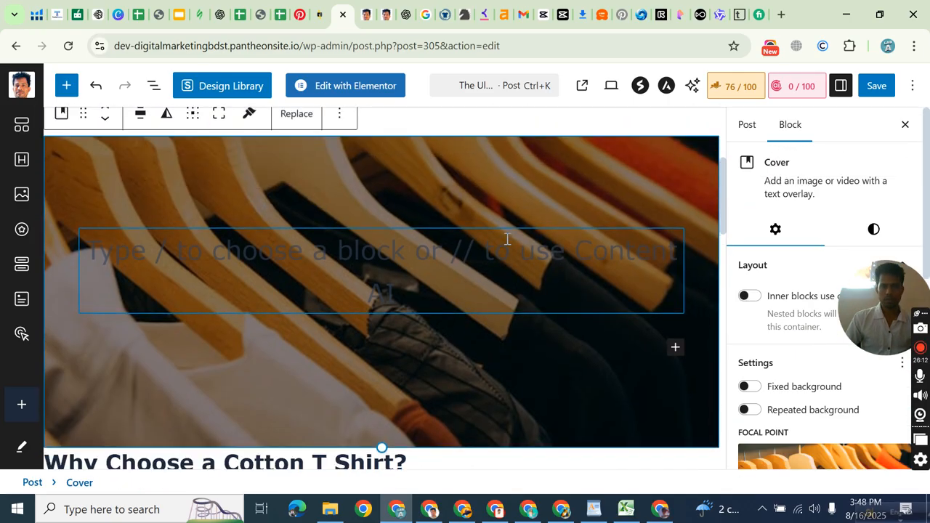
Undo the text overlay so the clothes hanger picture is an ordinary linked image block again.
left_click(92, 92)
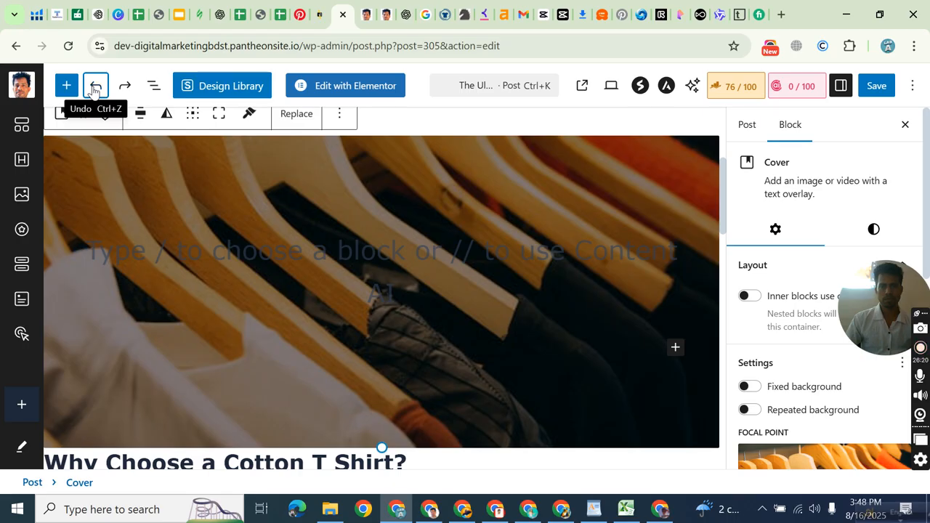
left_click(93, 91)
scroll(380, 221, "up", 4)
scroll(380, 223, "down", 2)
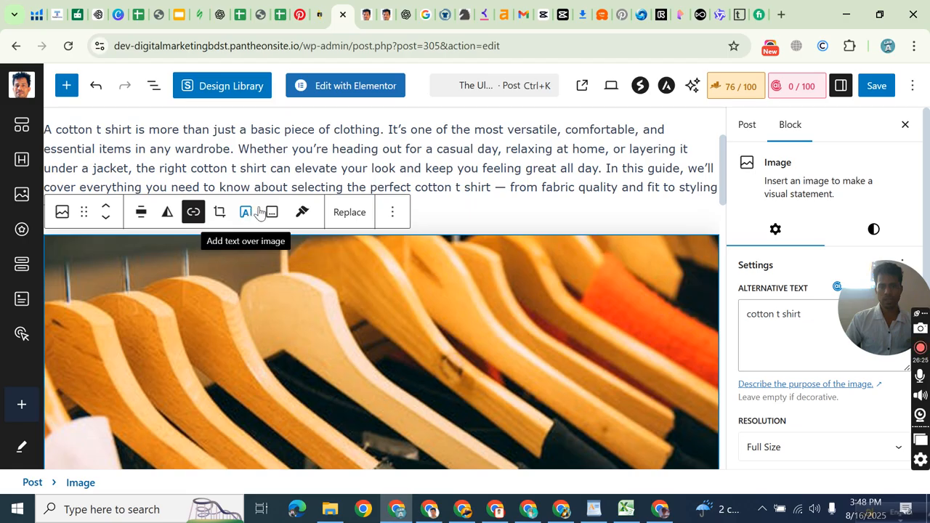
scroll(300, 214, "down", 5)
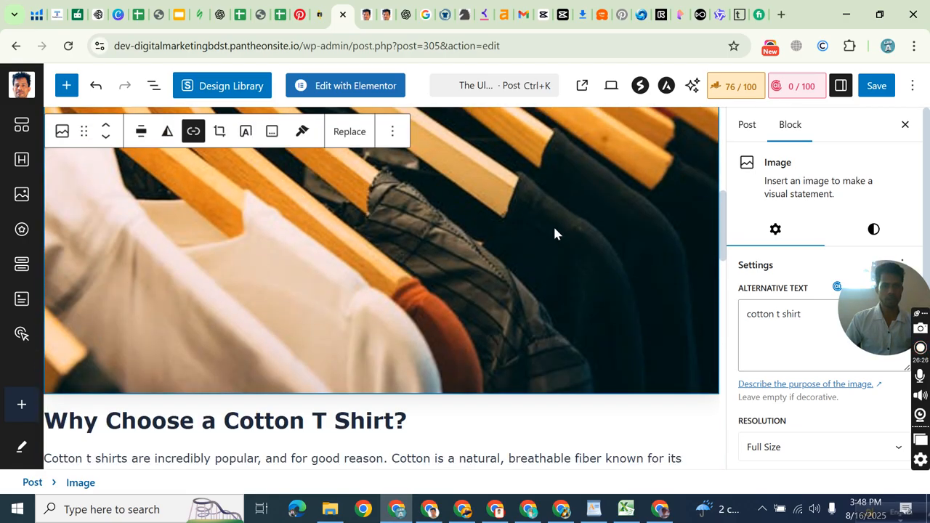
scroll(553, 225, "up", 2)
scroll(438, 244, "down", 1)
scroll(352, 252, "down", 2)
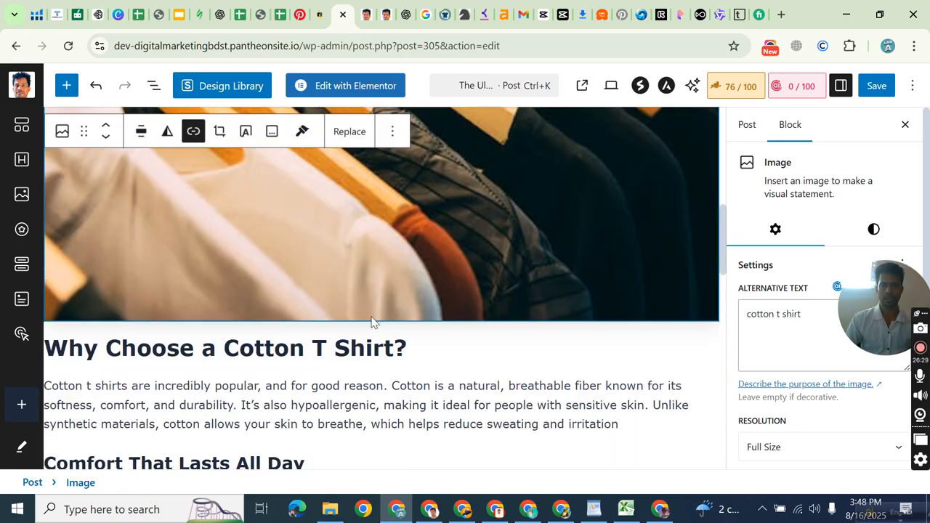
left_click(559, 348)
scroll(803, 359, "down", 2)
scroll(454, 265, "up", 3)
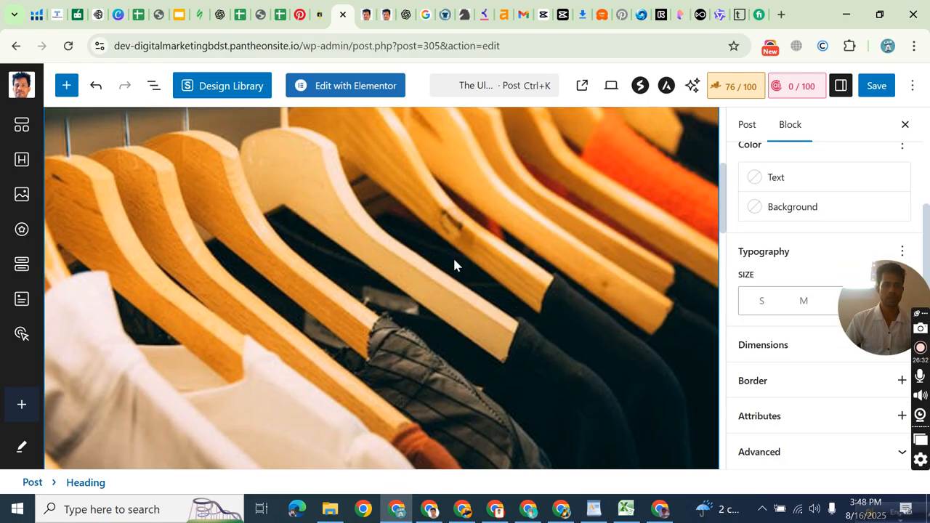
Try the Medium and Thumbnail resolutions on the clothes hanger image.
left_click(422, 252)
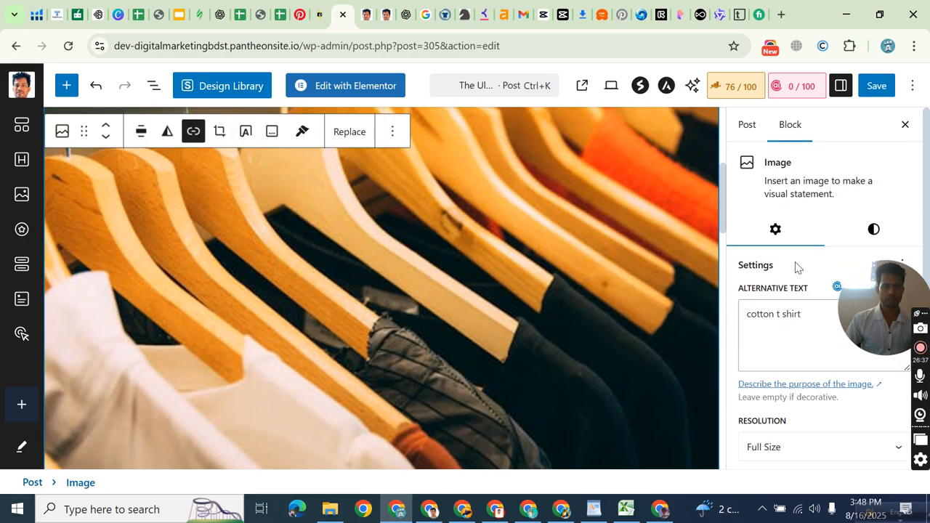
scroll(797, 266, "down", 2)
left_click(793, 358)
left_click(786, 396)
scroll(513, 216, "up", 3)
scroll(513, 216, "down", 3)
left_click(781, 356)
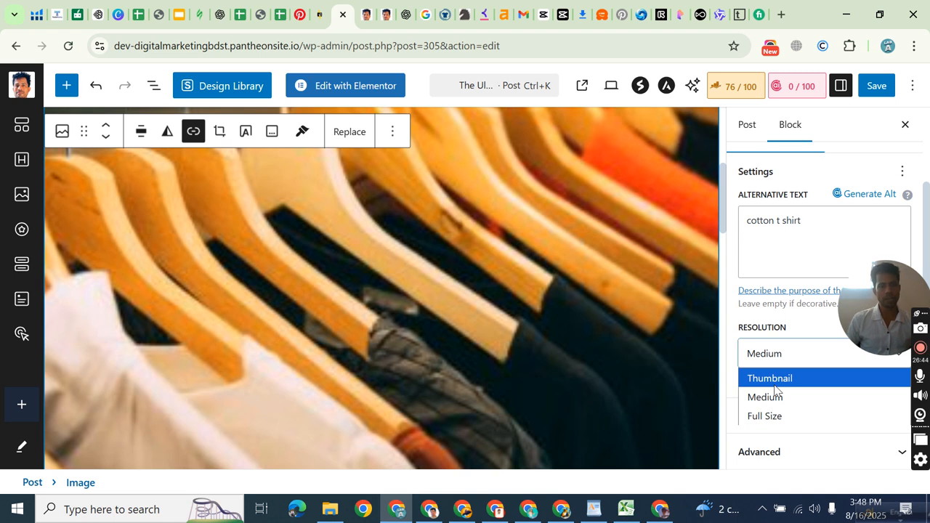
left_click(775, 379)
left_click(778, 356)
left_click(775, 400)
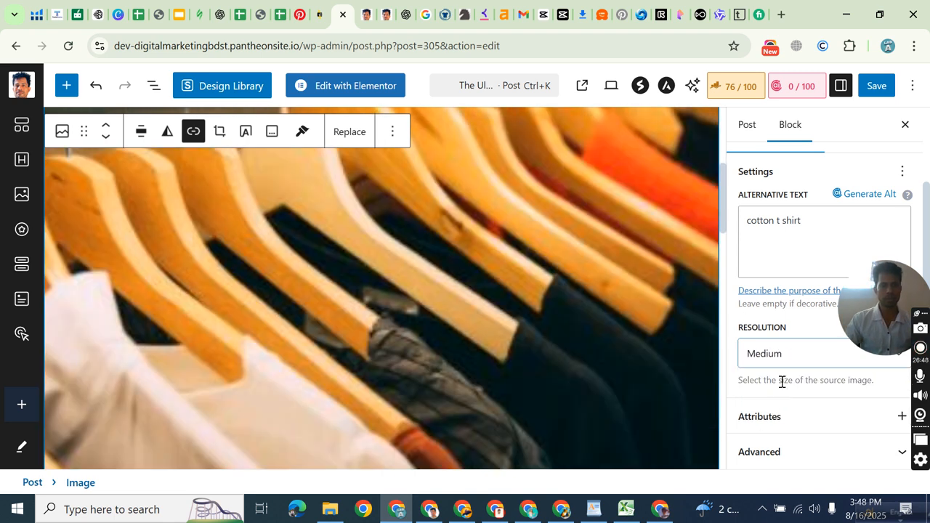
Set the clothes hanger image's resolution to Full Size and save the post.
left_click(778, 356)
left_click(770, 416)
scroll(597, 261, "down", 2)
scroll(598, 262, "up", 1)
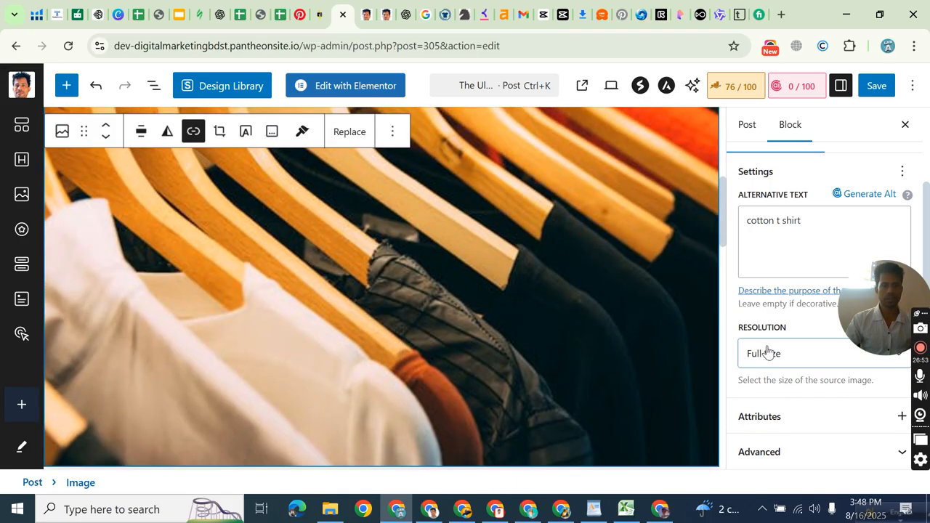
scroll(546, 182, "up", 3)
left_click(877, 87)
scroll(510, 280, "down", 1)
scroll(389, 282, "down", 10)
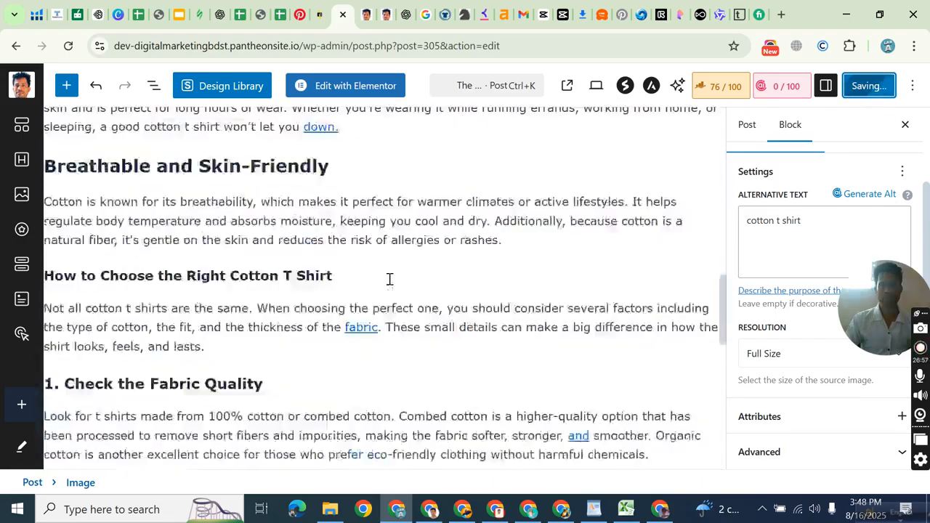
scroll(394, 262, "up", 13)
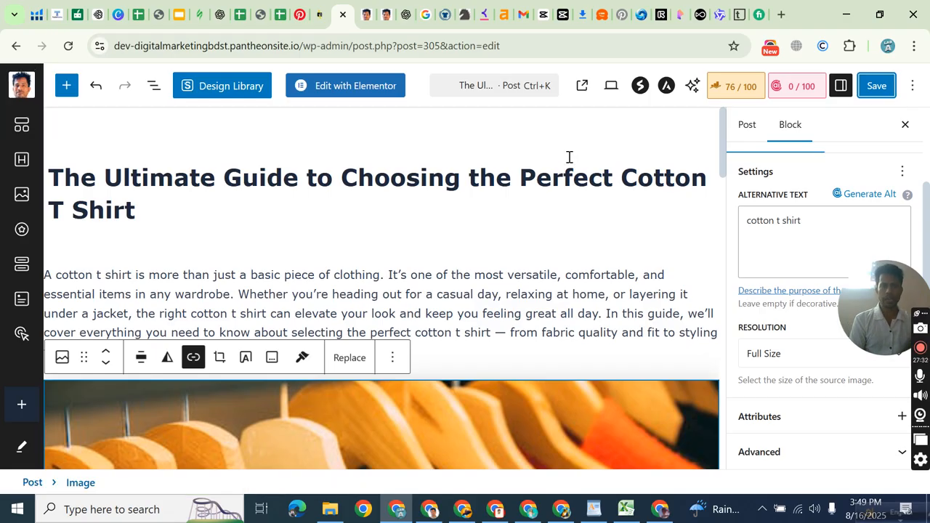
scroll(522, 167, "down", 2)
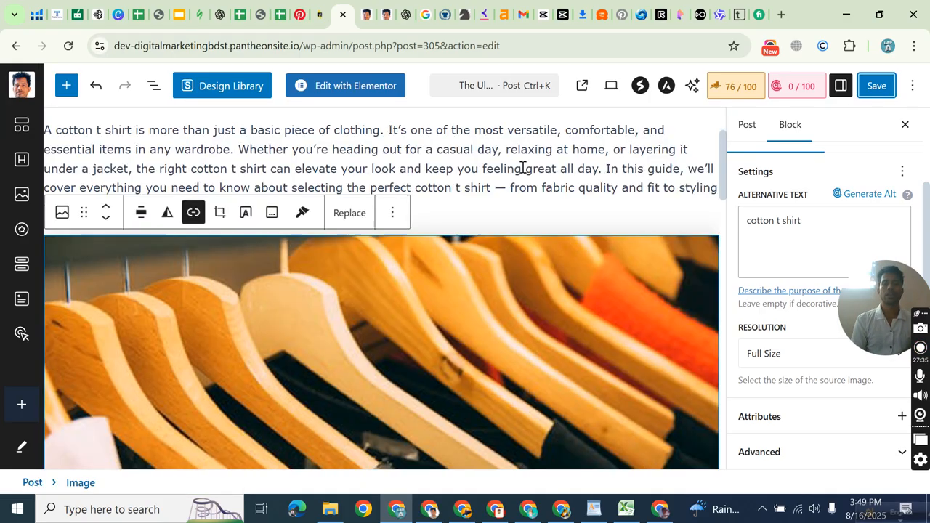
Copy the keyword "100% cotton t shirt" from the WordPad document and append it to the paragraph under "Breathable and Skin-Friendly".
scroll(522, 167, "down", 2)
left_click(593, 508)
scroll(409, 275, "up", 1)
left_click(508, 270)
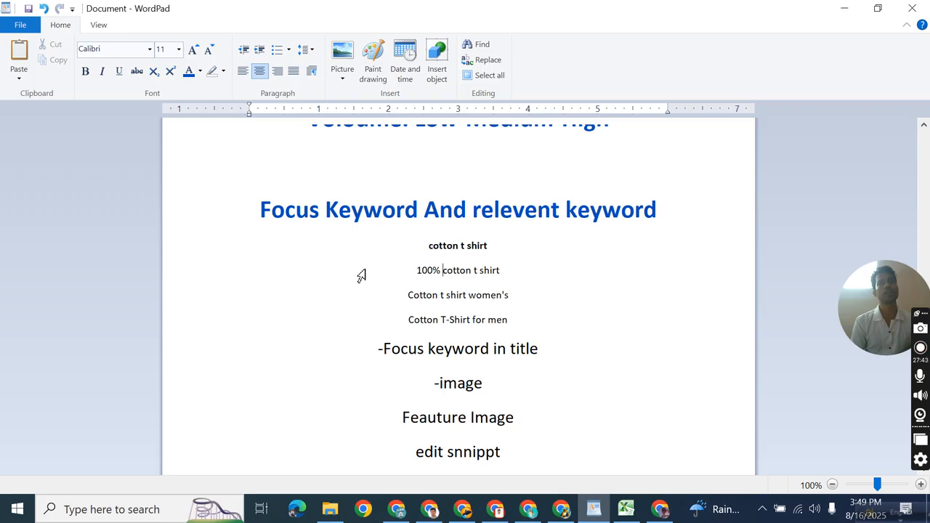
triple_click(456, 282)
right_click(485, 283)
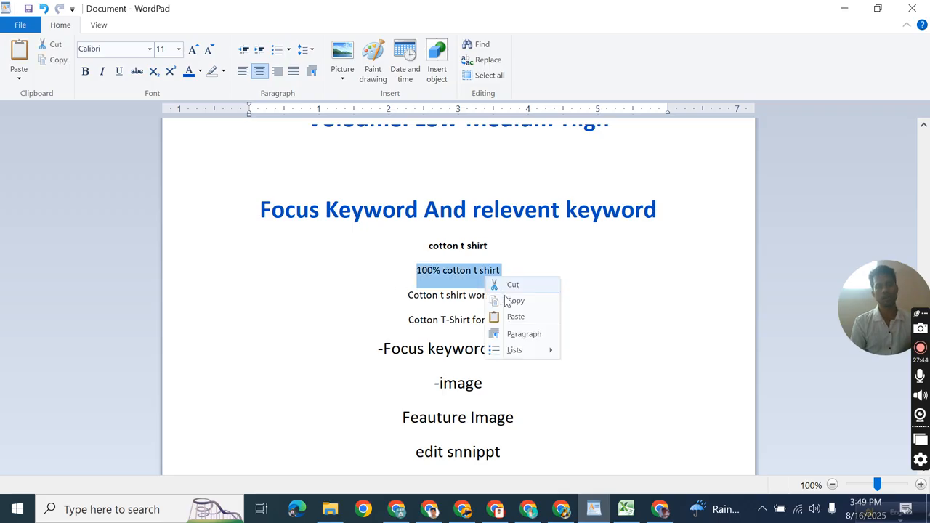
left_click(535, 299)
left_click(396, 508)
scroll(385, 225, "down", 5)
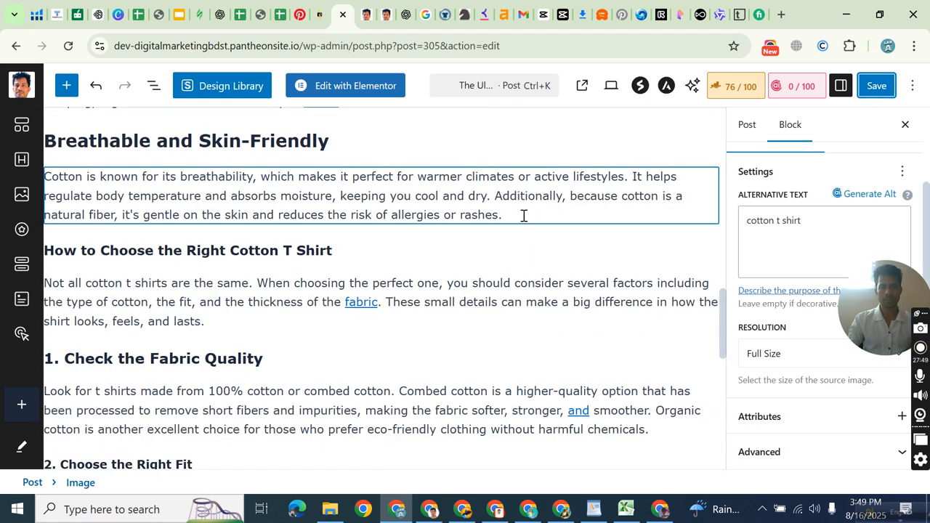
left_click(524, 216)
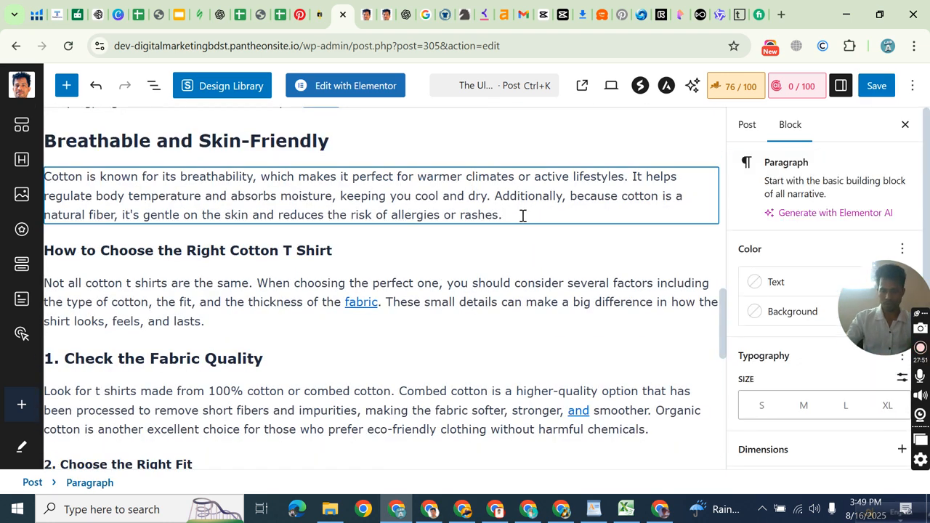
key("ctrl+v")
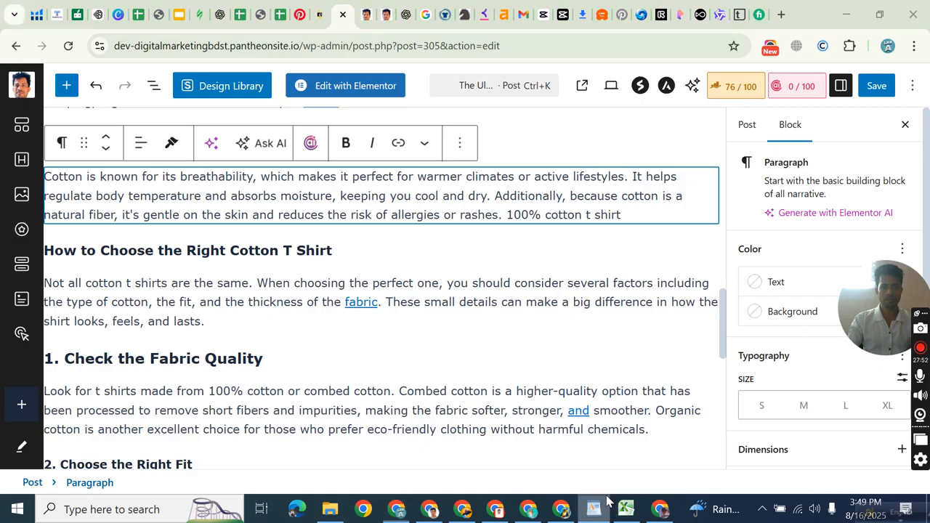
Copy "Cotton t shirt women's" from the WordPad document and append it to the paragraph under "How to Choose the Right Cotton T Shirt".
left_click(607, 498)
triple_click(489, 297)
right_click(490, 303)
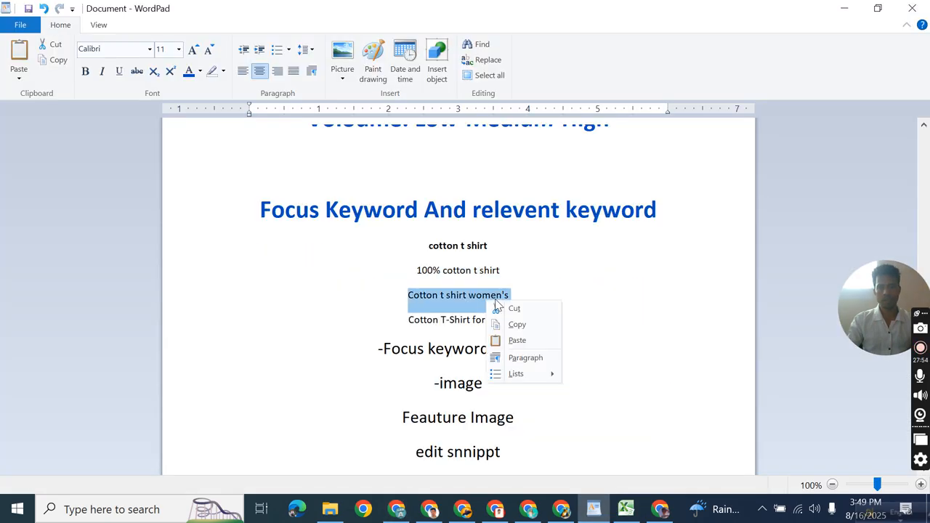
left_click(519, 324)
left_click(588, 502)
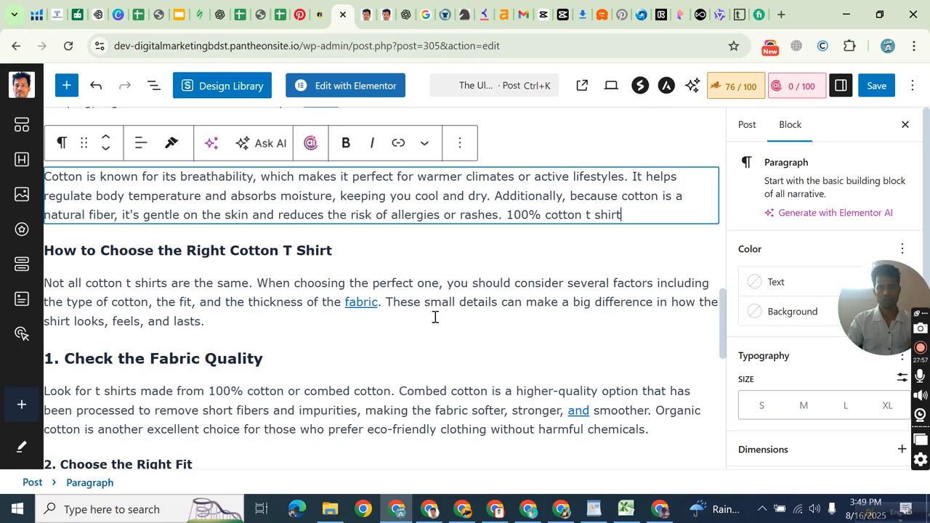
left_click(226, 321)
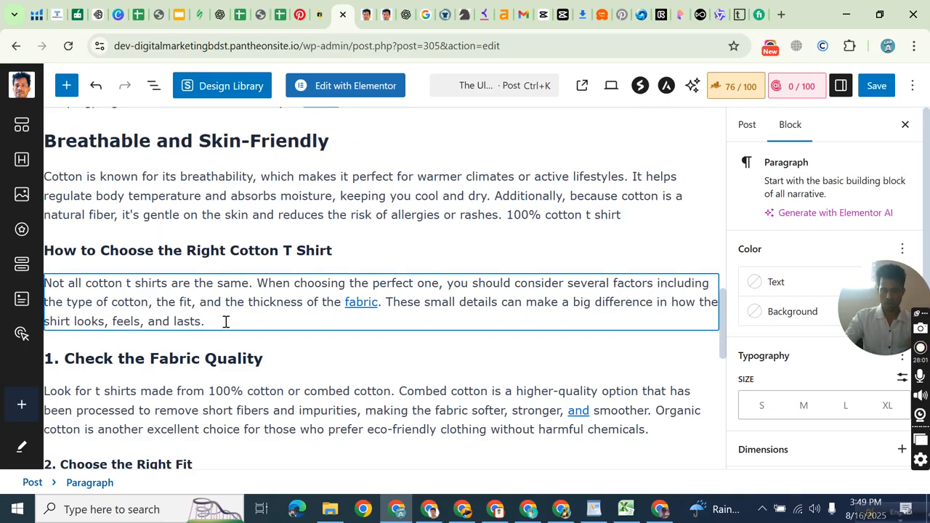
key("ctrl+v")
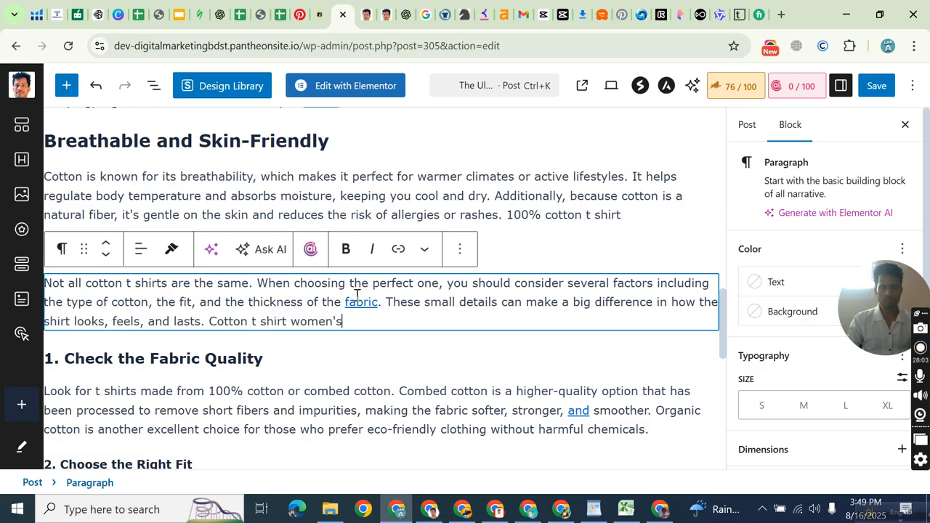
Copy "Cotton T-Shirt for men" from the WordPad document and append it to the paragraph under "How to Style a Cotton T Shirt".
scroll(363, 414, "down", 2)
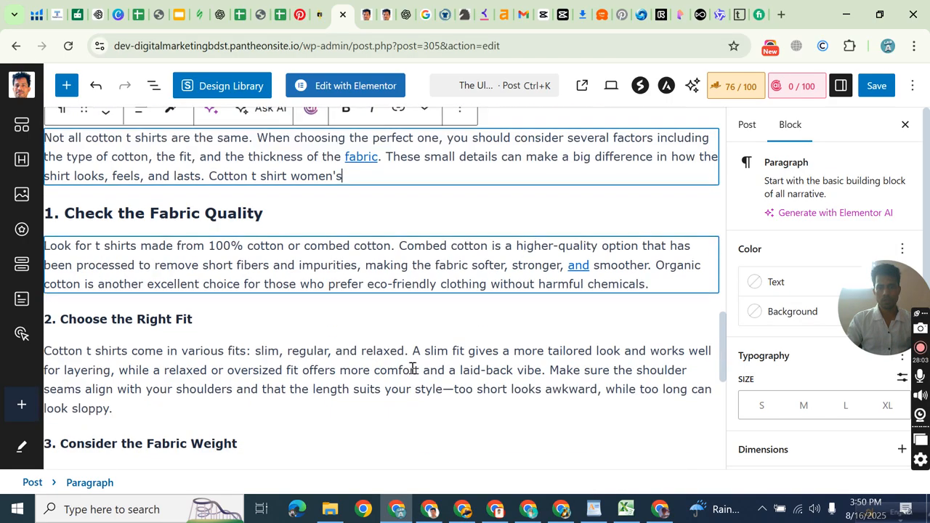
left_click(660, 286)
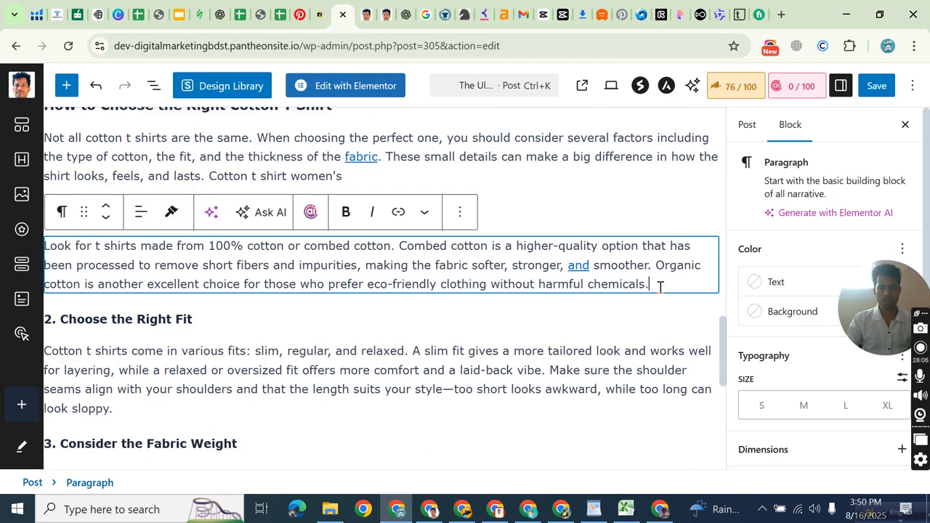
left_click(593, 509)
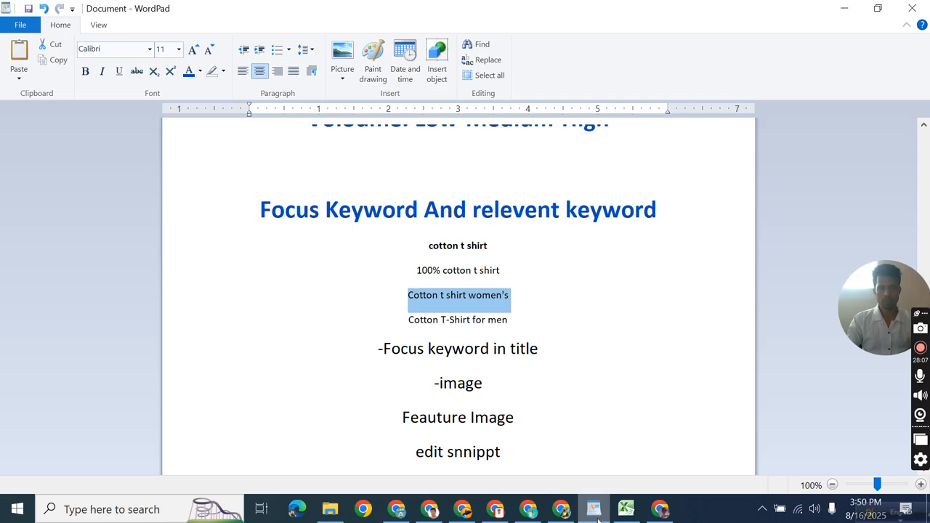
triple_click(490, 322)
right_click(491, 325)
left_click(518, 340)
key("alt+Tab")
scroll(426, 373, "down", 4)
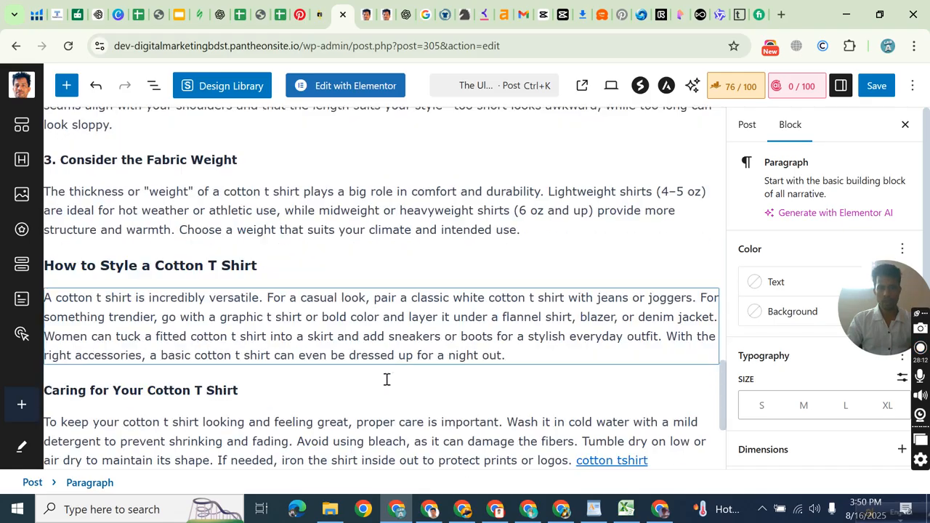
left_click(517, 352)
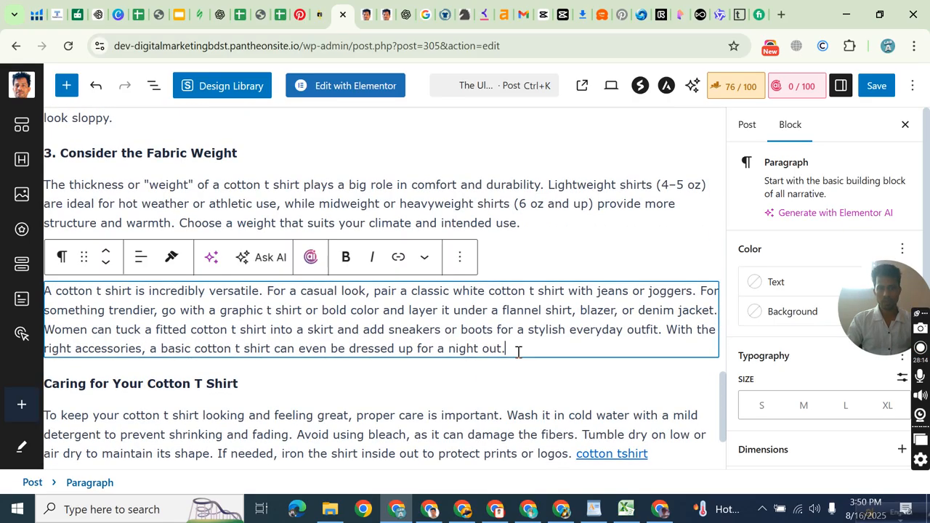
key("ctrl+v")
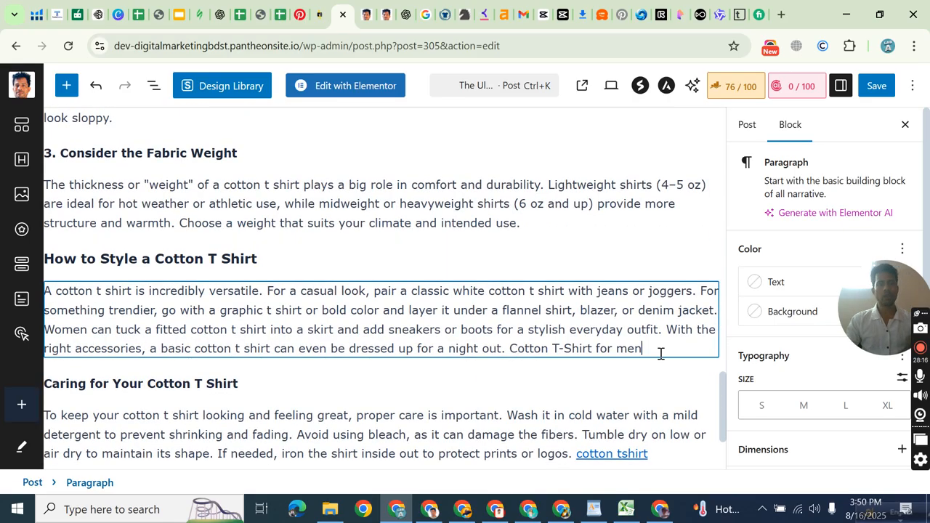
left_click_drag(661, 354, 515, 355)
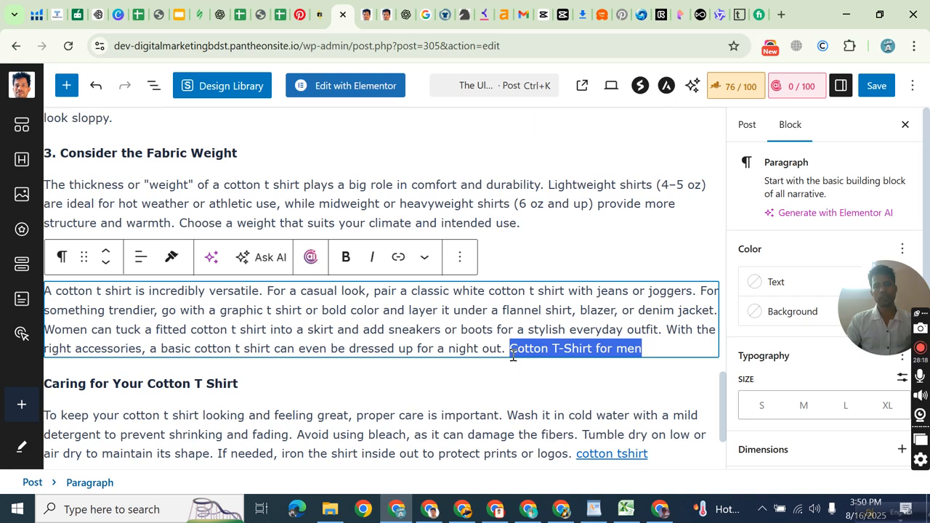
left_click(445, 15)
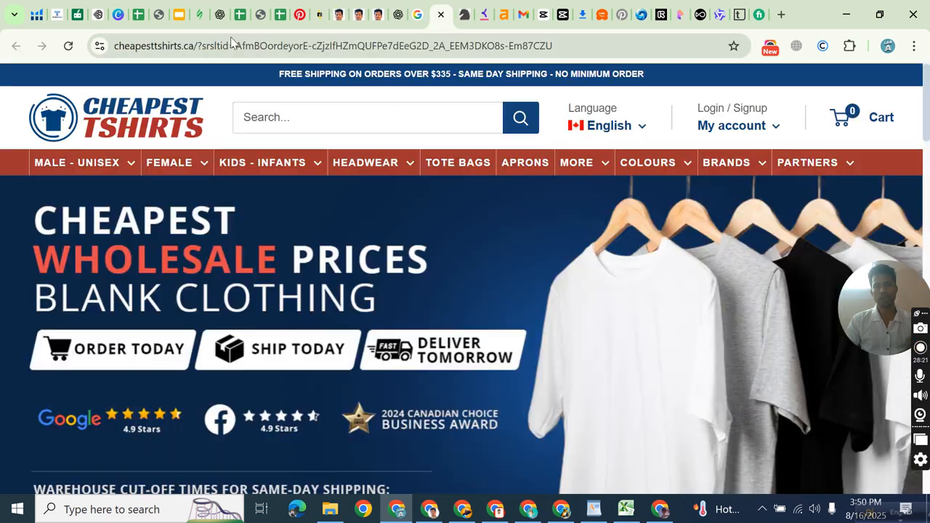
left_click_drag(195, 45, 122, 54)
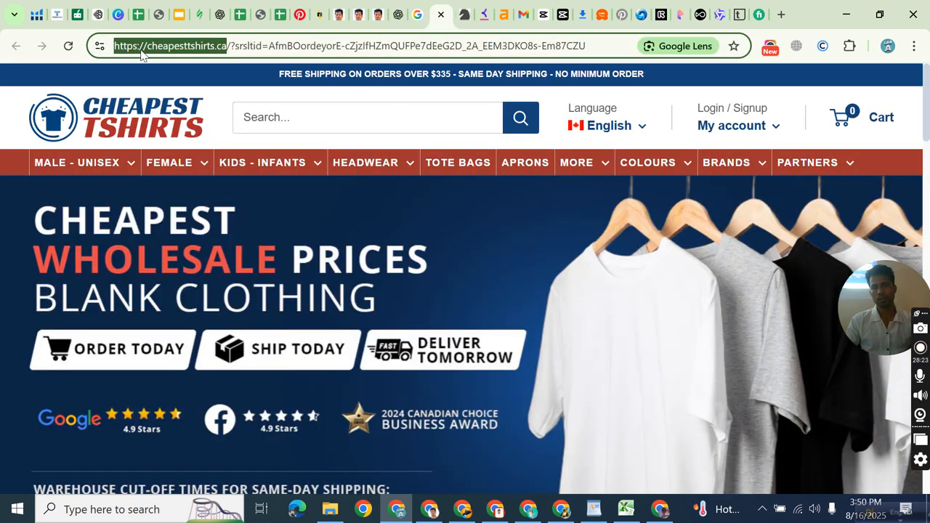
right_click(142, 55)
left_click(207, 184)
left_click(343, 16)
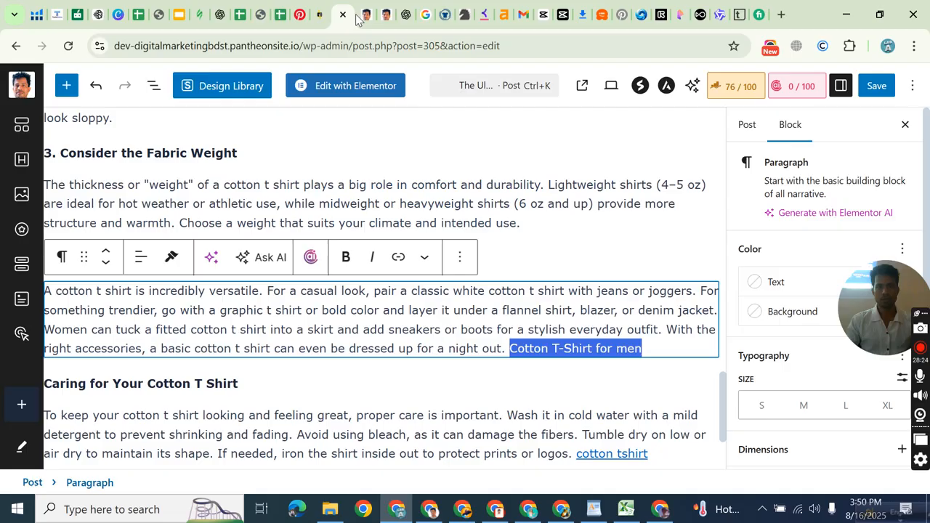
left_click(398, 257)
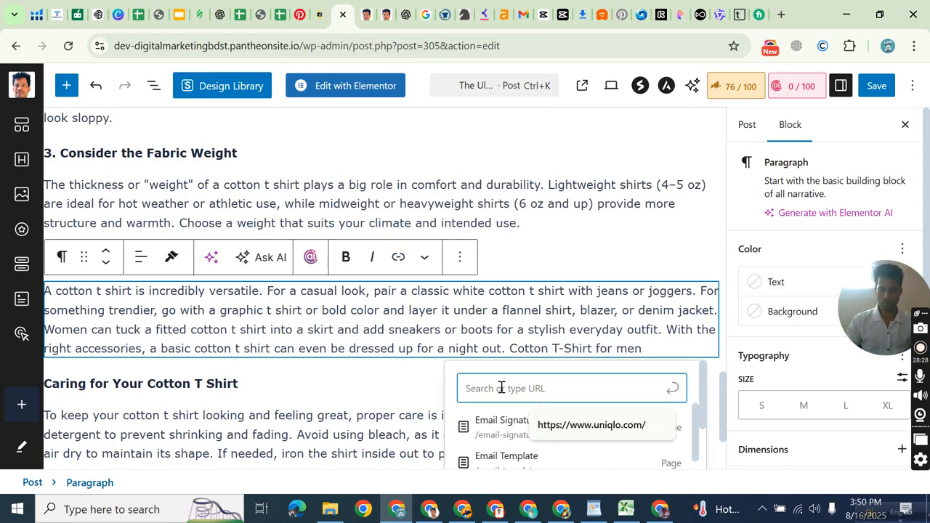
key("ctrl+v")
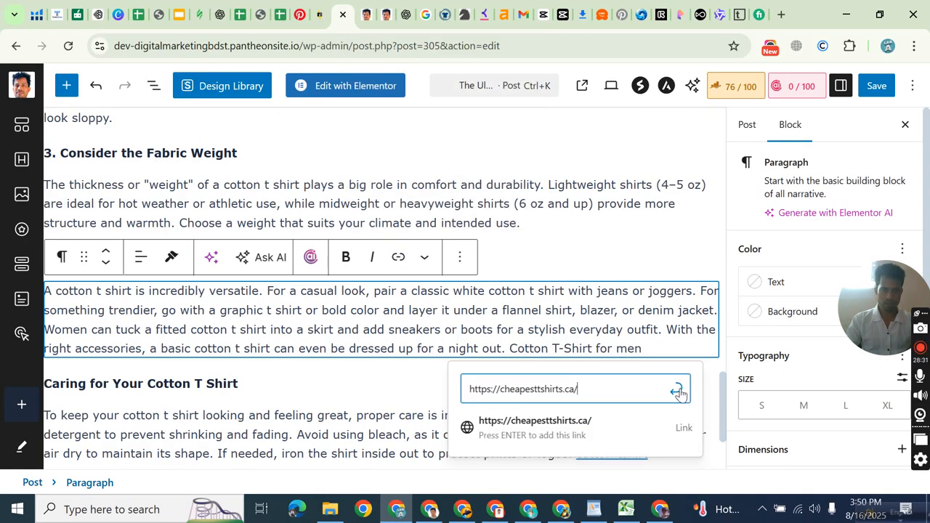
left_click(677, 392)
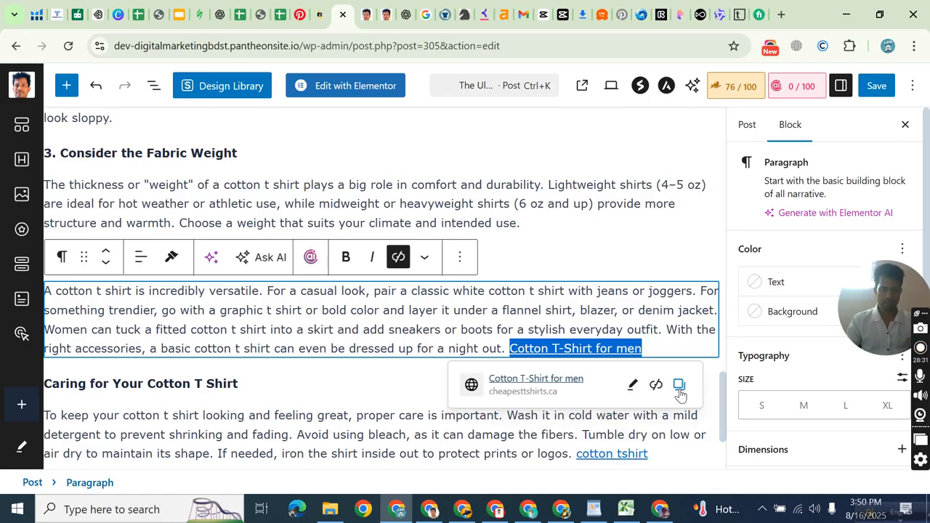
left_click(509, 274)
Check the post from end to start and save it with the added related keywords and link.
scroll(716, 276, "down", 2)
scroll(614, 283, "up", 6)
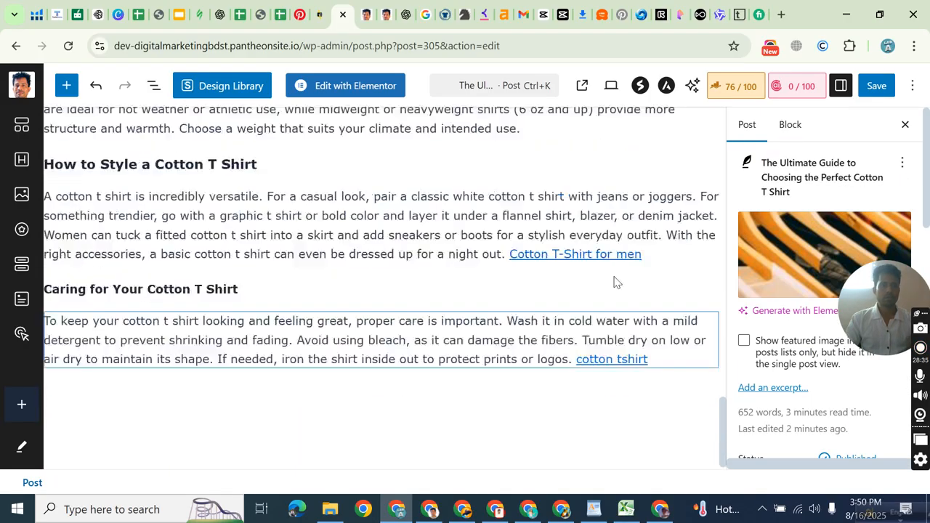
scroll(669, 221, "up", 10)
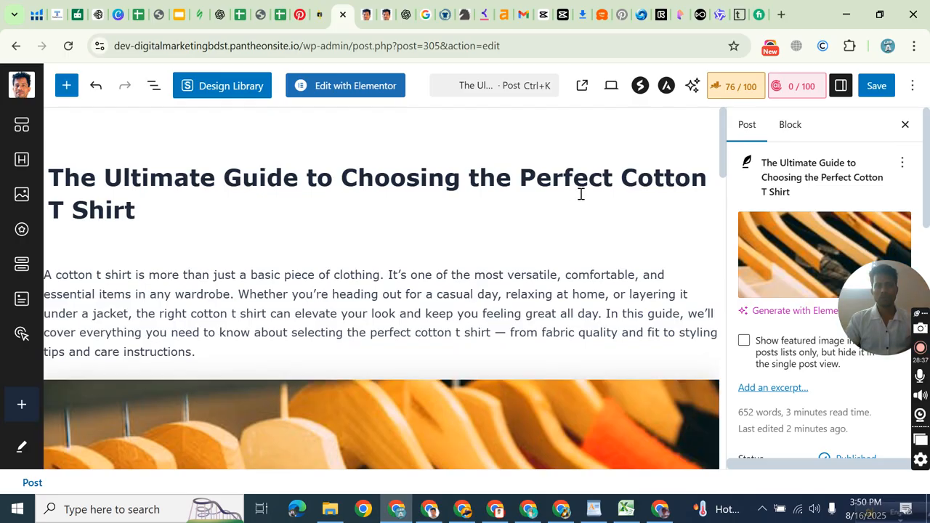
scroll(608, 210, "down", 15)
scroll(453, 310, "up", 7)
scroll(453, 311, "up", 8)
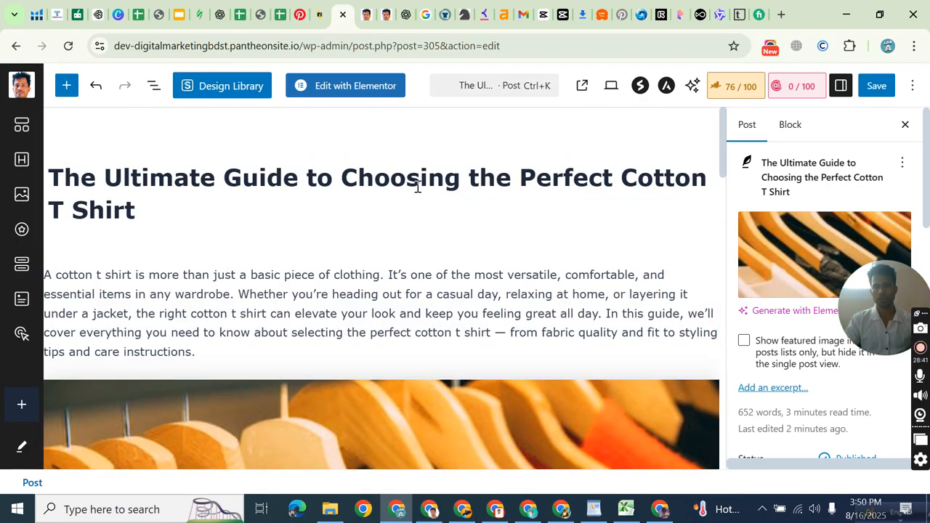
left_click(874, 86)
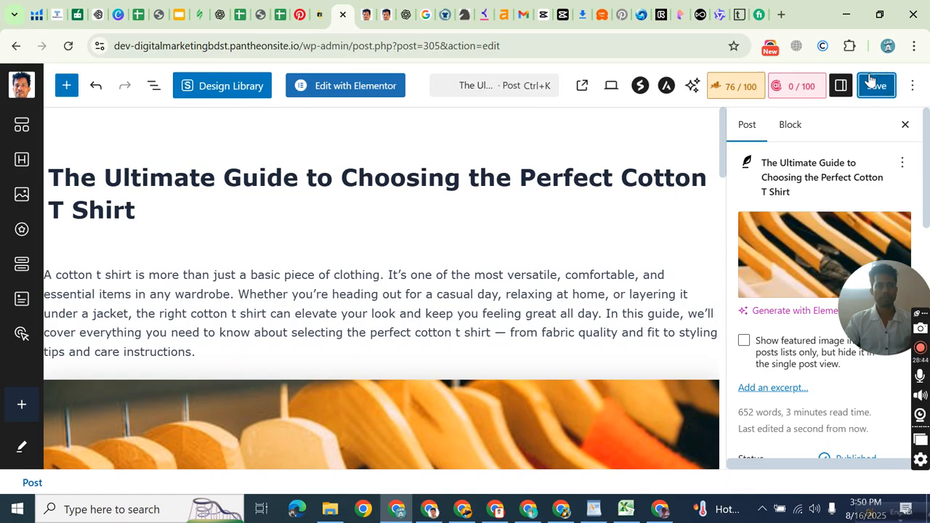
Look through the saved post's content along with its category, tag and link suggestion settings.
scroll(798, 218, "down", 5)
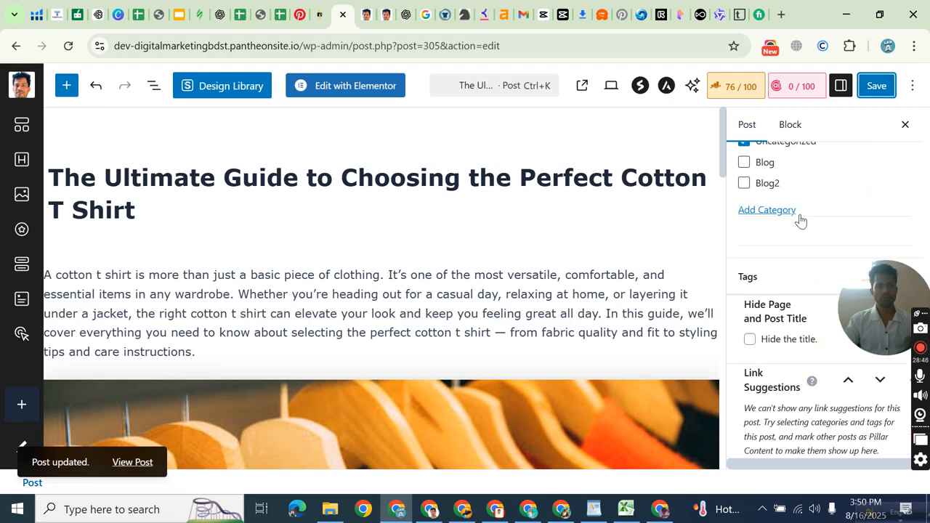
scroll(799, 218, "up", 5)
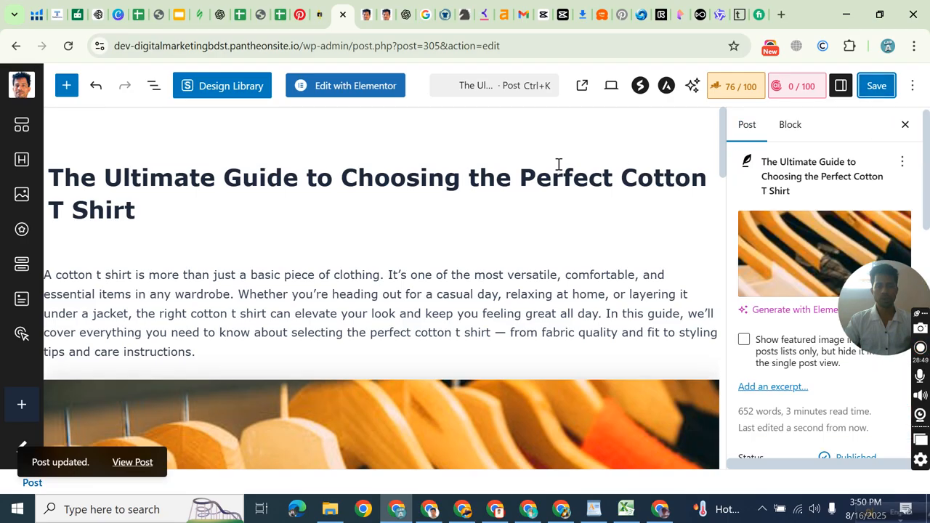
scroll(720, 197, "down", 5)
scroll(720, 196, "down", 5)
scroll(777, 233, "down", 6)
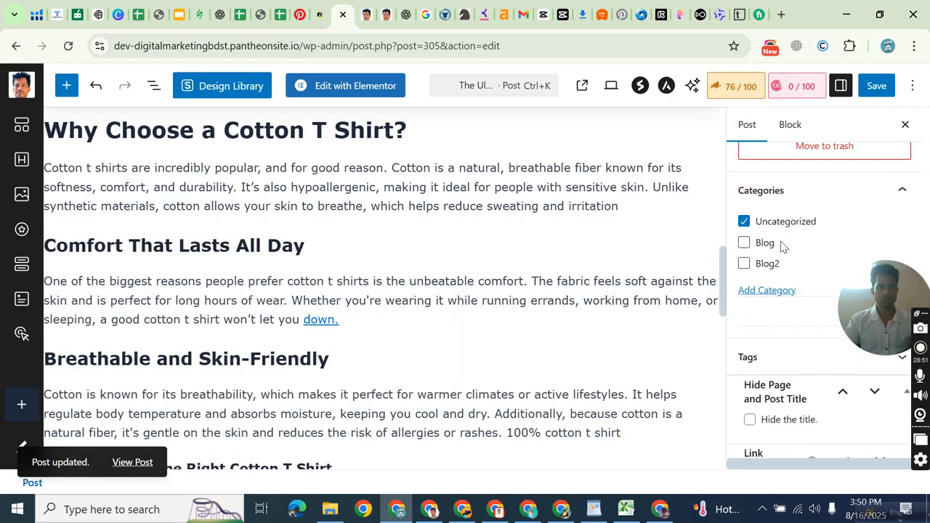
scroll(782, 223, "down", 1)
scroll(516, 235, "up", 10)
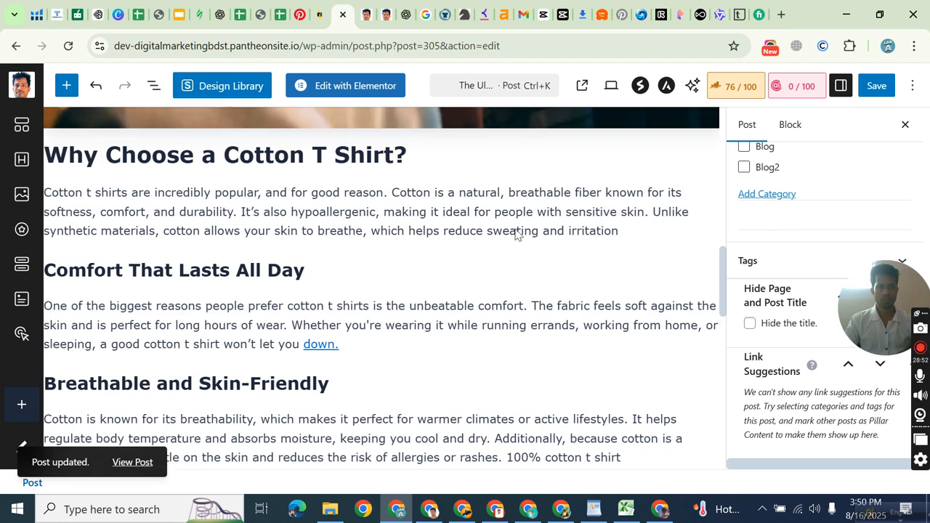
left_click_drag(897, 280, 835, 123)
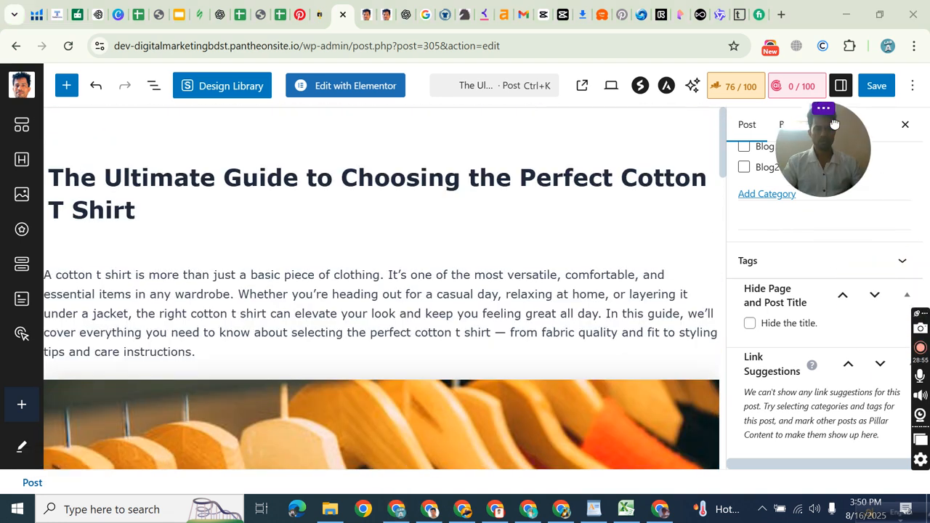
left_click(370, 181)
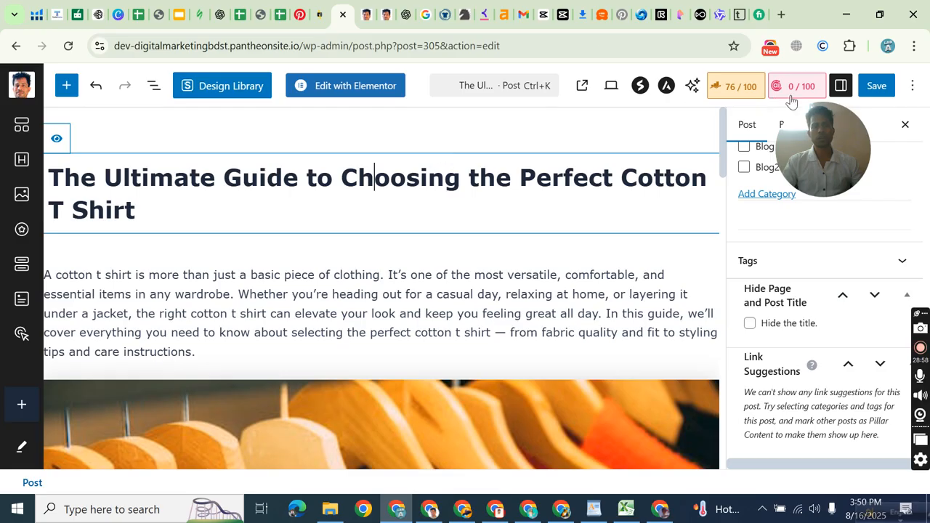
Switch to the live travel agency site, reload the page and open its home page.
left_click(367, 14)
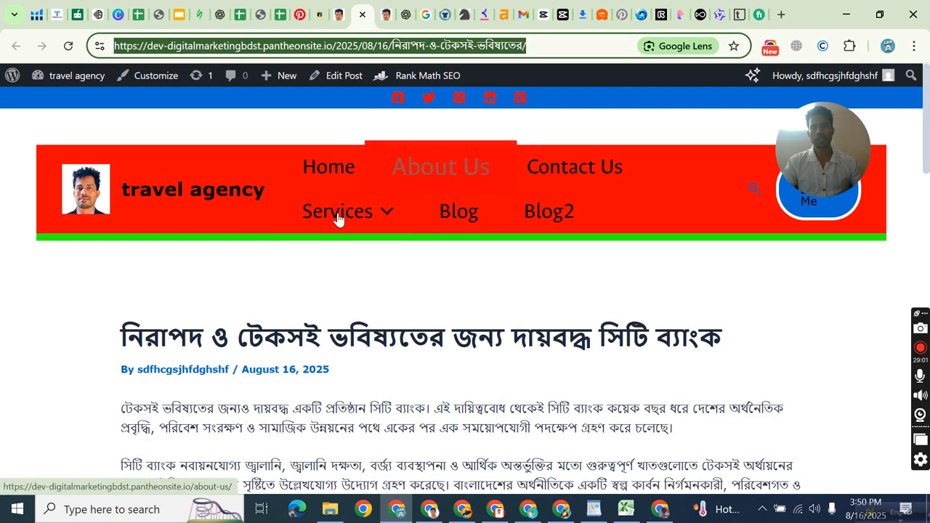
left_click(68, 46)
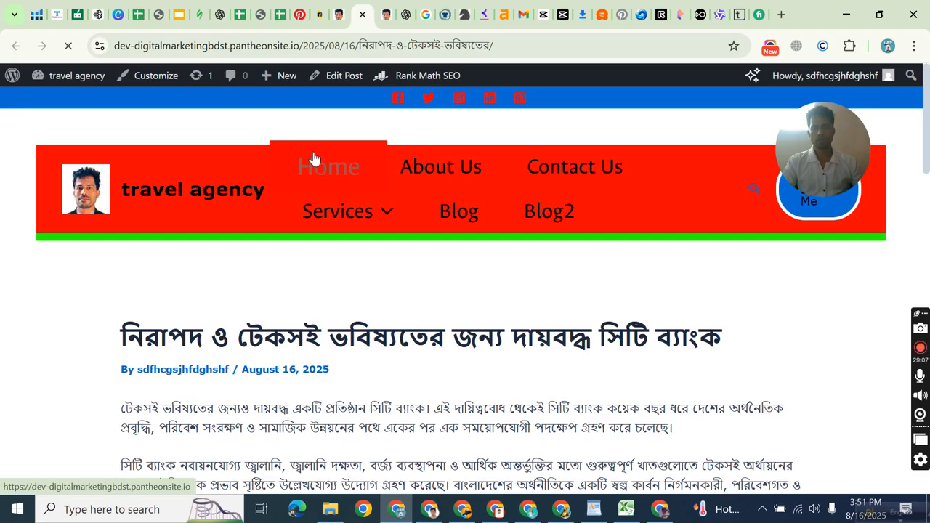
left_click(314, 158)
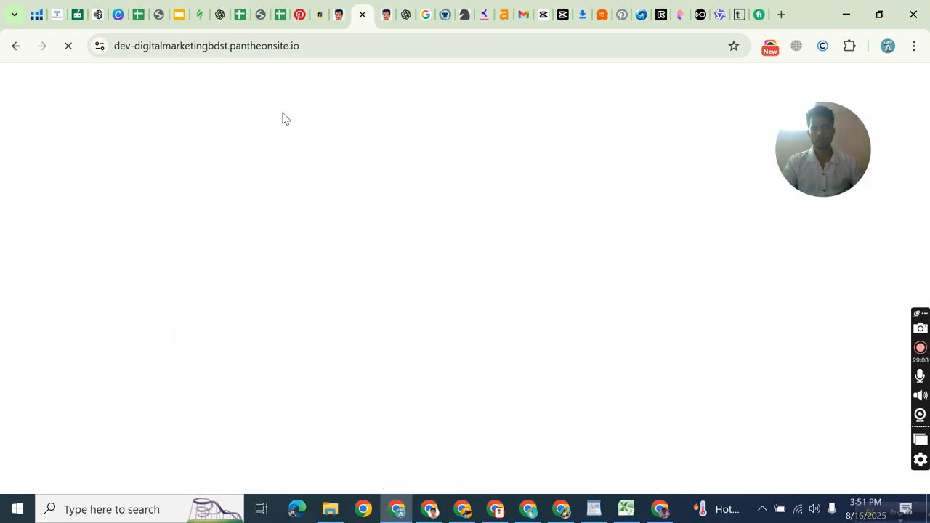
Return to the cotton t shirt post editor, save the post again and view it on the live site.
left_click(339, 15)
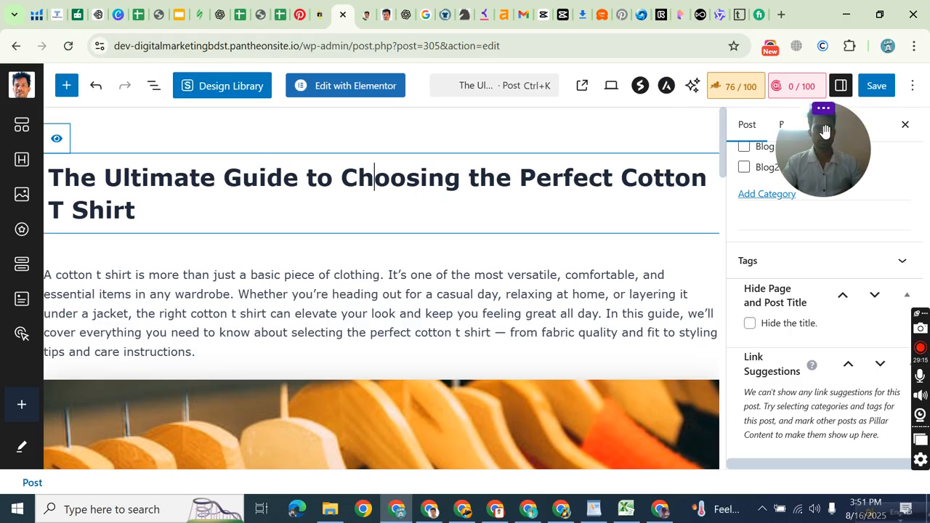
left_click_drag(825, 131, 847, 258)
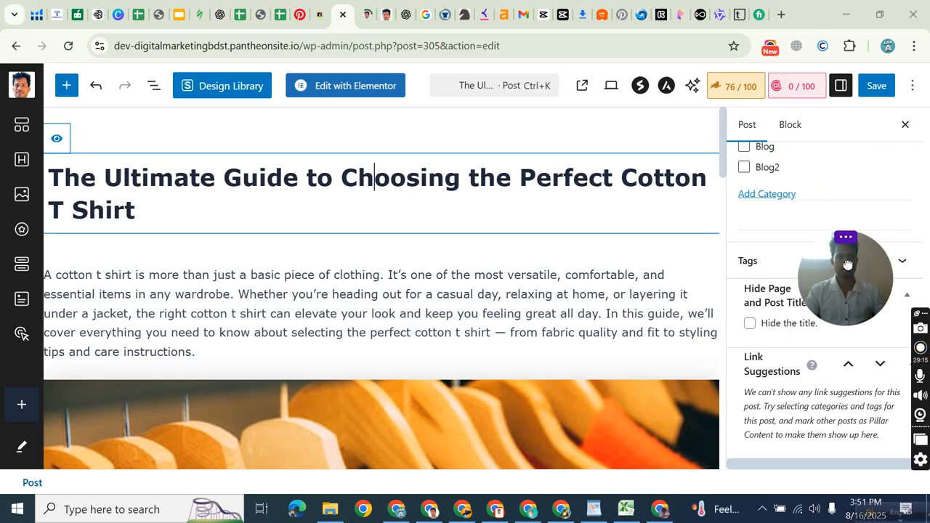
left_click(870, 97)
scroll(800, 172, "up", 10)
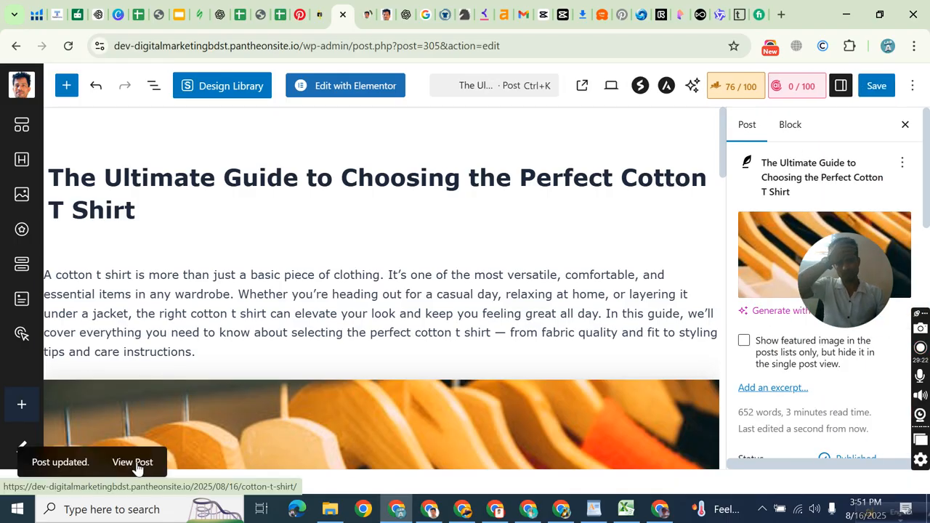
left_click(136, 462)
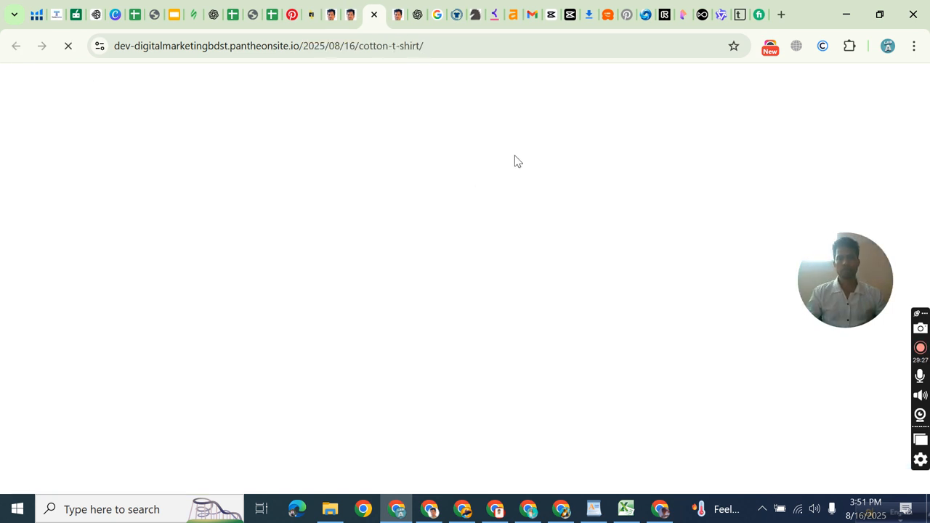
scroll(518, 148, "down", 3)
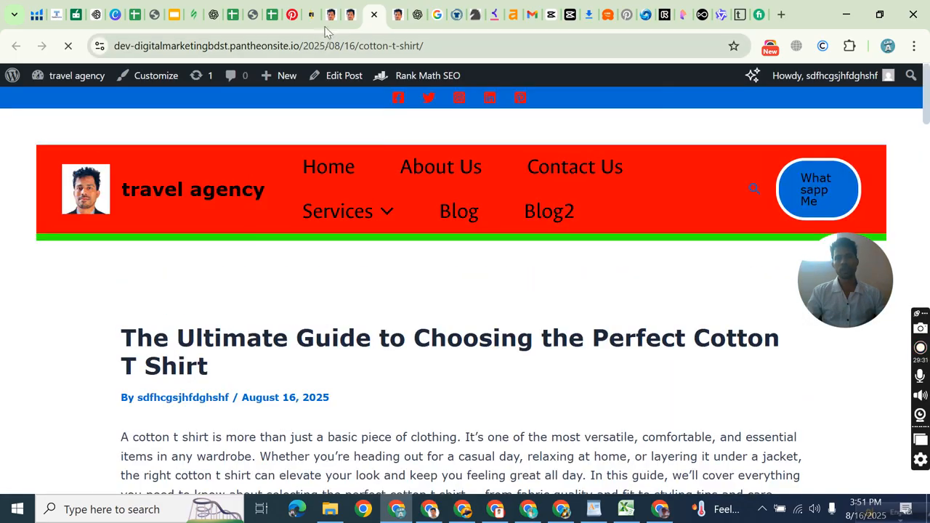
Assign the cotton t shirt post to the Blog and Blog2 categories in its settings and save it.
left_click(332, 15)
left_click(355, 15)
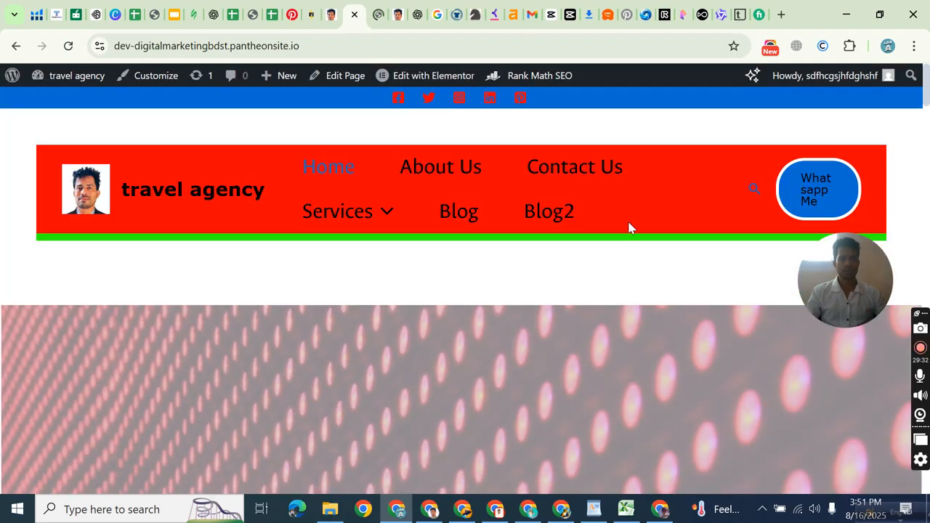
left_click(313, 15)
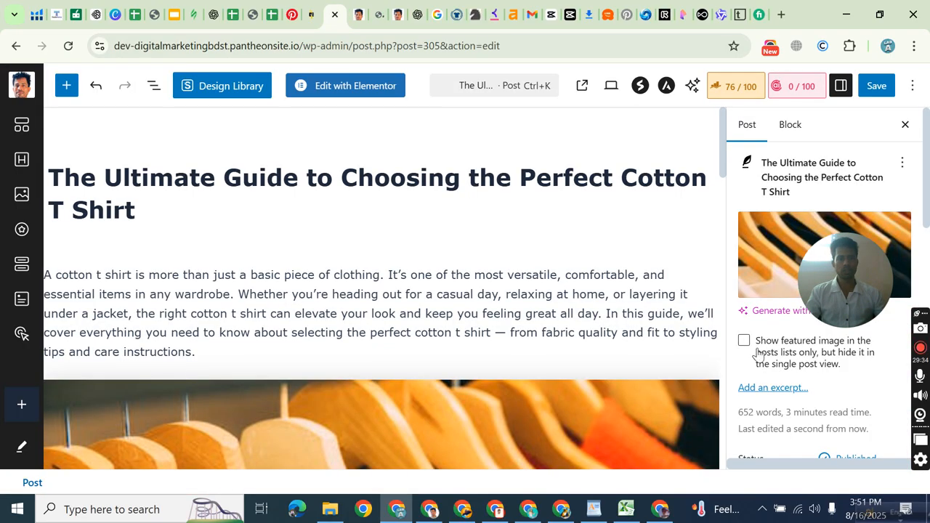
scroll(770, 319, "down", 3)
scroll(776, 308, "up", 3)
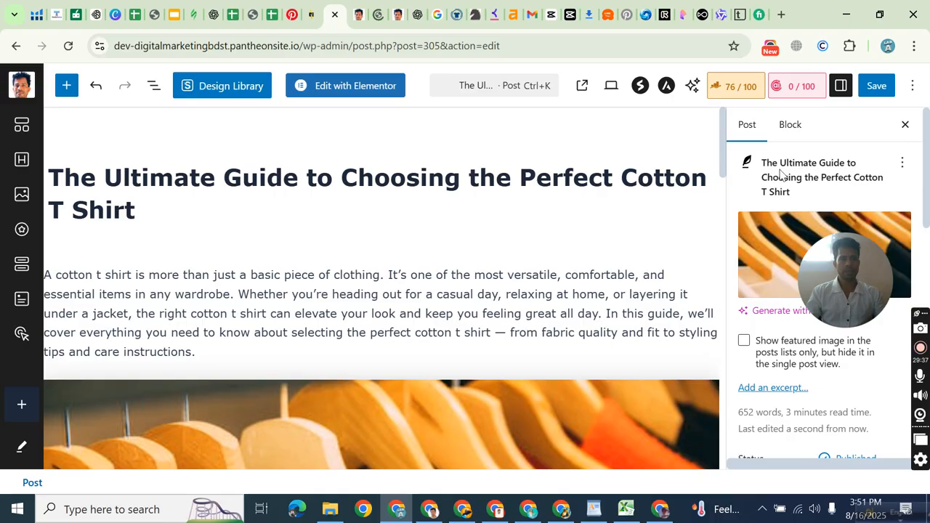
scroll(776, 283, "down", 3)
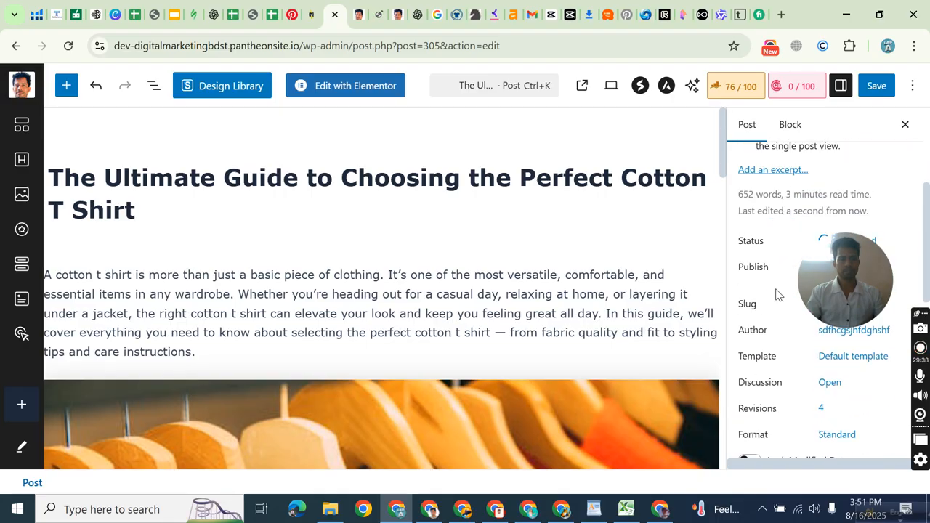
scroll(787, 314, "down", 3)
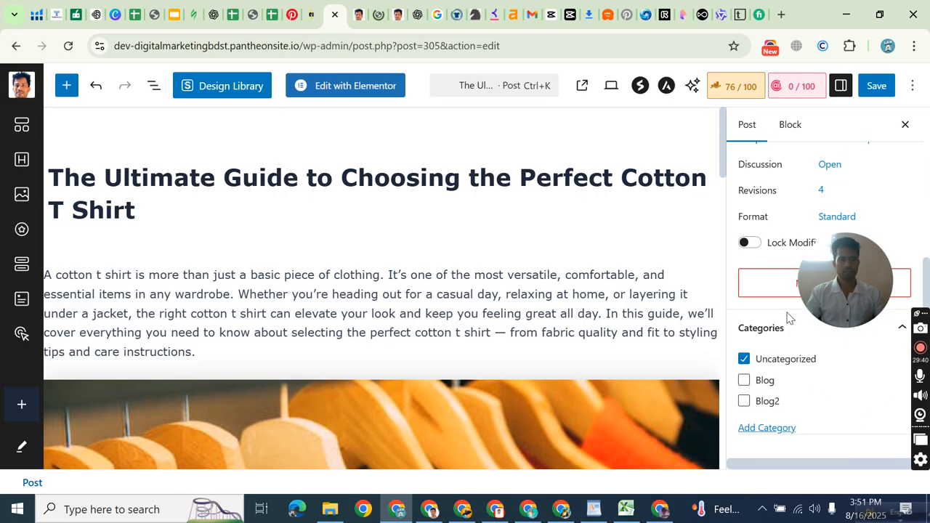
scroll(775, 254, "up", 2)
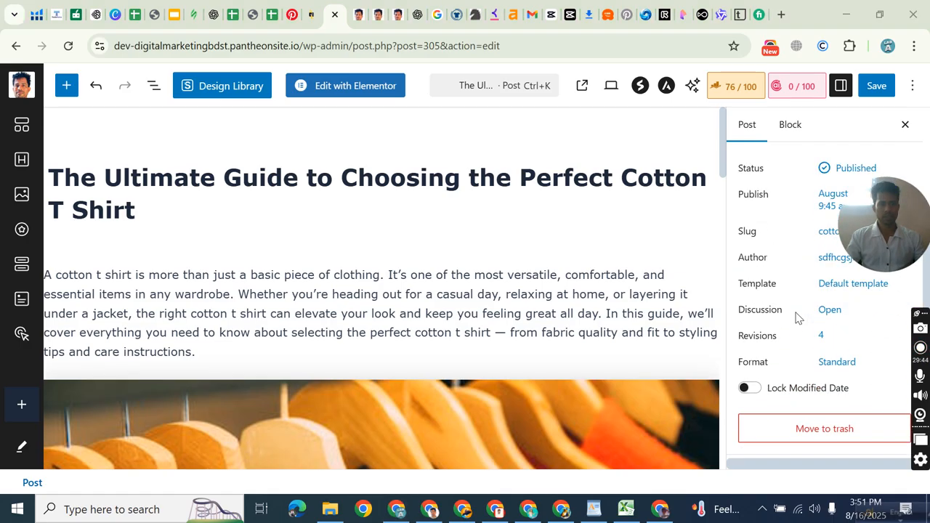
scroll(796, 317, "down", 3)
scroll(772, 262, "down", 1)
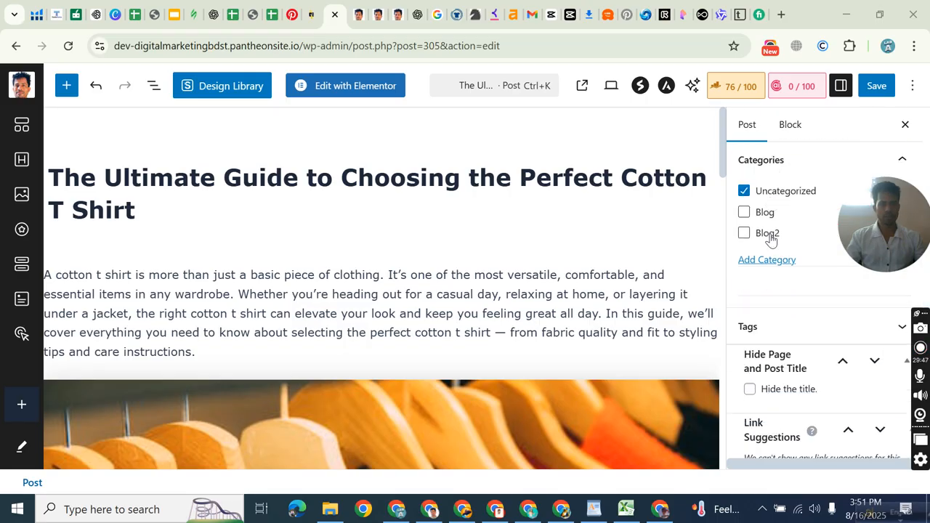
scroll(781, 276, "down", 1)
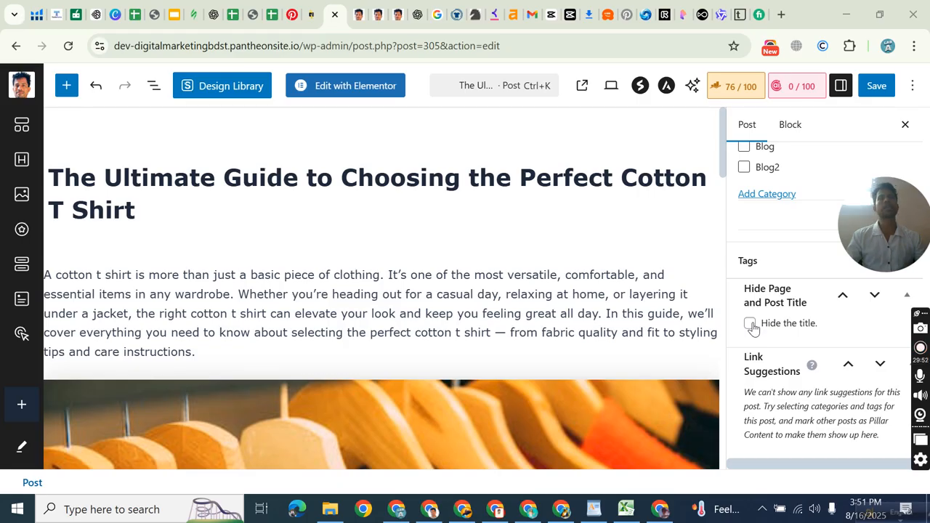
scroll(762, 264, "up", 3)
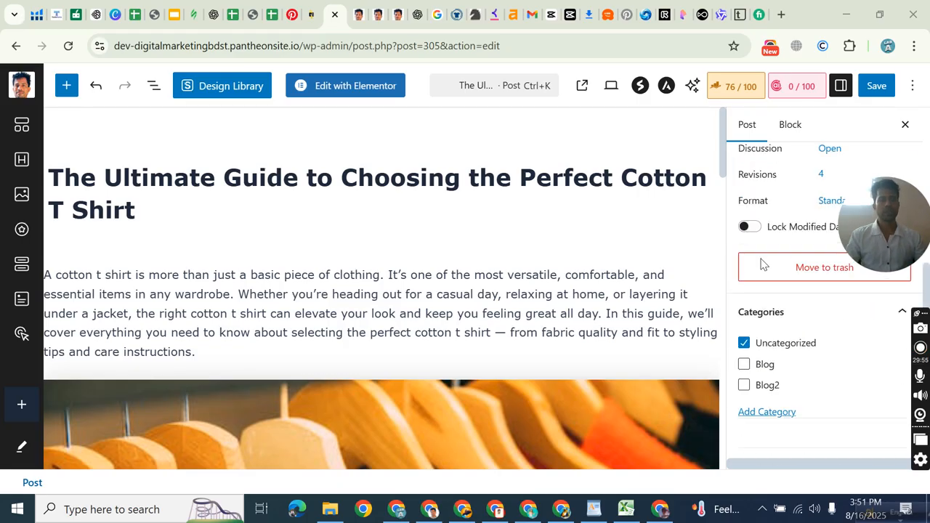
scroll(762, 263, "down", 1)
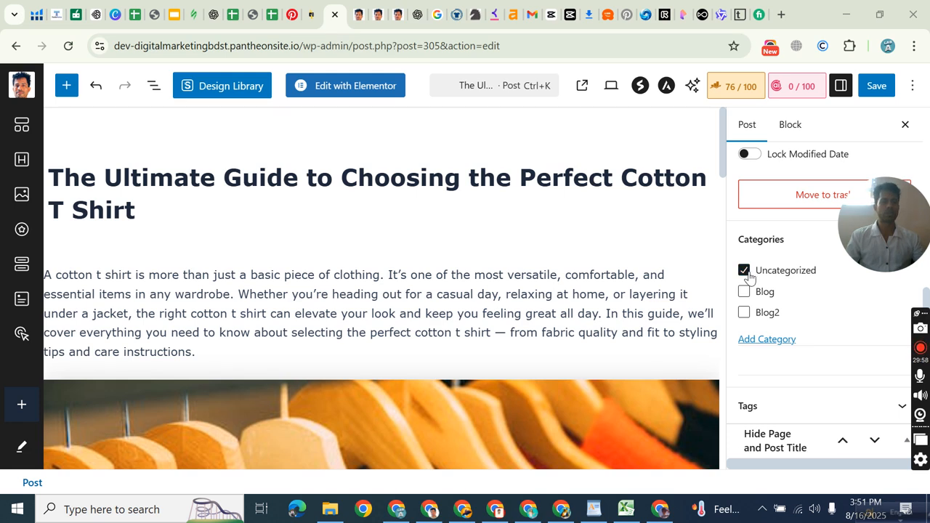
left_click(743, 293)
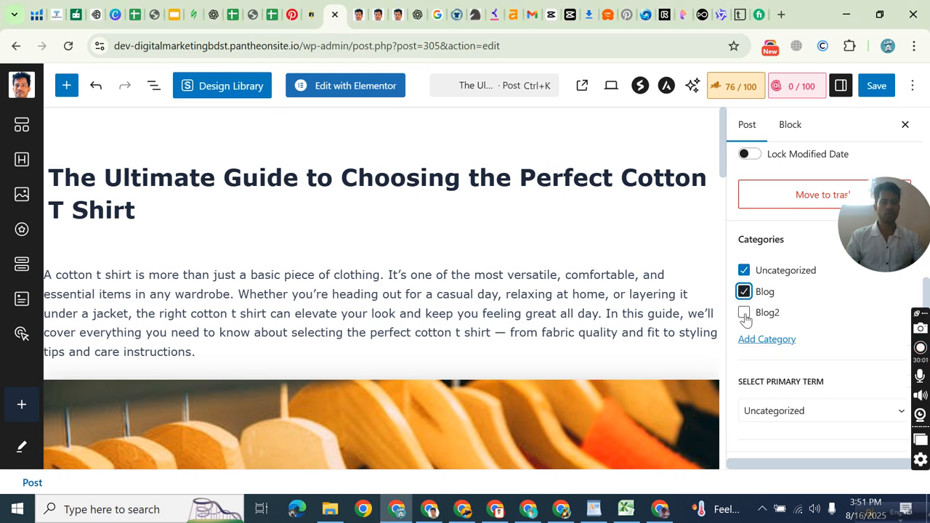
left_click(873, 89)
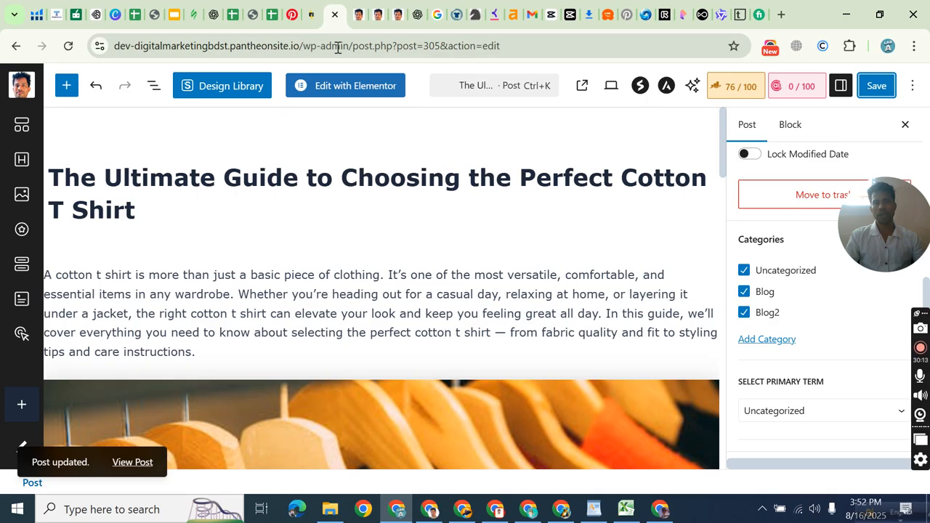
Open the site's Posts list by shortening the editor address to wp-admin/post.php?
left_click_drag(397, 46, 625, 46)
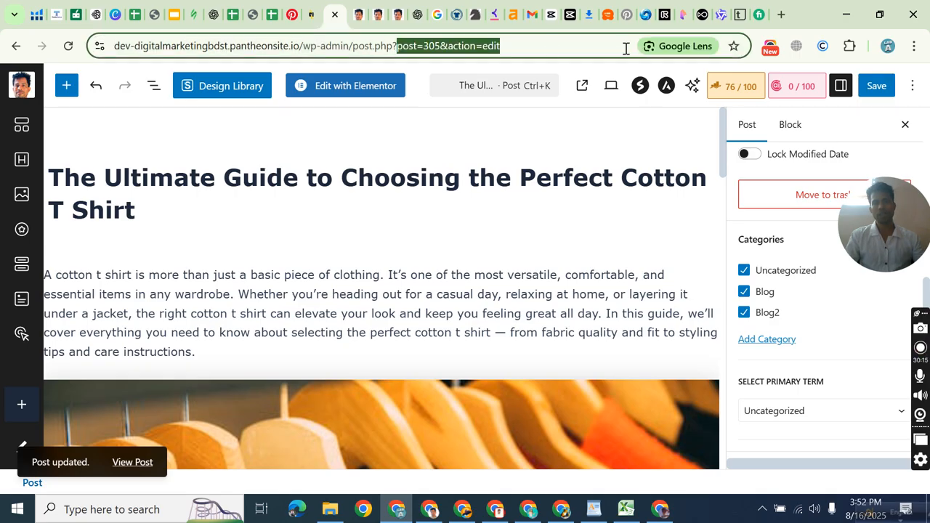
key("BackSpace")
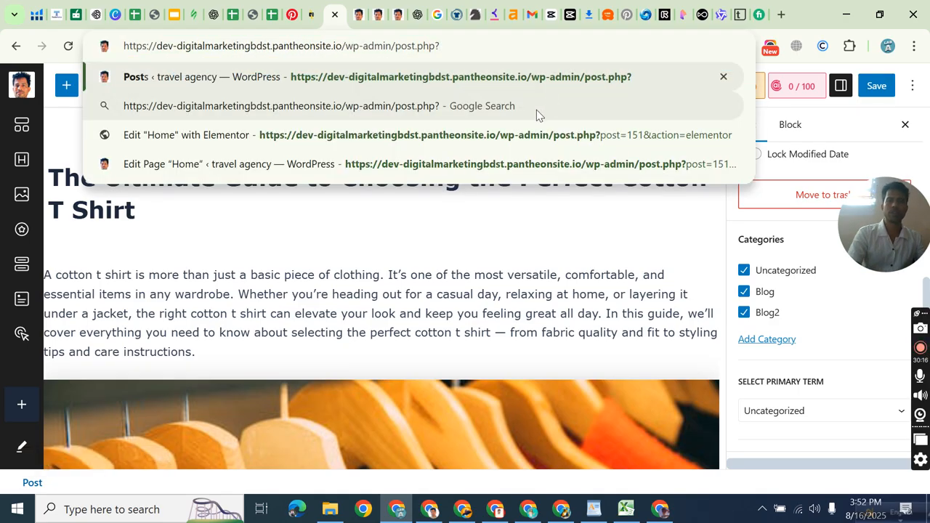
key("Return")
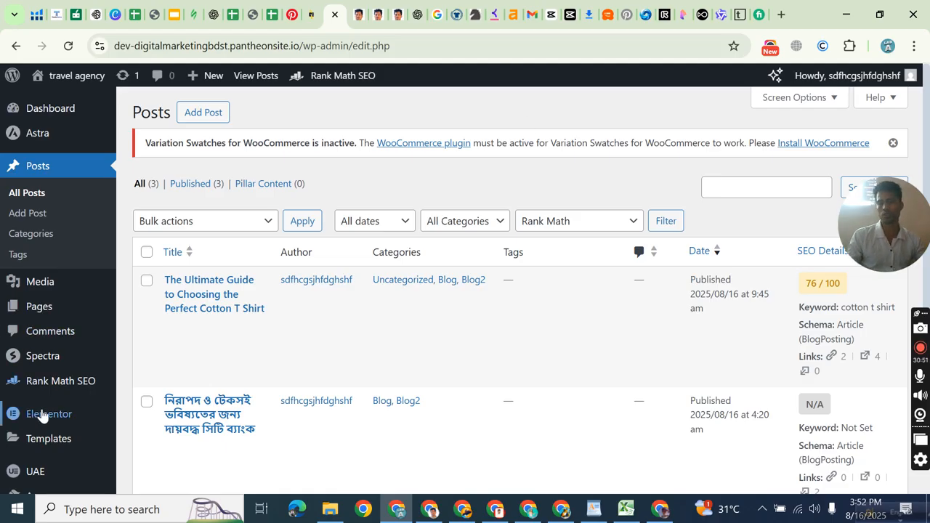
Go to the page for adding plugins and search the plugin directory for "wp catch".
scroll(43, 409, "down", 3)
left_click(54, 377)
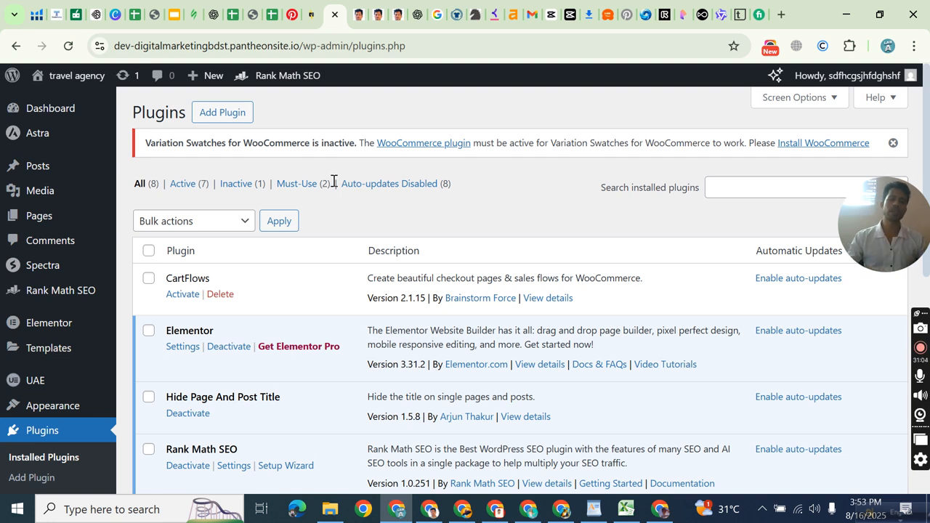
left_click(218, 113)
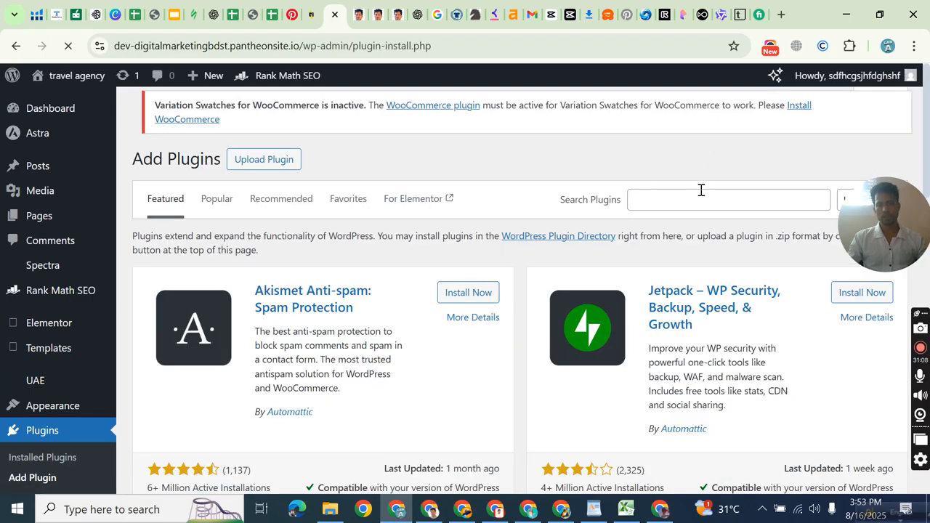
left_click(701, 189)
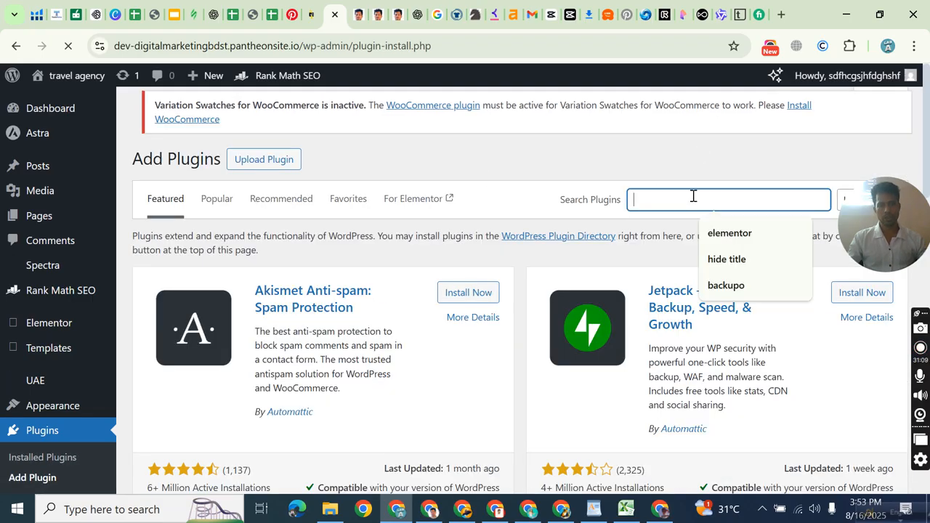
type("wp catc")
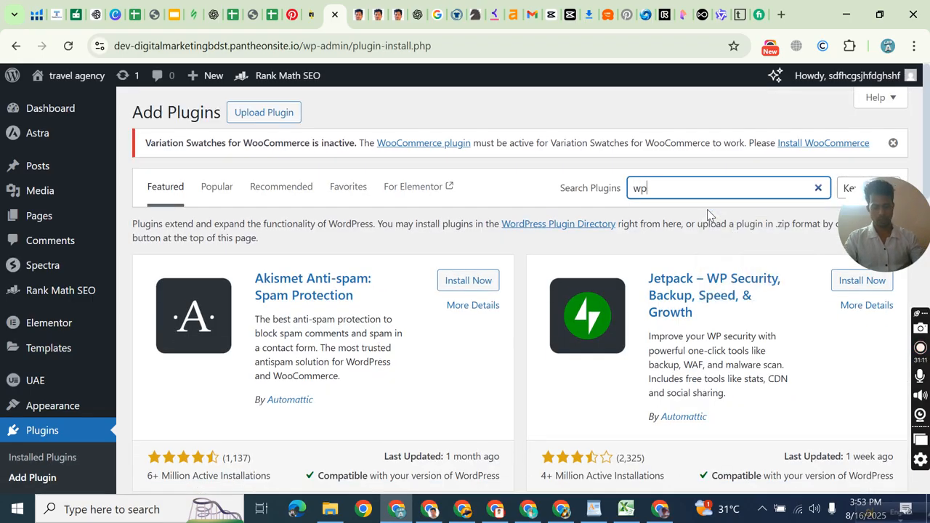
type("h")
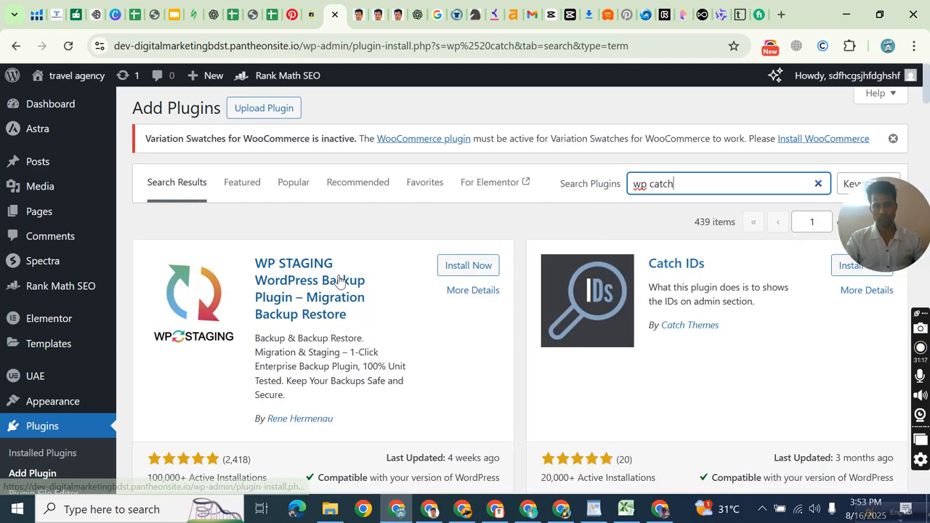
Find WP-Optimize among the plugin search results, then install and activate it.
scroll(343, 271, "down", 6)
scroll(343, 272, "down", 4)
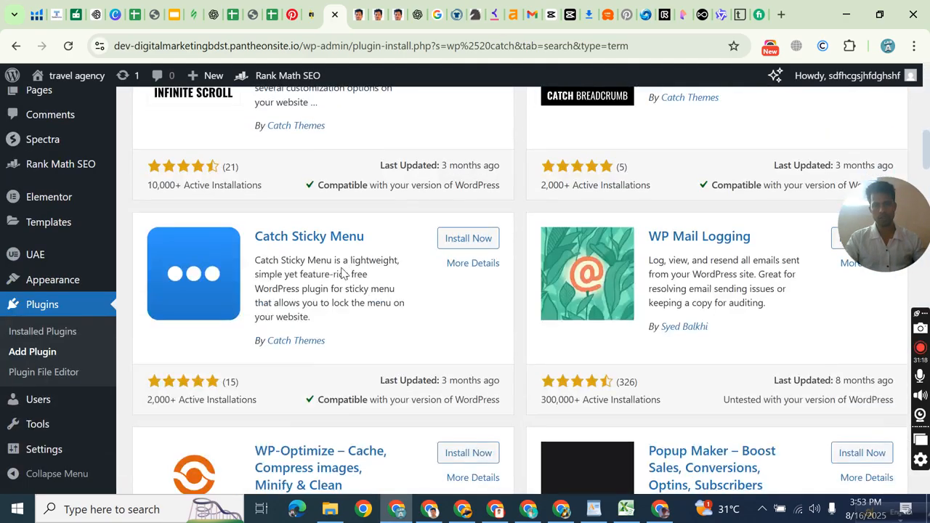
scroll(367, 271, "down", 2)
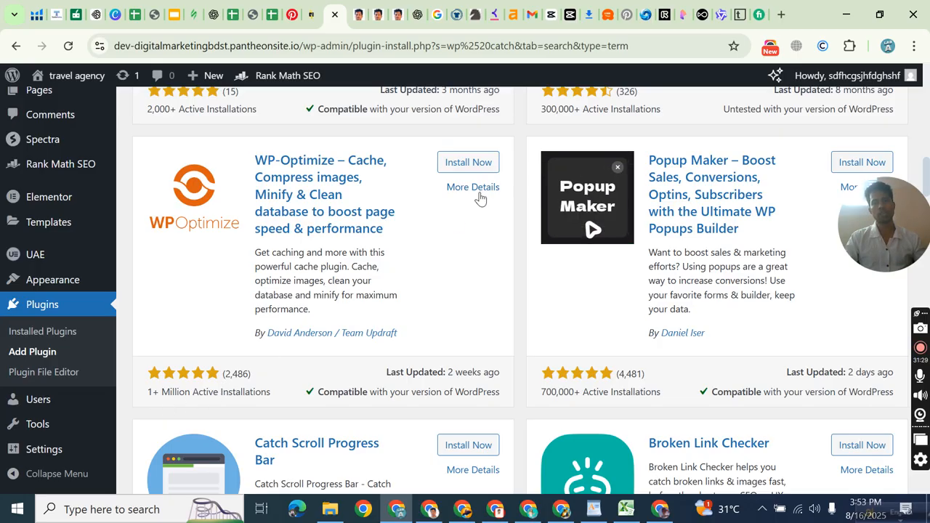
left_click(469, 167)
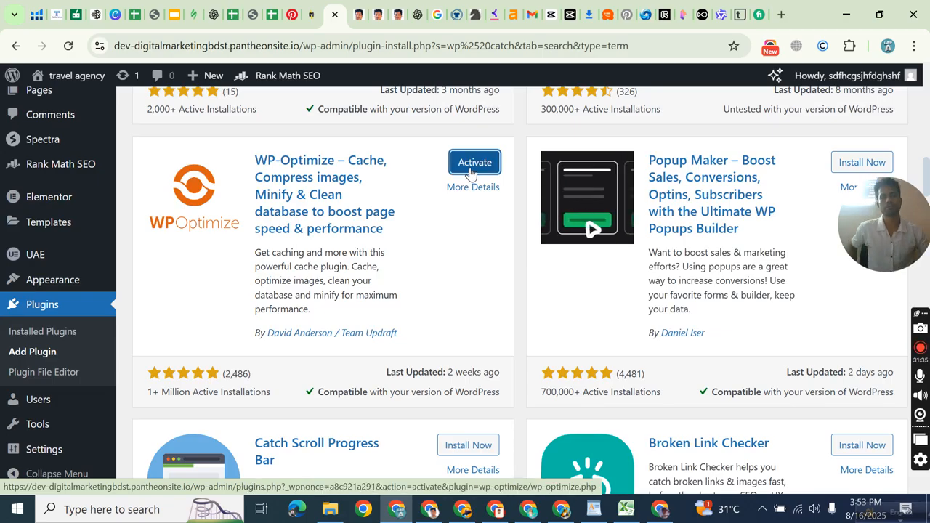
left_click(471, 172)
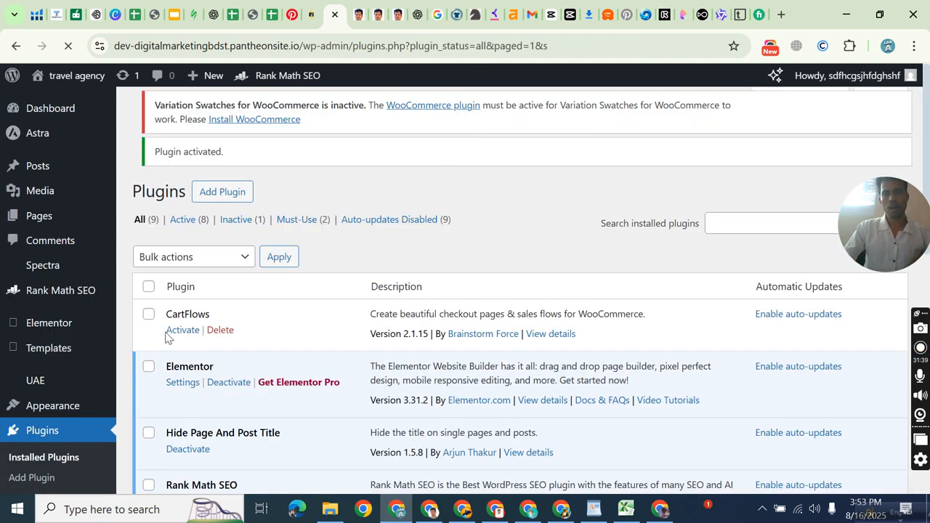
Open the WP-Optimize database page and dismiss its thank-you notice.
scroll(52, 289, "down", 4)
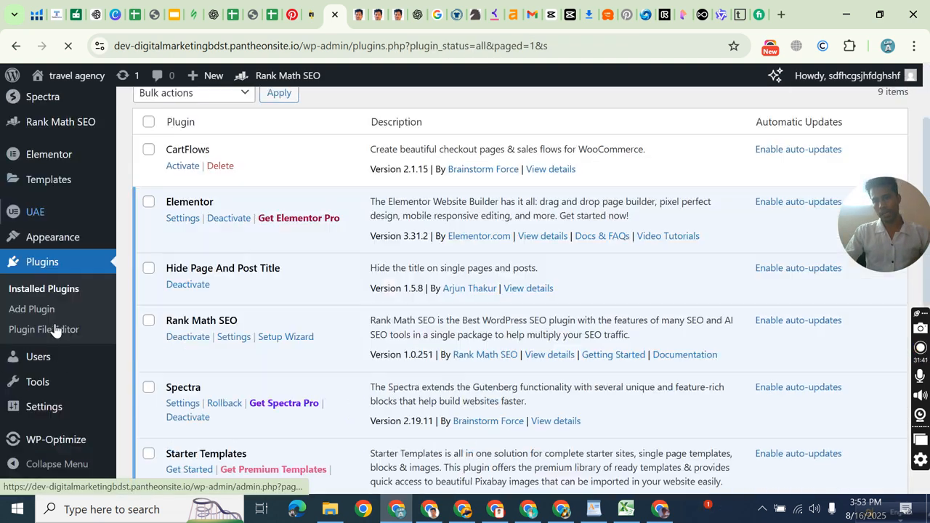
left_click(60, 451)
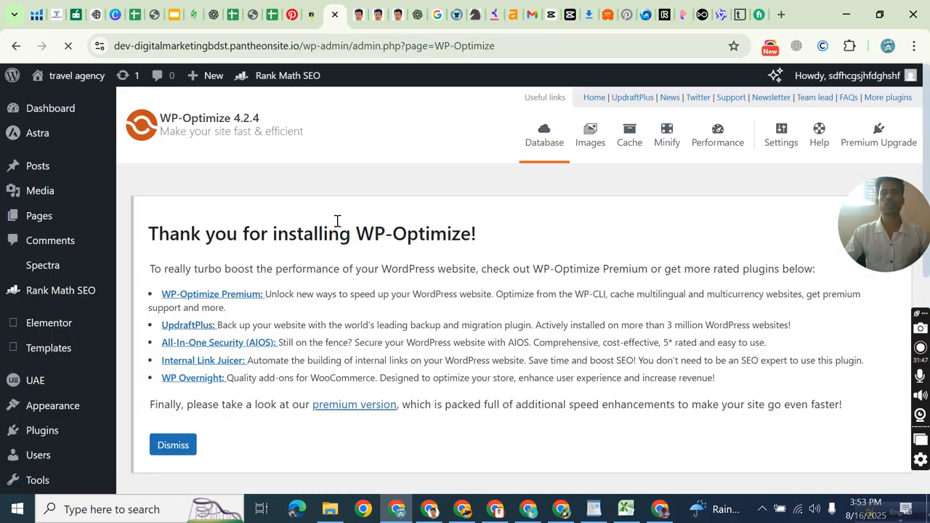
scroll(356, 248, "down", 3)
left_click(175, 228)
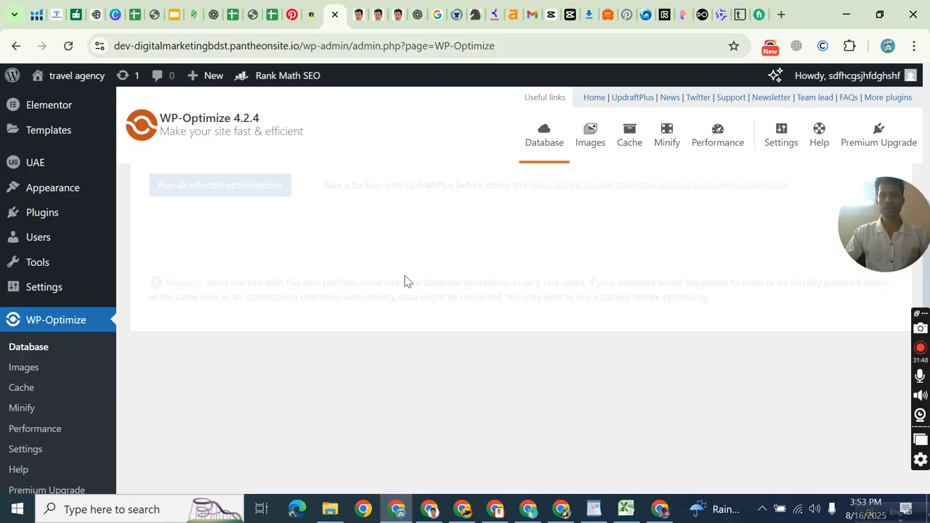
Select every database optimization, run all the selected ones, and confirm continuing with the sensitive data removal.
left_click(170, 225)
scroll(183, 368, "down", 4)
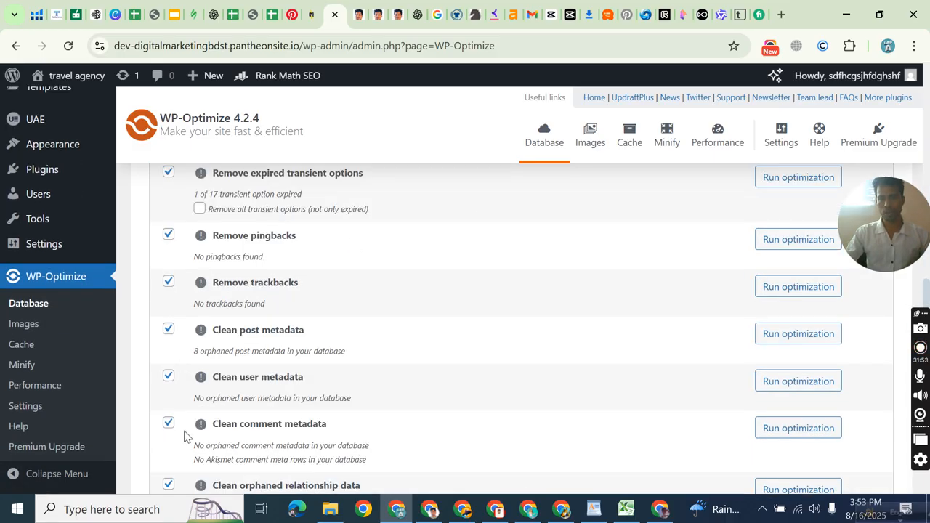
scroll(184, 436, "down", 3)
scroll(194, 380, "up", 10)
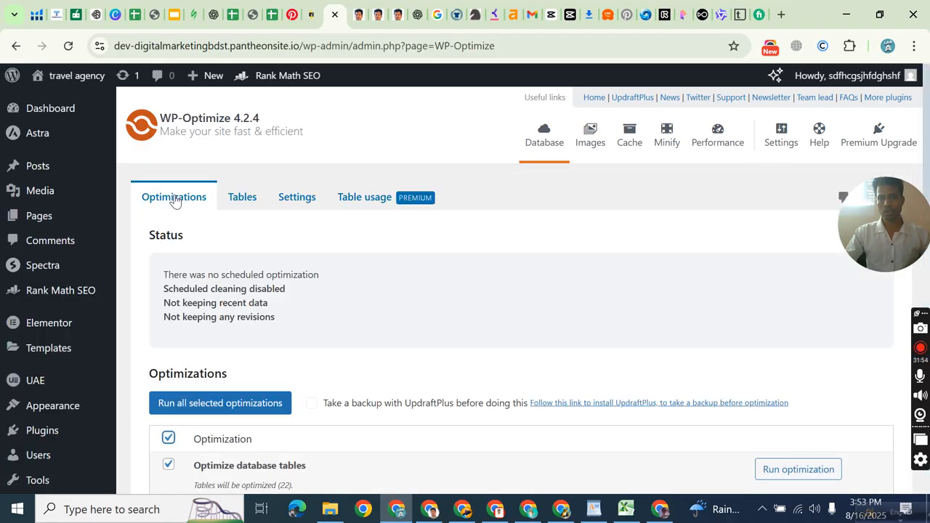
left_click(189, 404)
left_click(81, 339)
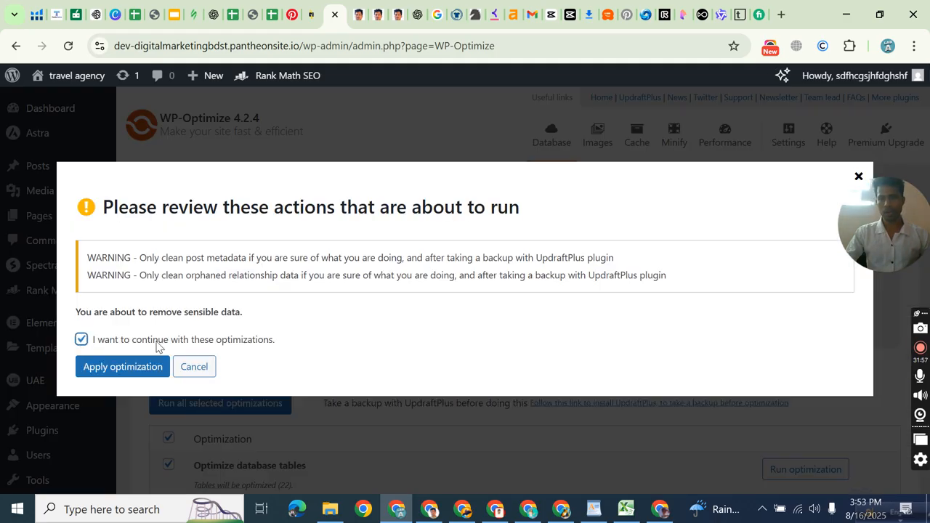
left_click(130, 369)
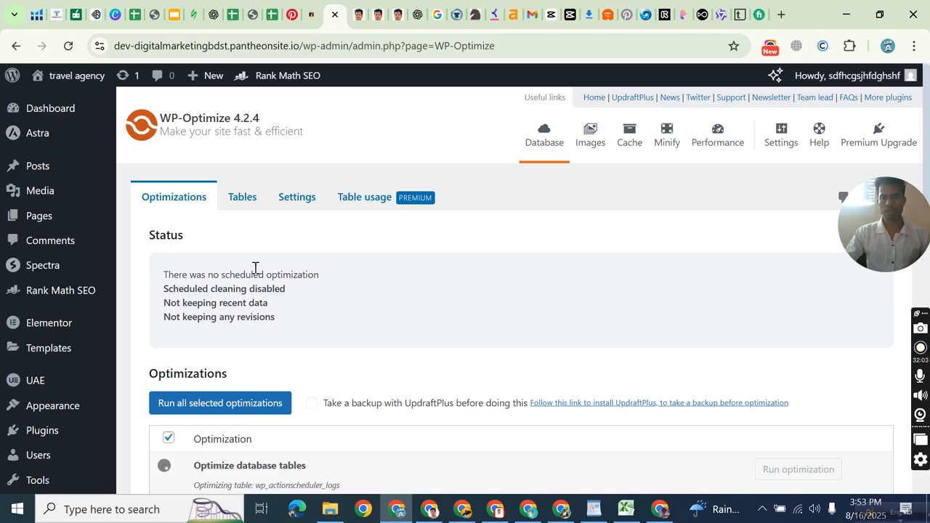
Follow the progress of the running database optimizations from table optimization through to cleaning orphaned relationship data.
scroll(256, 269, "down", 4)
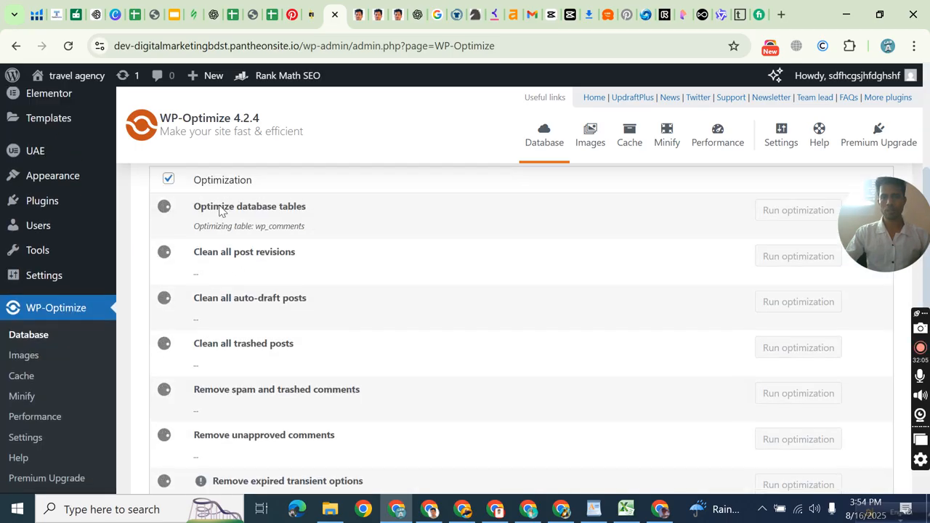
scroll(219, 209, "up", 1)
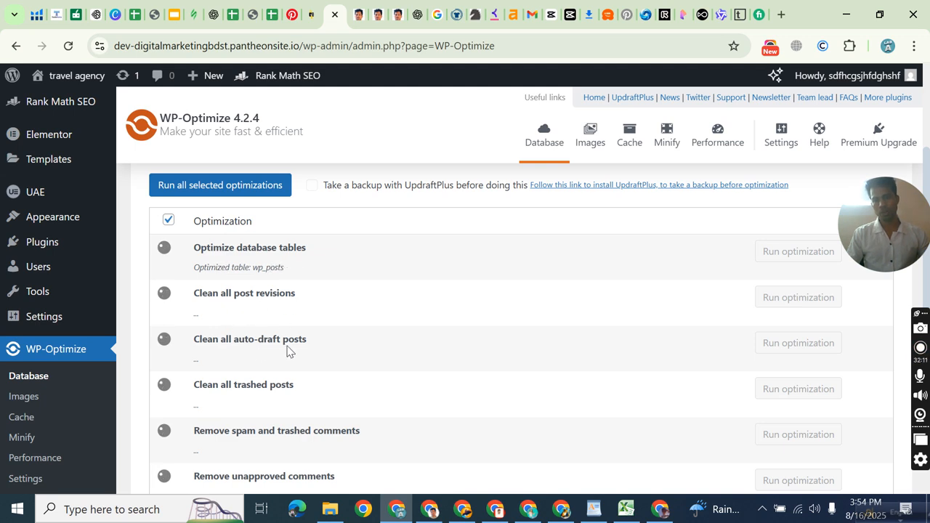
scroll(261, 394, "down", 1)
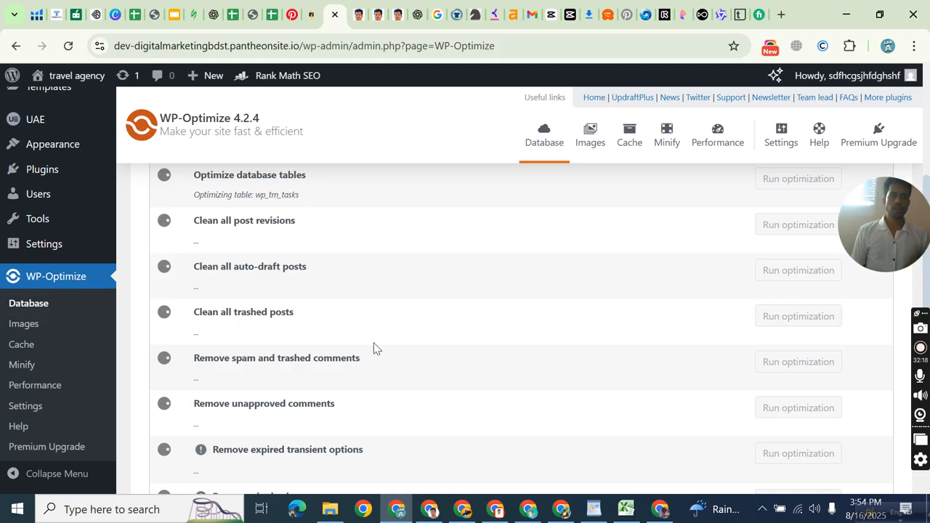
scroll(364, 319, "up", 3)
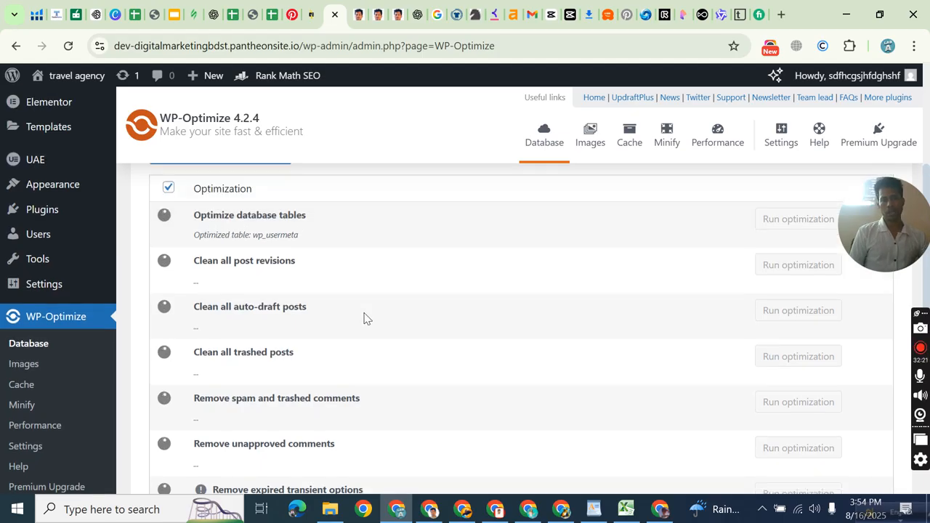
scroll(341, 325, "down", 2)
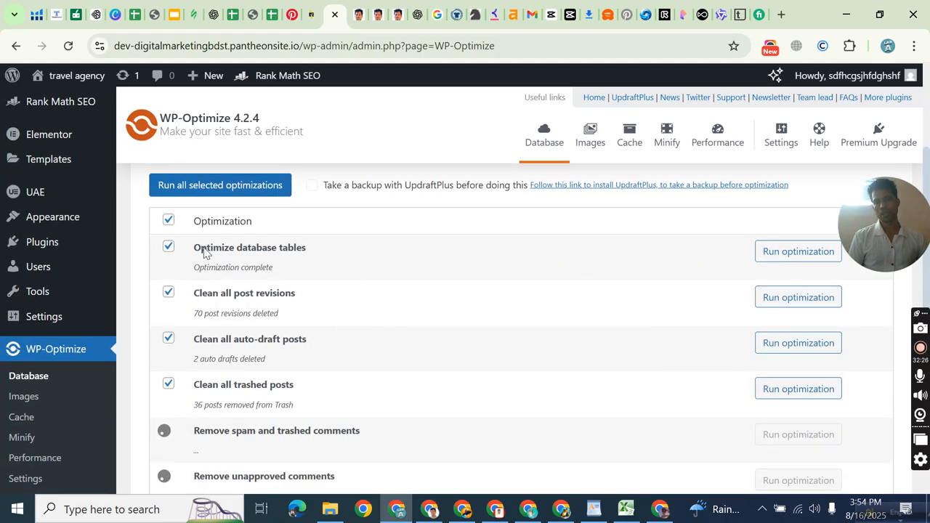
scroll(475, 242, "up", 3)
scroll(206, 375, "down", 4)
scroll(211, 386, "down", 5)
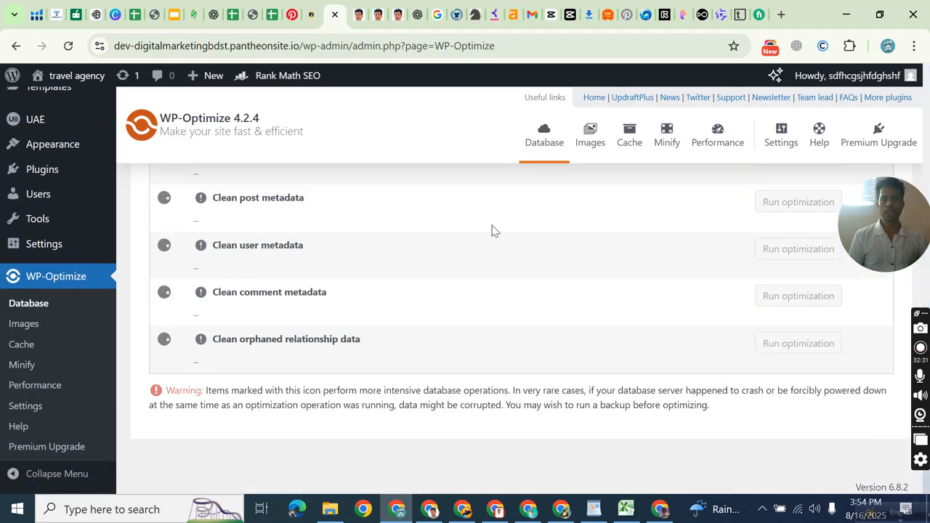
scroll(509, 218, "up", 4)
Enable automatic compression of newly-added images in the image settings and look over the uncompressed images.
left_click(590, 142)
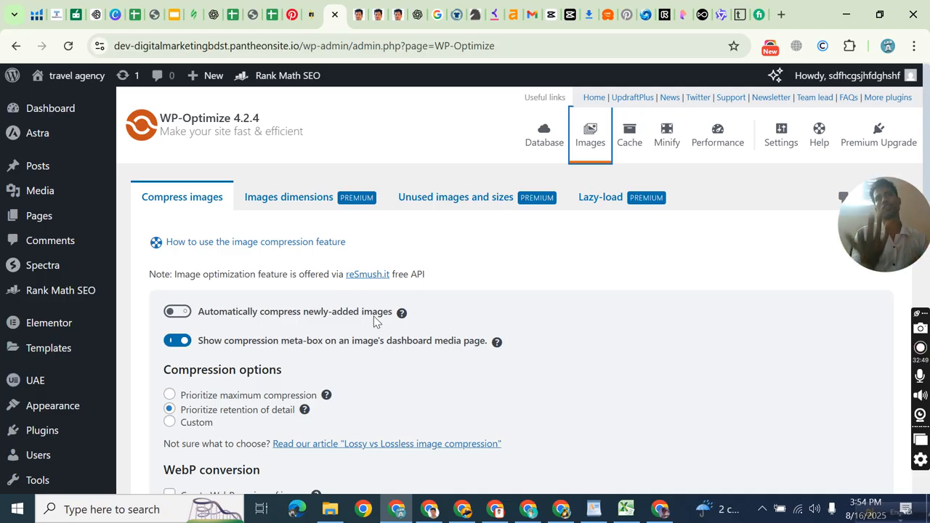
left_click(174, 317)
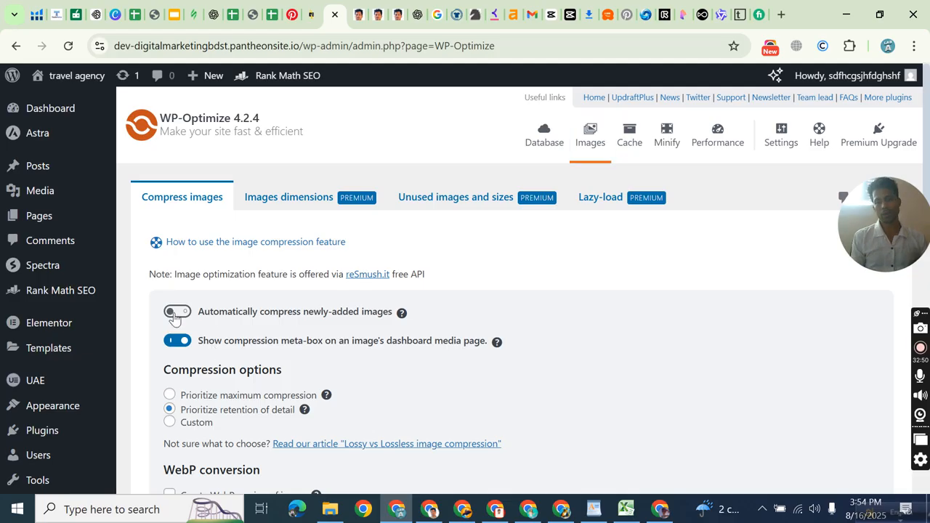
scroll(228, 314, "down", 2)
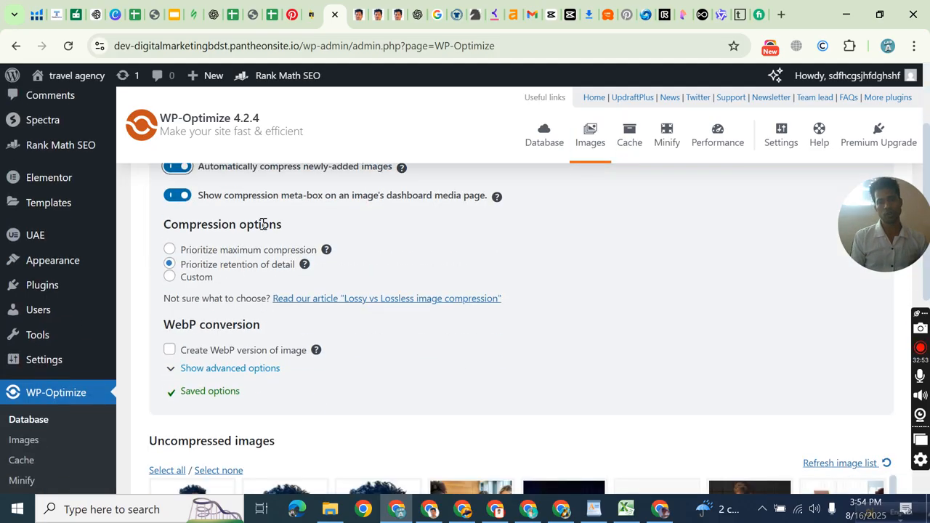
scroll(263, 224, "down", 8)
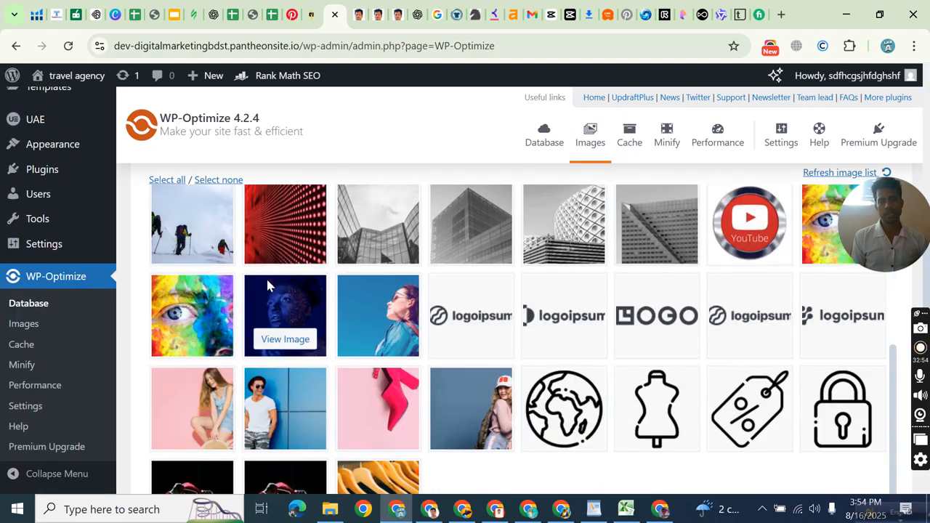
scroll(301, 236, "down", 1)
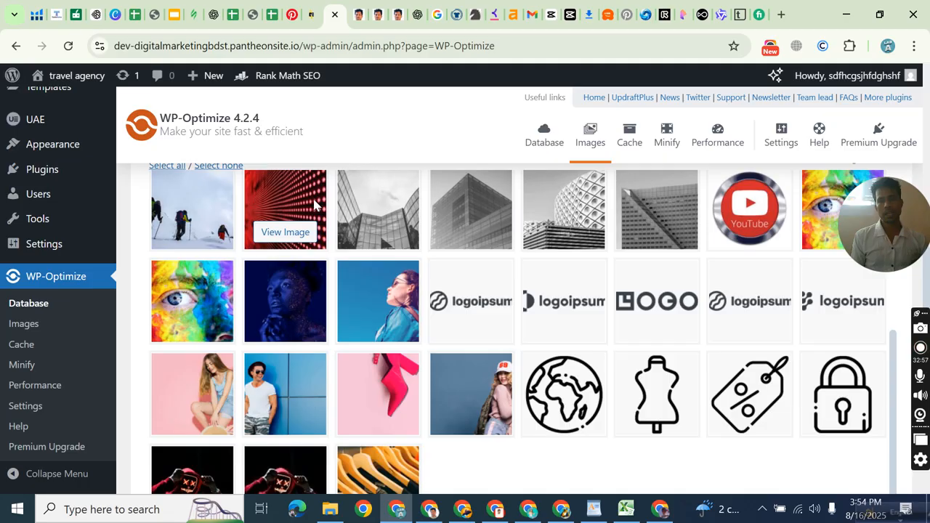
scroll(492, 253, "down", 2)
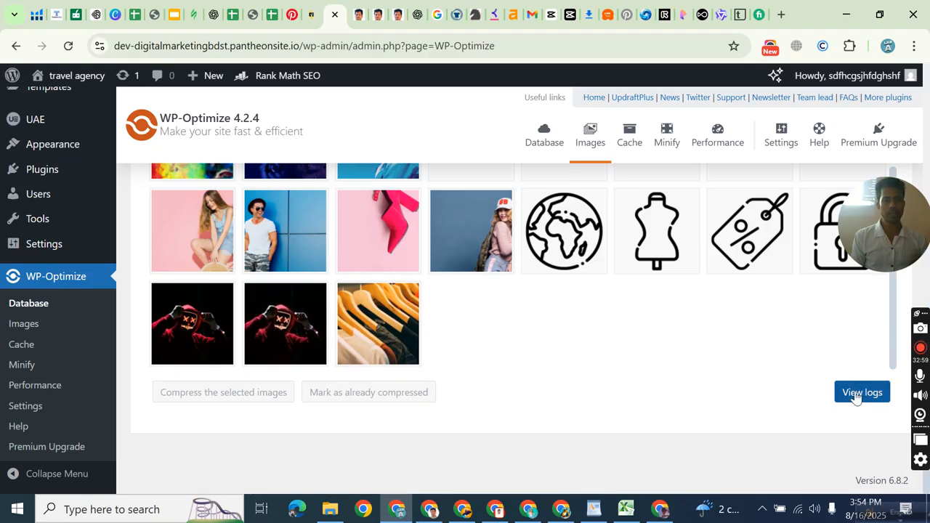
scroll(290, 276, "up", 10)
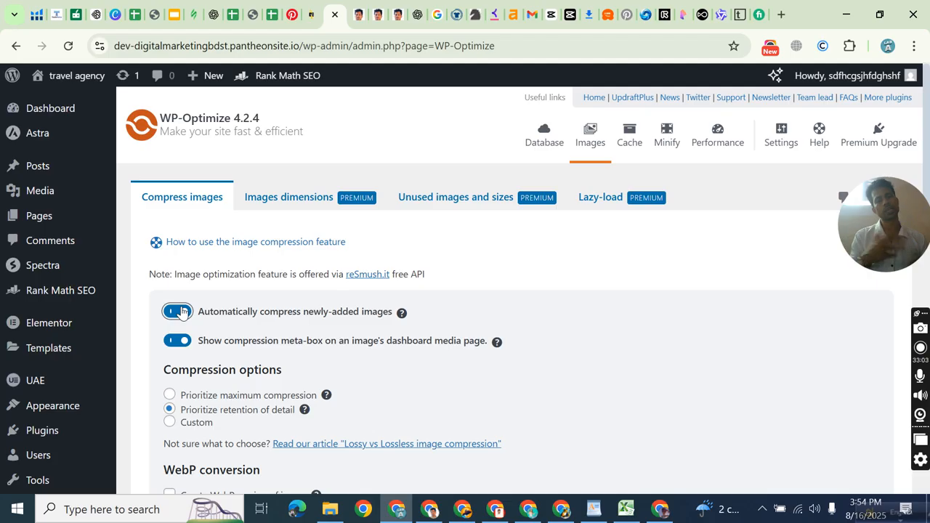
Enable page caching and save the cache settings with a cache lifespan of 24 hours.
left_click(625, 145)
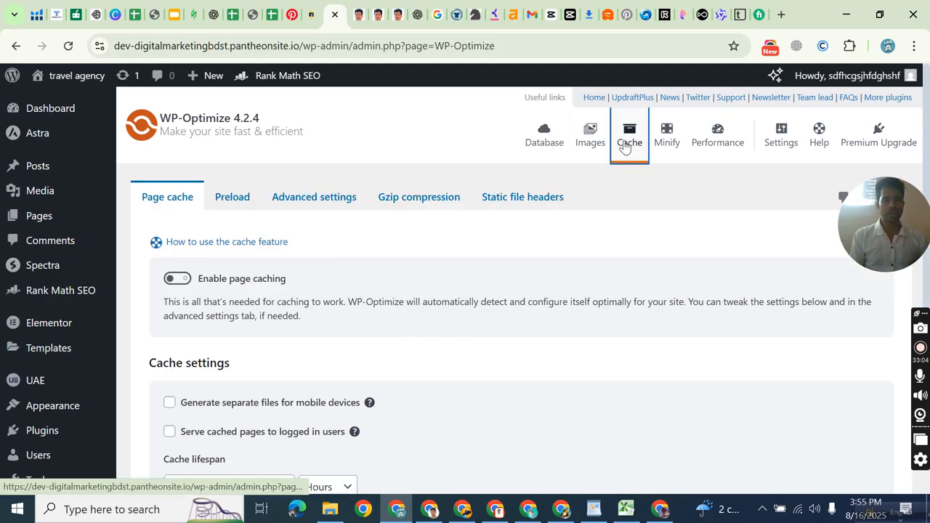
left_click(179, 280)
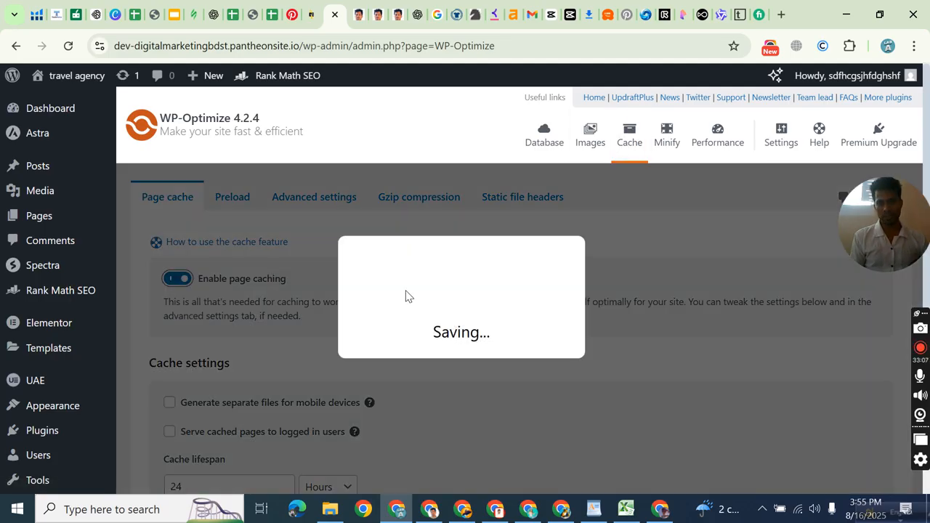
scroll(280, 278, "down", 3)
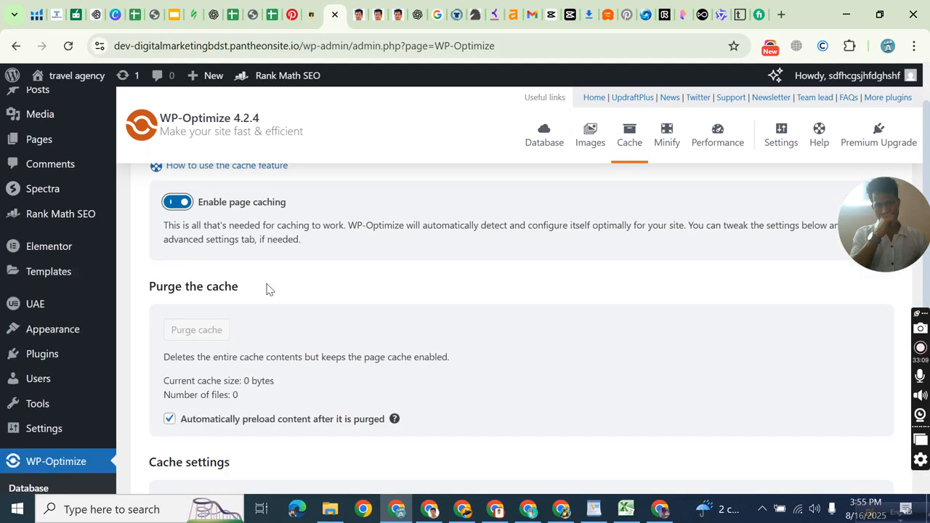
scroll(266, 289, "down", 2)
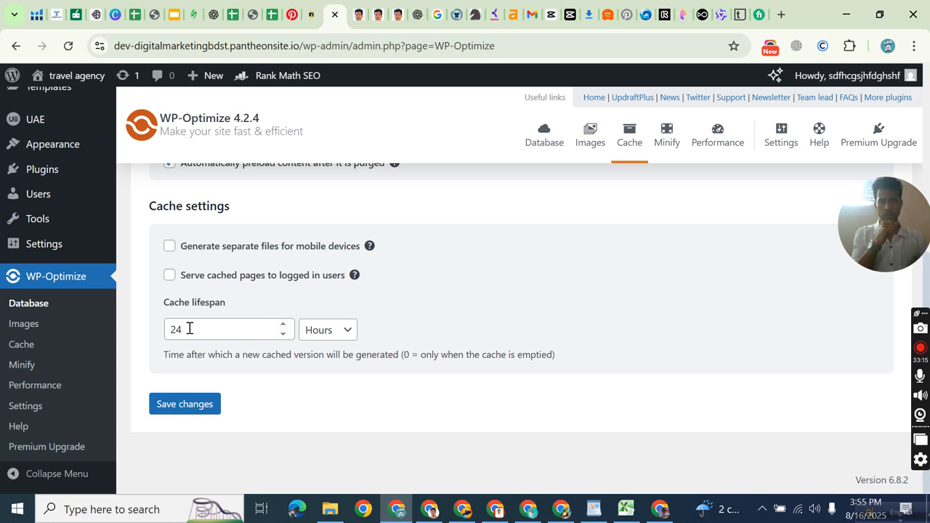
left_click(283, 324)
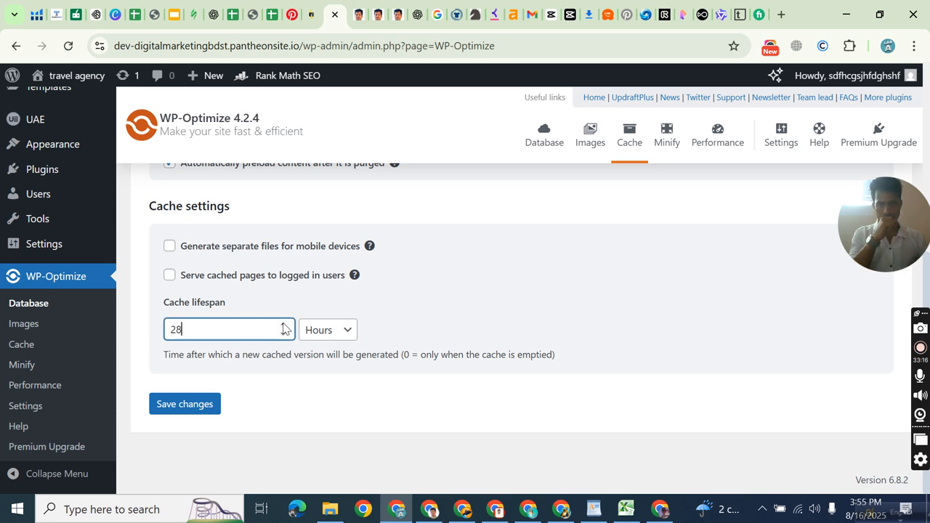
double_click(283, 335)
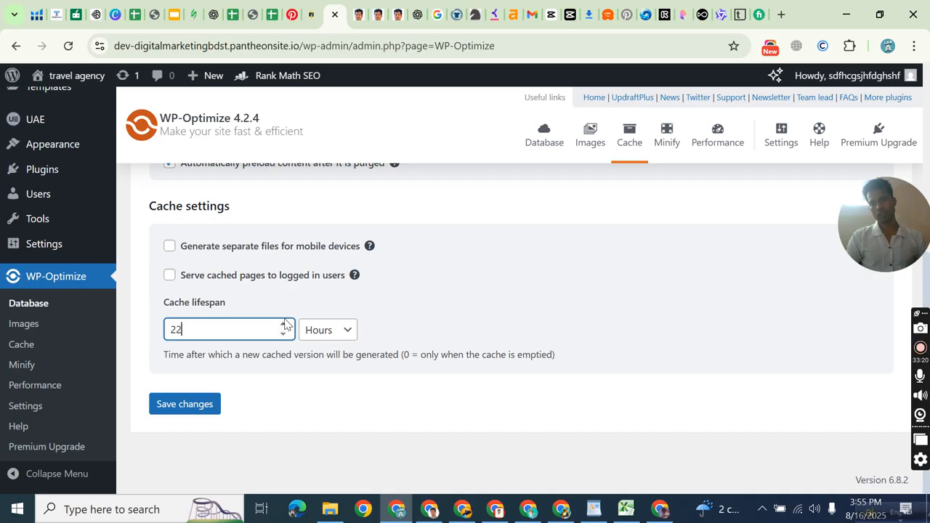
left_click(283, 325)
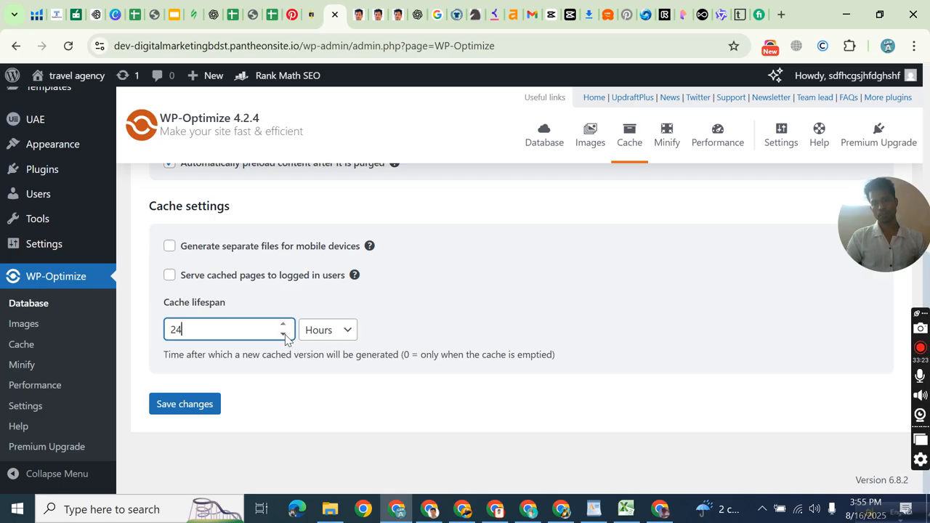
left_click(208, 402)
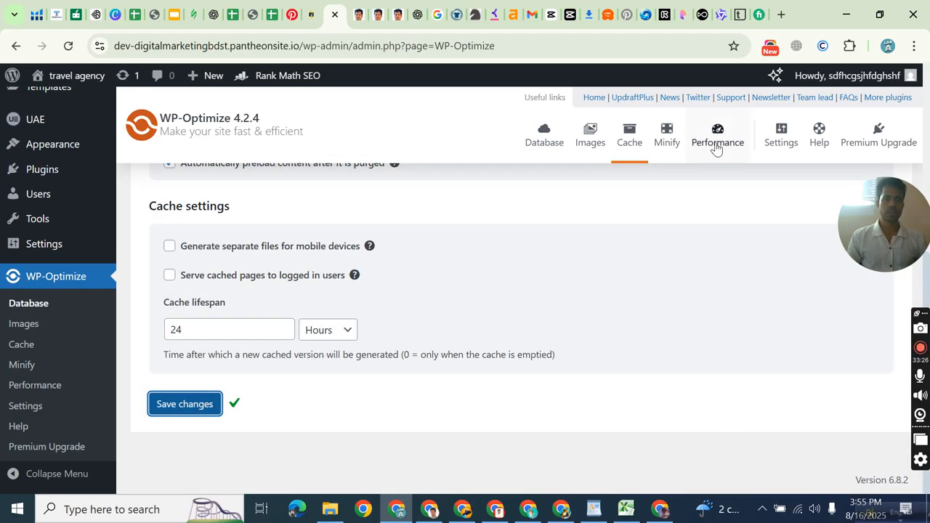
Enable the 404 Detector in WP-Optimize's performance settings.
left_click(716, 145)
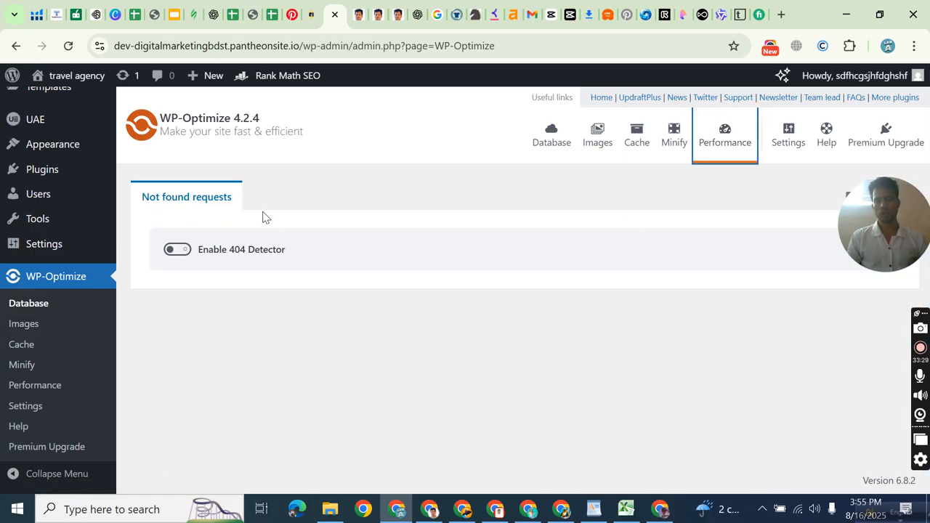
left_click(177, 253)
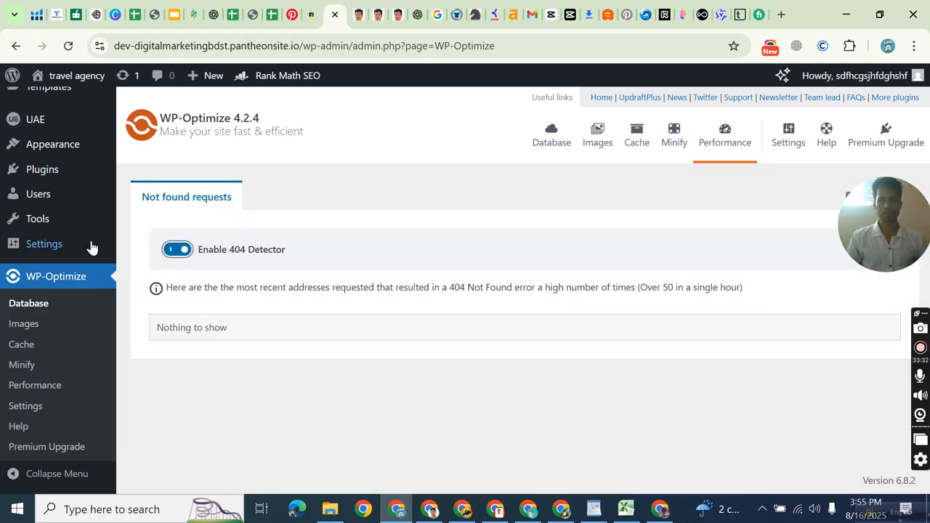
Review WP-Optimize's own settings page, covering the general, trackback and comment, logging, export/import and wipe options.
left_click(780, 145)
scroll(202, 269, "down", 7)
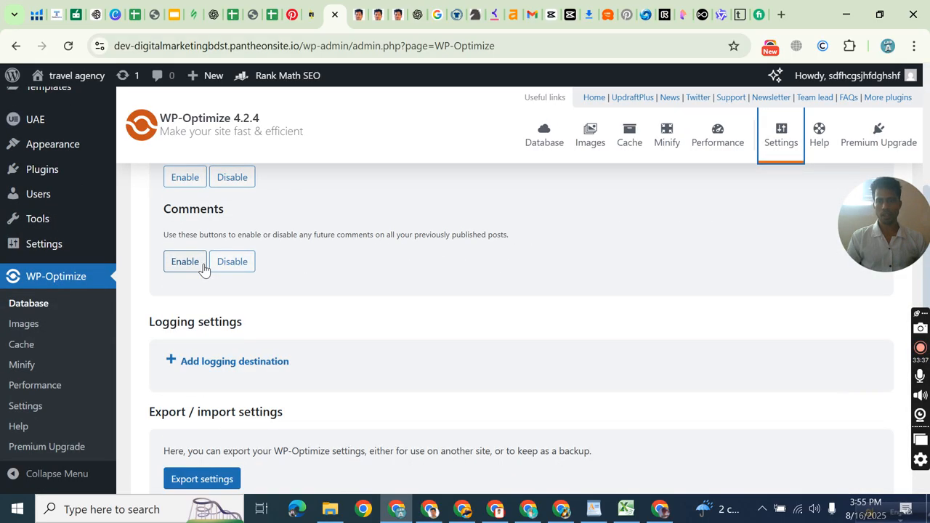
scroll(414, 229, "down", 2)
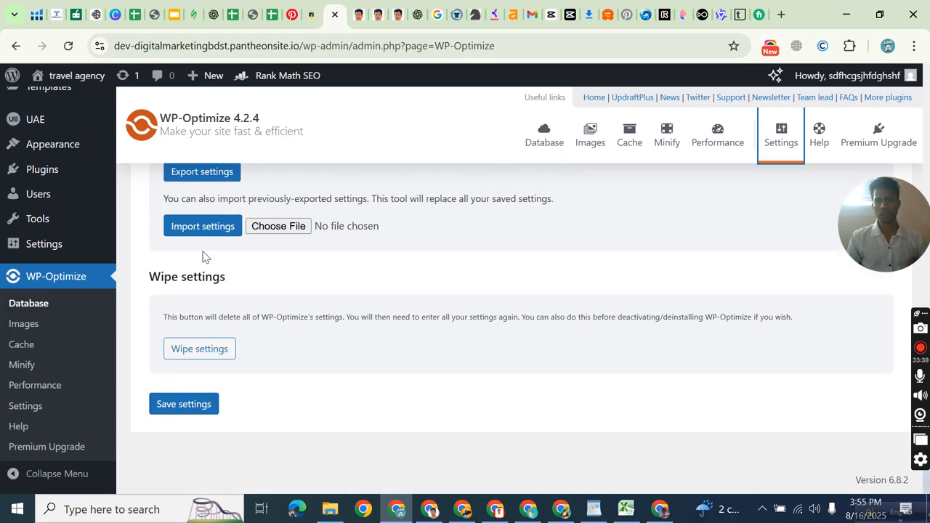
scroll(201, 257, "up", 10)
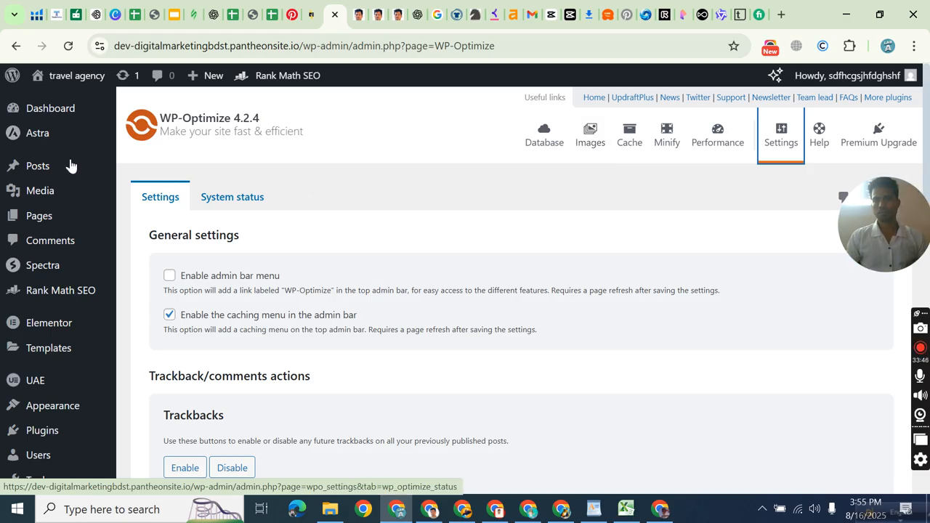
scroll(630, 161, "down", 10)
scroll(673, 182, "up", 1)
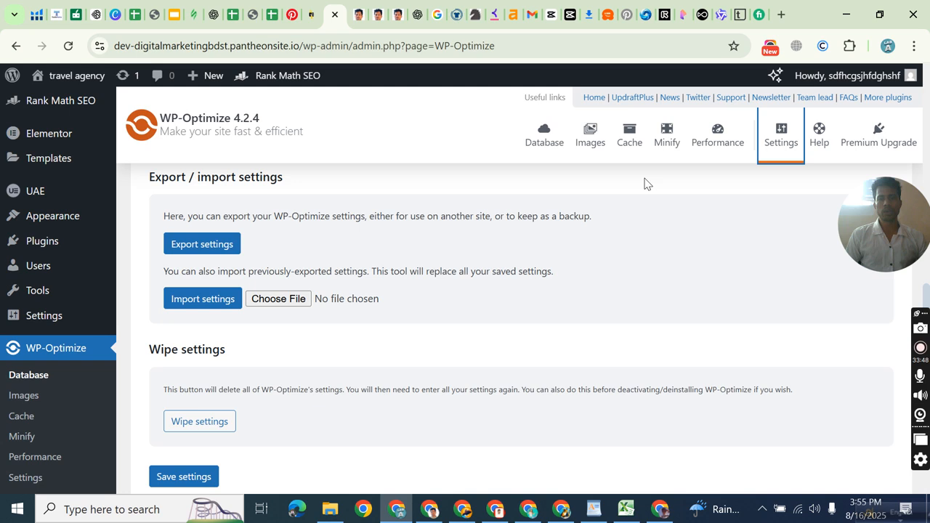
scroll(208, 249, "up", 10)
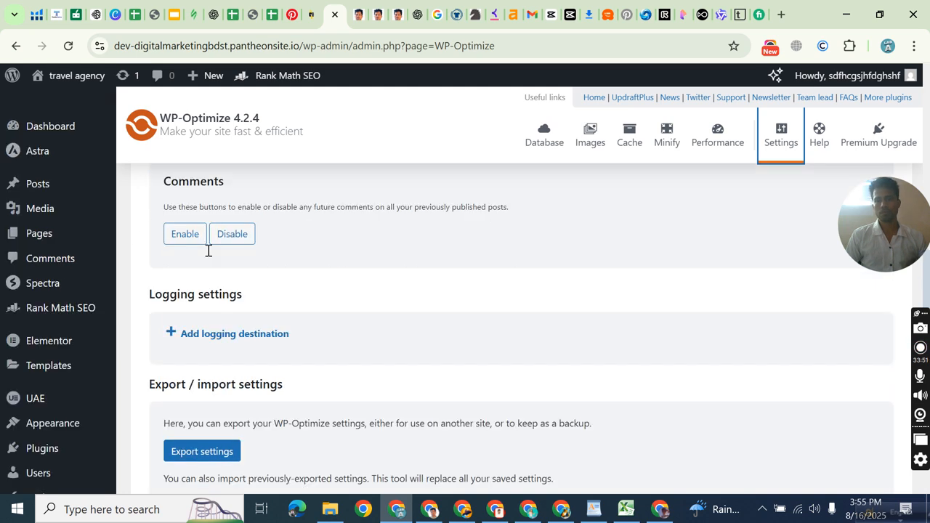
Open the site's Posts list and look through the published posts and their SEO details.
mouse_move(35, 198)
mouse_move(37, 169)
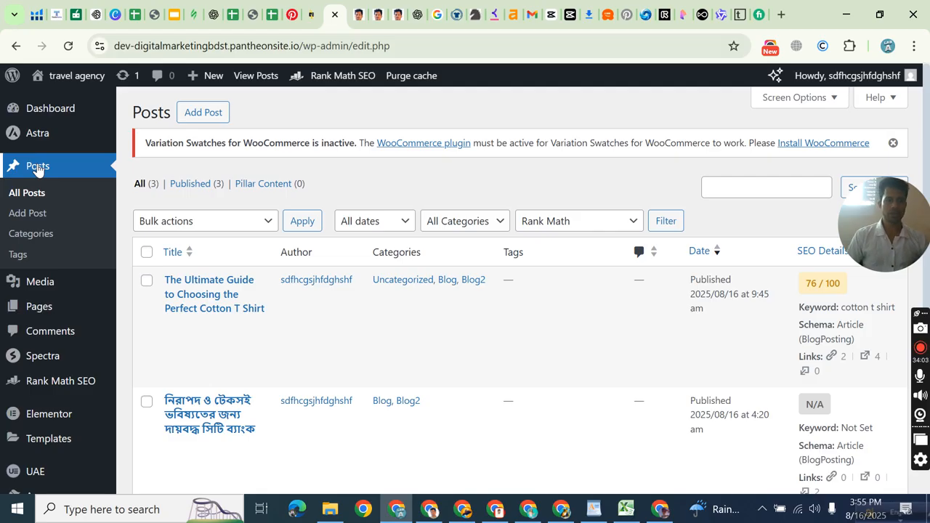
scroll(692, 303, "down", 3)
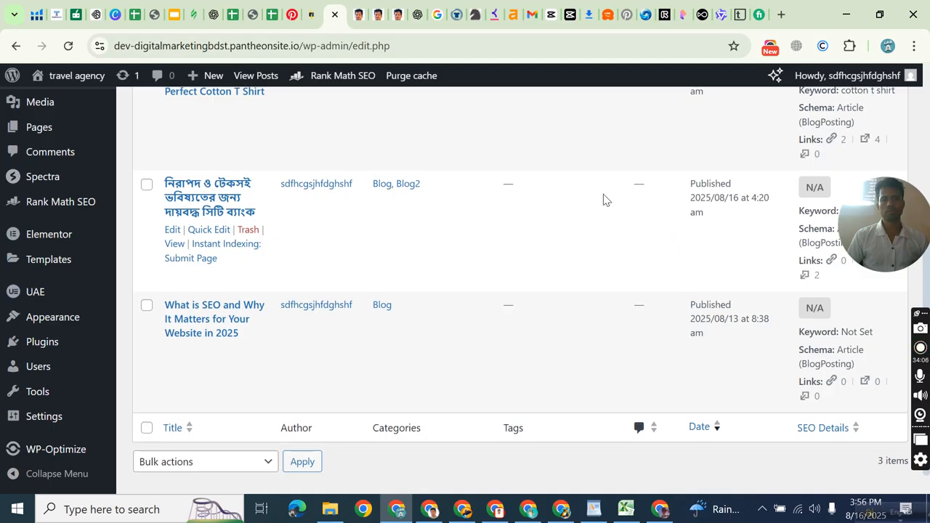
scroll(603, 196, "up", 1)
scroll(480, 186, "up", 2)
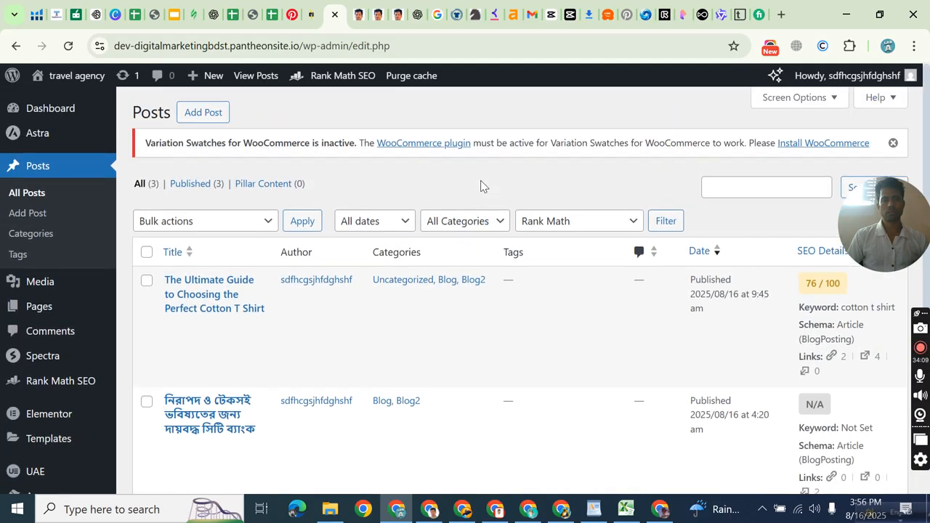